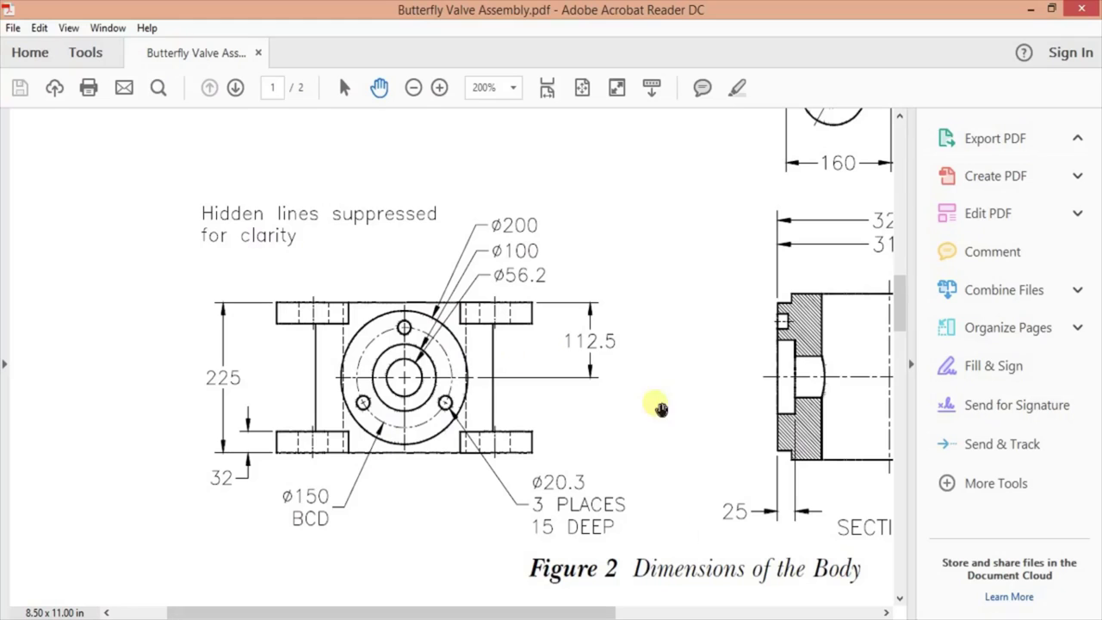
- Open Butterfly Valve Assembly.pdf from the desktop in Acrobat Reader DC
click(413, 86)
scroll(683, 295, up, 5)
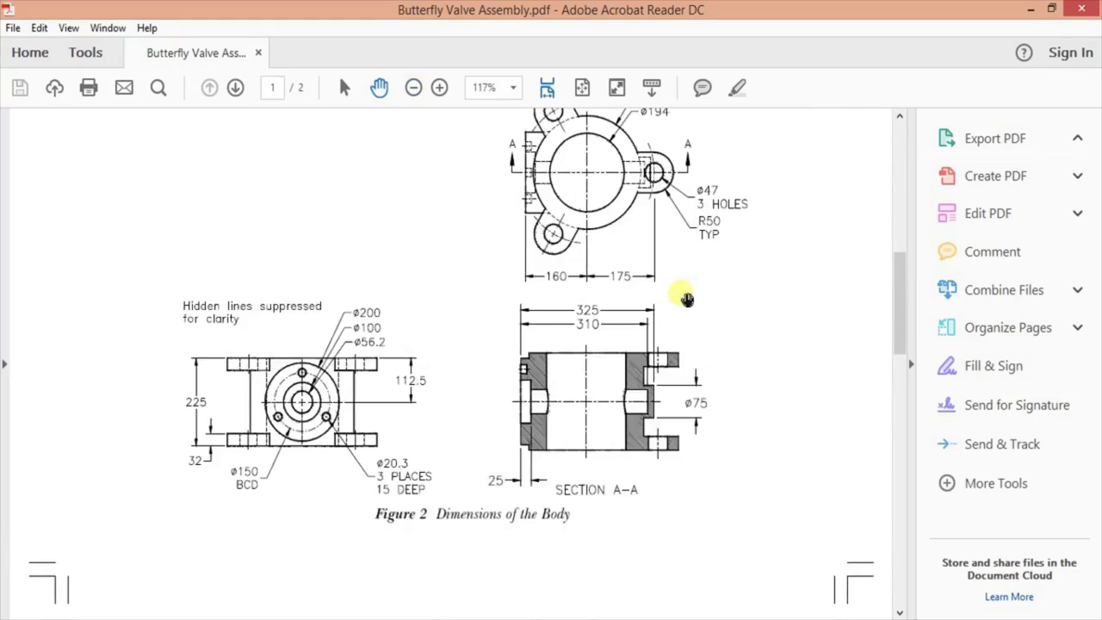
- Review the body's top-view dimensions under Figure 1, then return to the empty Fusion 360 design
scroll(583, 273, up, 10)
scroll(529, 418, down, 5)
scroll(663, 313, down, 7)
ctrl+scroll(406, 119, up, 2)
drag(841, 352, 618, 332)
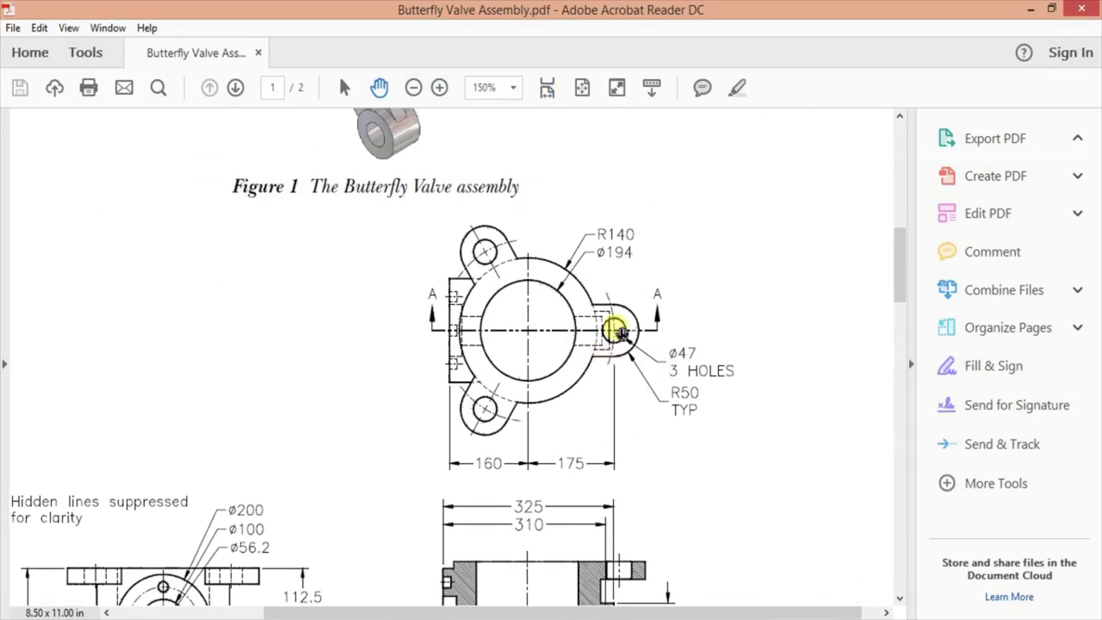
right_click(618, 332)
key(Escape)
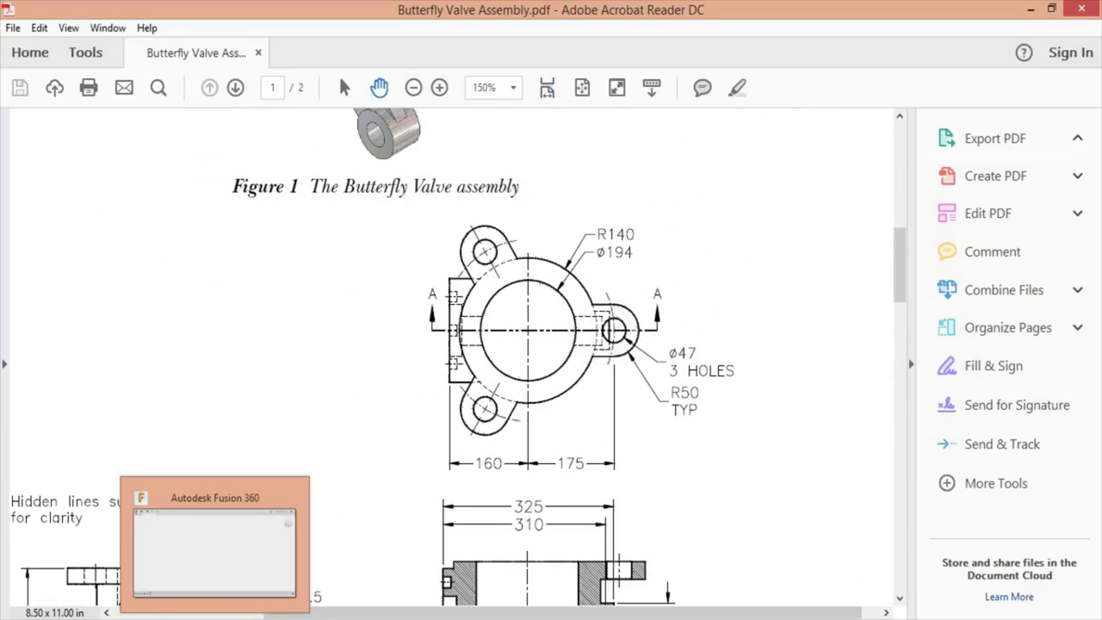
click(215, 551)
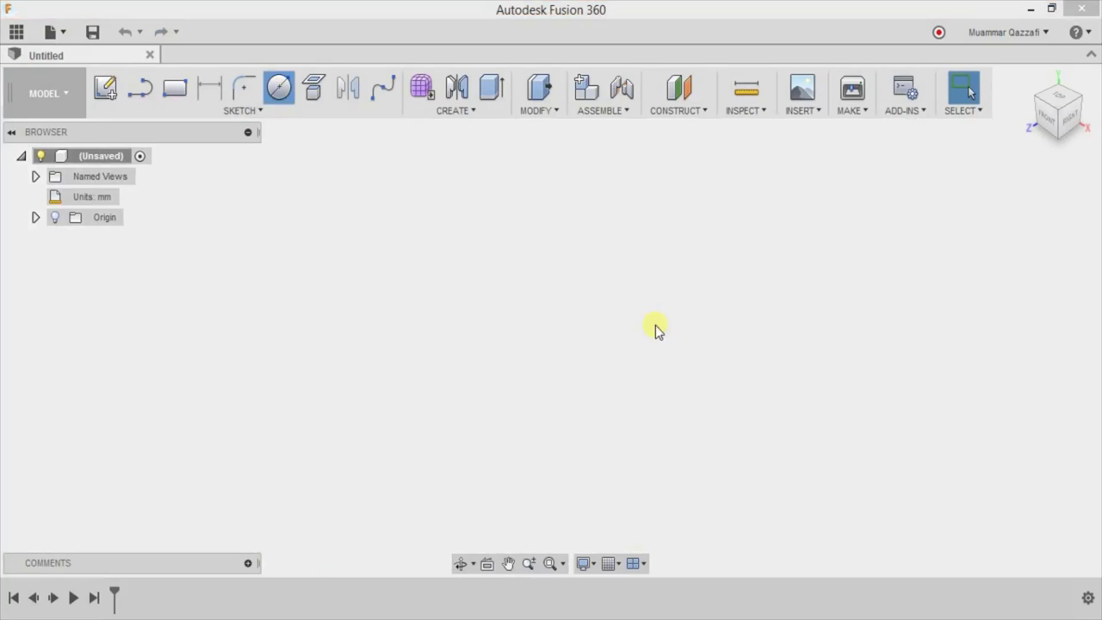
- Sketch concentric 194 mm and 280 mm diameter circles at the origin on the side plane
click(511, 284)
click(608, 397)
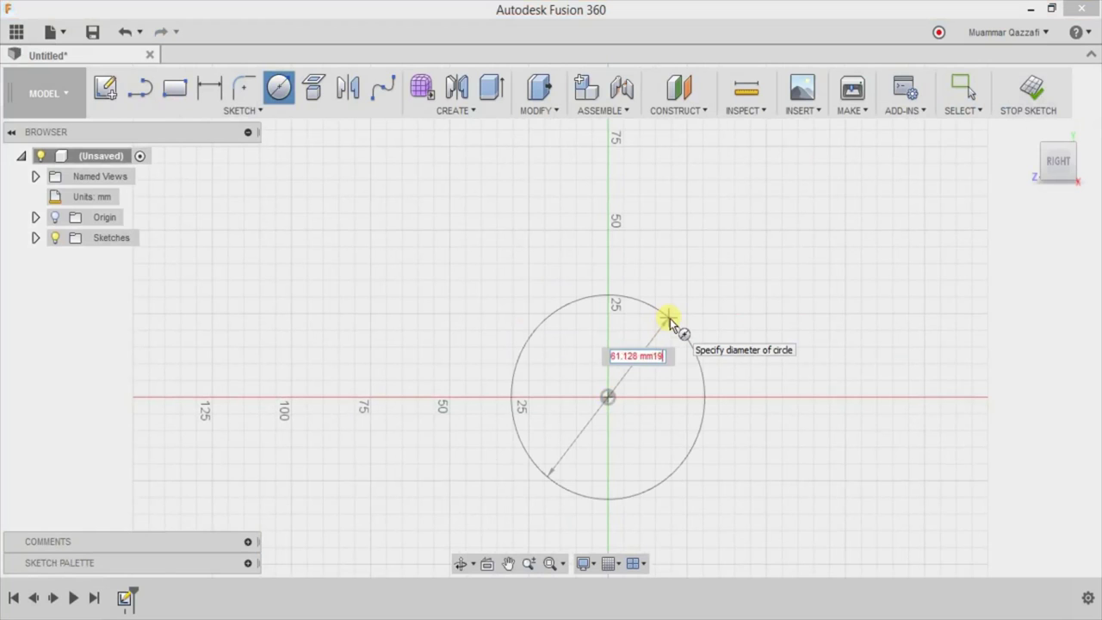
text(194)
key(Return)
key(Escape)
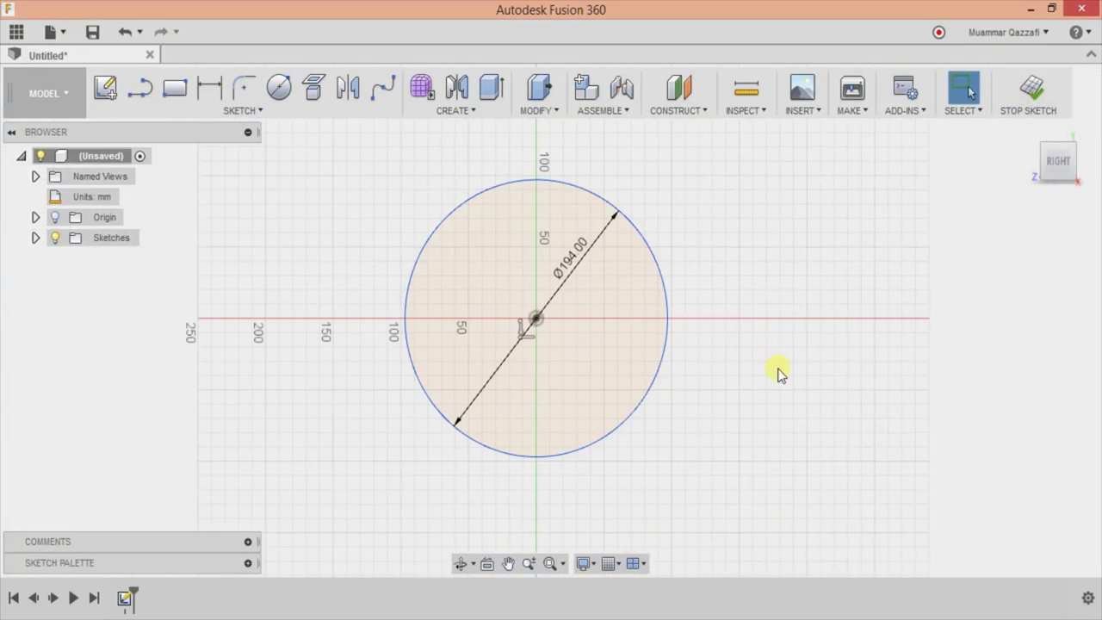
key(c)
click(535, 317)
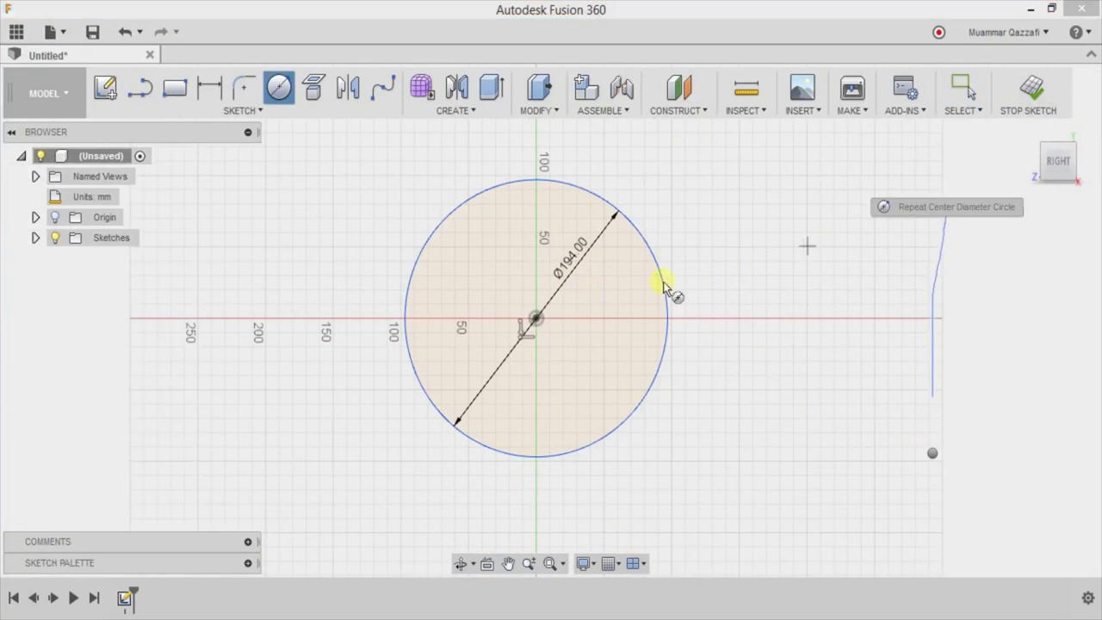
text(280)
key(Return)
key(Escape)
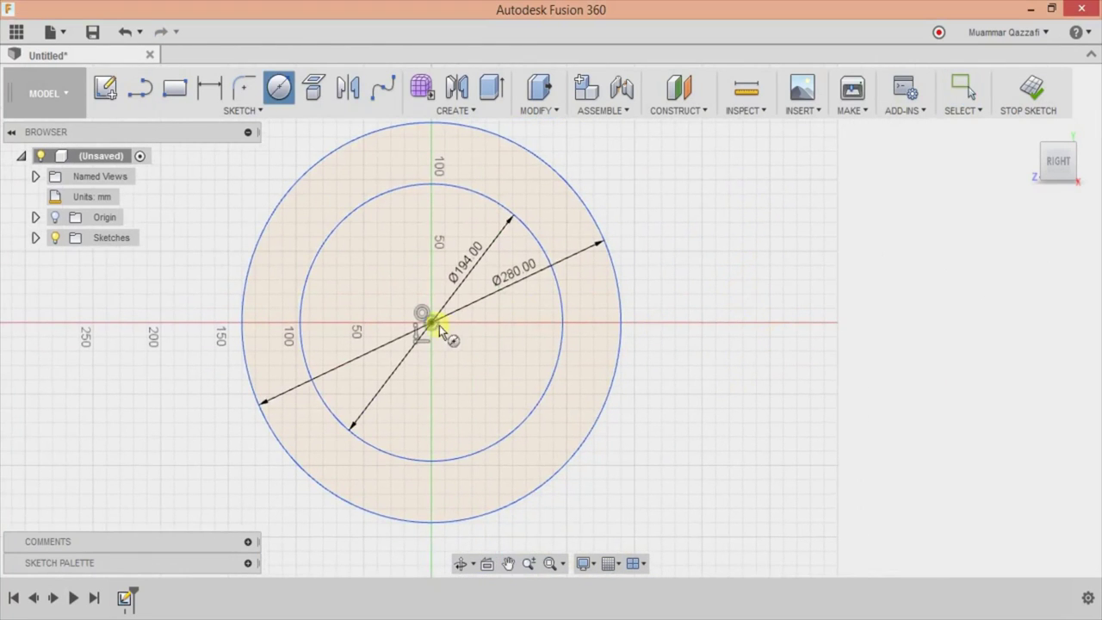
- Draw a horizontal line from the centre and a small circle right of the outer circle
click(433, 323)
key(l)
click(621, 323)
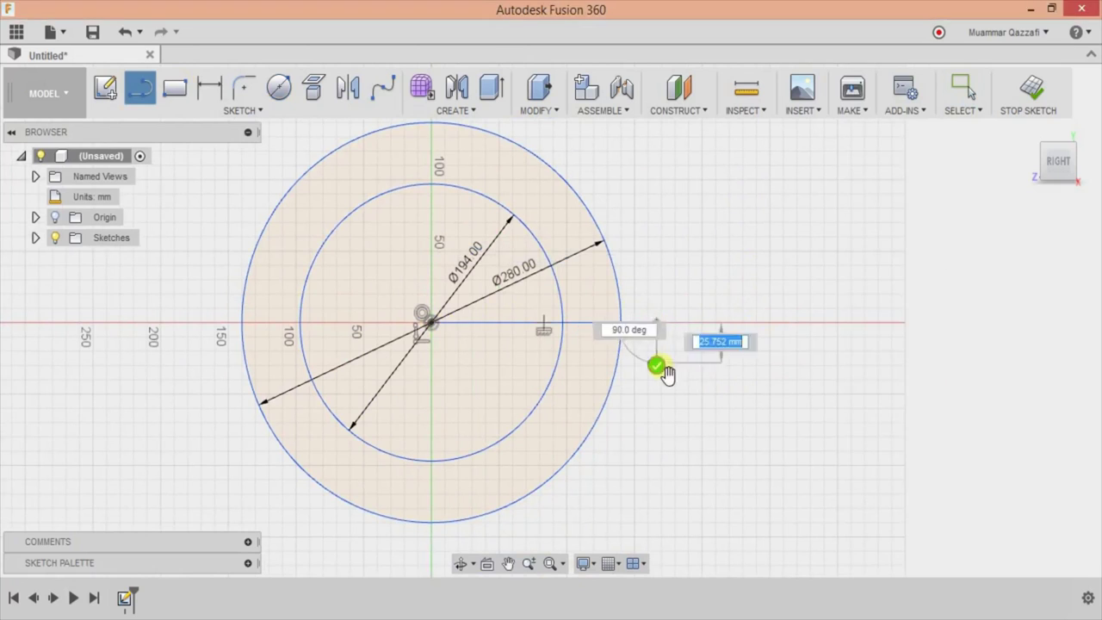
click(657, 367)
key(c)
click(656, 323)
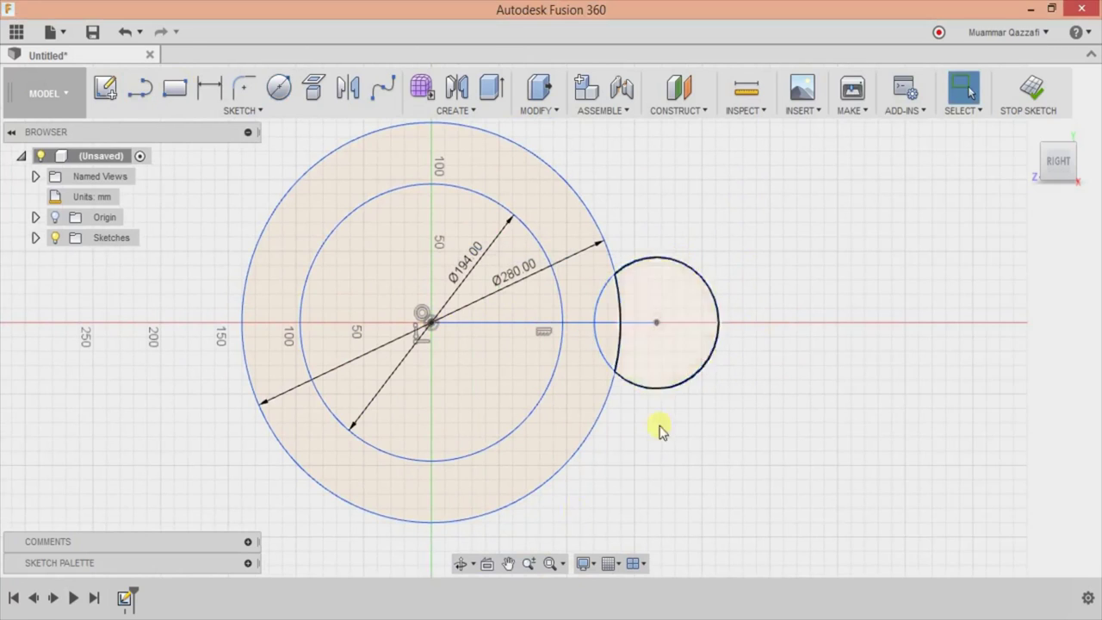
key(alt+Tab)
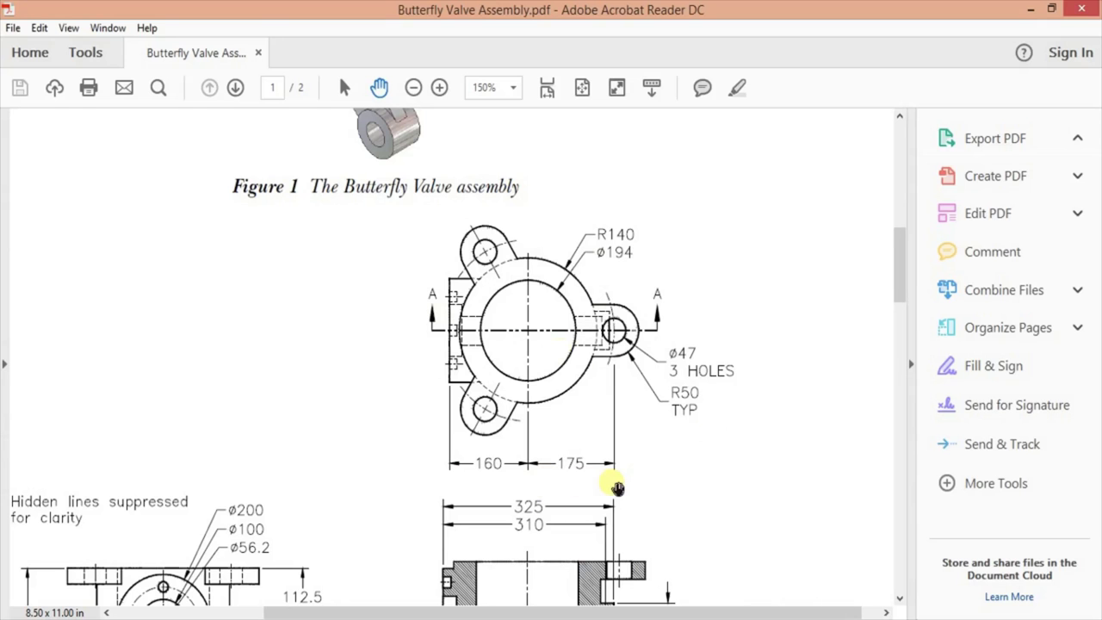
key(alt+Tab)
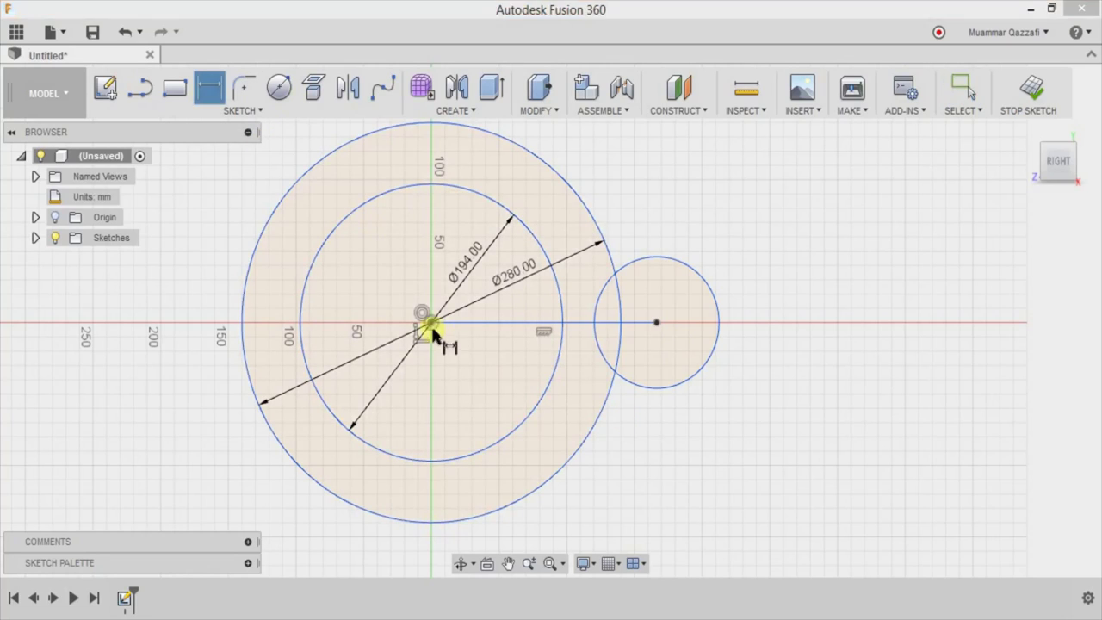
- Dimension the small circle 175 mm from the centre with a 47 mm diameter
click(554, 519)
text(7)
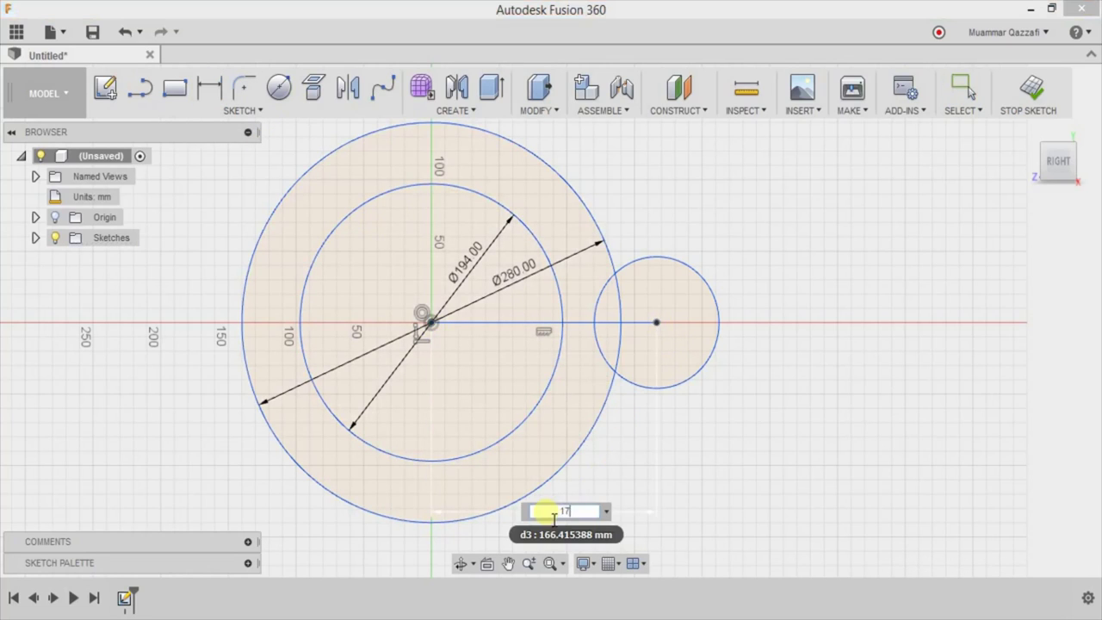
text(5)
key(Return)
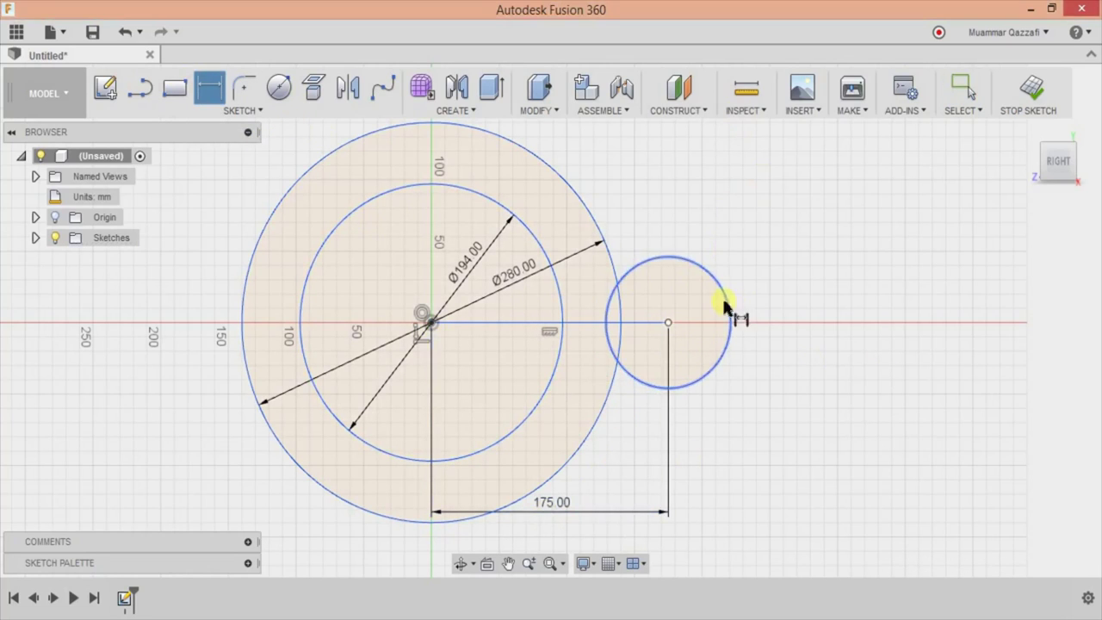
click(792, 237)
text(47)
key(Return)
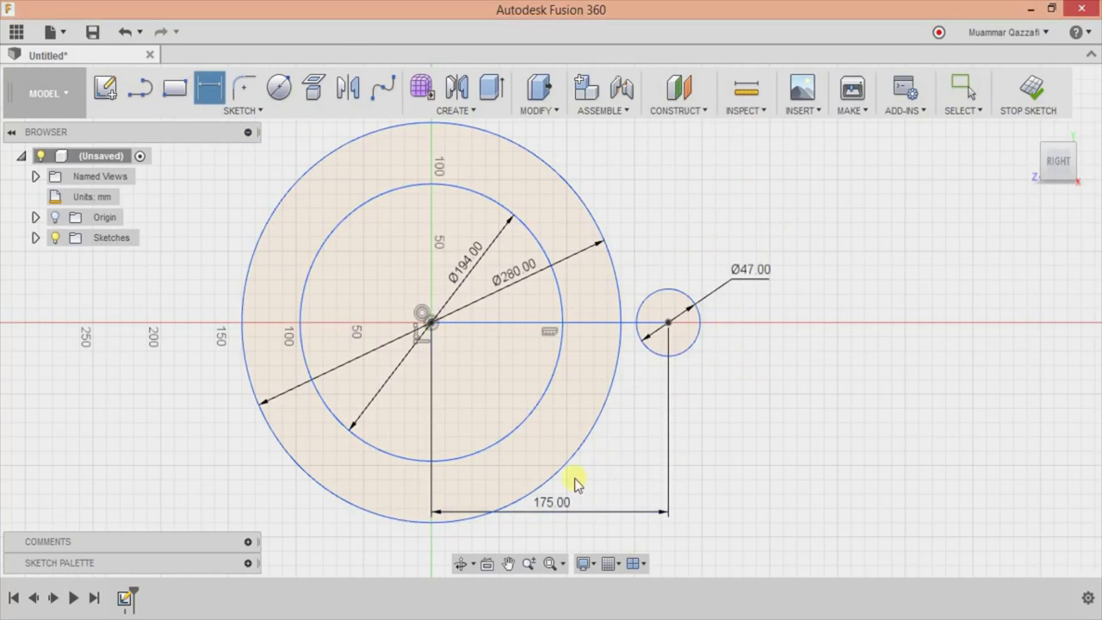
key(alt+Tab)
click(468, 613)
- Add a 100 mm diameter circle concentric with the Ø47 hole
key(c)
click(668, 323)
text(100)
key(Return)
key(Escape)
scroll(645, 217, down, 2)
scroll(629, 241, up, 3)
key(alt+Tab)
key(alt+Tab)
middle_drag(628, 350, 619, 403)
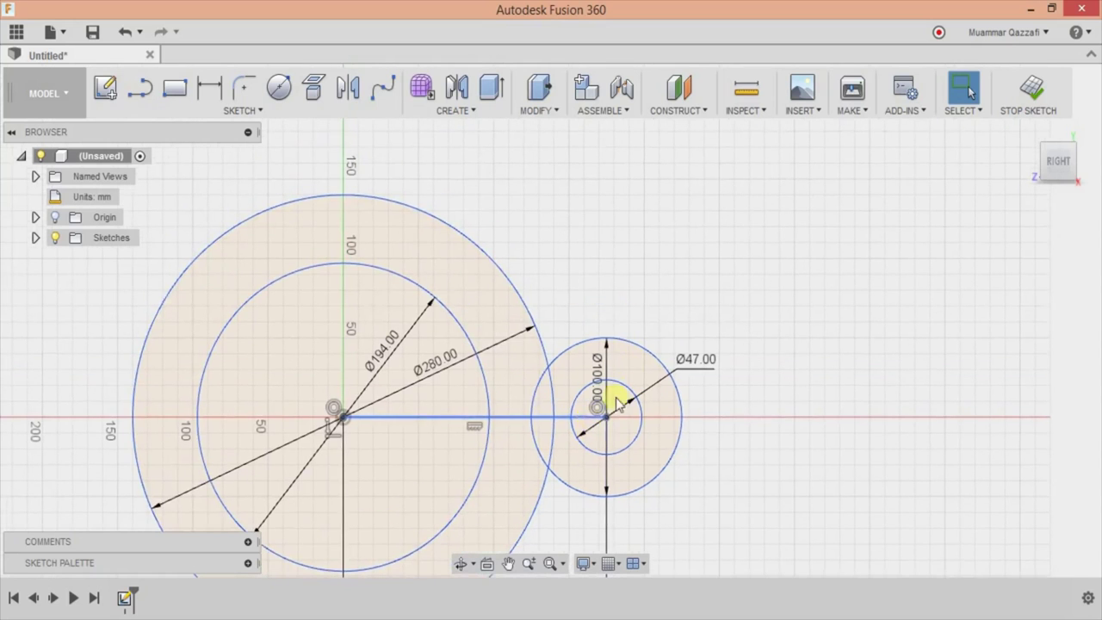
- Join the Ø100 circle to the outer circle with two lines and trim the extra arcs
click(608, 339)
double_click(538, 338)
click(606, 496)
double_click(541, 496)
click(542, 486)
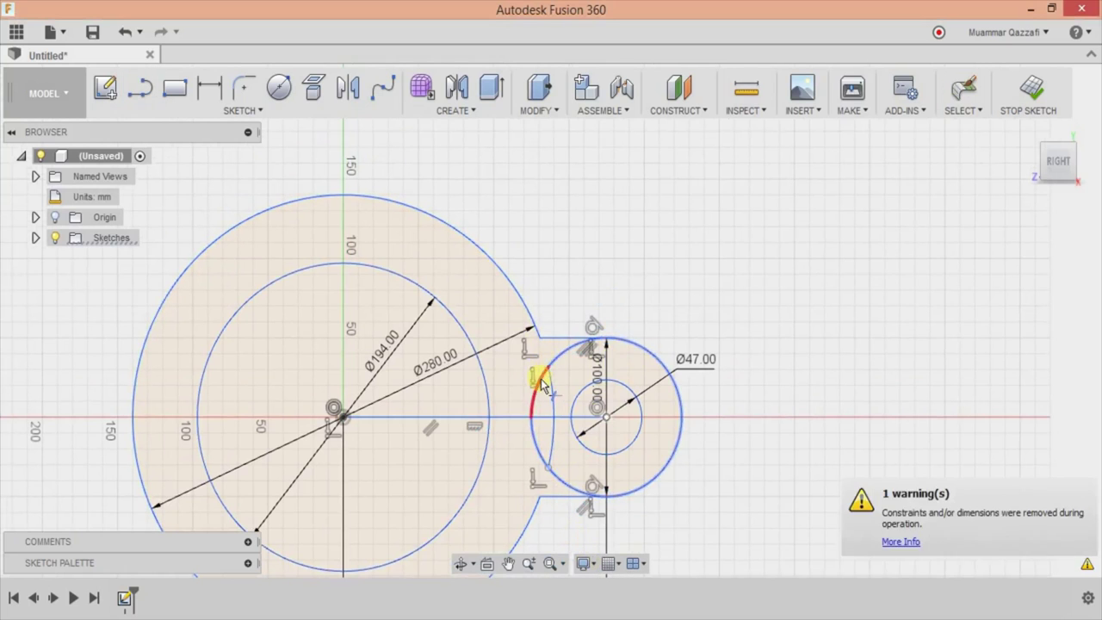
click(535, 446)
middle_drag(622, 517, 688, 400)
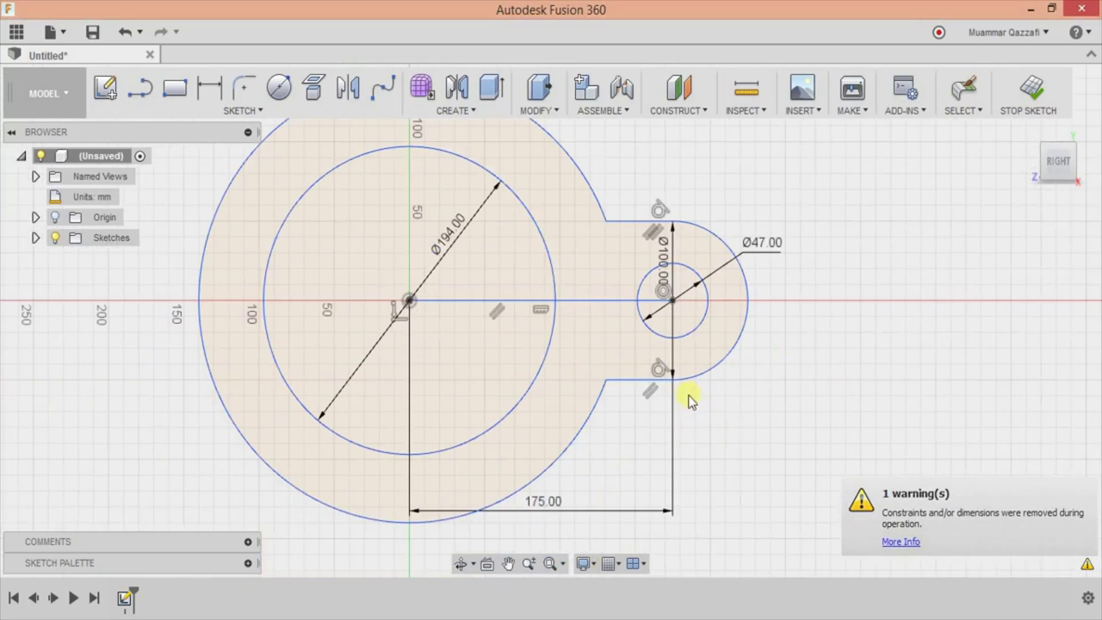
click(605, 303)
scroll(812, 347, down, 1)
scroll(516, 258, down, 2)
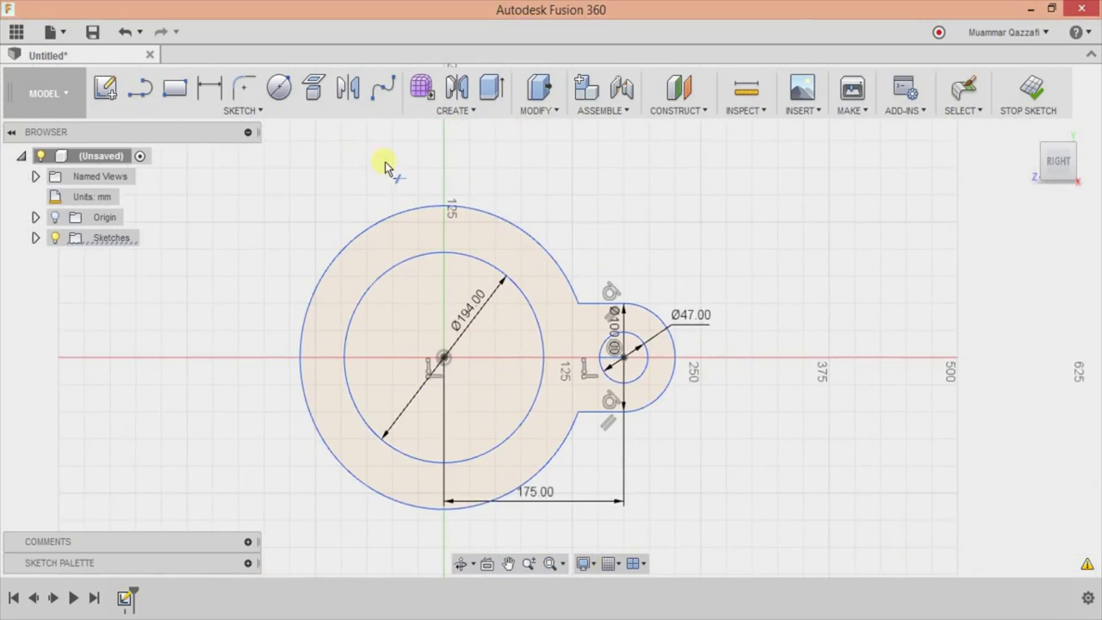
click(243, 111)
click(136, 509)
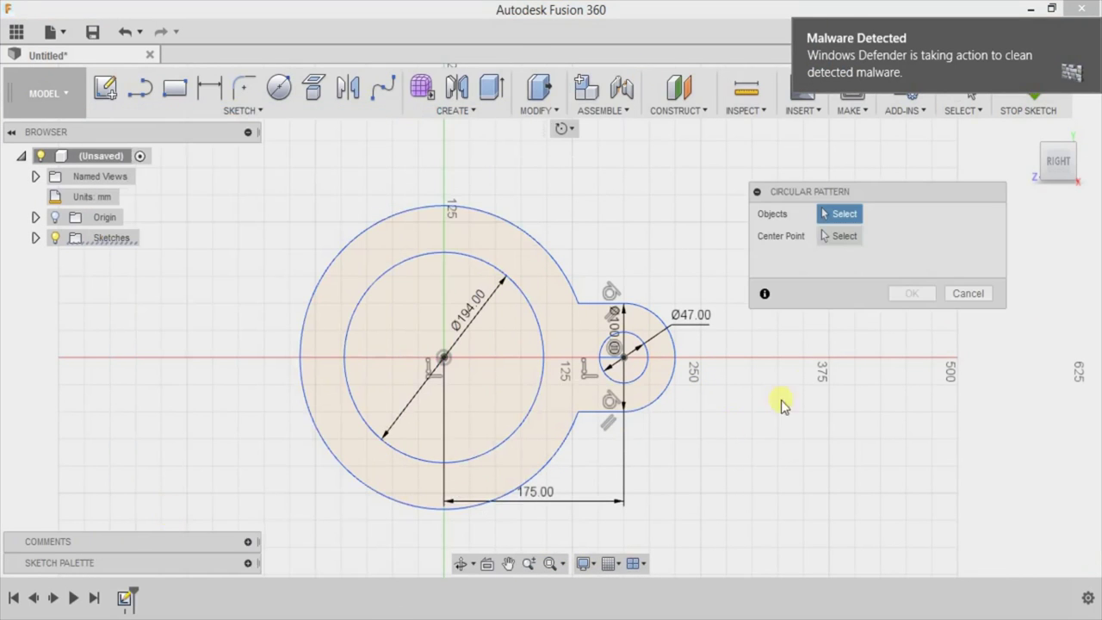
- Circular-pattern the lobe arc and lines into three lobes around the body centre
click(679, 355)
click(583, 412)
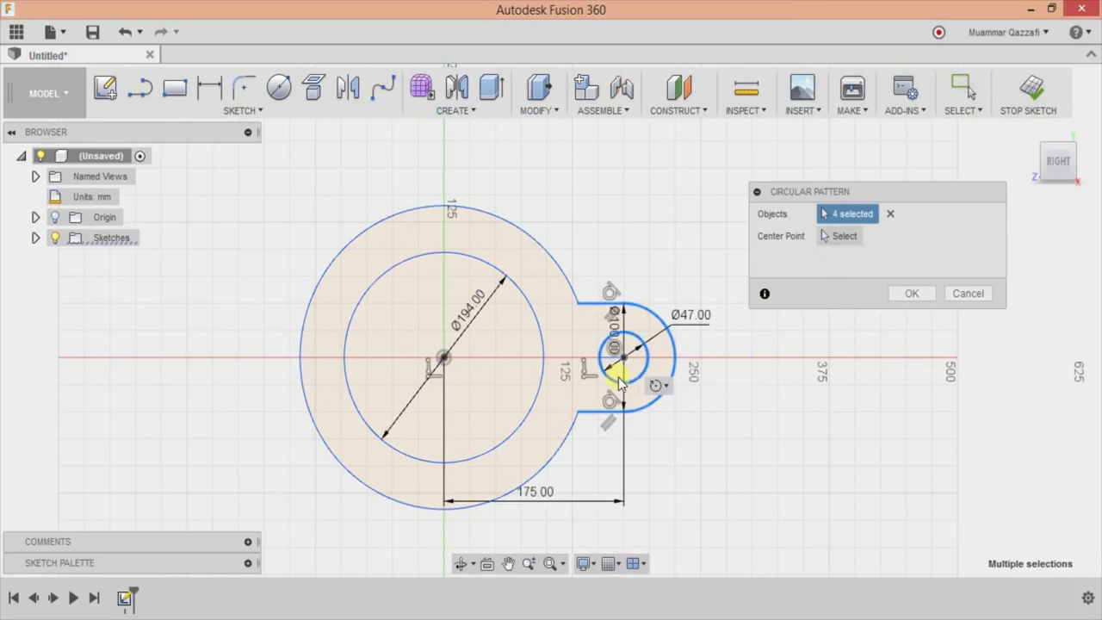
click(909, 338)
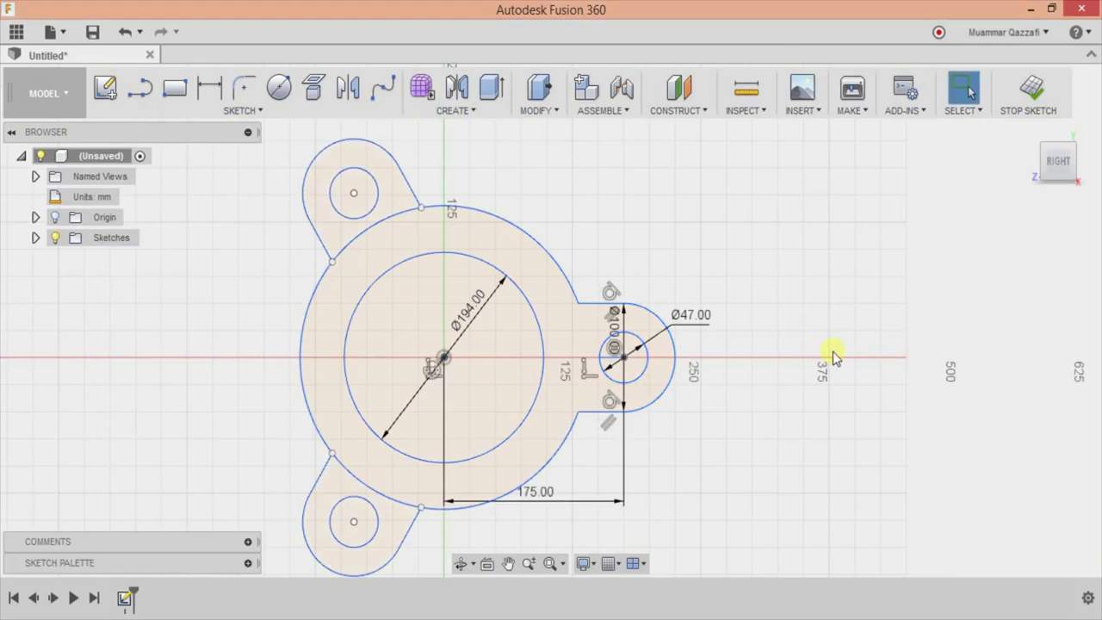
middle_drag(842, 293, 855, 236)
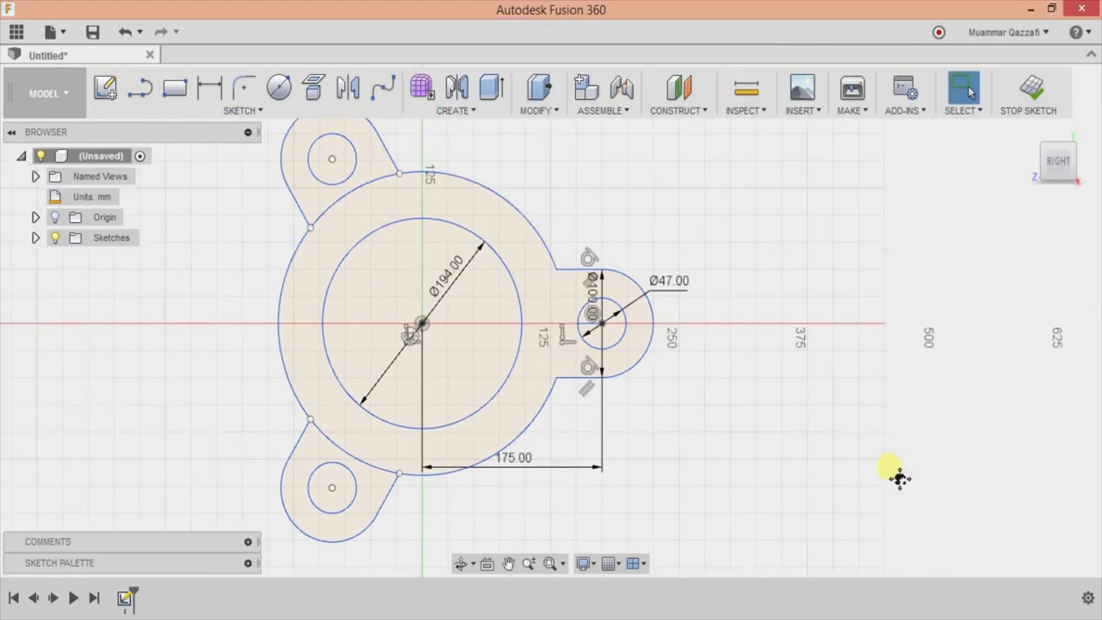
- Attempt a Center Point Arc from the body centre, then exit the arc command
click(241, 110)
mouse_move(117, 188)
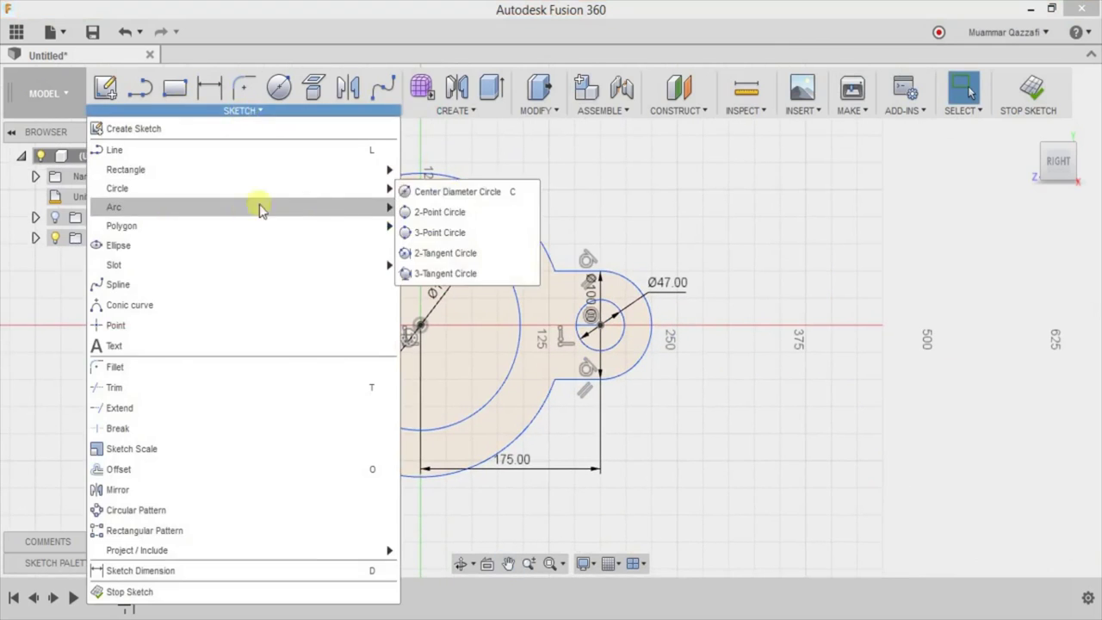
click(445, 253)
click(555, 377)
key(Escape)
click(421, 324)
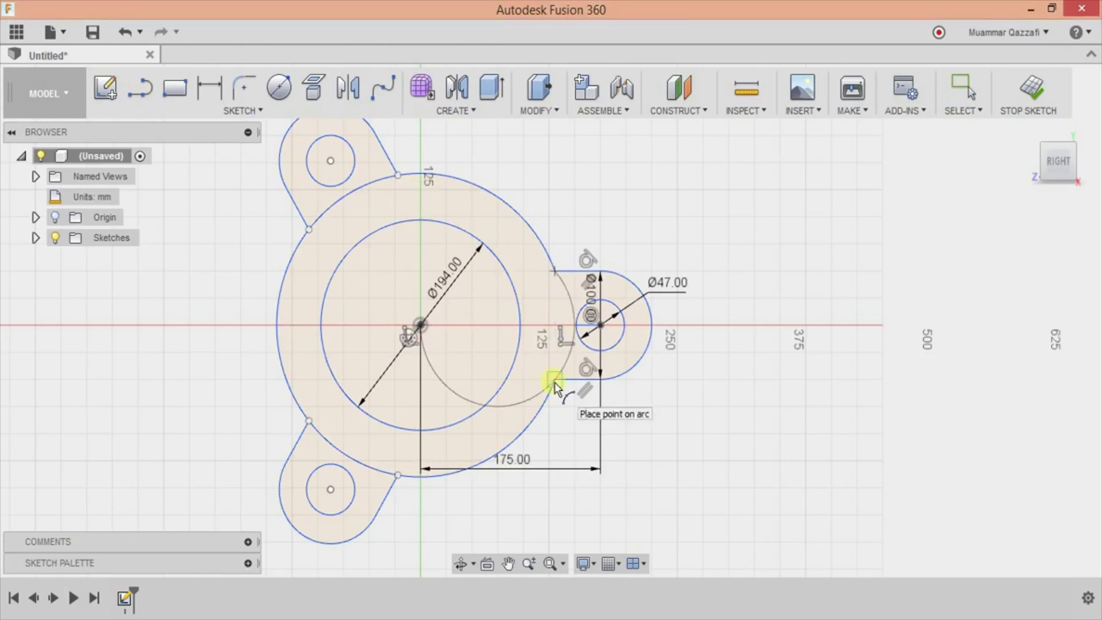
click(233, 111)
mouse_move(241, 206)
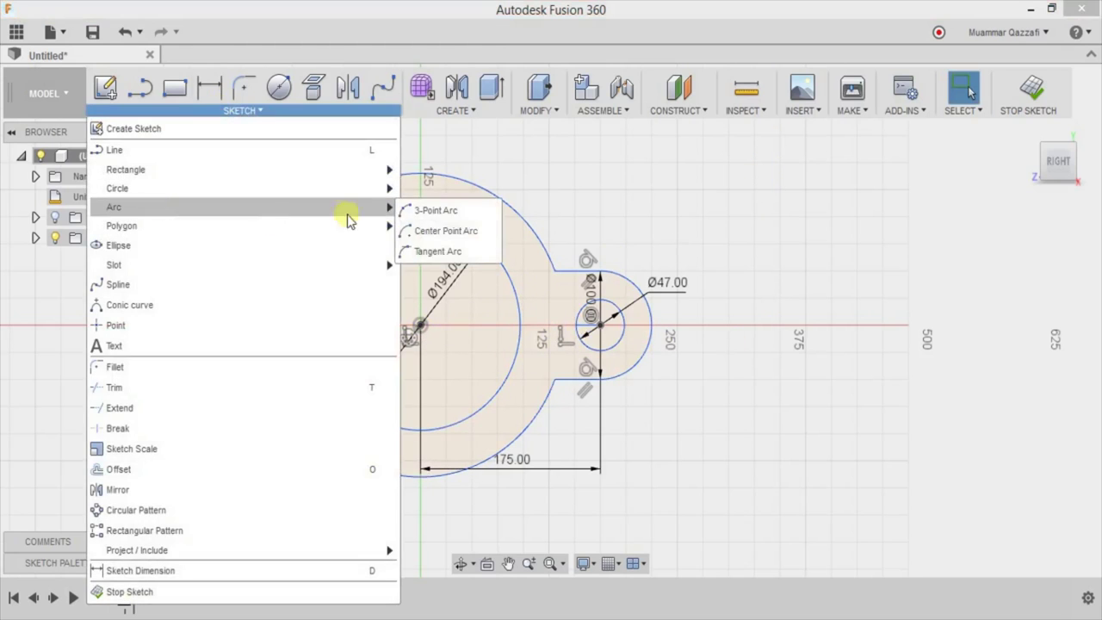
click(443, 231)
click(552, 382)
right_click(742, 414)
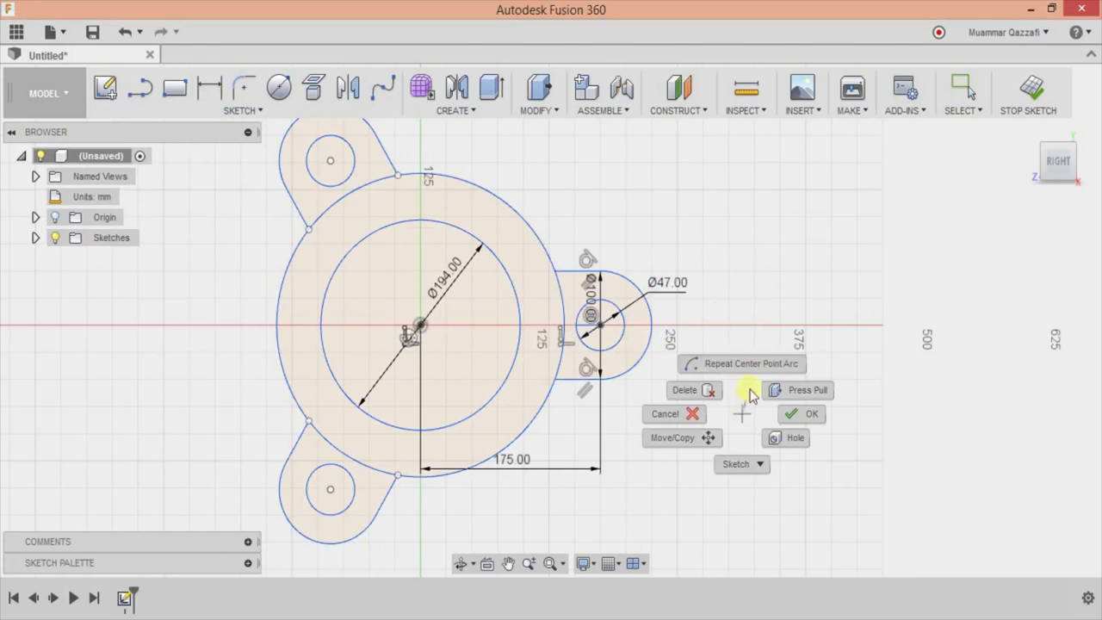
click(790, 416)
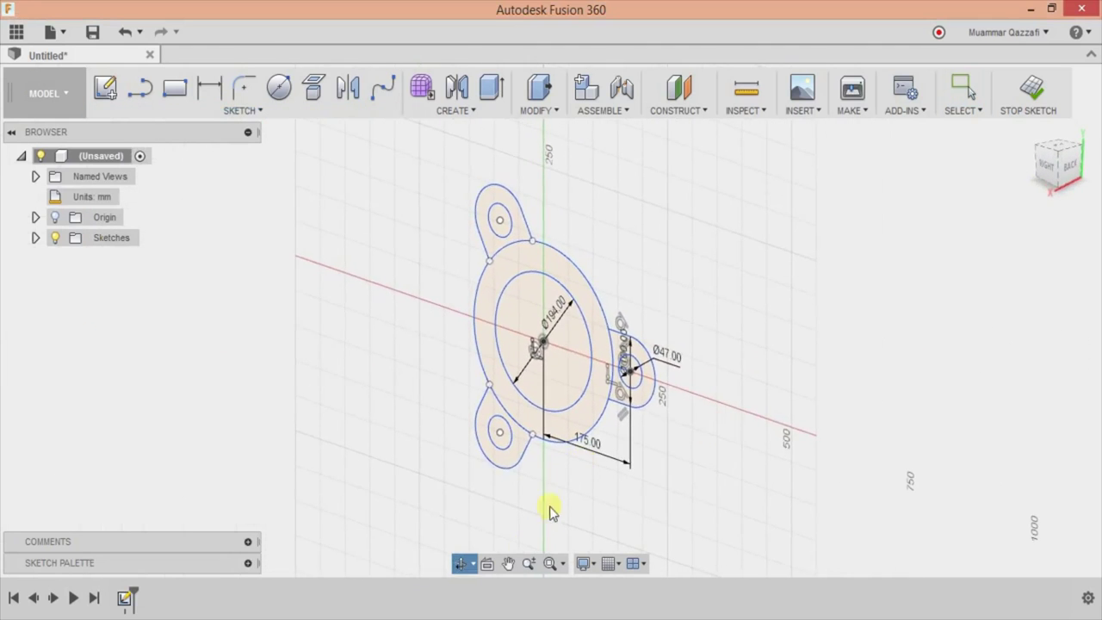
- Look up the Figure 2 body dimensions in the drawing PDF
scroll(660, 364, down, 1)
scroll(431, 405, down, 4)
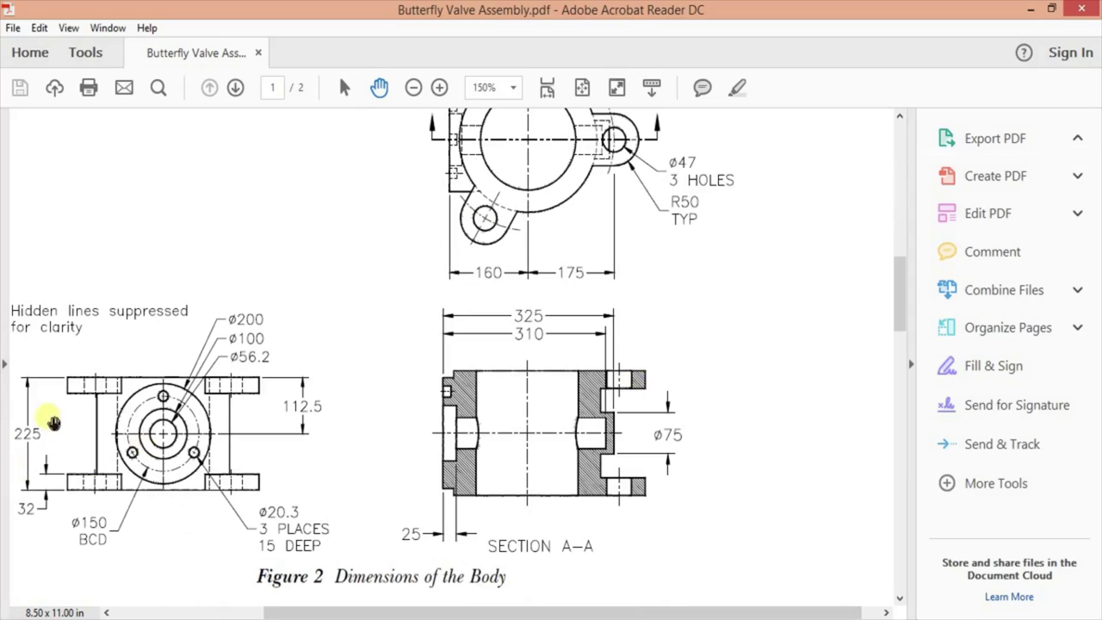
scroll(203, 448, up, 1)
key(alt+Tab)
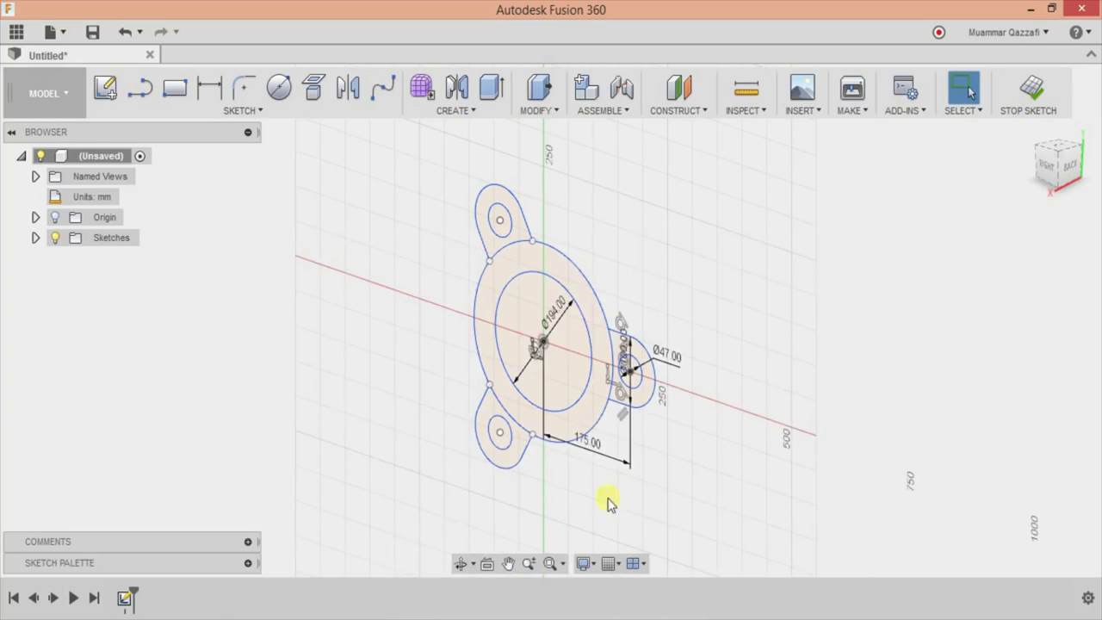
- Extrude the ring profile, excluding the inner circle, into a hollow cylinder
click(491, 86)
click(509, 251)
click(532, 332)
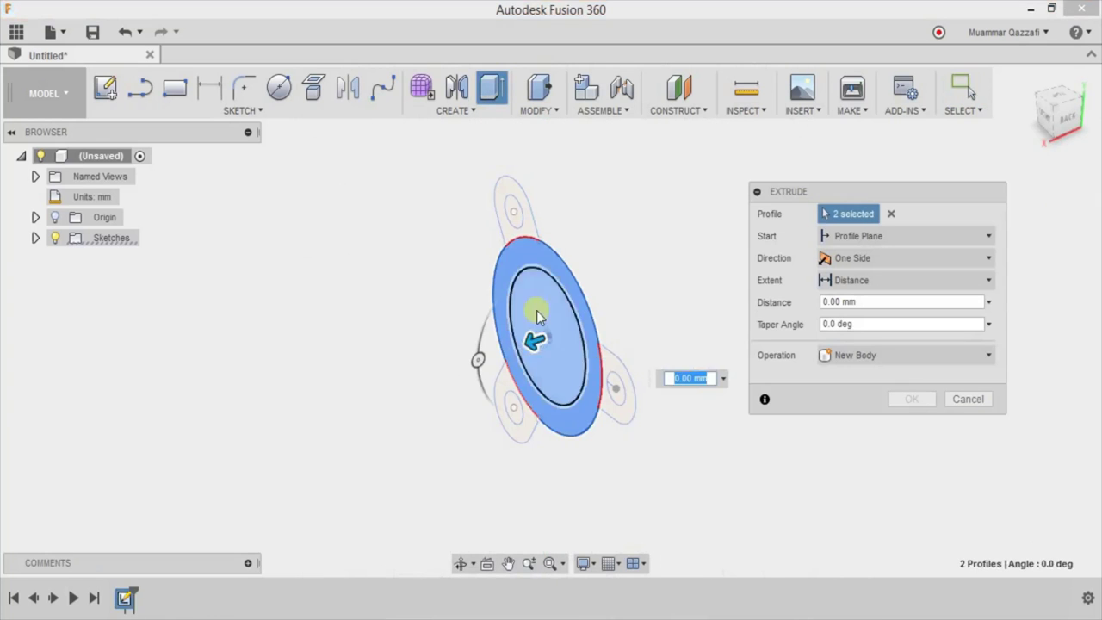
click(536, 317)
drag(463, 320, 438, 332)
key(alt+Tab)
key(alt+Tab)
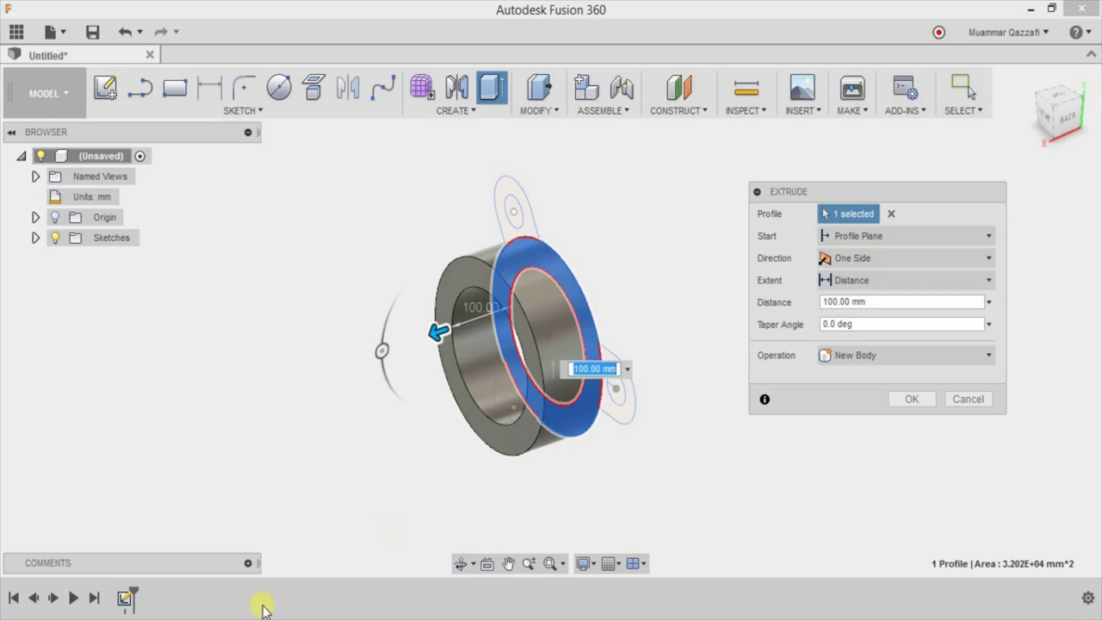
key(Return)
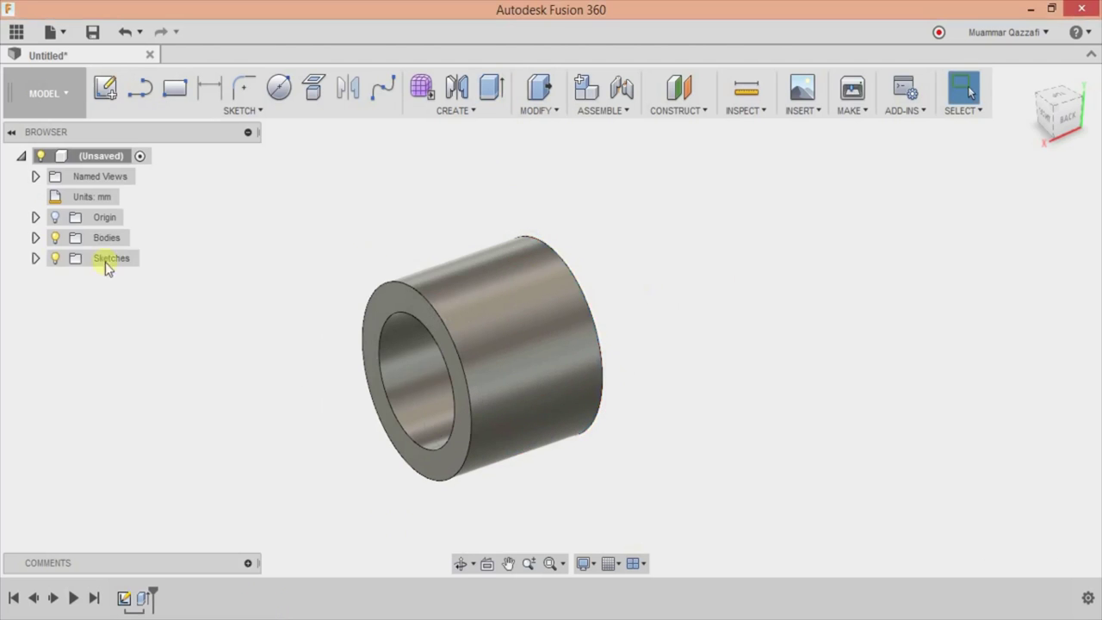
click(35, 257)
- Extrude the three lobe profiles 32 mm and join them to the cylinder
click(491, 87)
click(615, 388)
shift+middle_drag(659, 316, 680, 286)
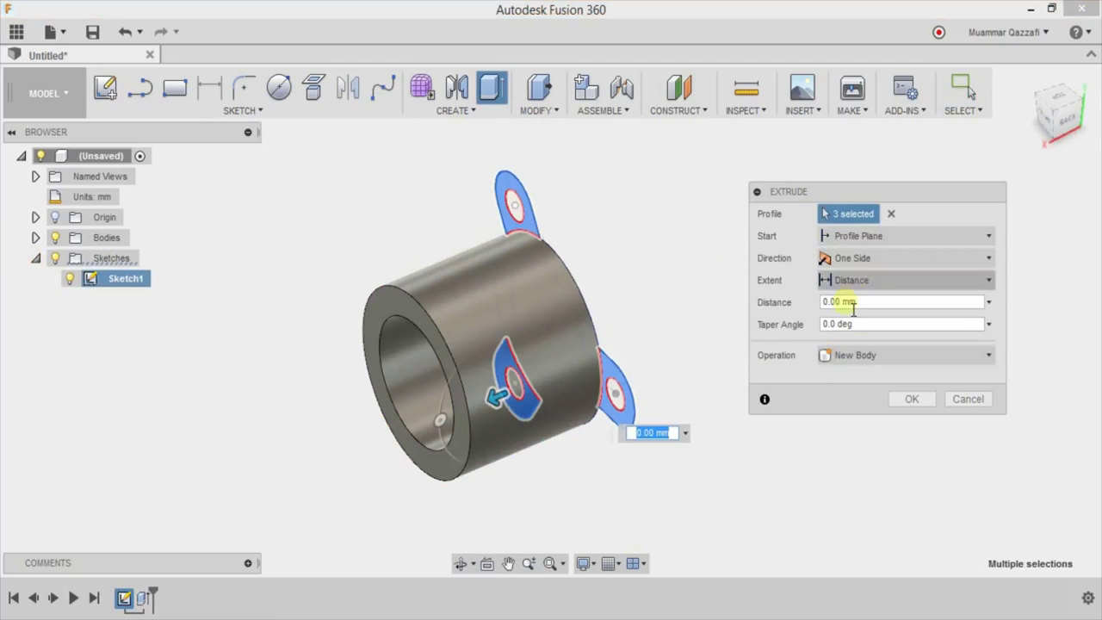
key(alt+Tab)
key(alt+Tab)
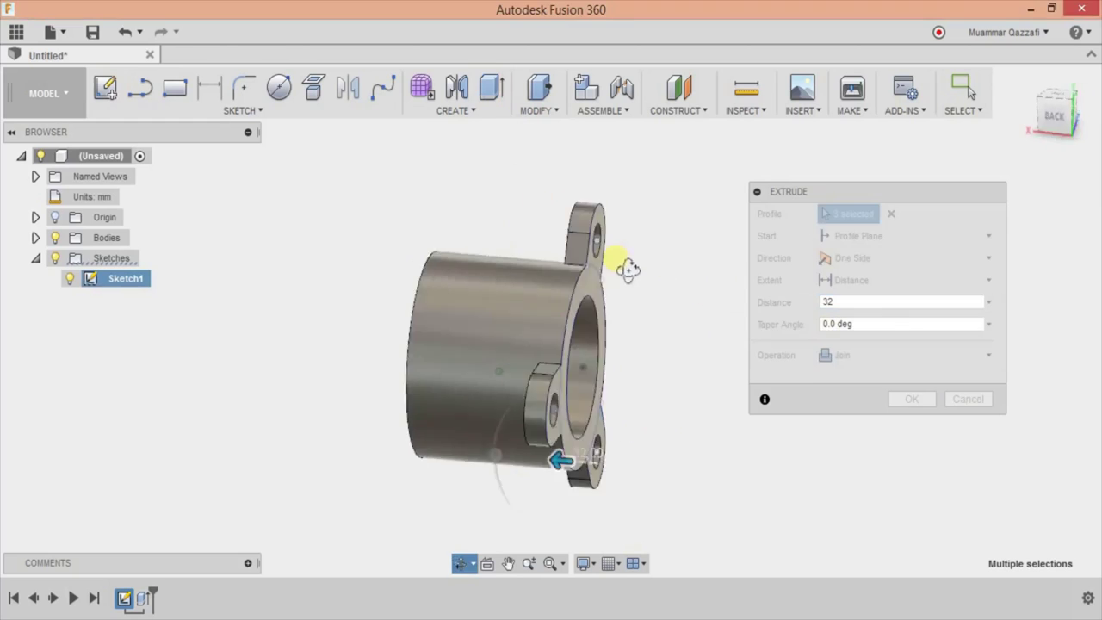
click(909, 399)
mouse_move(255, 163)
shift+middle_down()
mouse_move(332, 216)
mouse_move(463, 172)
mouse_move(227, 206)
shift+middle_up()
click(70, 280)
mouse_move(70, 291)
shift+middle_down()
mouse_move(128, 263)
mouse_move(306, 247)
shift+middle_up()
click(245, 112)
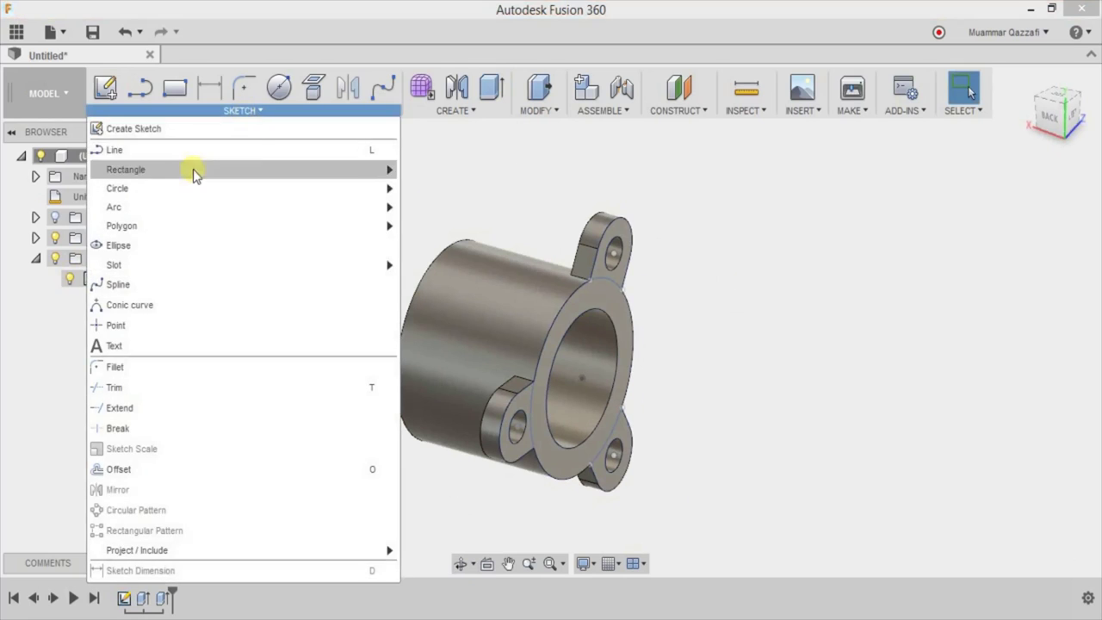
- Extrude the lobes from a 225 mm offset plane, distance -32, joined at the far end
click(603, 247)
click(515, 456)
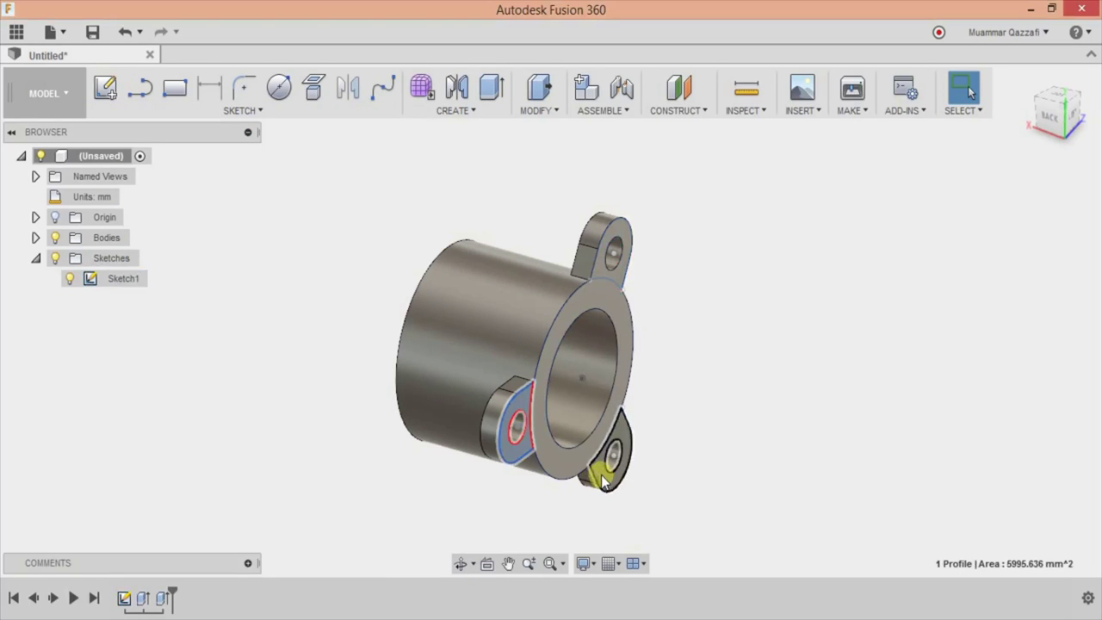
click(492, 86)
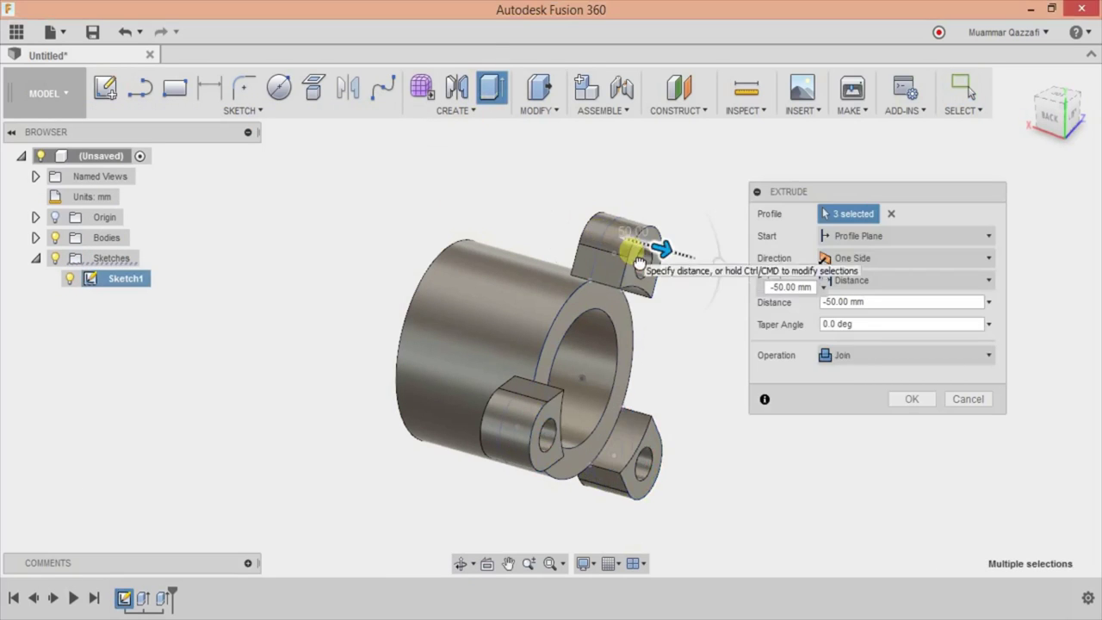
click(864, 278)
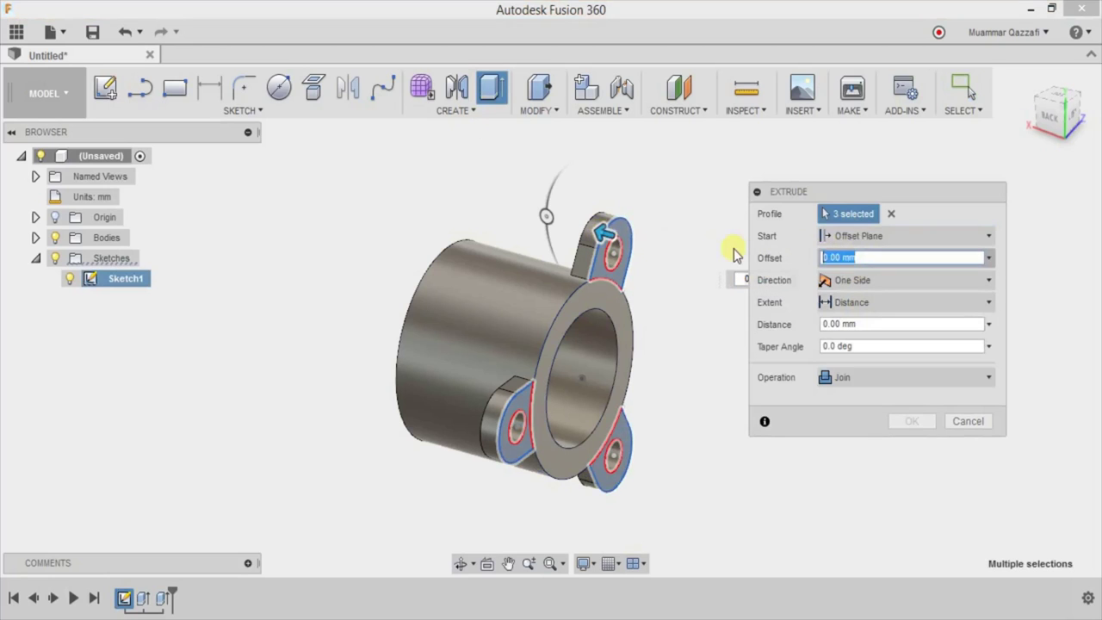
text(225)
shift+middle_drag(736, 254, 590, 192)
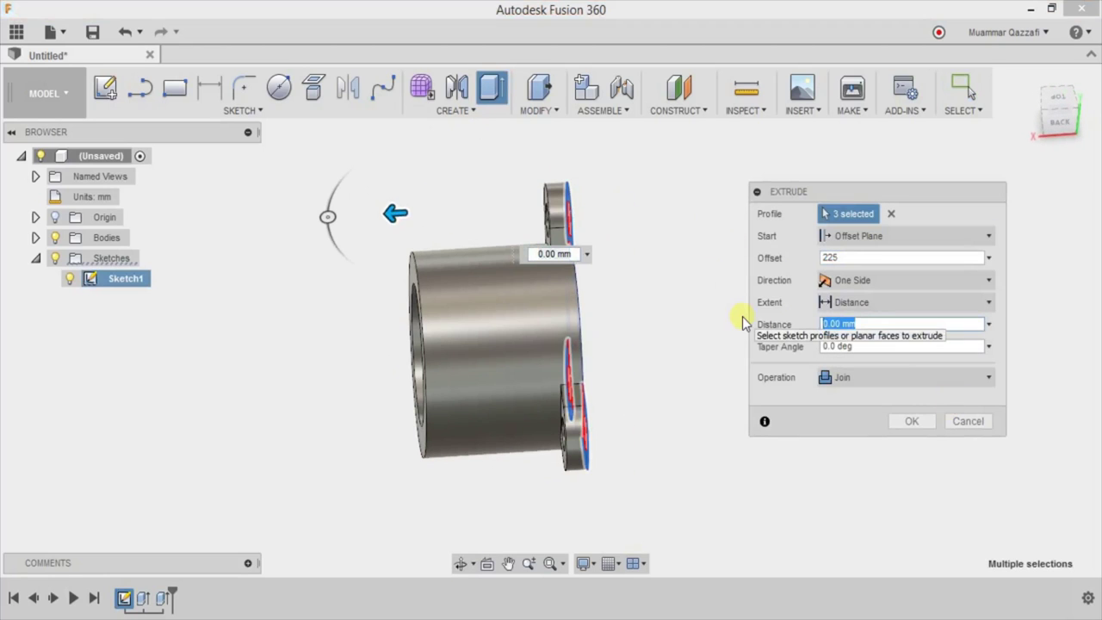
mouse_move(745, 320)
shift+middle_down()
mouse_move(726, 332)
mouse_move(769, 258)
mouse_move(727, 274)
shift+middle_up()
click(912, 420)
mouse_move(861, 405)
shift+middle_down()
mouse_move(750, 405)
mouse_move(654, 365)
mouse_move(752, 387)
mouse_move(745, 337)
mouse_move(560, 345)
mouse_move(421, 299)
shift+middle_up()
- Create a plane tangent to the cylinder face and start Sketch2 on it
click(679, 94)
click(689, 170)
click(492, 301)
click(911, 303)
mouse_move(911, 304)
shift+middle_down()
mouse_move(873, 307)
mouse_move(718, 264)
shift+middle_up()
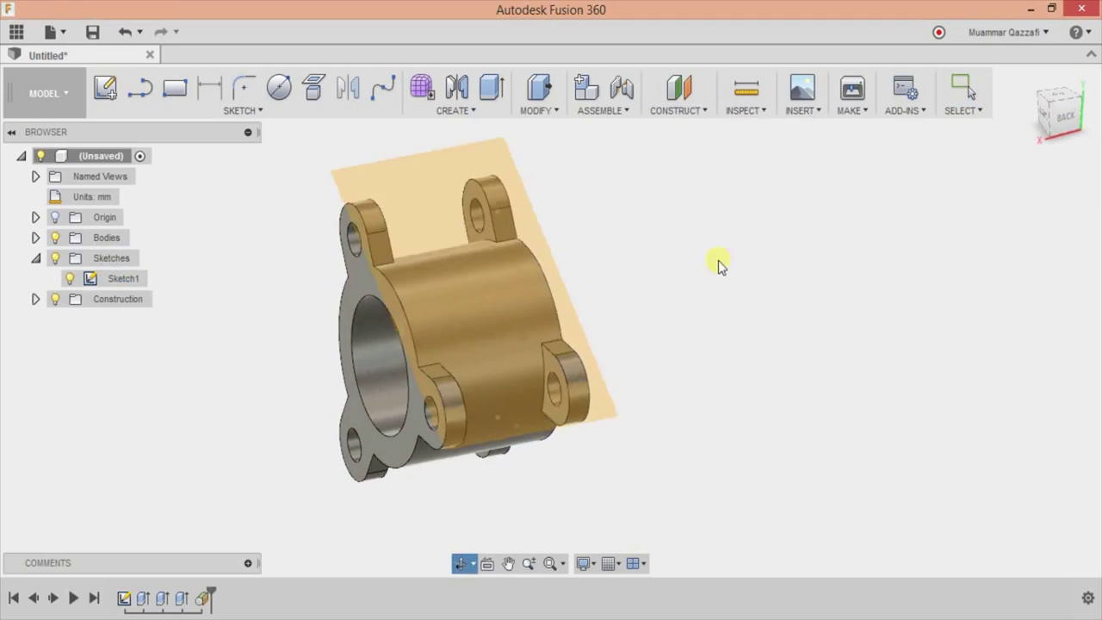
right_click(430, 263)
click(438, 374)
shift+middle_drag(774, 320, 767, 350)
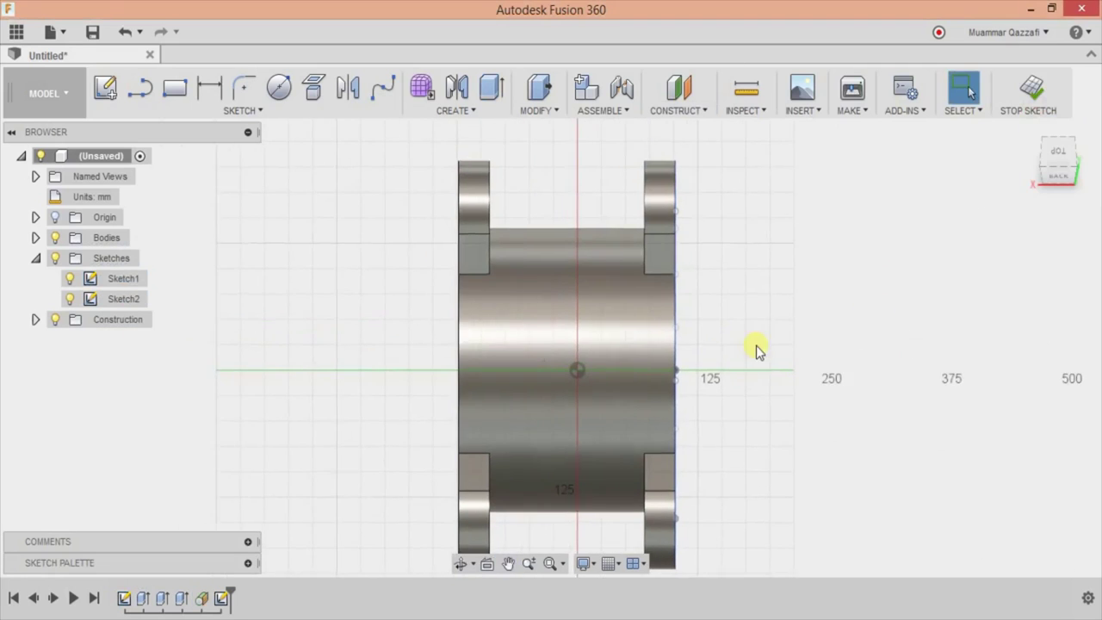
key(m)
key(Escape)
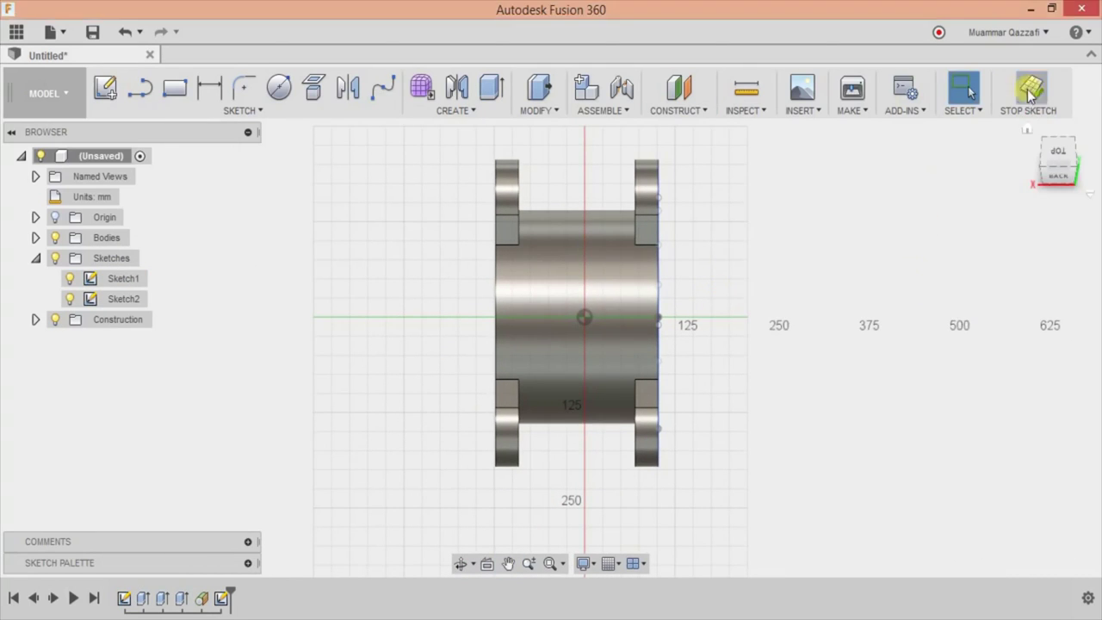
- Finish the sketch and convert Body1 into a component renamed pipe
click(1028, 90)
key(m)
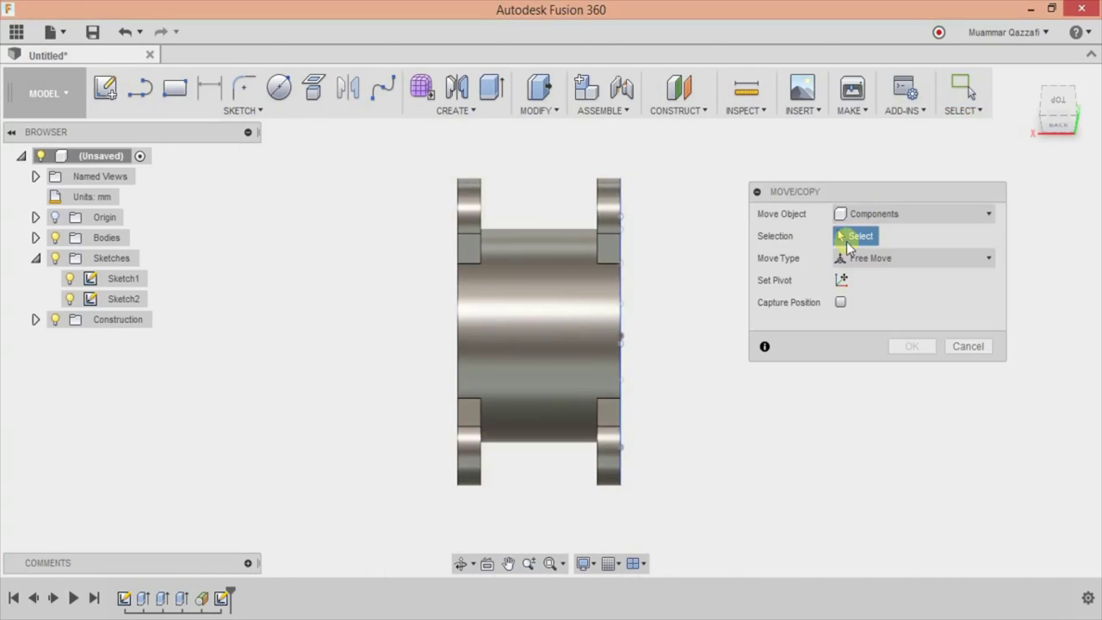
key(Escape)
shift+middle_drag(688, 333, 733, 373)
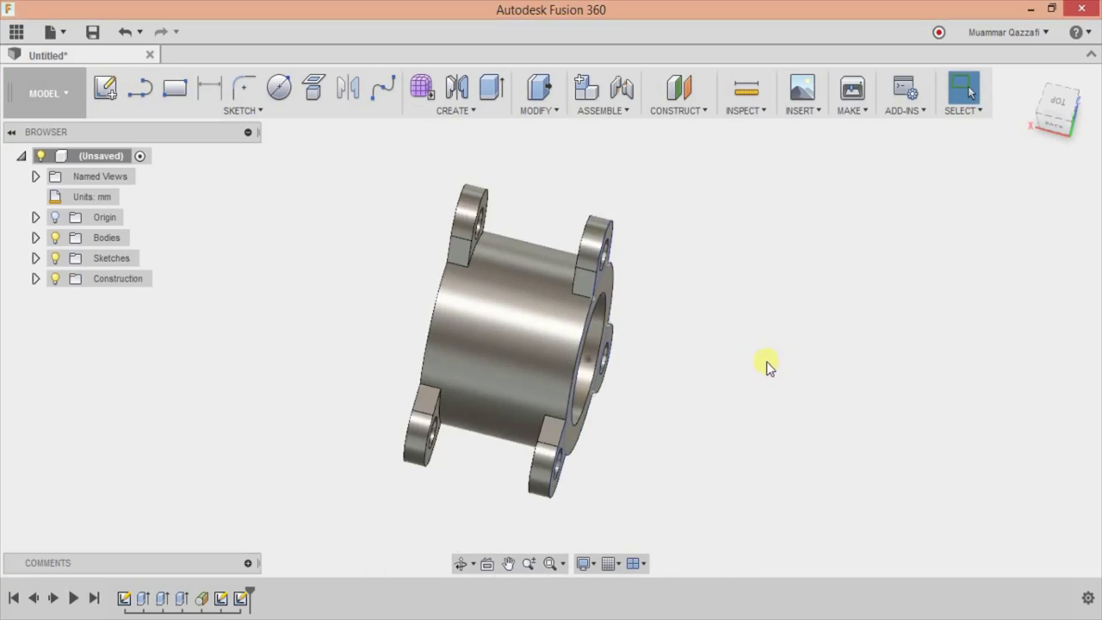
click(35, 238)
right_click(96, 258)
click(125, 284)
right_click(123, 279)
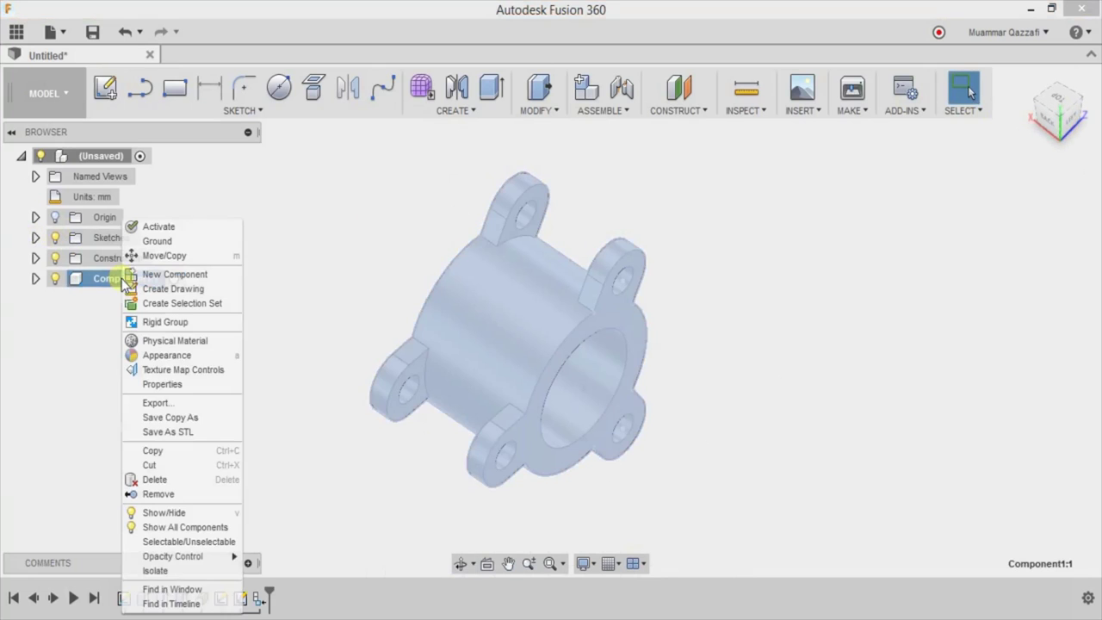
click(103, 282)
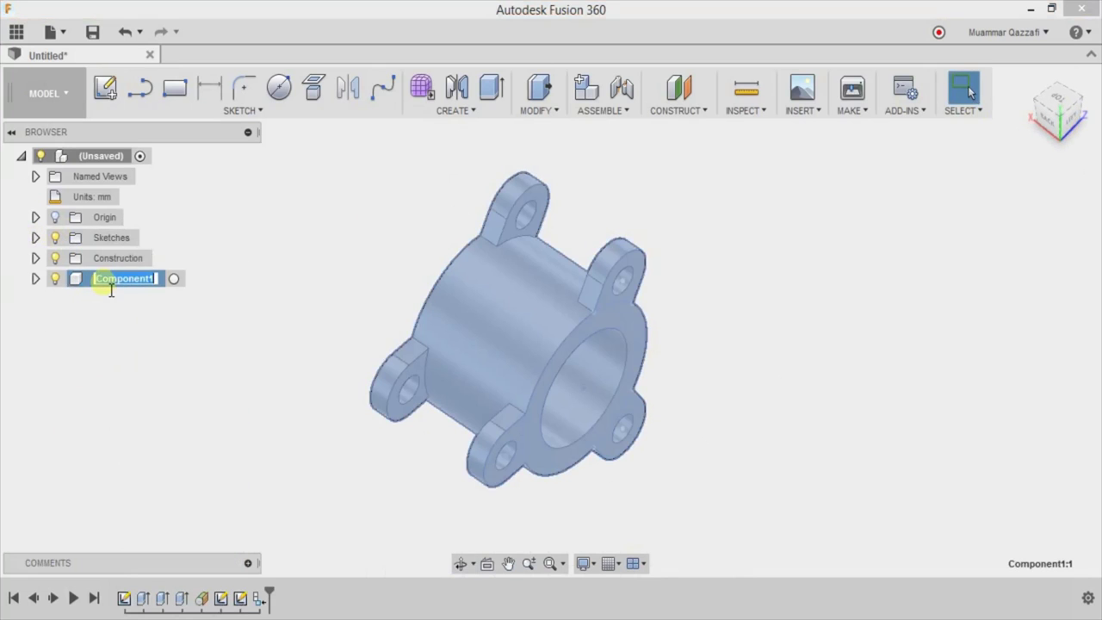
text(pipe)
key(Return)
shift+middle_drag(229, 361, 270, 337)
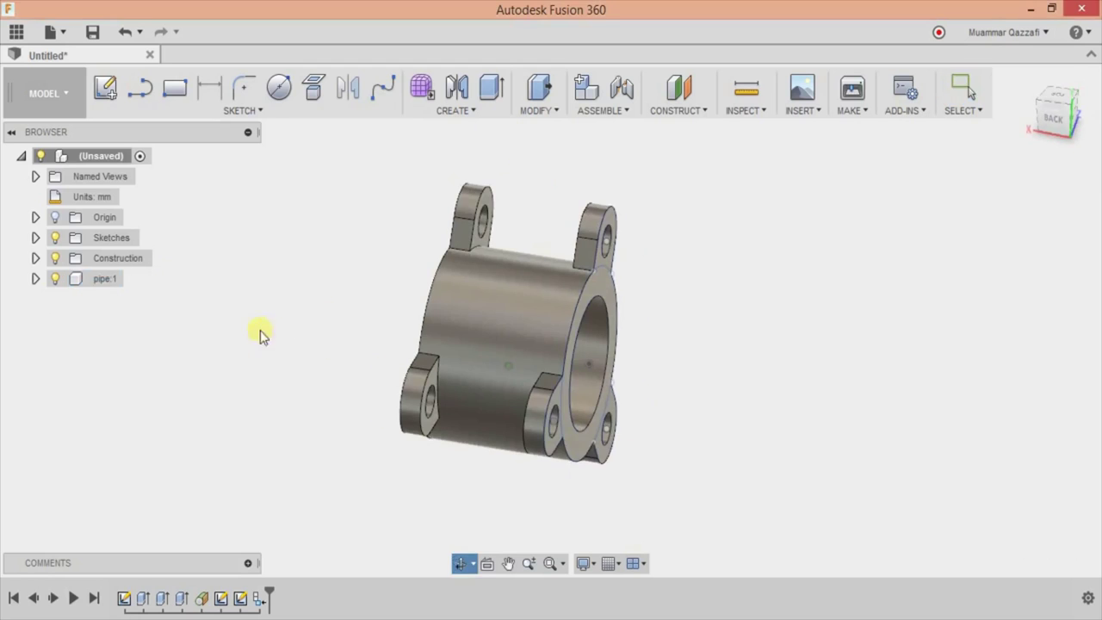
- Start a new sketch on the tangent plane Plane1
click(36, 258)
right_click(116, 284)
click(158, 301)
click(175, 87)
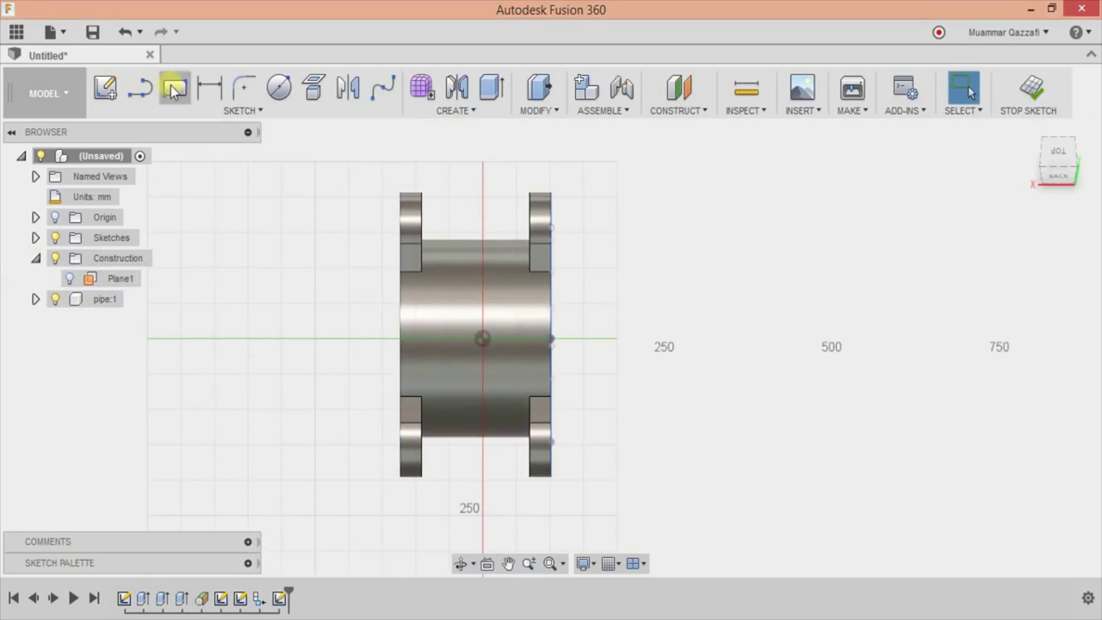
- Finish the rectangle and draw its two corner-to-corner diagonal lines
click(399, 420)
scroll(585, 327, up, 3)
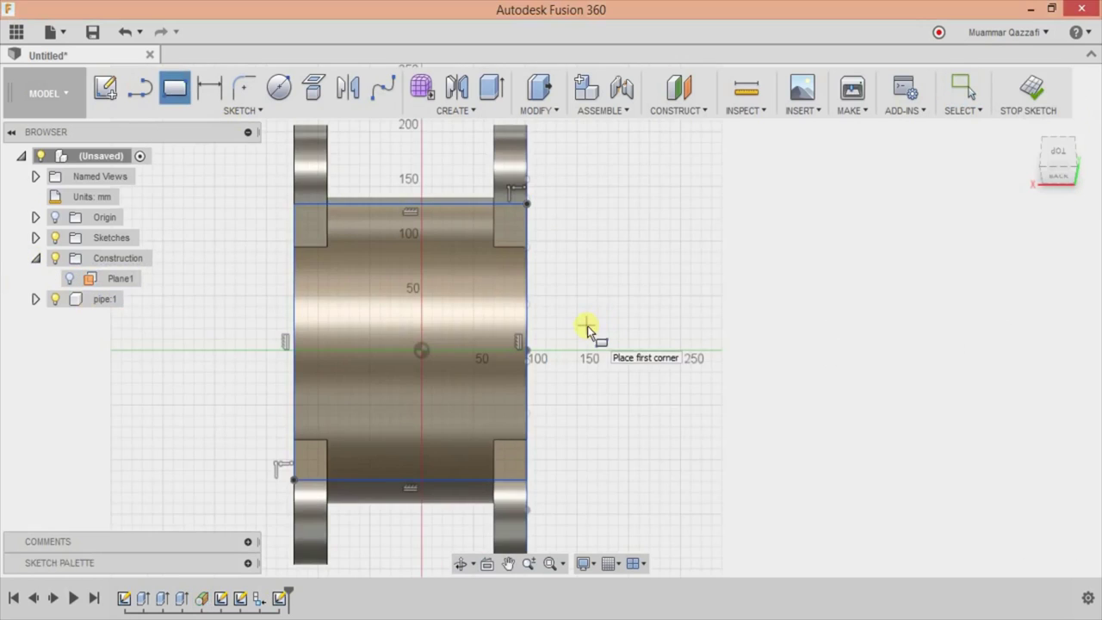
click(526, 202)
double_click(293, 479)
click(294, 204)
double_click(527, 480)
- Check the enlarged body drawing in the valve PDF for the circle size
key(c)
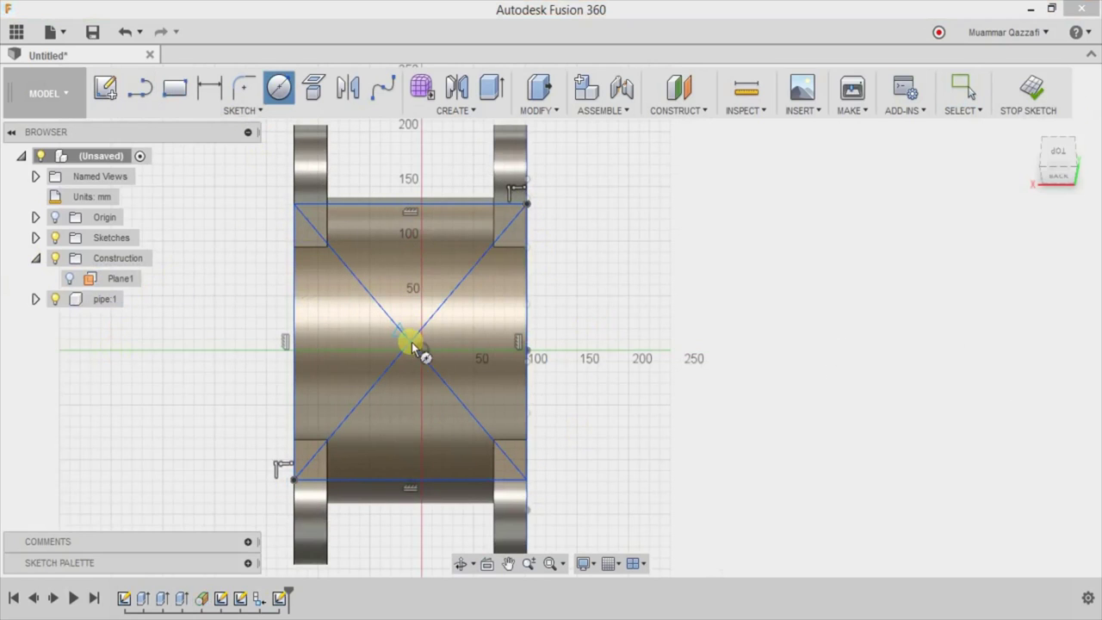
click(536, 546)
scroll(462, 374, down, 3)
scroll(382, 423, down, 5)
scroll(405, 255, down, 2)
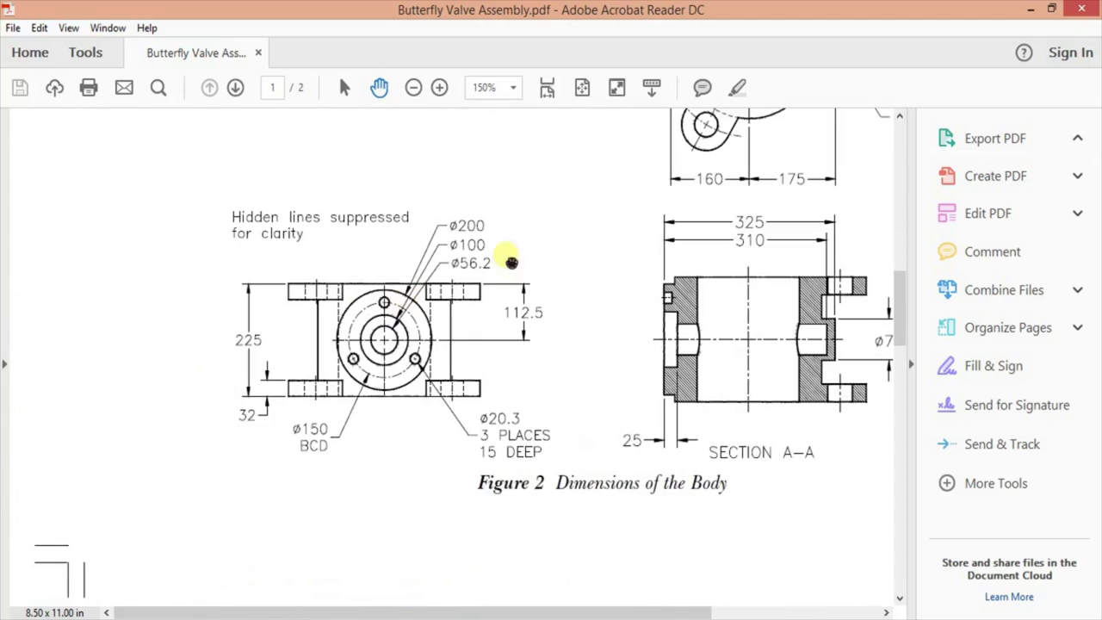
click(439, 86)
click(439, 87)
scroll(401, 319, down, 2)
- Draw a 200 mm diameter circle centred where the diagonals cross
key(alt+Tab)
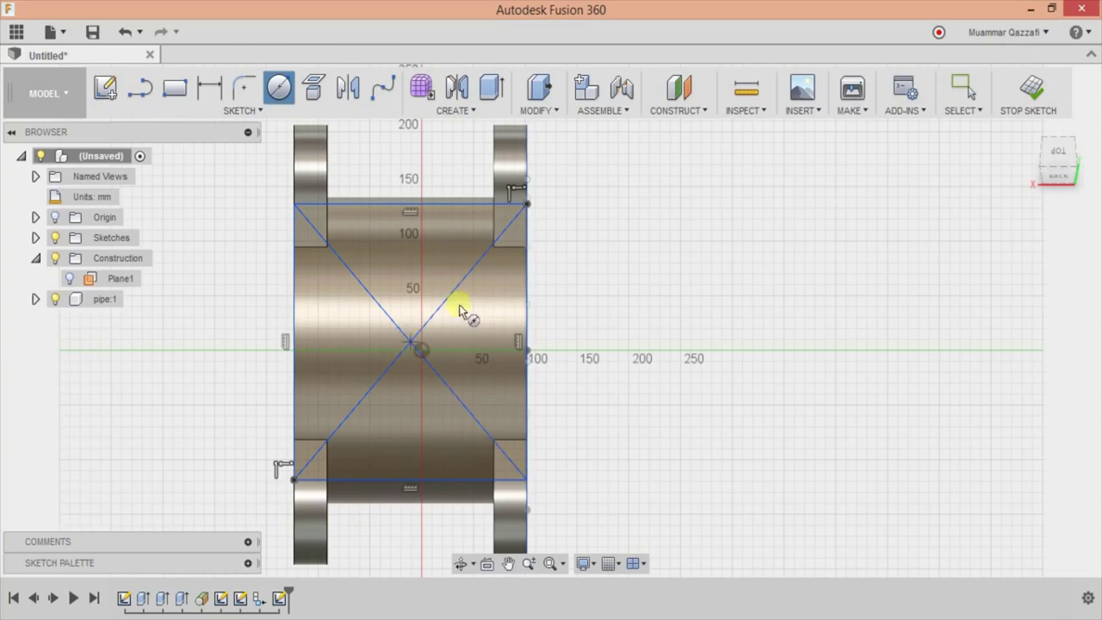
click(410, 342)
text(200)
key(Return)
shift+middle_drag(659, 278, 584, 220)
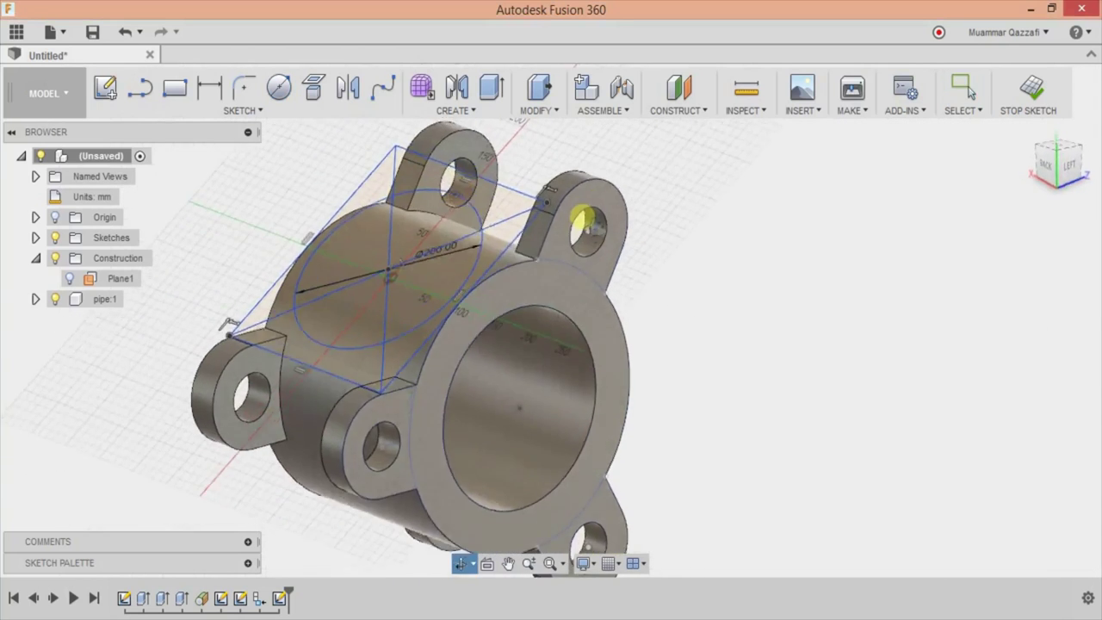
key(e)
click(341, 240)
click(346, 321)
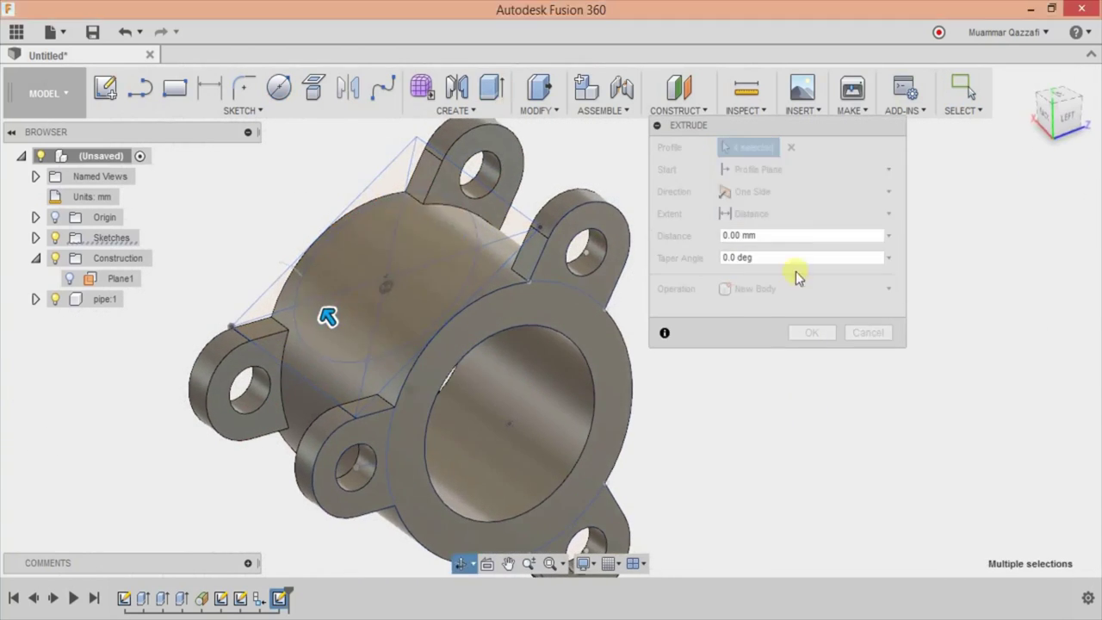
click(781, 169)
click(761, 226)
click(491, 276)
shift+middle_drag(812, 442, 706, 370)
drag(308, 296, 290, 259)
shift+middle_drag(381, 278, 417, 287)
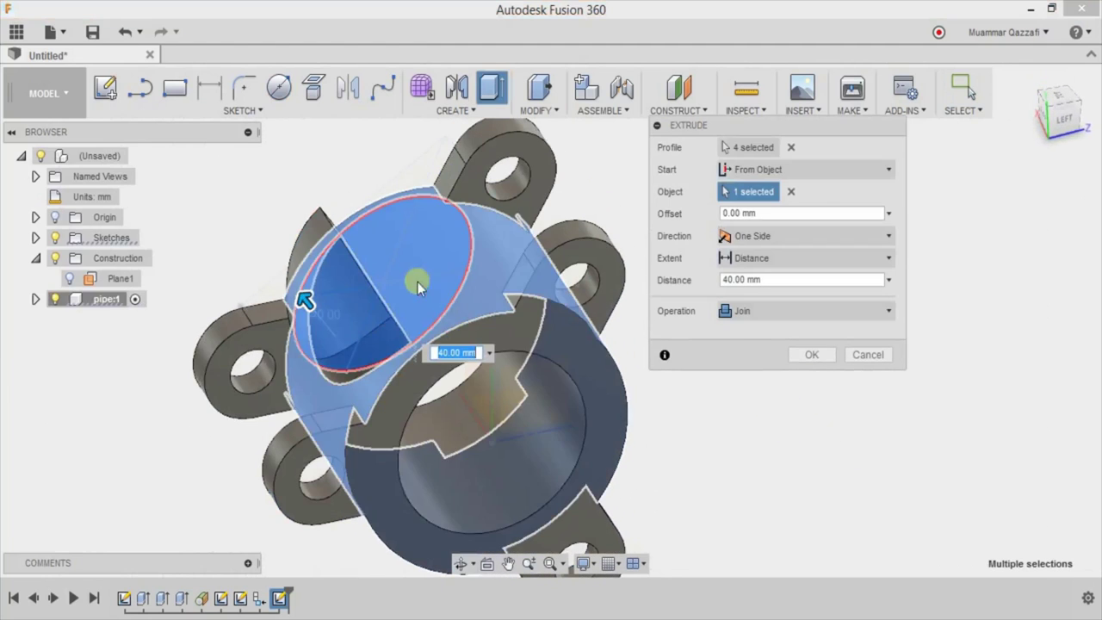
click(791, 147)
click(865, 353)
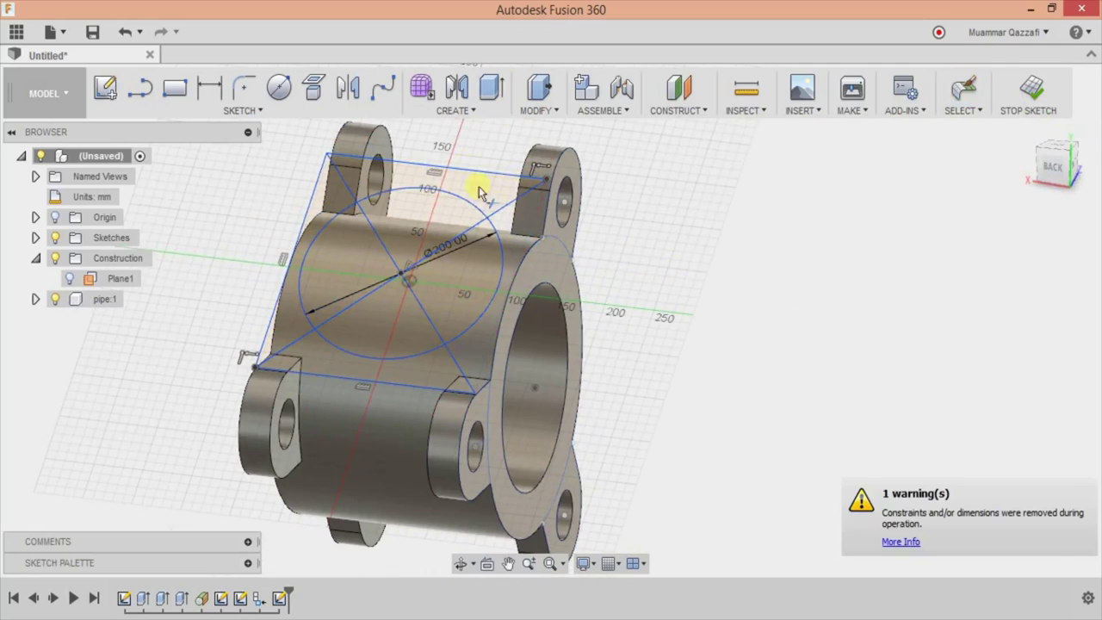
- Trim the diagonal construction lines out of the sketch
click(300, 337)
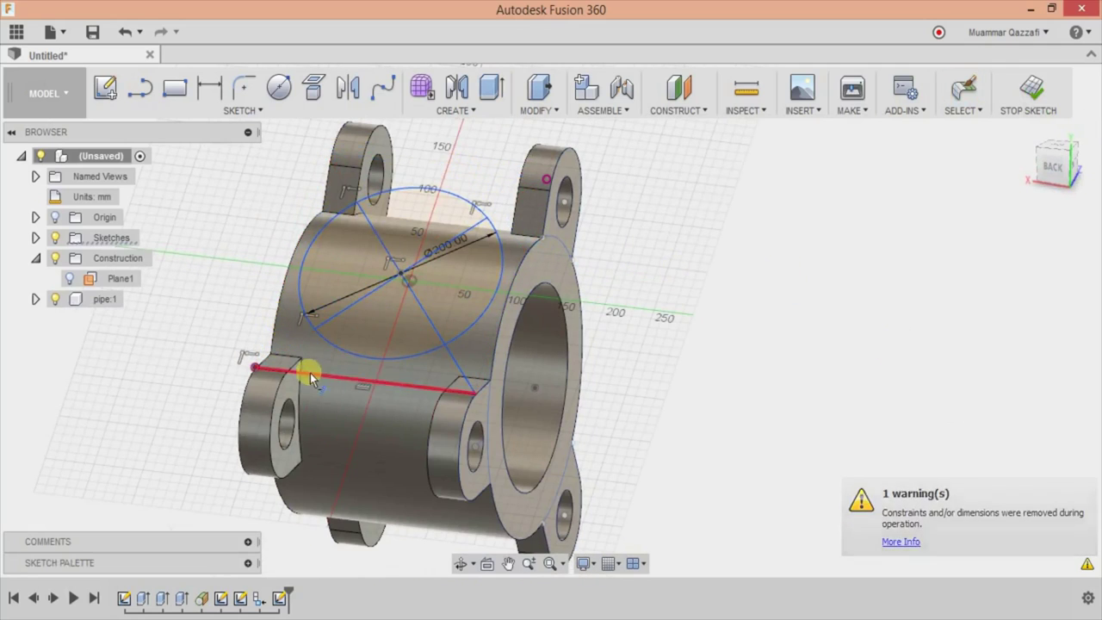
click(359, 301)
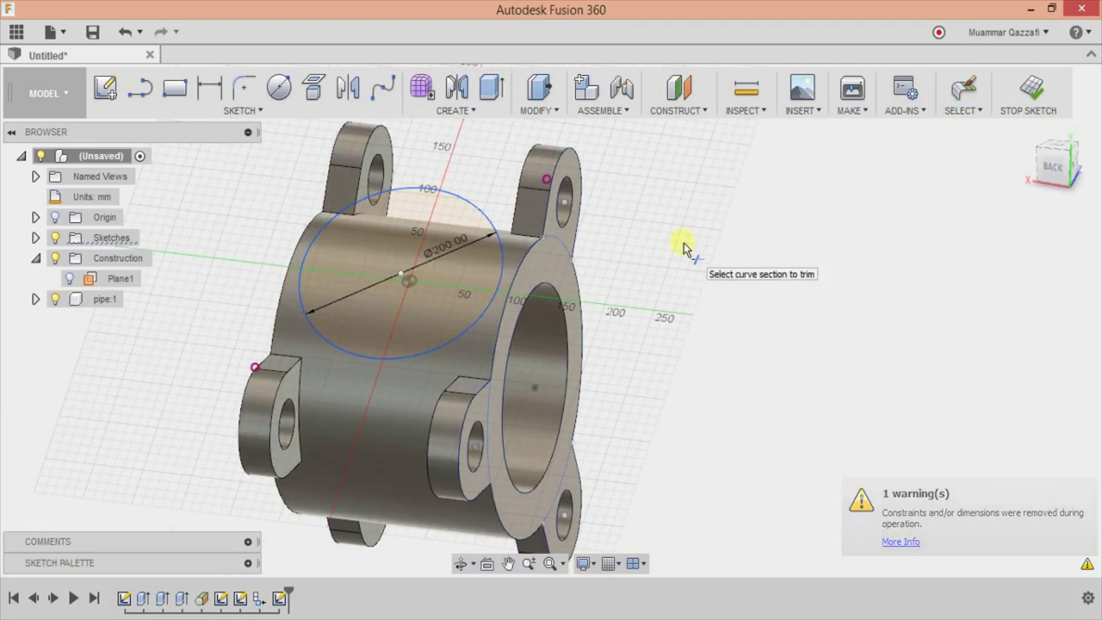
click(492, 86)
- Try a 30 mm From Object extrusion of the top circle, cancel it, and return to the PDF
click(805, 163)
click(738, 229)
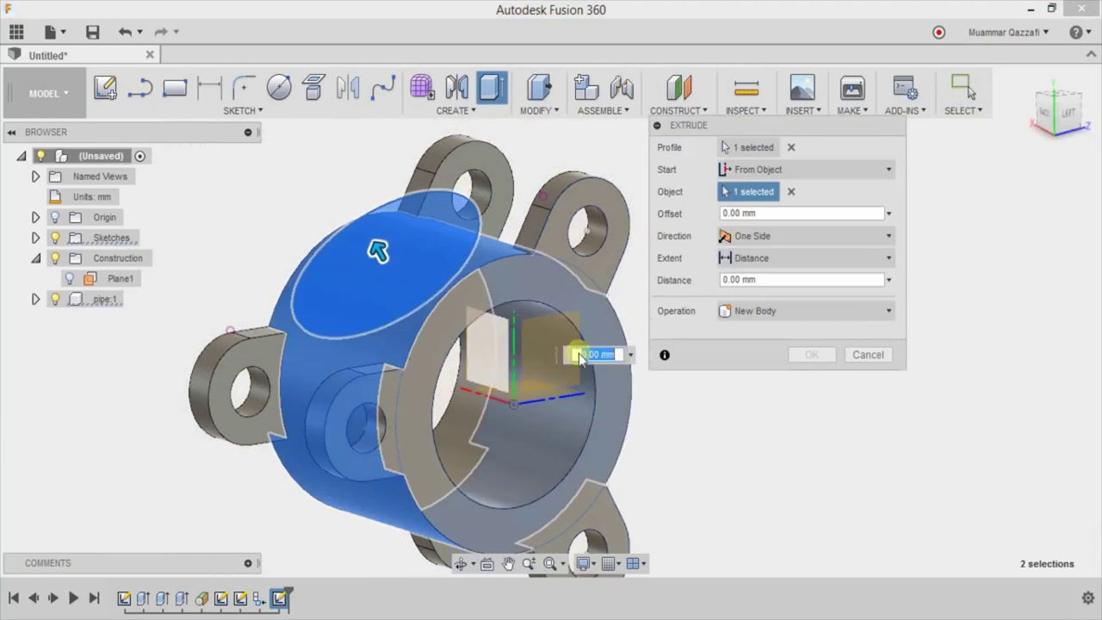
click(463, 347)
drag(369, 238, 383, 232)
mouse_move(511, 280)
shift+middle_down()
mouse_move(647, 278)
mouse_move(410, 273)
mouse_move(478, 289)
shift+middle_up()
shift+middle_drag(441, 257, 364, 233)
click(868, 355)
scroll(814, 352, down, 3)
key(alt+Tab)
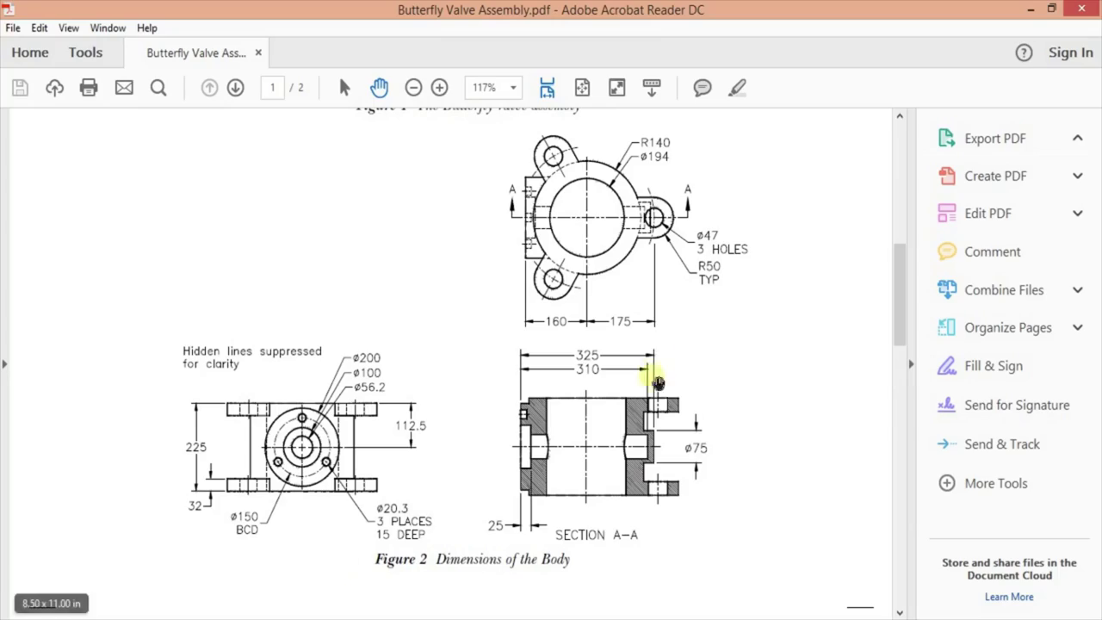
- Create offset plane Plane2 on the top face
key(alt+Tab)
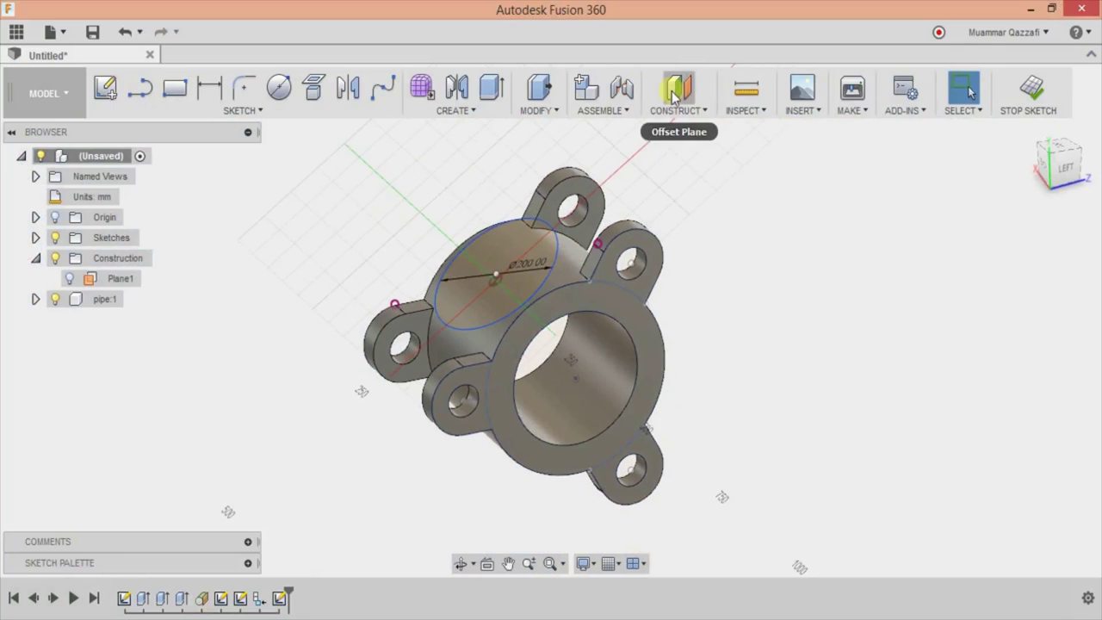
click(679, 87)
click(478, 255)
key(Return)
shift+middle_drag(548, 155, 844, 266)
- Project the existing circle onto a sketch on Plane2
click(215, 112)
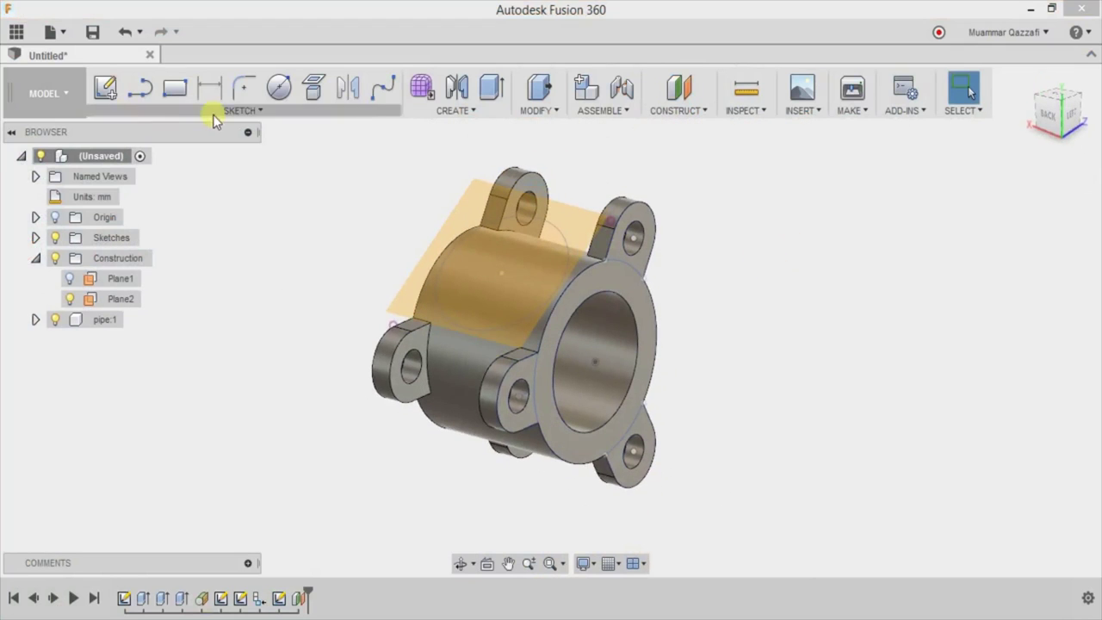
click(428, 523)
click(560, 275)
click(539, 290)
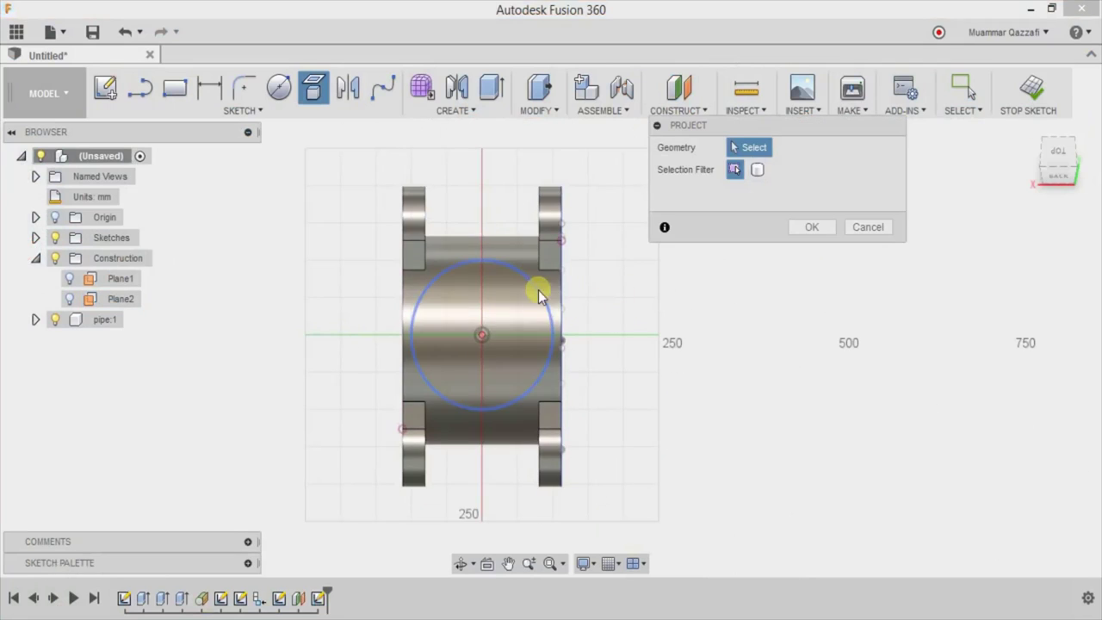
click(809, 226)
shift+middle_drag(809, 227, 482, 258)
- Extrude the projected circle To Object down to the pipe body, joining it as a boss
key(e)
click(469, 258)
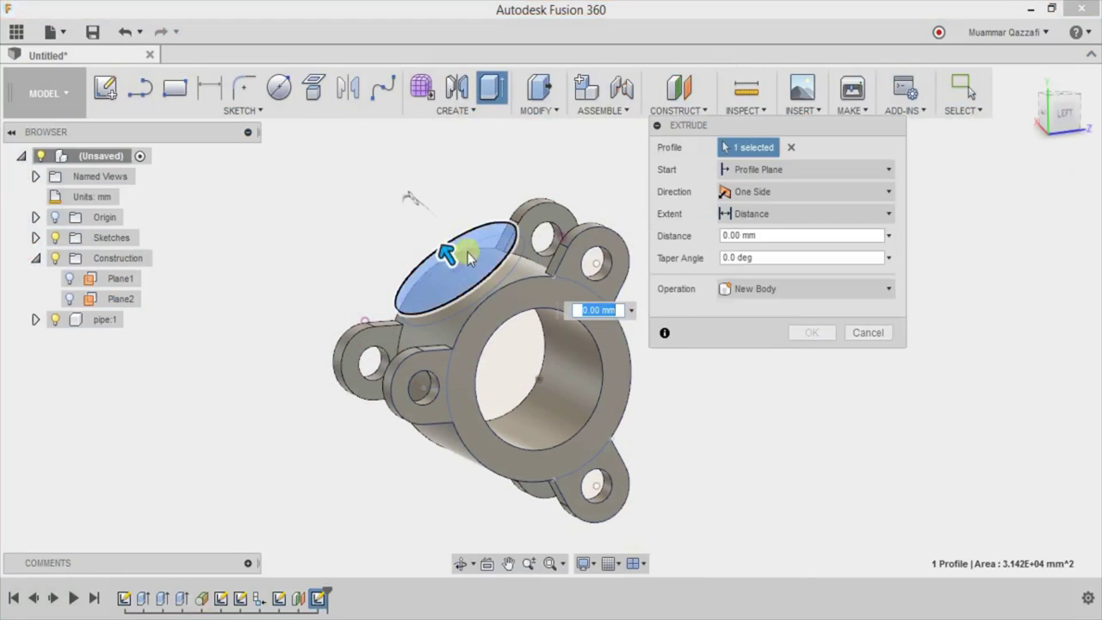
click(755, 255)
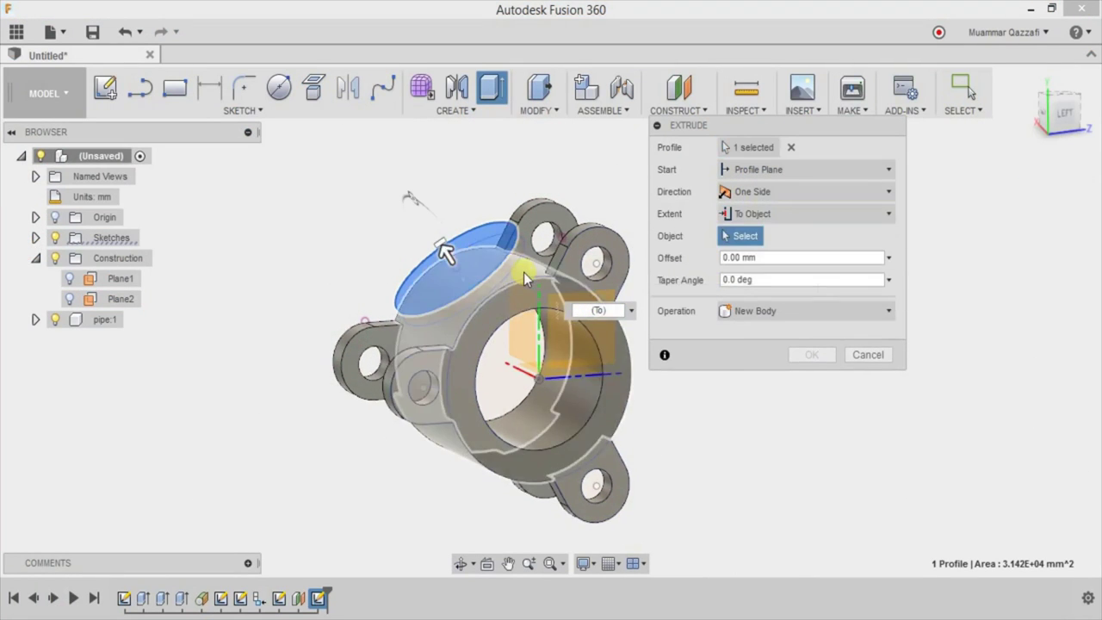
click(529, 249)
click(811, 398)
mouse_move(792, 374)
shift+middle_down()
mouse_move(546, 339)
mouse_move(866, 330)
mouse_move(871, 384)
shift+middle_up()
- Start a new sketch on the boss's top face
right_click(437, 289)
click(439, 364)
key(ctrl+z)
right_click(491, 295)
click(479, 384)
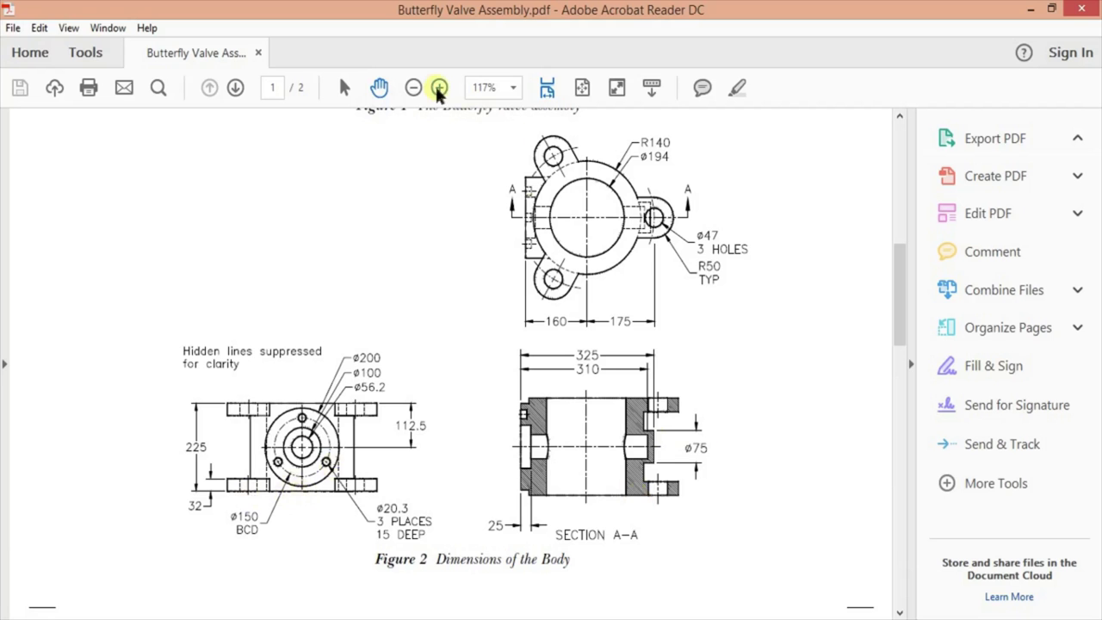
- Draw a 150 mm diameter circle centred on the boss face
click(439, 87)
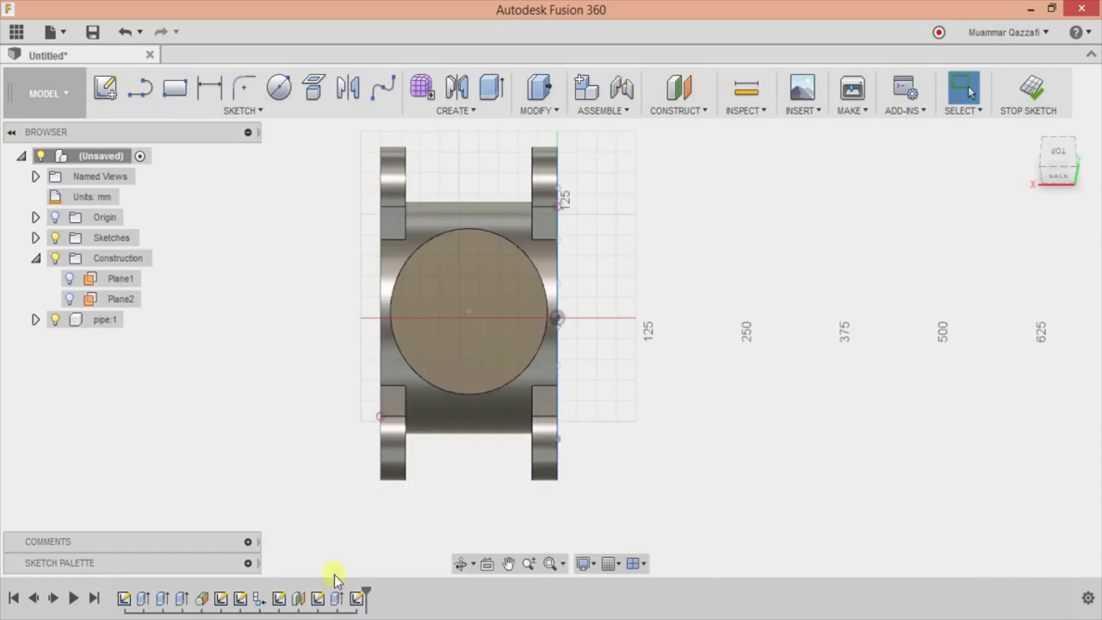
scroll(508, 353, up, 2)
scroll(474, 361, up, 2)
click(475, 361)
text(150)
key(Return)
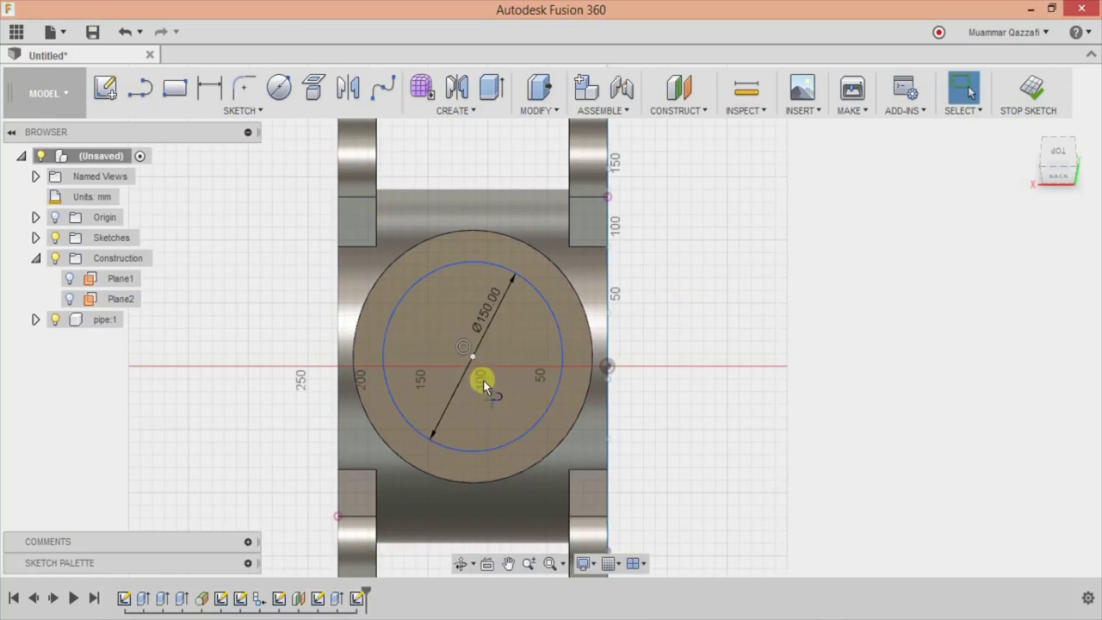
- Draw a radius line to the Ø150 circle and a 20.3 mm circle at its end
key(l)
click(475, 356)
scroll(567, 358, up, 3)
click(571, 356)
scroll(585, 370, up, 1)
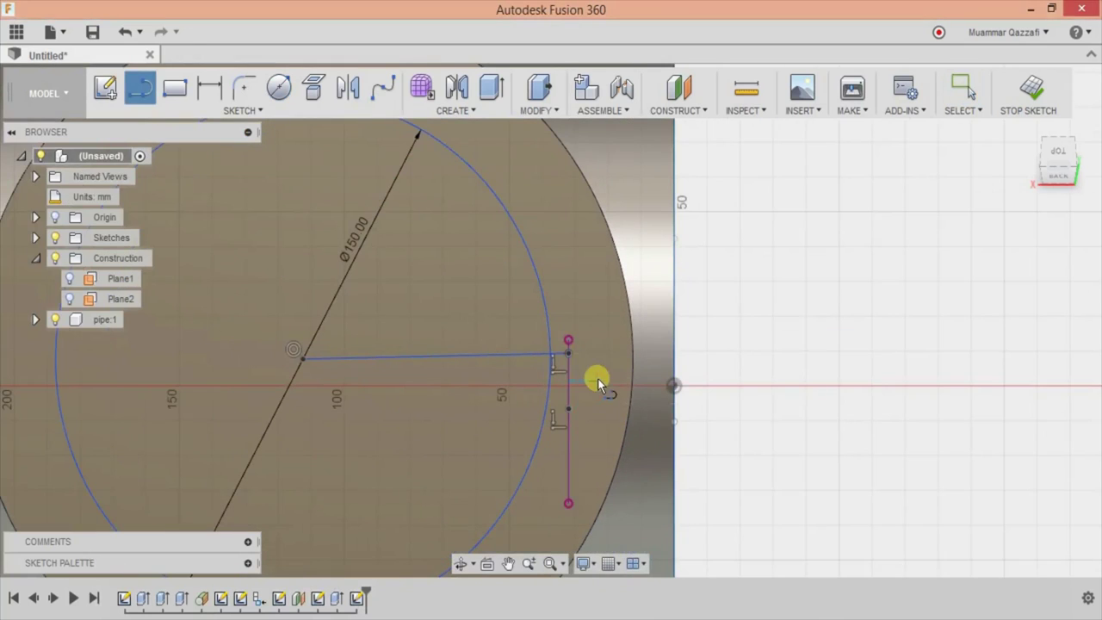
text(20.3)
key(Return)
scroll(809, 351, down, 2)
key(Escape)
scroll(719, 360, up, 3)
drag(479, 337, 152, 344)
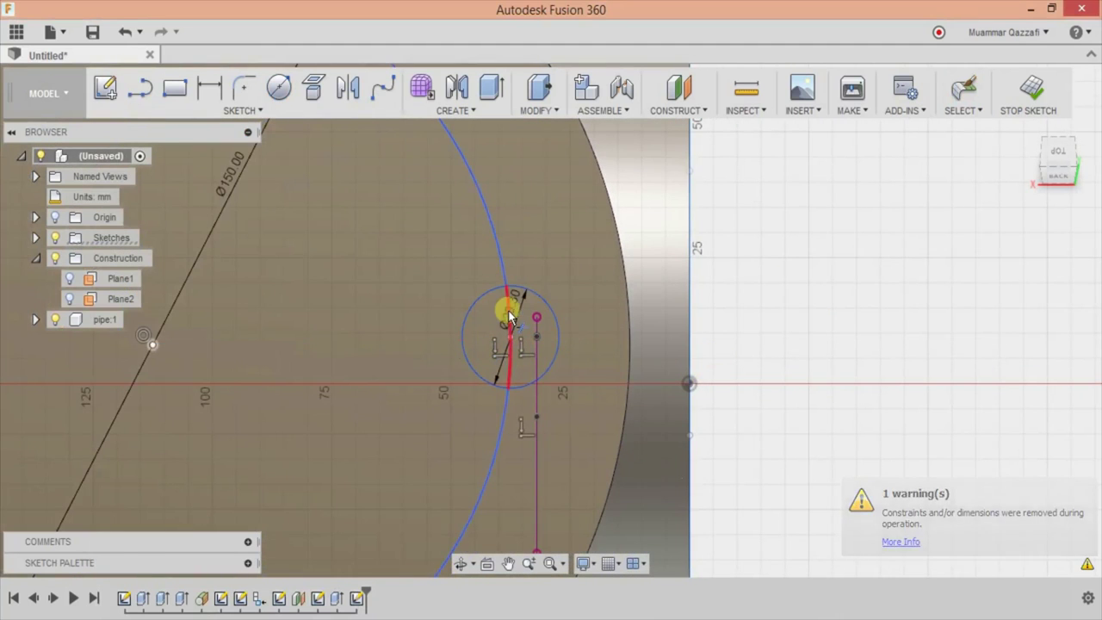
scroll(632, 352, down, 3)
- Circular-pattern the Ø20.3 circle three times around the Ø150 circle's centre
click(242, 110)
click(207, 507)
click(605, 331)
click(454, 338)
scroll(519, 364, down, 2)
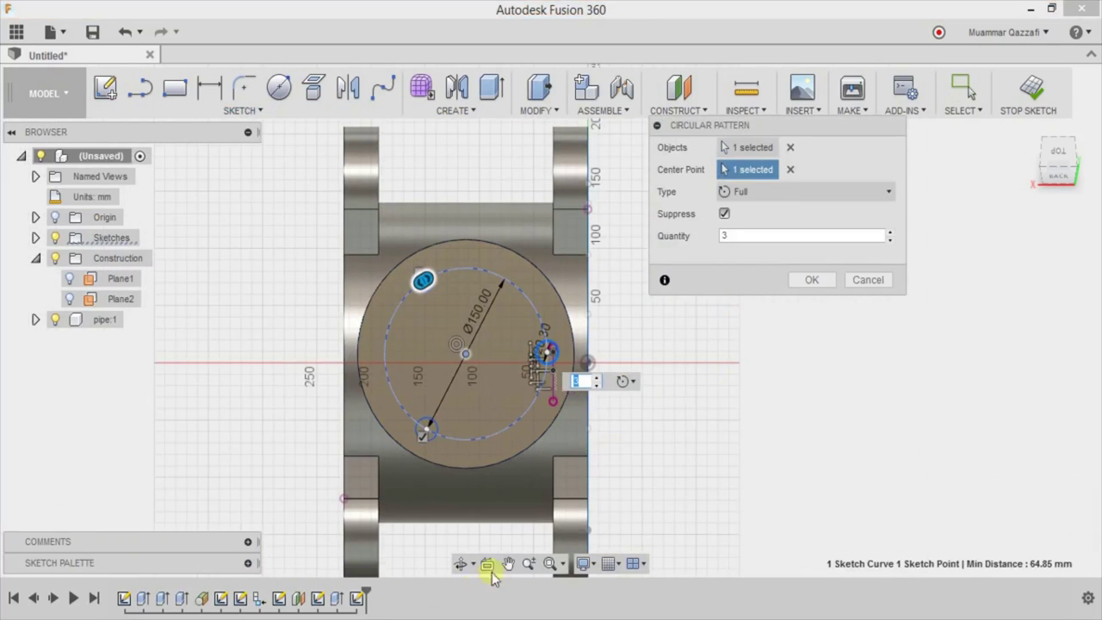
key(alt+Tab)
key(alt+Tab)
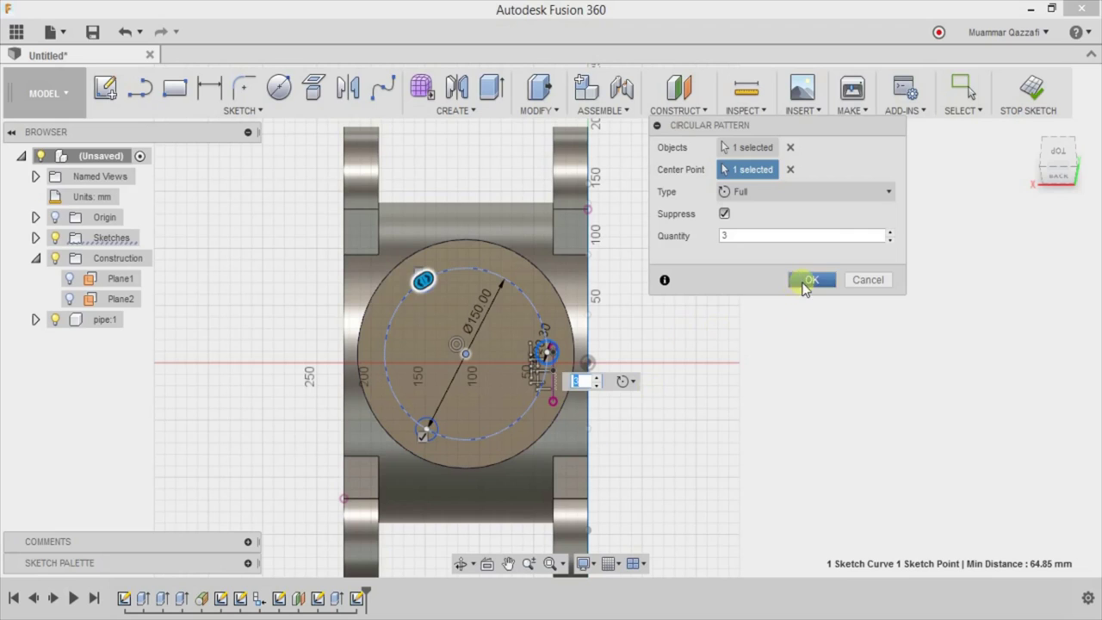
click(805, 284)
shift+middle_drag(804, 286, 783, 320)
key(alt+Tab)
key(alt+Tab)
scroll(694, 346, up, 3)
- Extrude the three Ø20.3 hole profiles -5 mm as a cut into the boss
click(492, 87)
click(328, 237)
click(325, 428)
click(313, 445)
click(506, 358)
shift+middle_drag(419, 455, 609, 245)
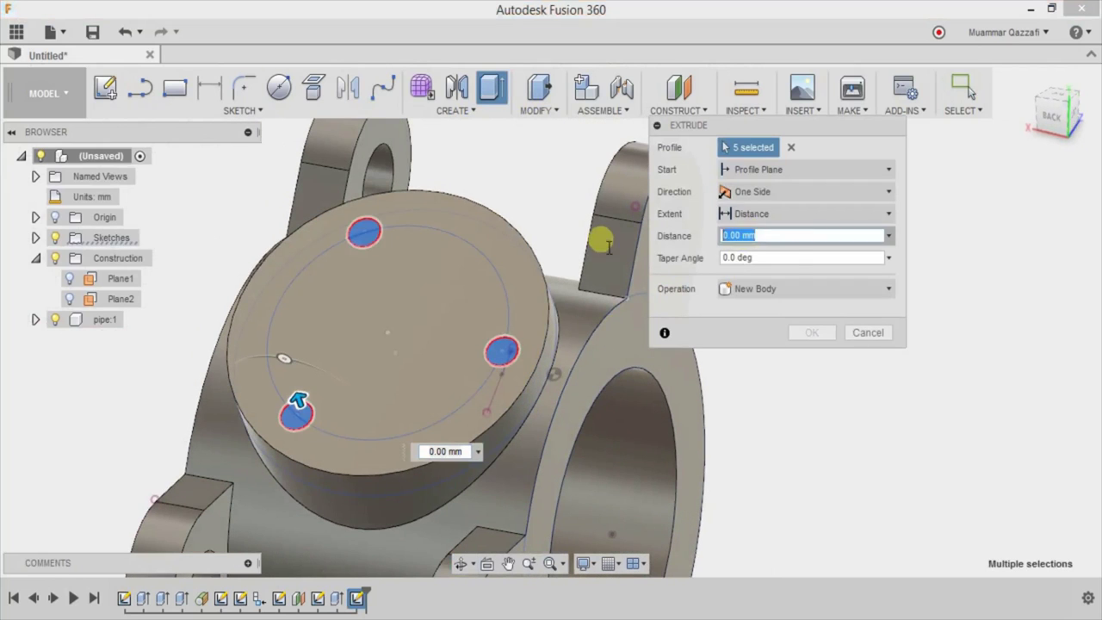
text(-5)
click(811, 352)
mouse_move(812, 362)
shift+middle_down()
mouse_move(728, 340)
mouse_move(841, 332)
shift+middle_up()
scroll(843, 353, down, 3)
mouse_move(846, 376)
shift+middle_down()
mouse_move(738, 291)
mouse_move(745, 314)
mouse_move(866, 356)
mouse_move(152, 374)
shift+middle_up()
- Rename the pipe:1 component to body
double_click(91, 319)
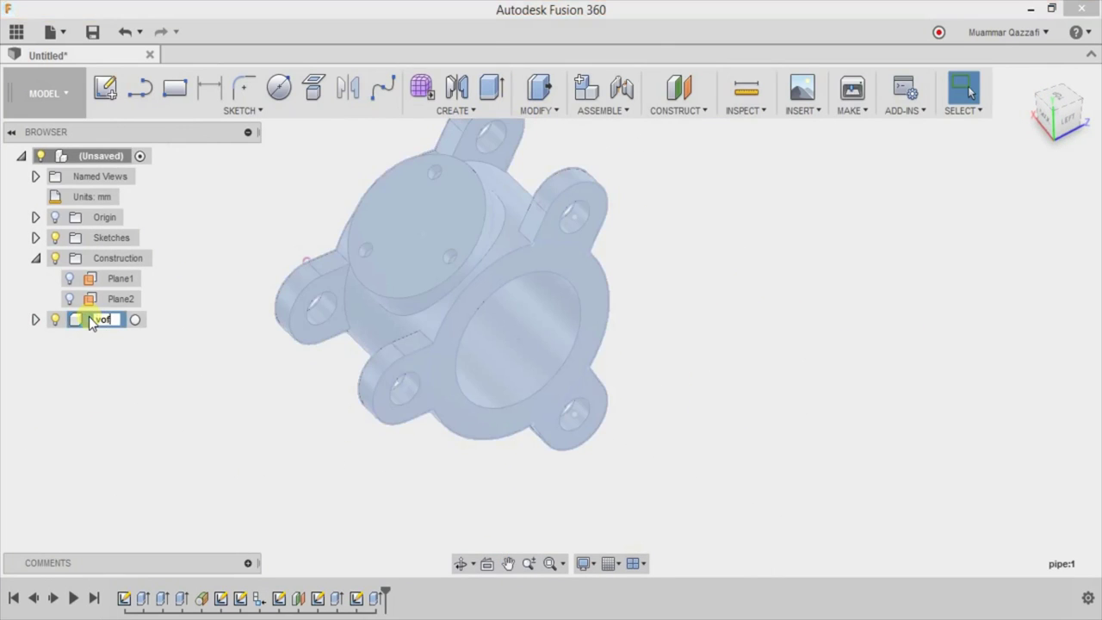
text(dy)
key(Return)
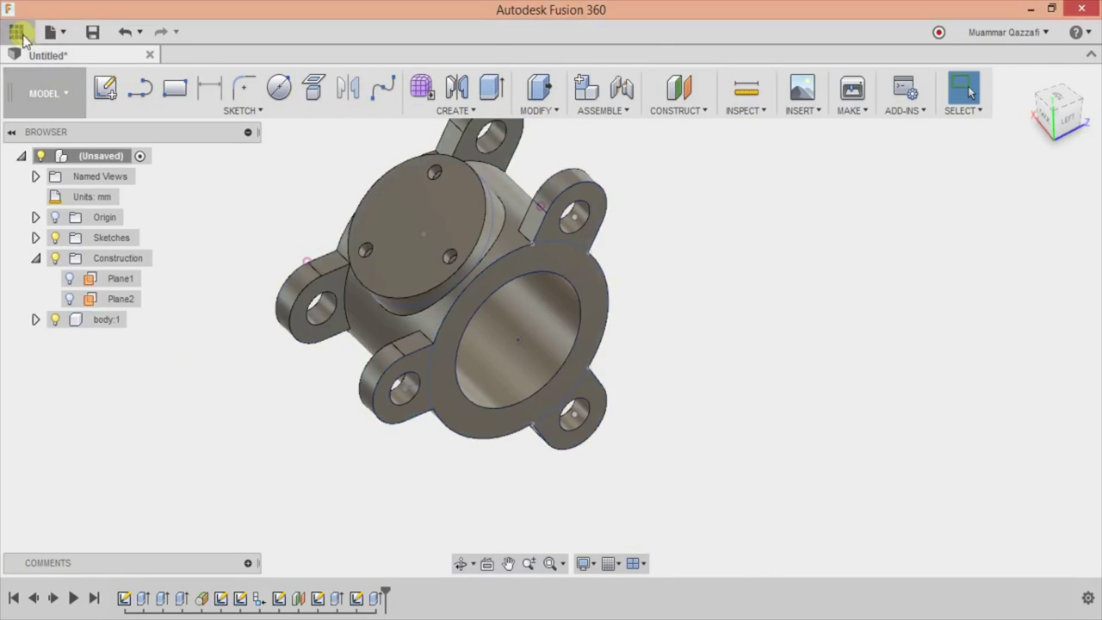
- Add a new component for the retainer and hide the body part
click(586, 86)
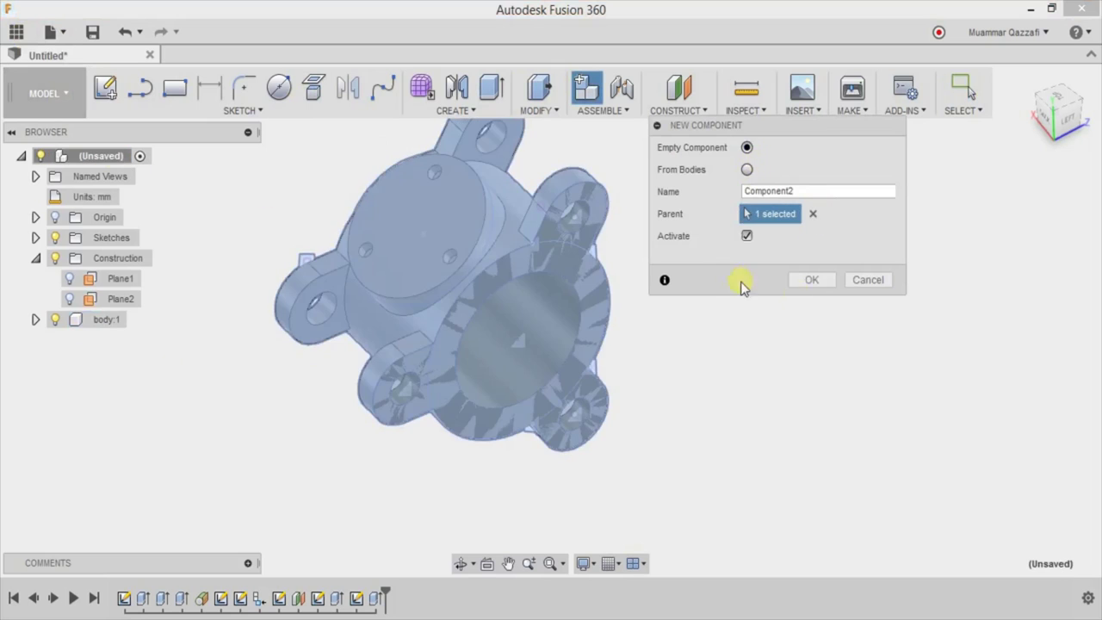
click(809, 280)
click(55, 320)
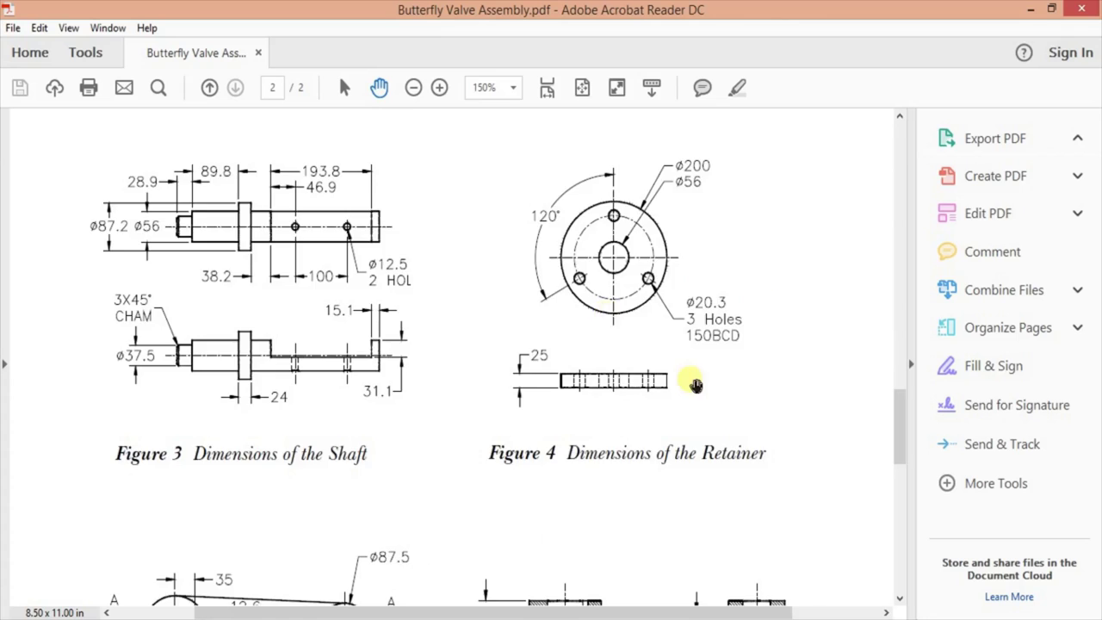
scroll(611, 241, up, 1)
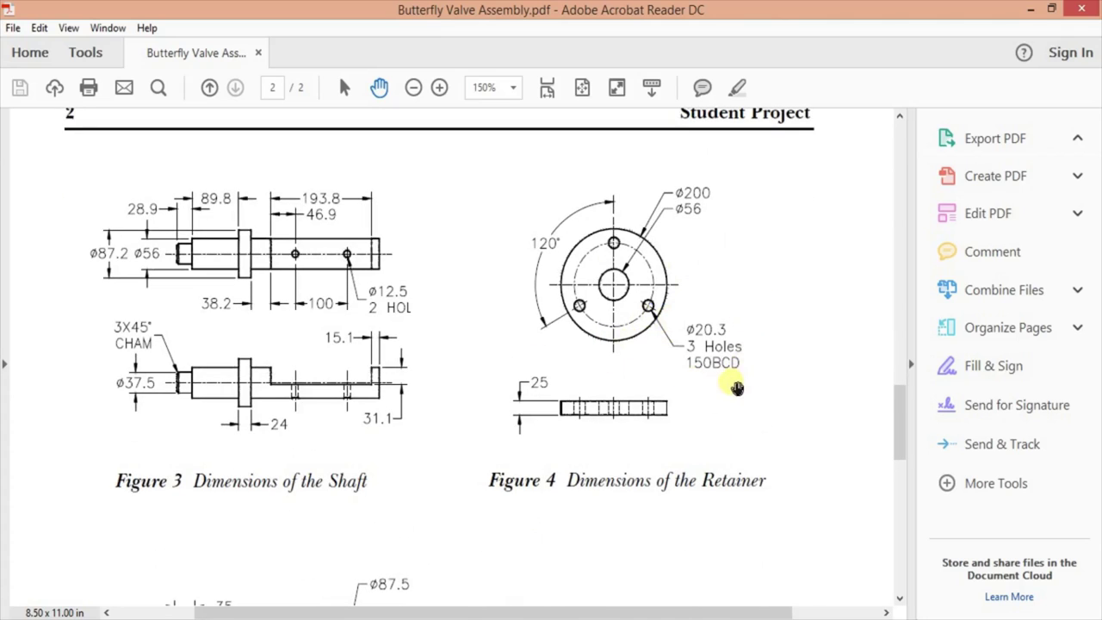
- Hide the existing sketches in the browser
scroll(737, 389, up, 1)
scroll(731, 386, up, 6)
scroll(730, 386, down, 4)
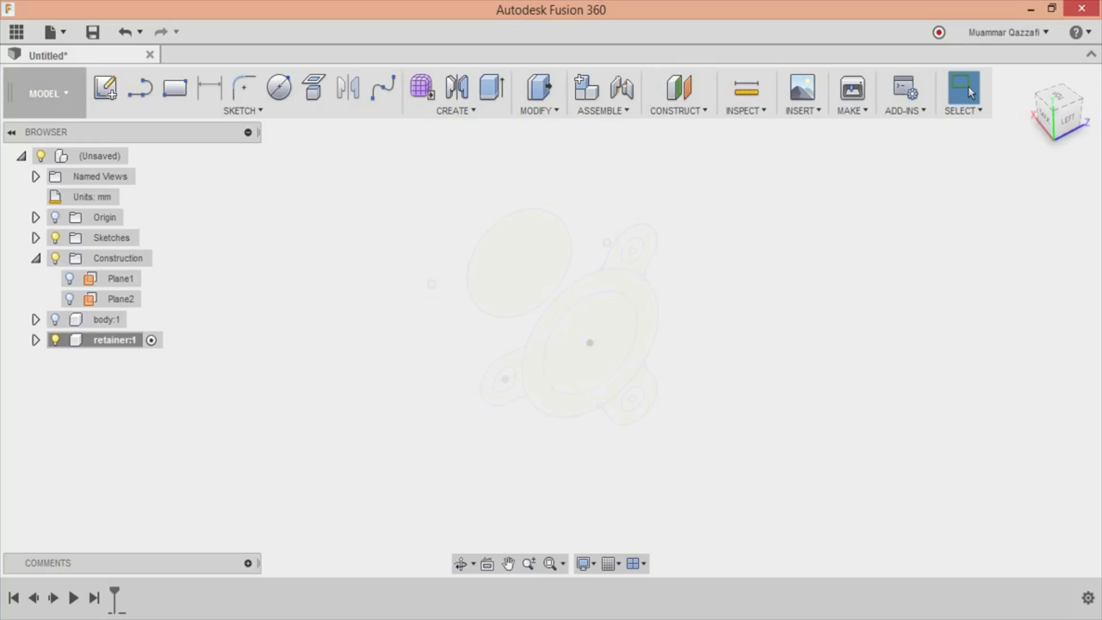
click(35, 238)
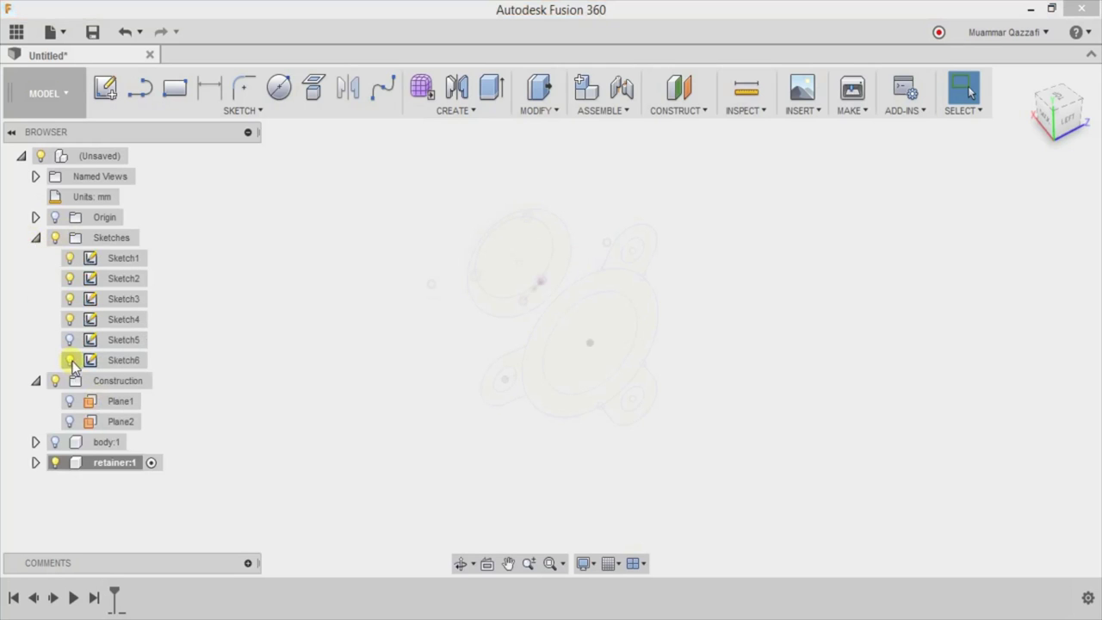
shift+middle_drag(704, 372, 737, 374)
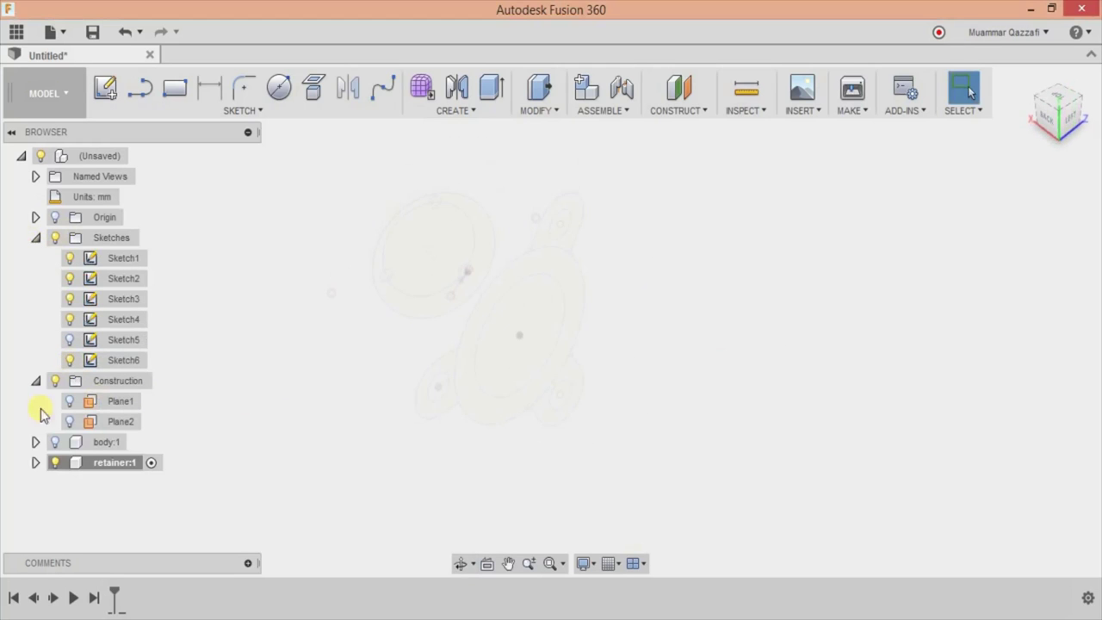
shift+middle_drag(663, 355, 677, 362)
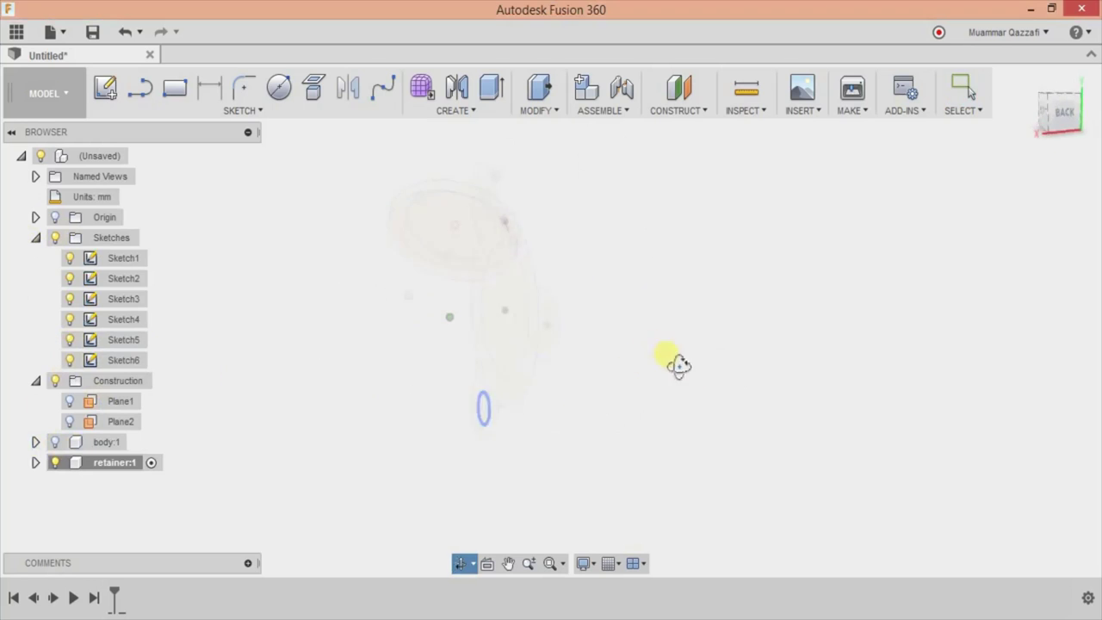
shift+middle_drag(534, 399, 680, 383)
click(54, 240)
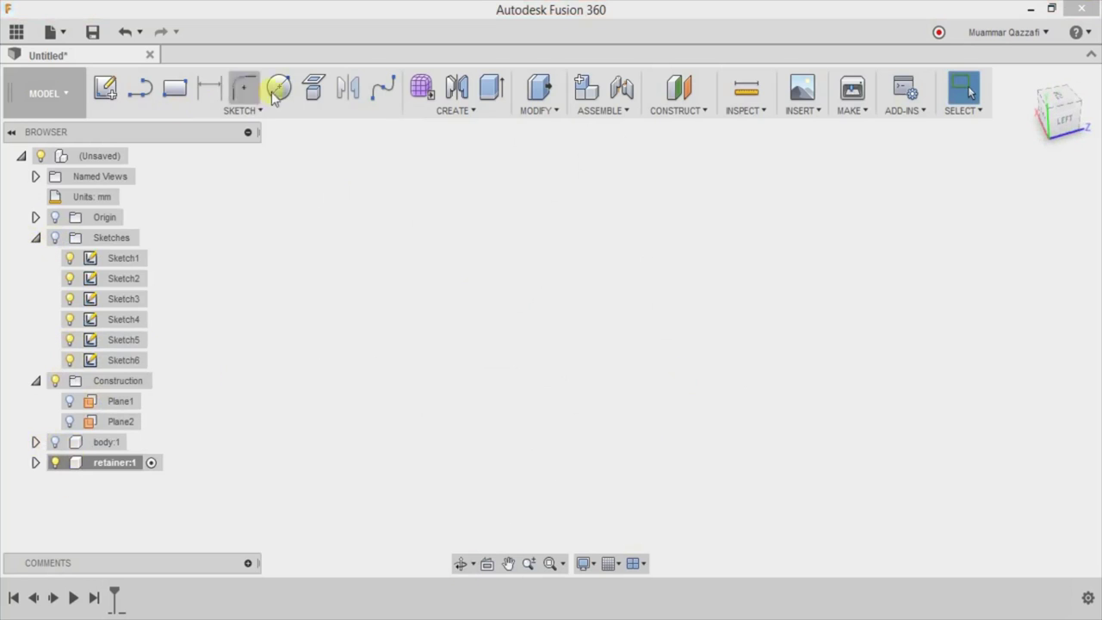
- Sketch concentric 200 mm and 150 mm circles at the origin on the right plane
click(278, 86)
click(590, 340)
click(600, 348)
text(200)
key(Return)
key(Escape)
scroll(608, 345, up, 5)
key(c)
click(543, 339)
text(150)
key(Return)
key(Escape)
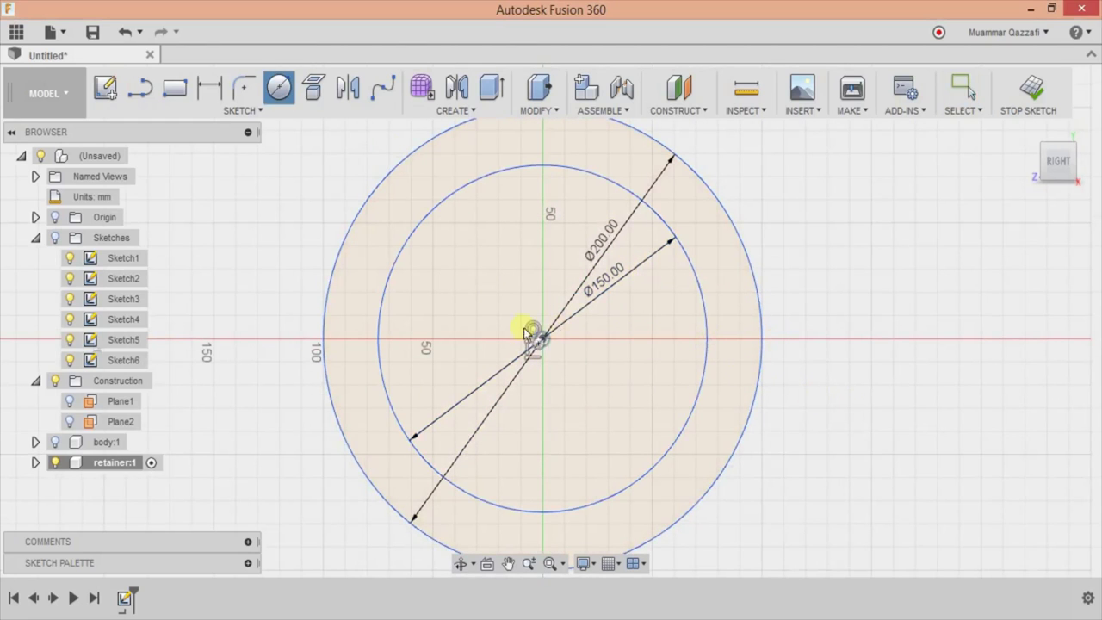
- Draw a horizontal line to the Ø150 circle and a Ø20.30 circle at its end
click(143, 90)
click(708, 340)
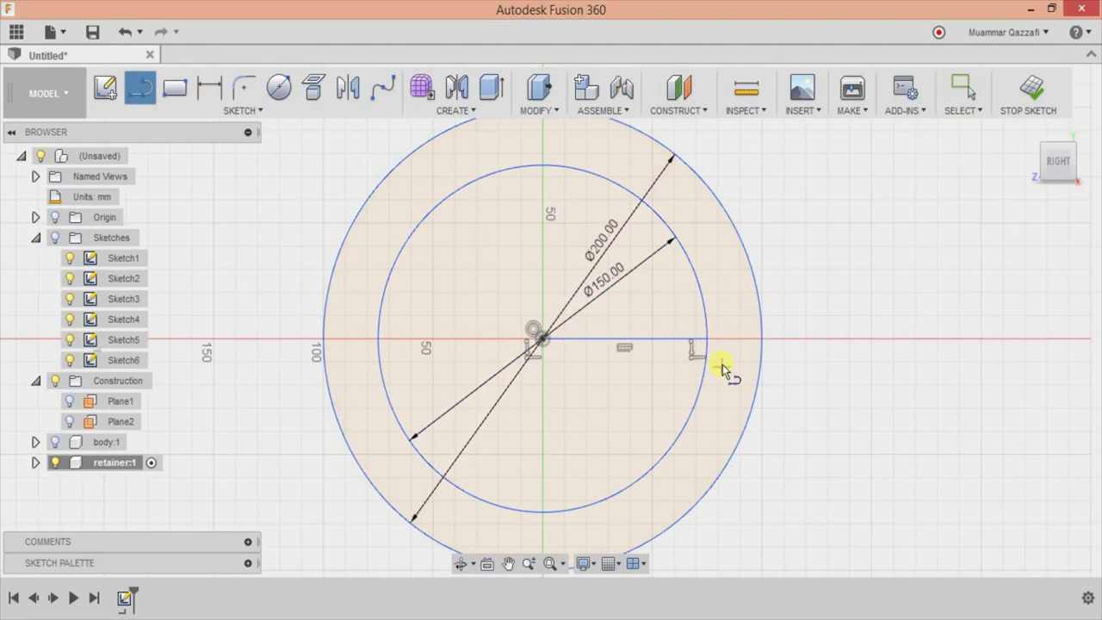
text(20)
click(721, 317)
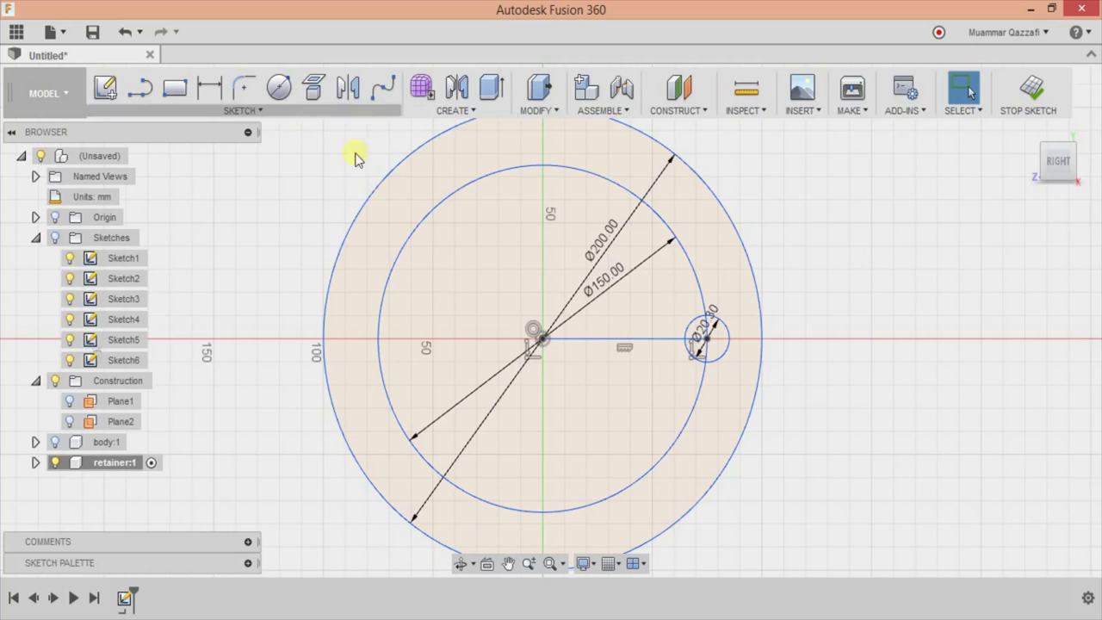
scroll(757, 409, up, 3)
scroll(827, 465, down, 2)
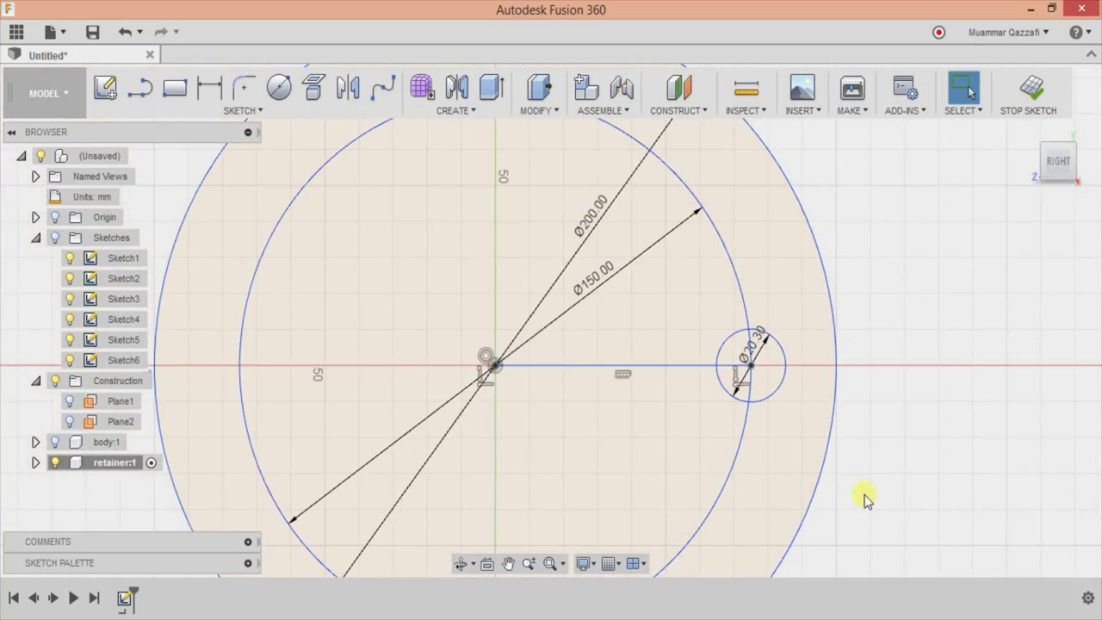
- Circular-pattern the small circle three times around the origin
click(243, 110)
click(138, 508)
click(729, 401)
click(555, 385)
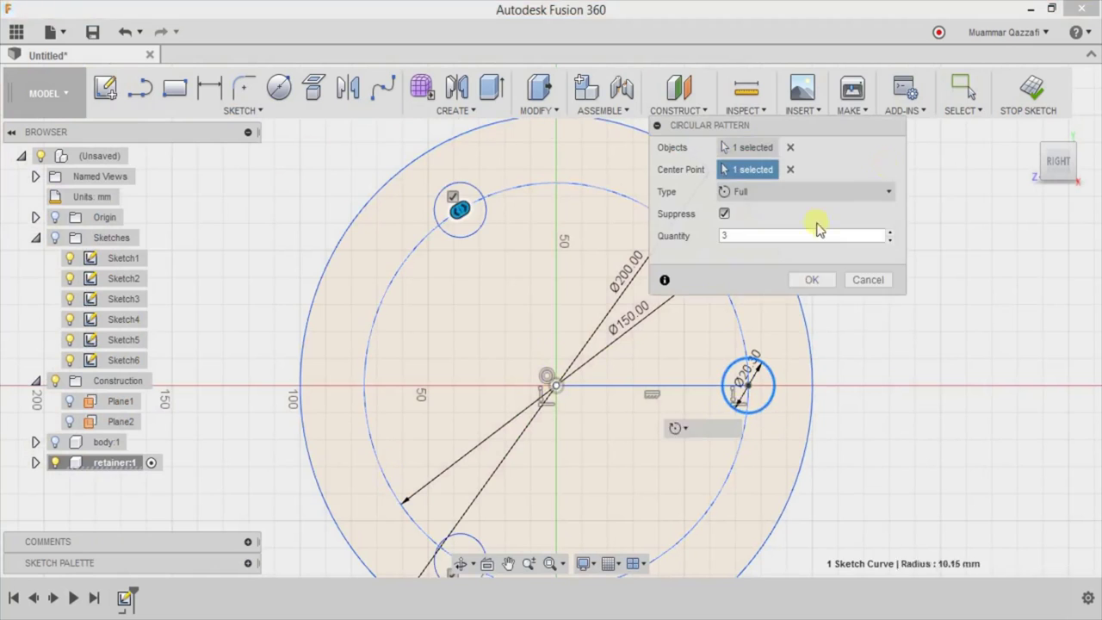
key(Return)
click(491, 86)
click(555, 291)
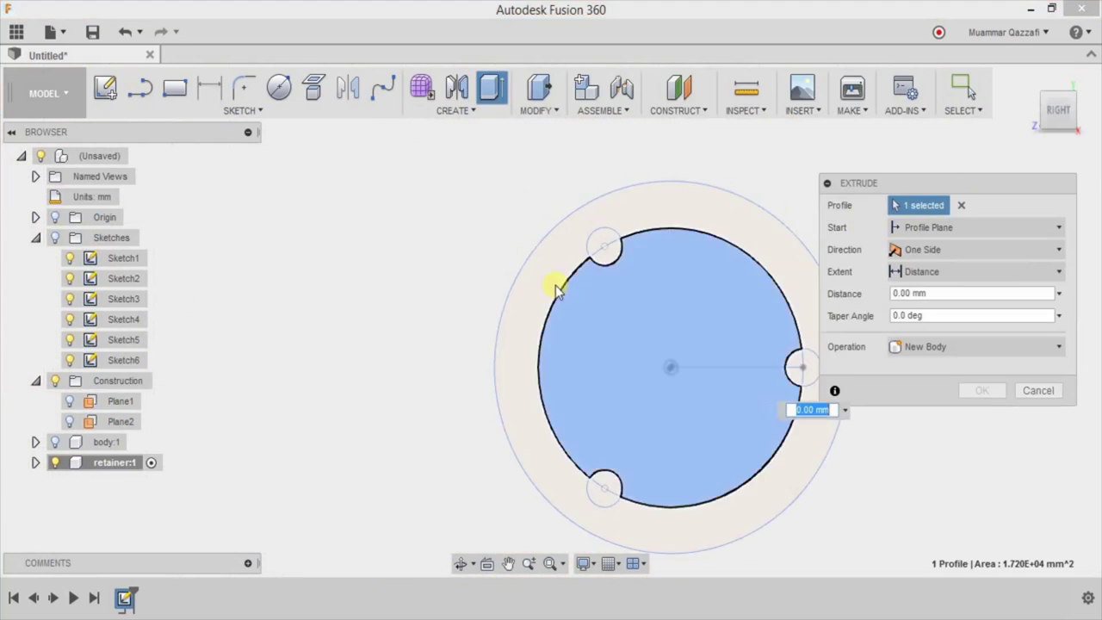
- Extrude the disc and outer ring profiles 25 mm as a new body
click(830, 481)
scroll(801, 457, up, 2)
shift+middle_drag(801, 457, 705, 482)
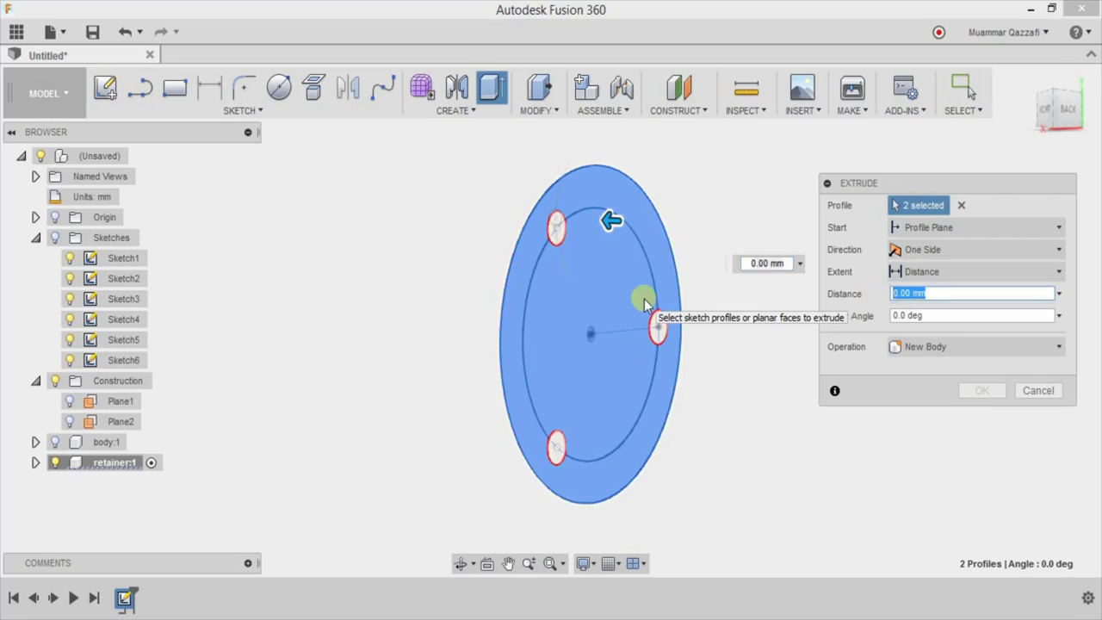
text(25)
click(942, 346)
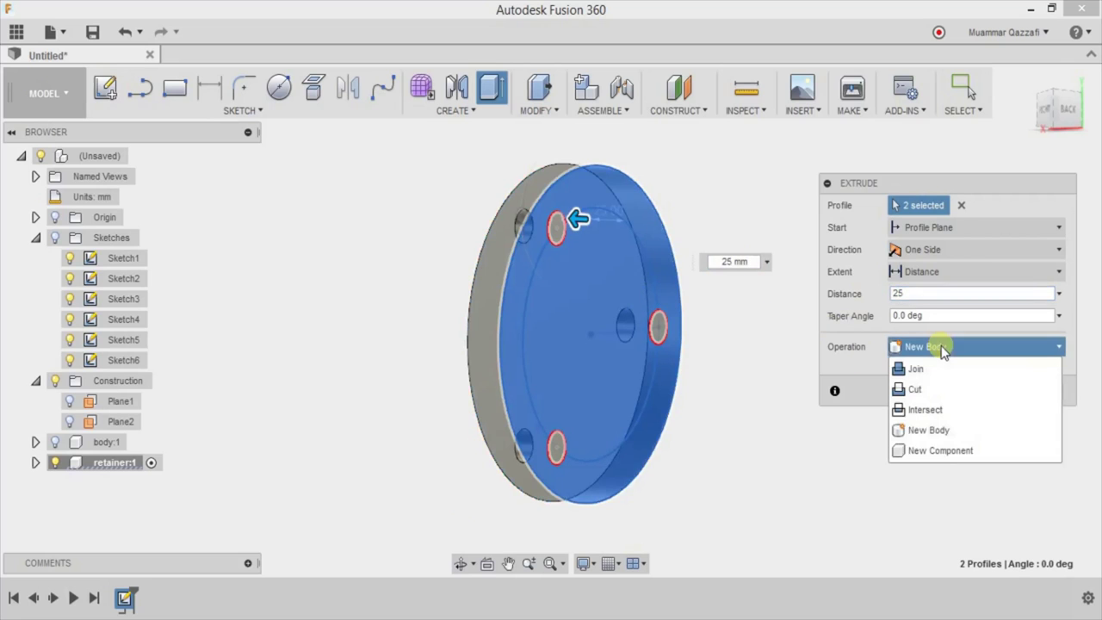
click(919, 504)
key(Return)
mouse_move(915, 401)
shift+middle_down()
mouse_move(766, 395)
mouse_move(752, 485)
shift+middle_up()
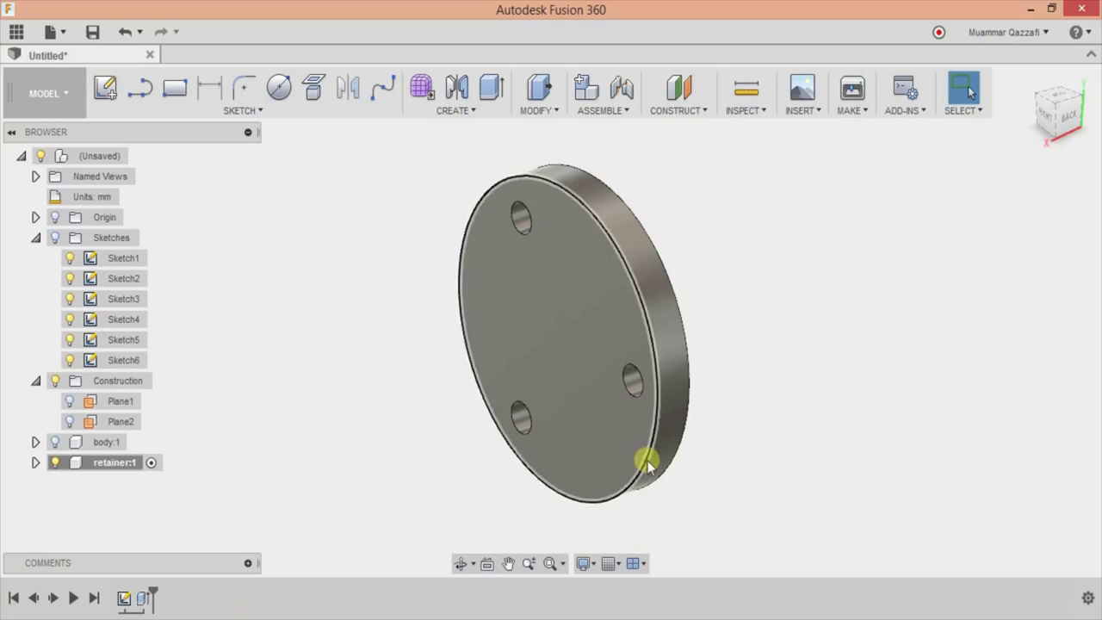
- Sketch a Ø56 circle at the disc centre and cut it through as the centre hole
right_click(578, 337)
click(558, 135)
click(514, 331)
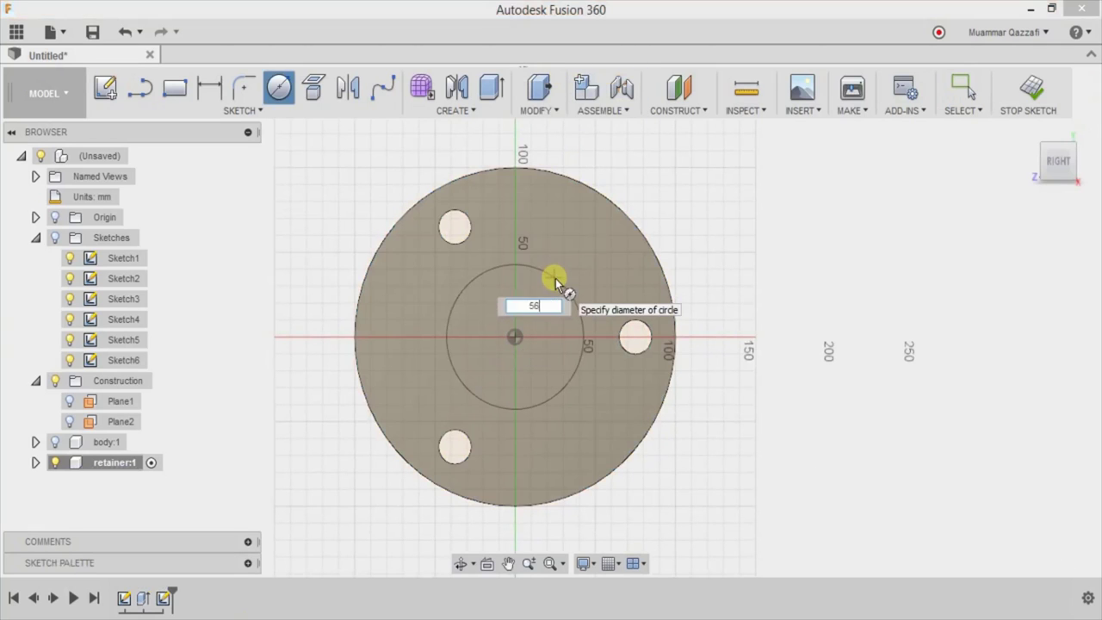
click(555, 278)
text(e140)
key(Return)
- Show the valve housing body again beside the retainer
mouse_move(958, 413)
shift+middle_down()
mouse_move(763, 345)
mouse_move(910, 410)
shift+middle_up()
scroll(910, 411, down, 2)
click(56, 441)
mouse_move(890, 319)
shift+middle_down()
mouse_move(802, 278)
mouse_move(848, 444)
shift+middle_up()
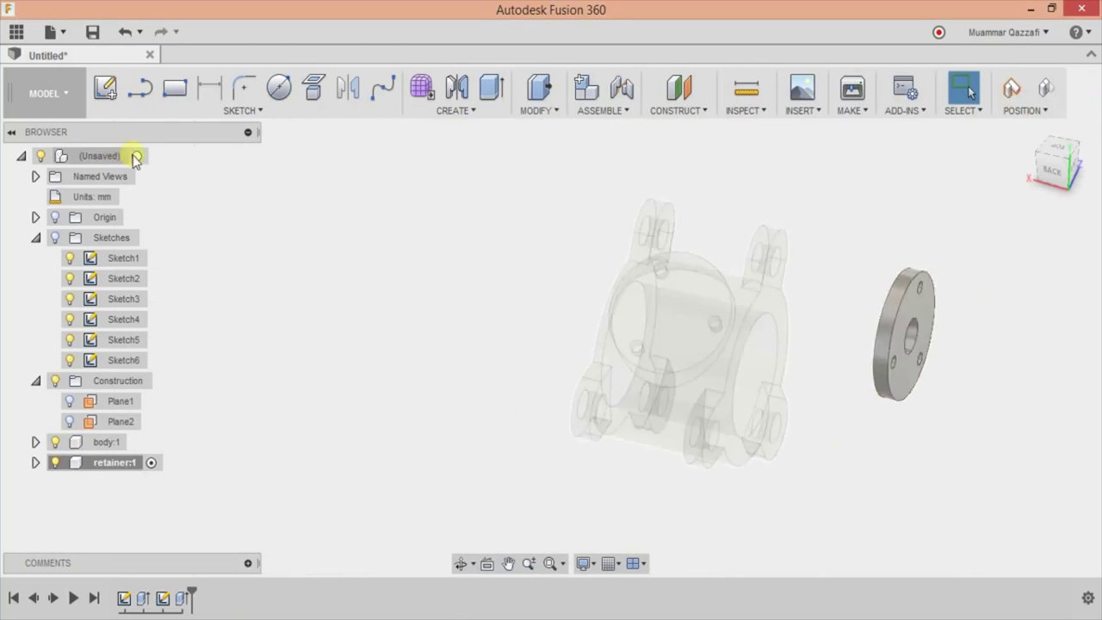
- Activate the root assembly and create a new component named 'shaft'
click(137, 156)
mouse_move(499, 300)
shift+middle_down()
mouse_move(898, 319)
mouse_move(795, 458)
shift+middle_up()
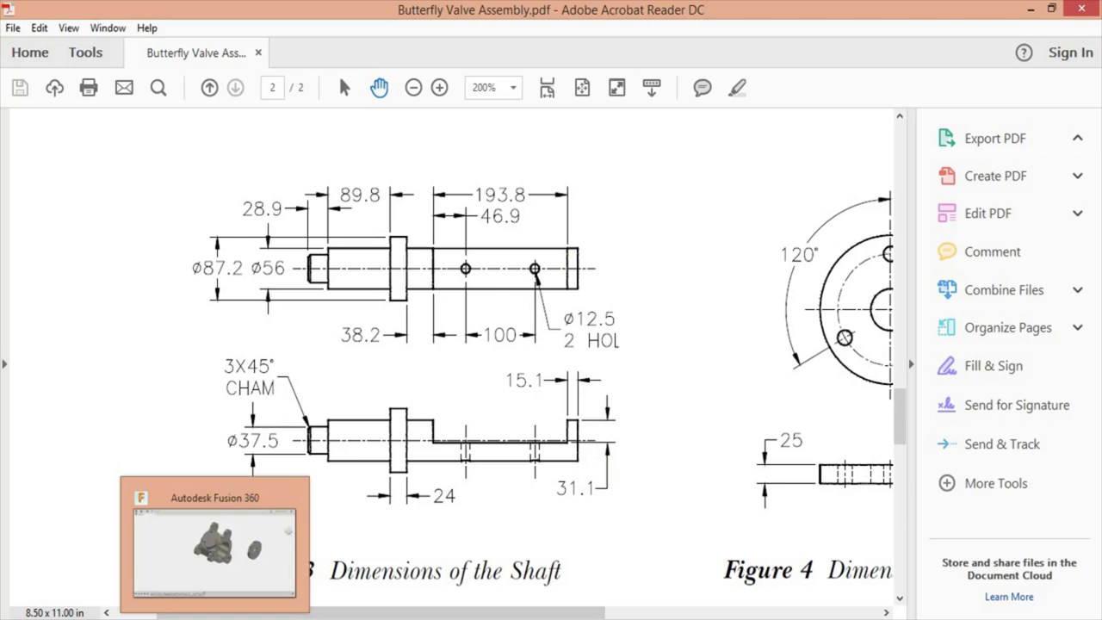
click(210, 528)
click(585, 87)
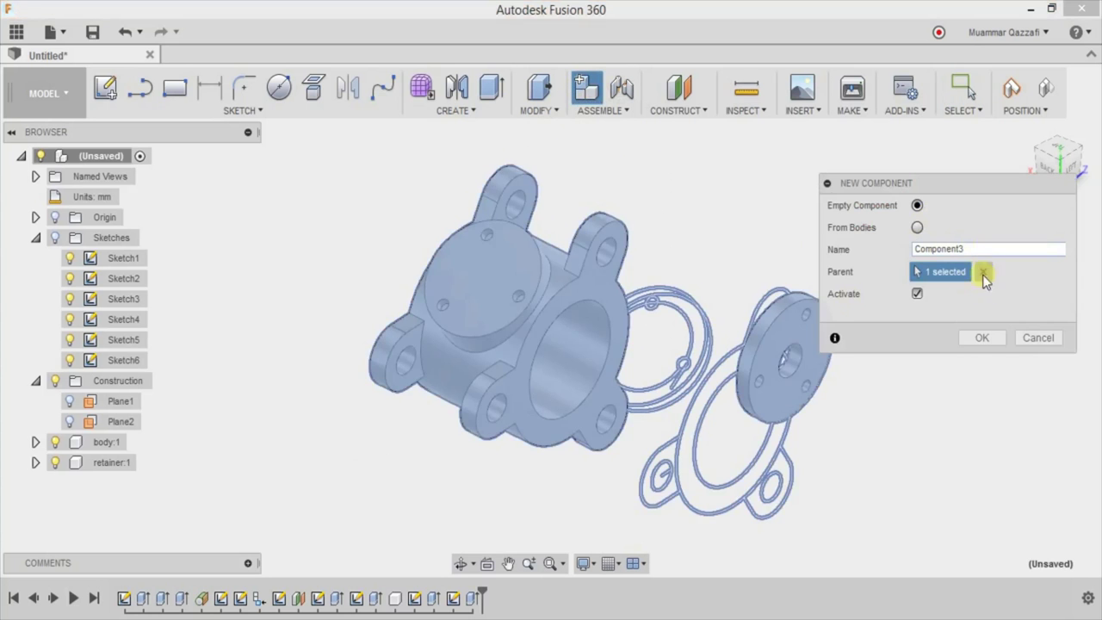
double_click(964, 248)
text(shaft)
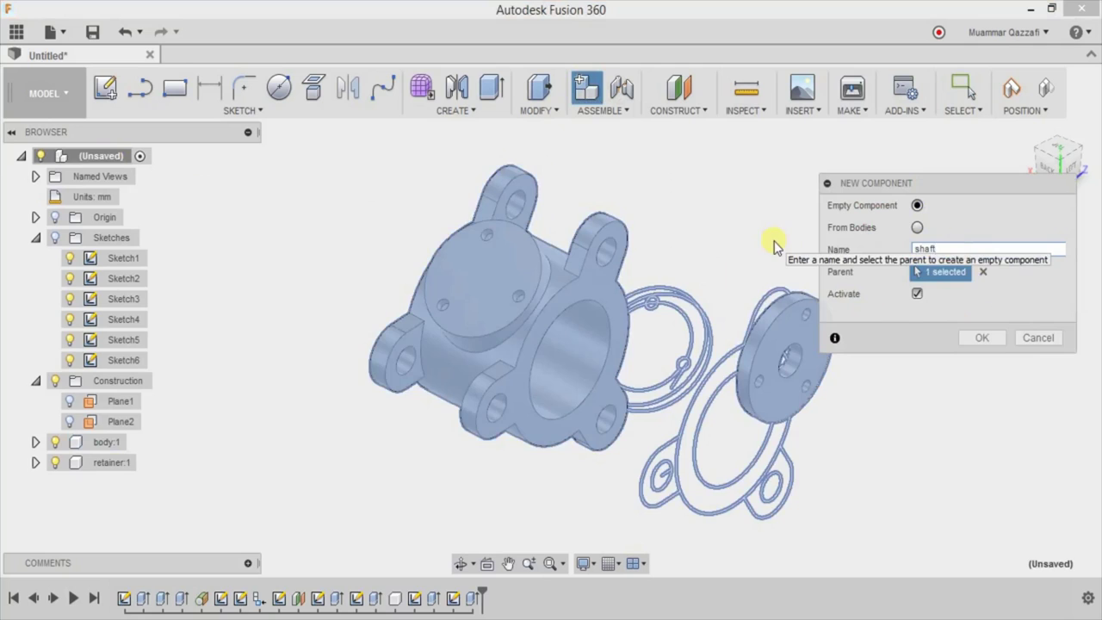
key(Return)
- Hide the retainer and housing bodies, dismissing the moved-components notice
click(54, 463)
click(54, 441)
click(279, 90)
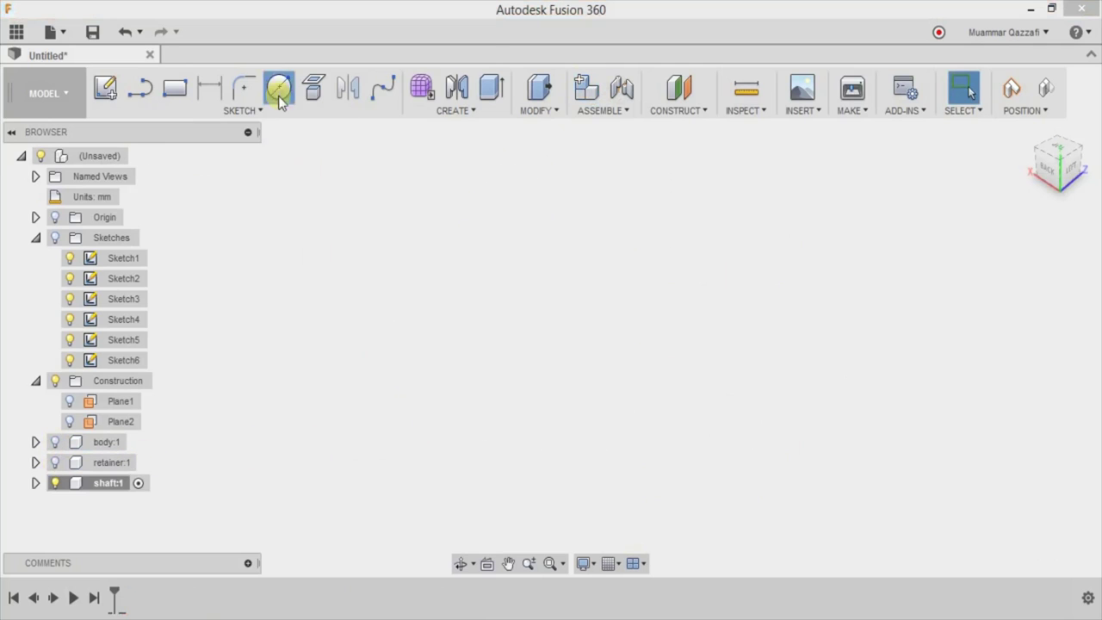
click(631, 348)
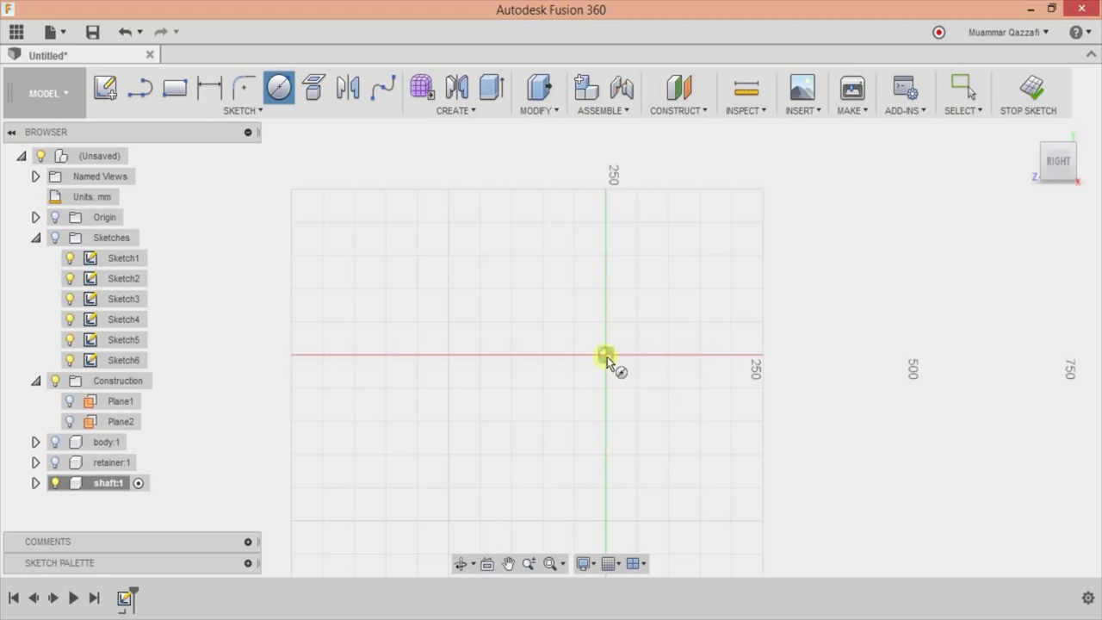
- Sketch a Ø56 circle at the origin and extrude it into the long shaft cylinder
click(607, 356)
text(56)
key(Return)
text(e40)
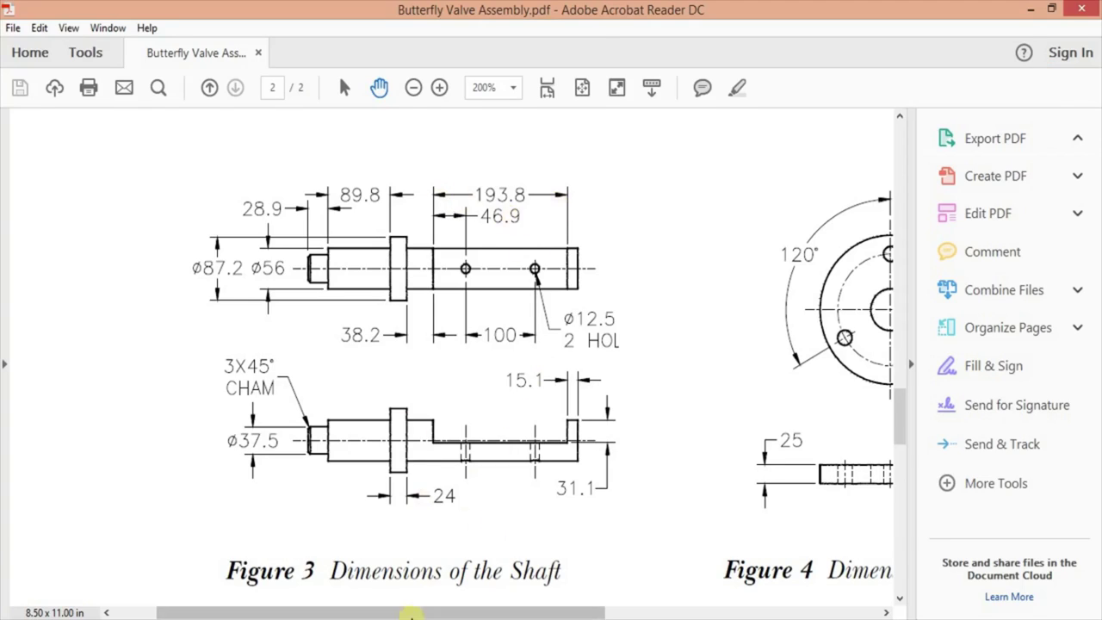
text(60)
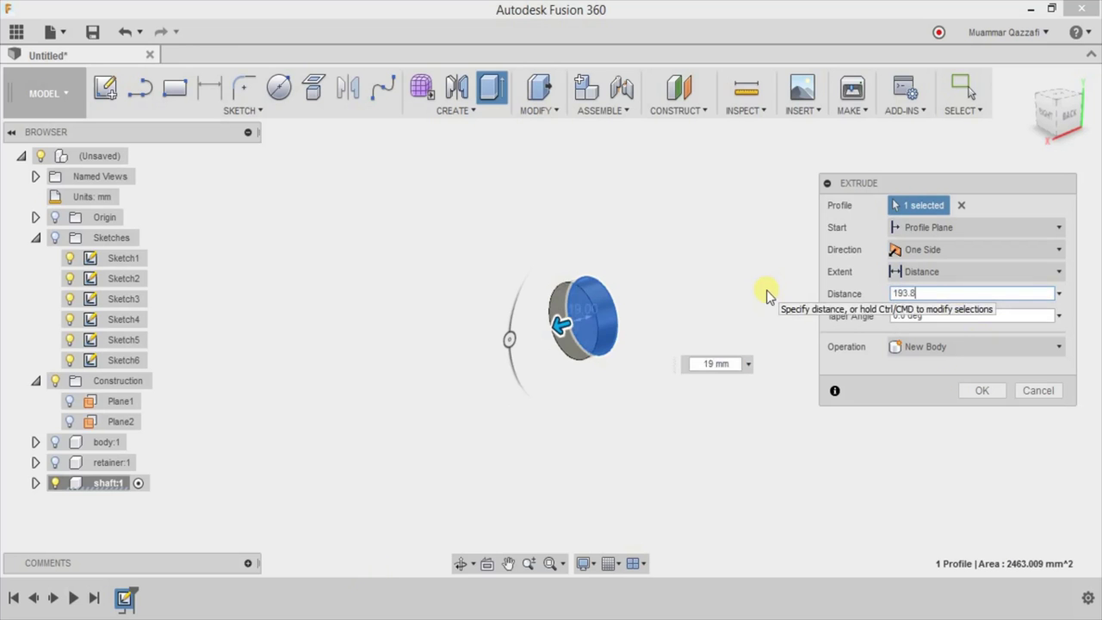
key(Return)
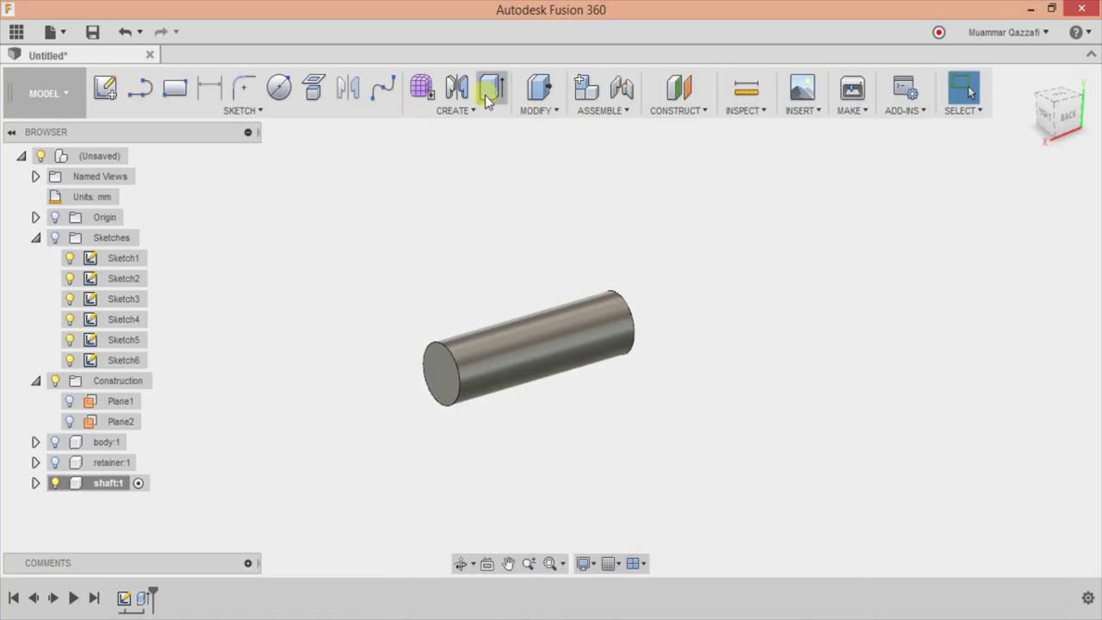
- Extend the shaft's end face by 38.2 mm
key(e)
click(454, 379)
text(.2)
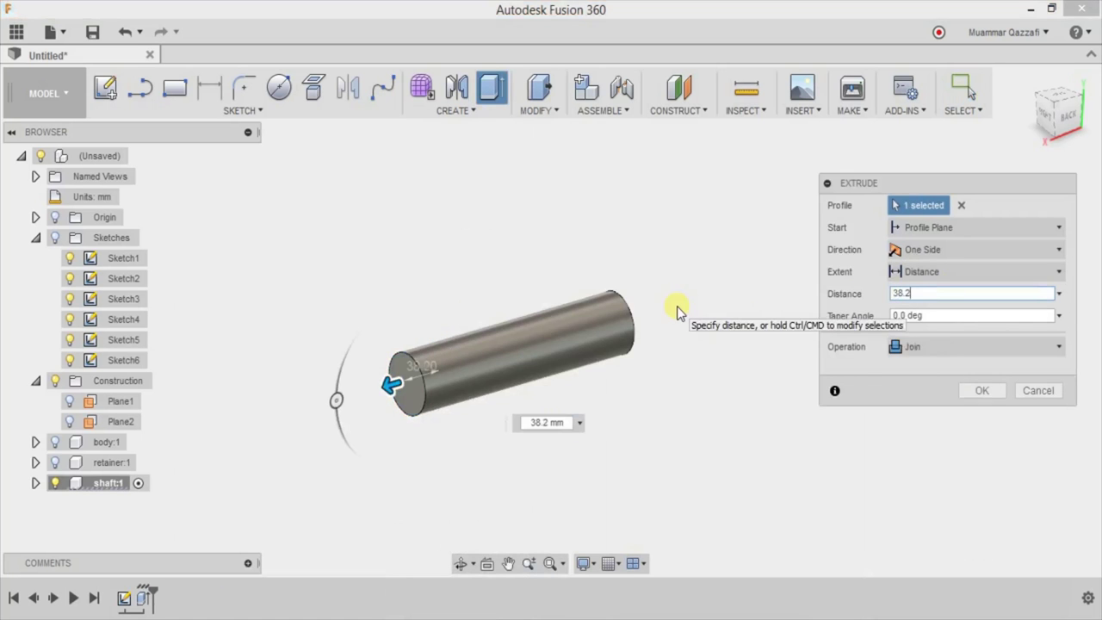
key(Return)
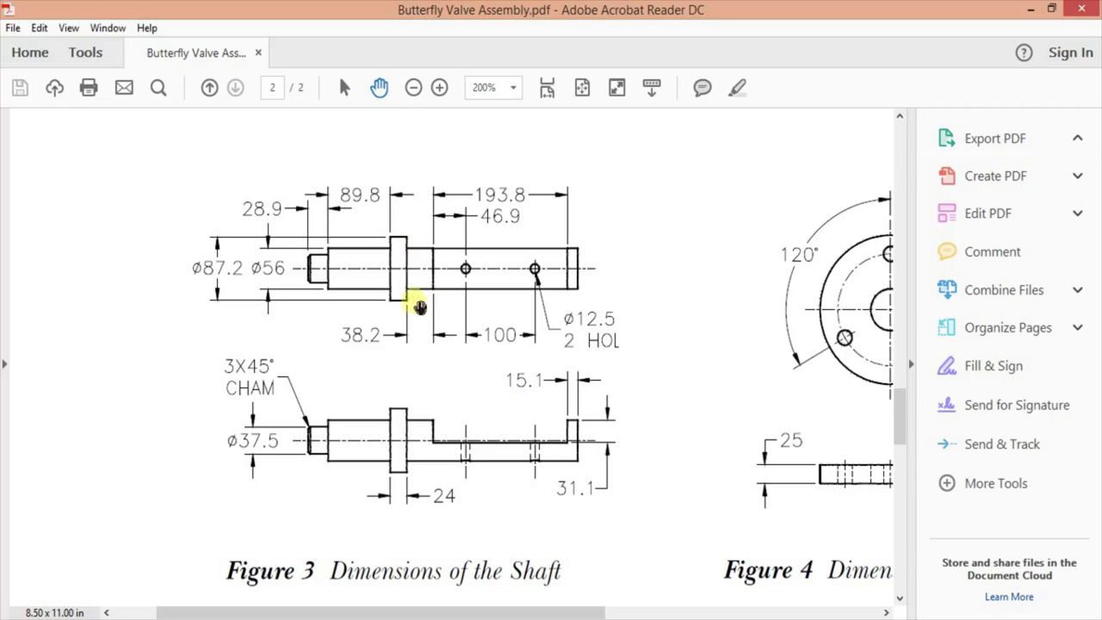
- Sketch a Ø87.2 circle on the end face and extrude it 27 mm as the collar
key(c)
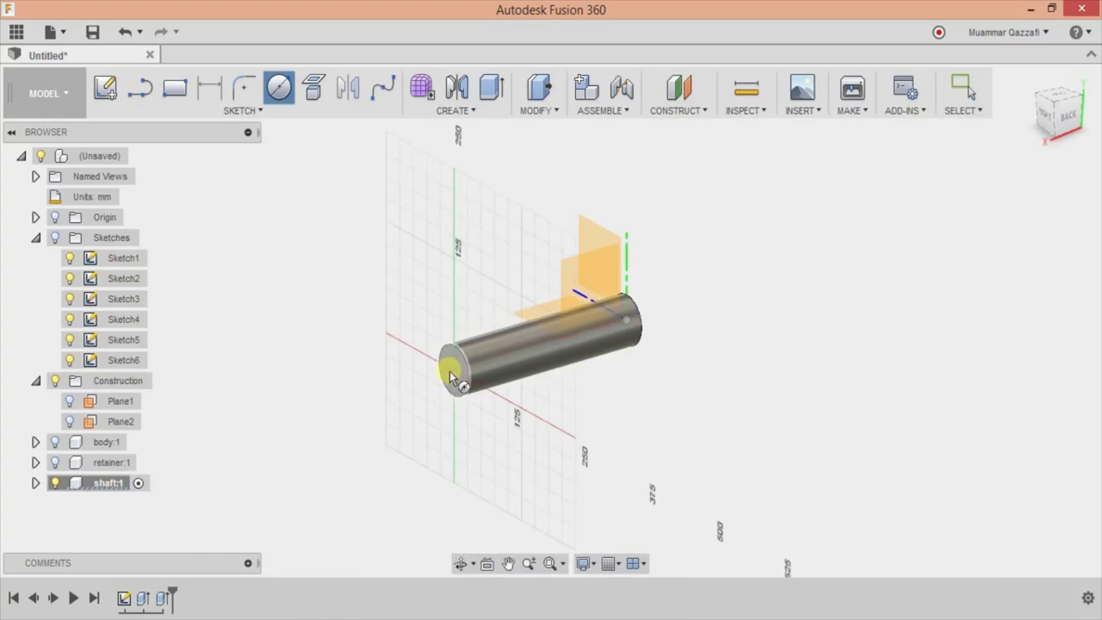
click(443, 372)
click(558, 319)
key(Return)
key(e)
click(947, 293)
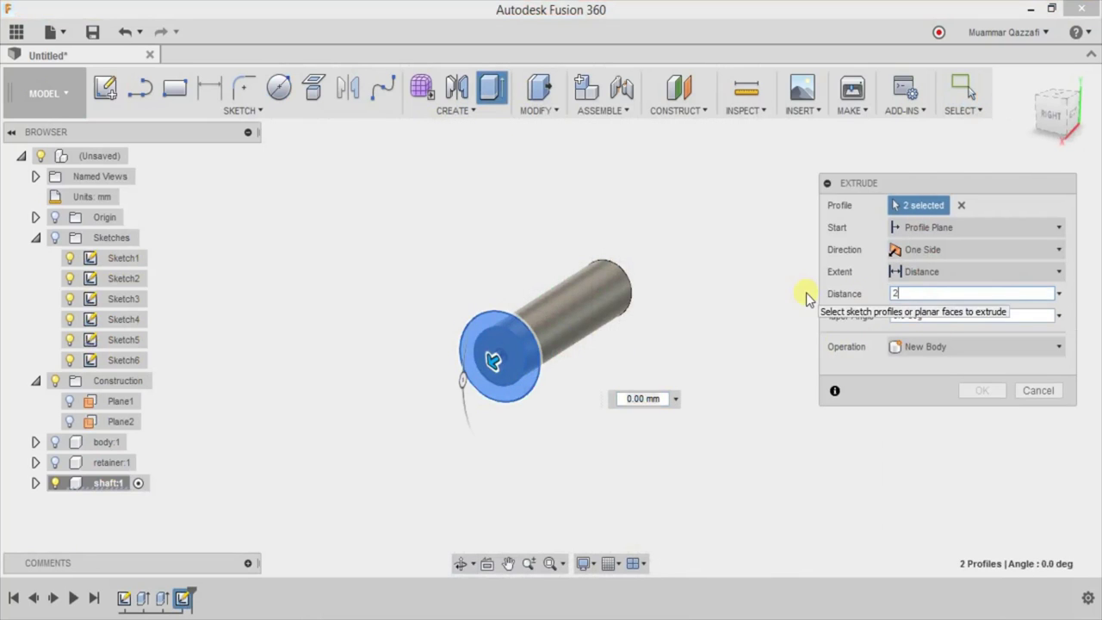
text(27)
text(38.2)
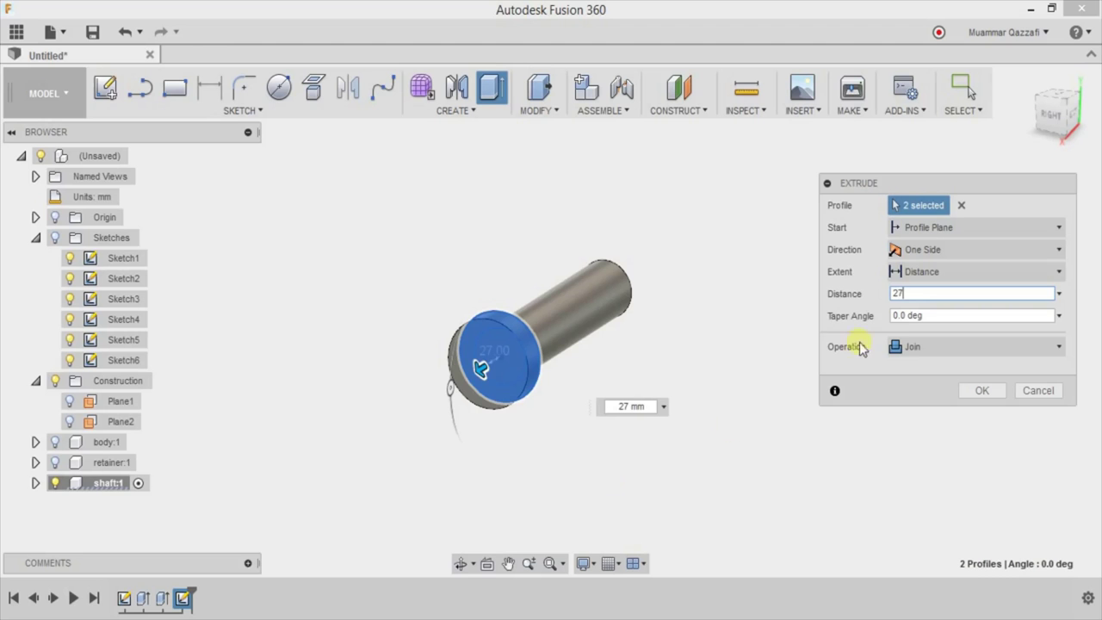
key(Return)
- Sketch another Ø56 circle at the sketch origin
shift+middle_drag(696, 388, 654, 362)
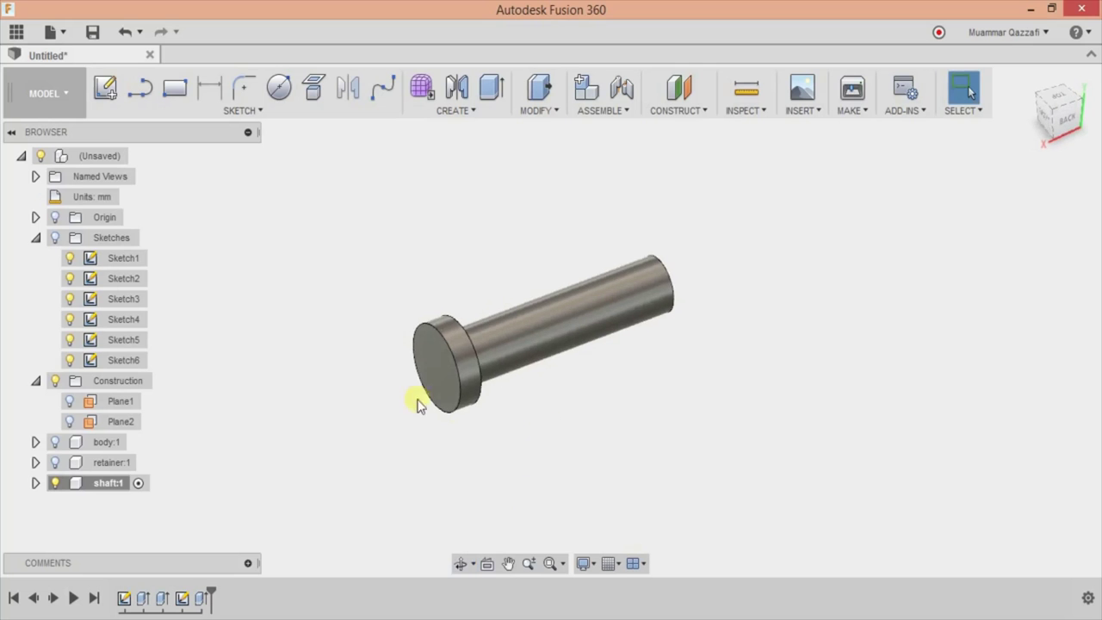
click(553, 322)
text(56)
key(Return)
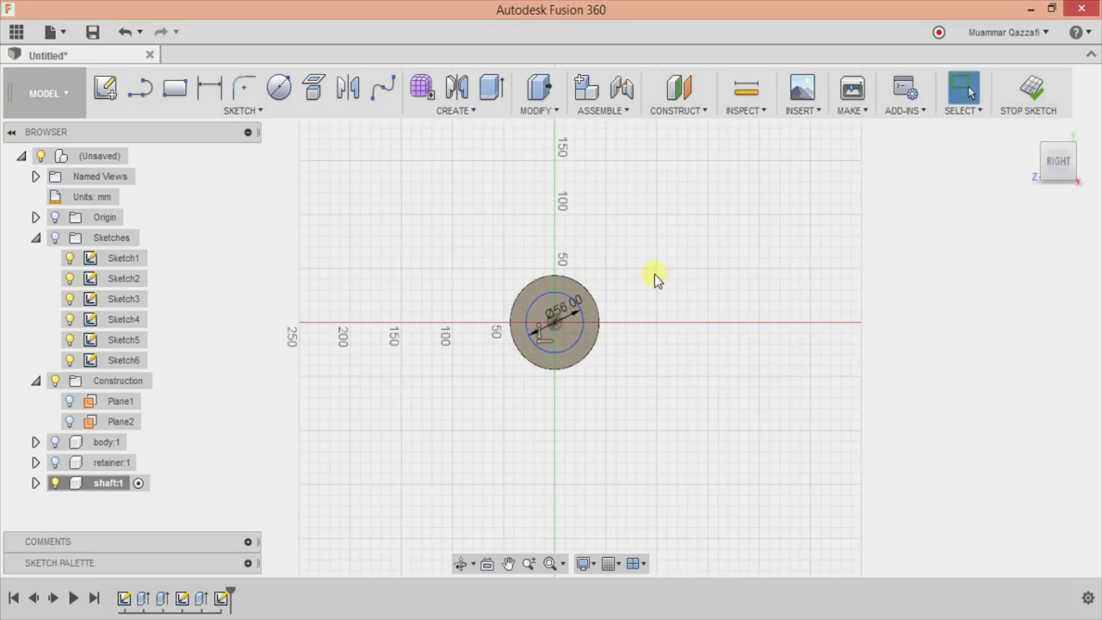
- Extrude the Ø56 profile 89.8 mm beyond the collar as a join
key(e)
click(437, 347)
text(89.8)
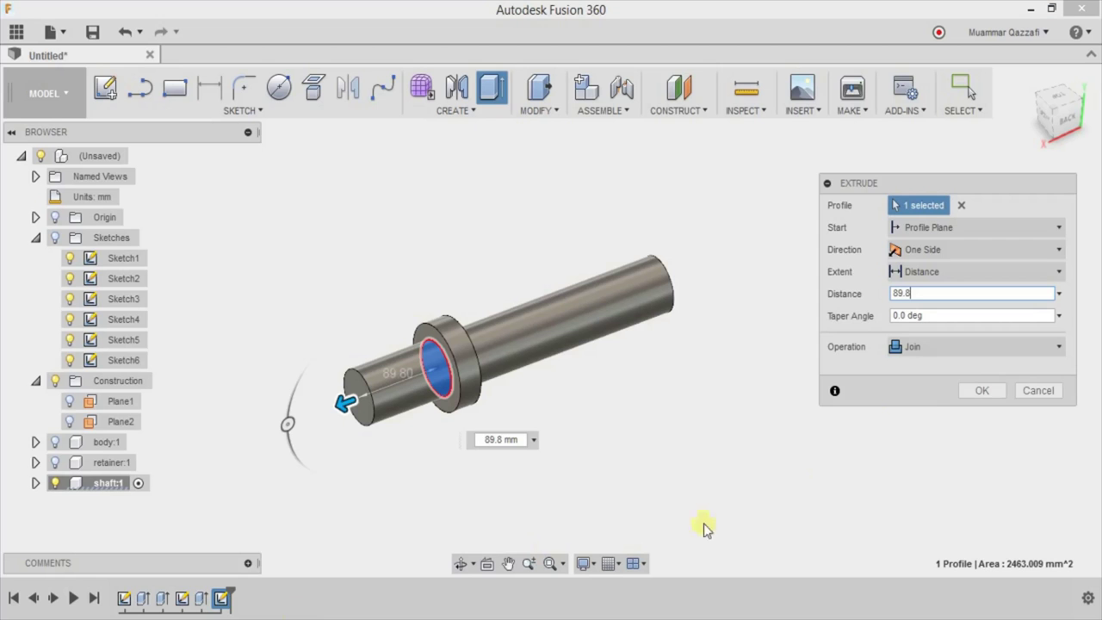
key(Return)
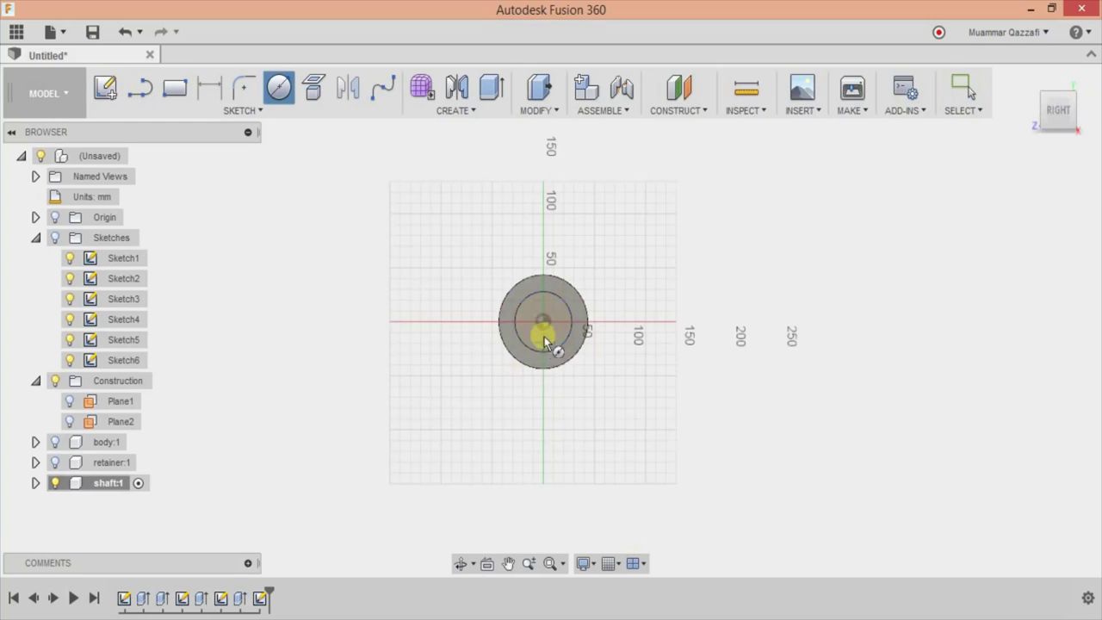
- Sketch a Ø37.5 end-step circle and extrude it 28.9 mm
click(543, 322)
text(56)
key(Return)
key(e)
click(449, 394)
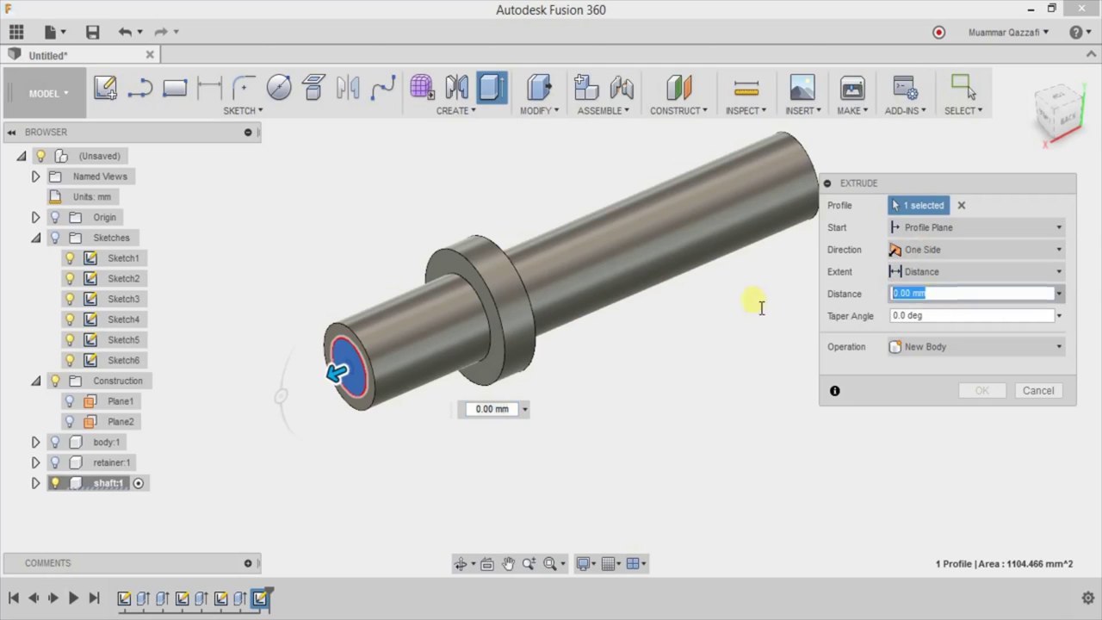
text(28.9)
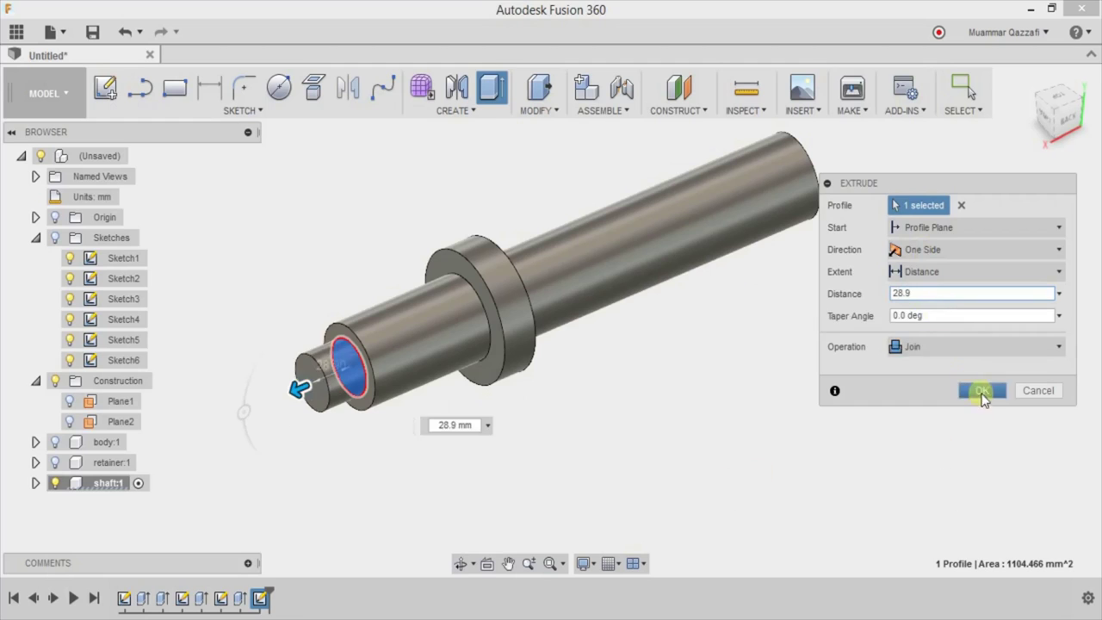
click(982, 392)
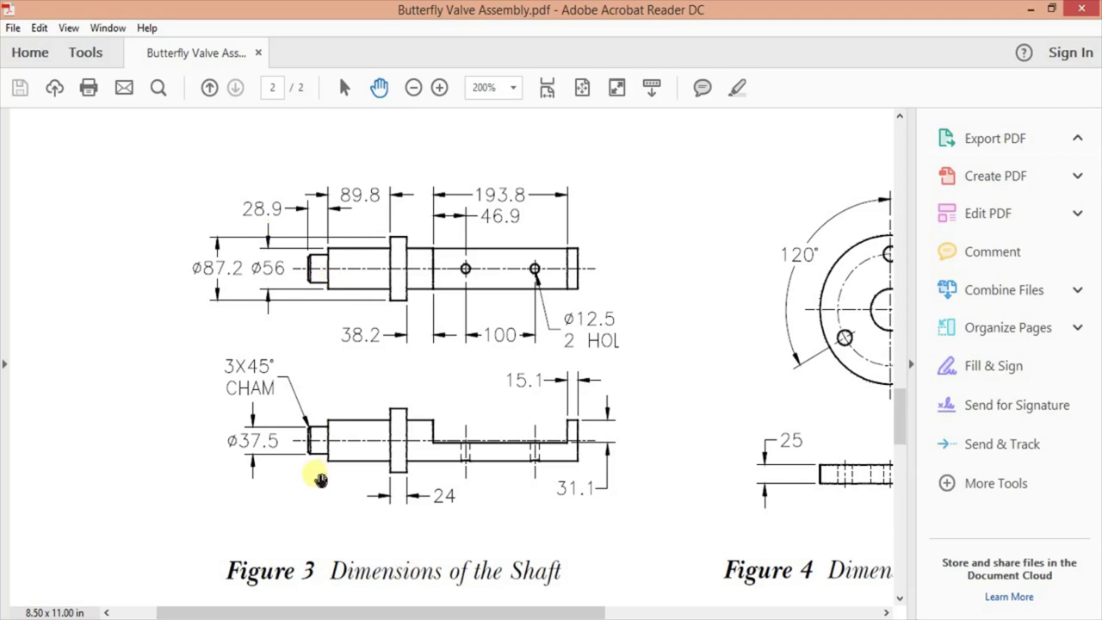
- Zoom out and select the shaft's long cylindrical face
scroll(310, 447, up, 15)
scroll(381, 442, down, 5)
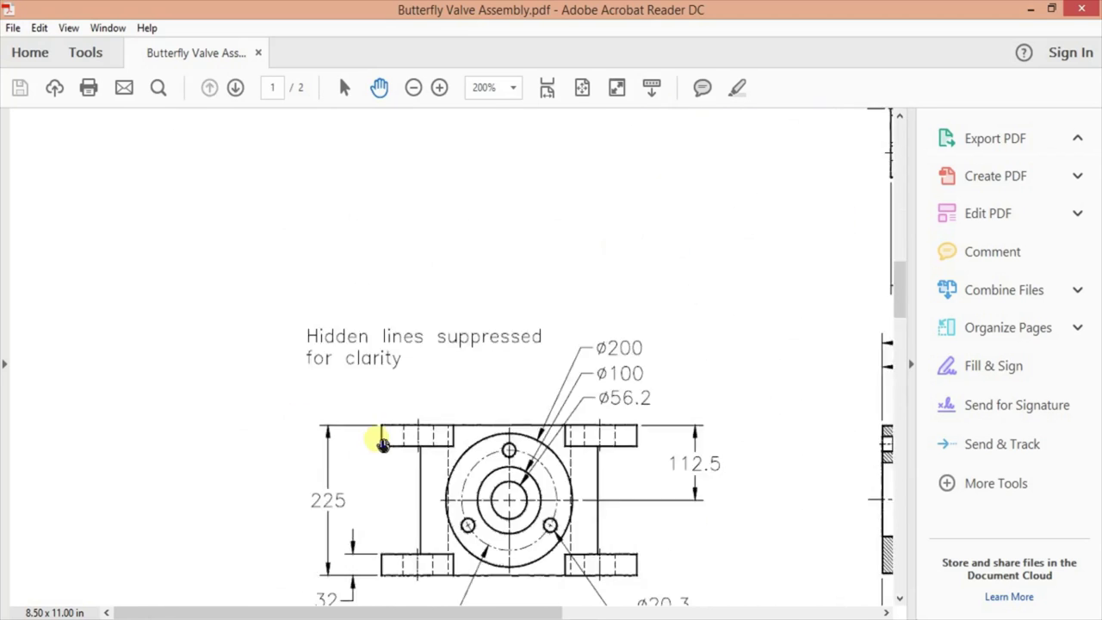
scroll(382, 443, down, 6)
scroll(571, 508, down, 2)
scroll(560, 505, down, 2)
scroll(564, 505, down, 1)
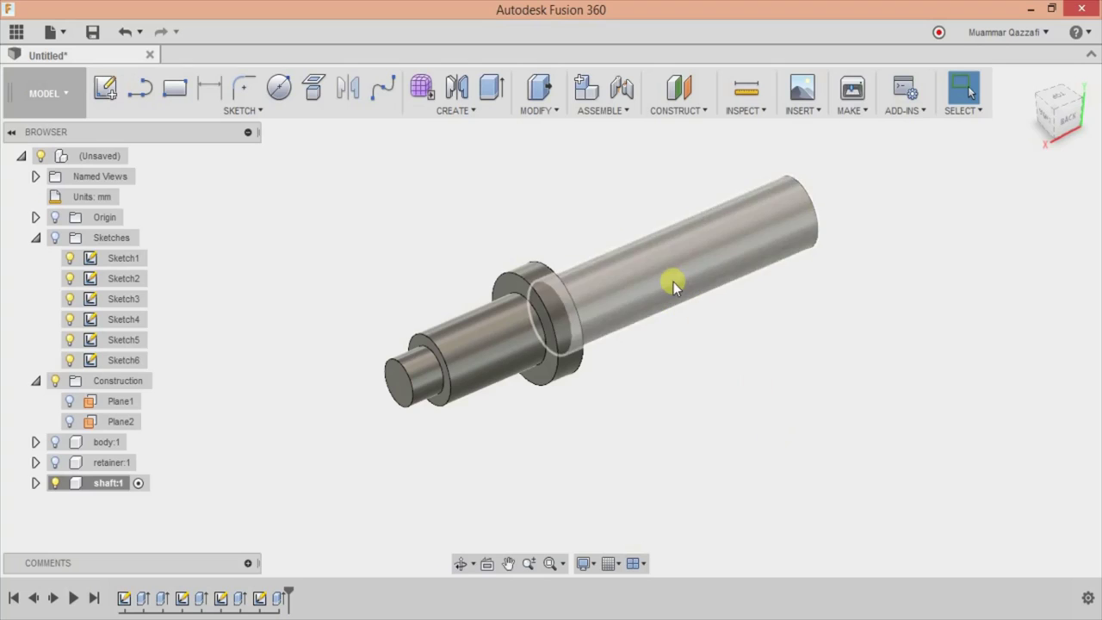
click(673, 281)
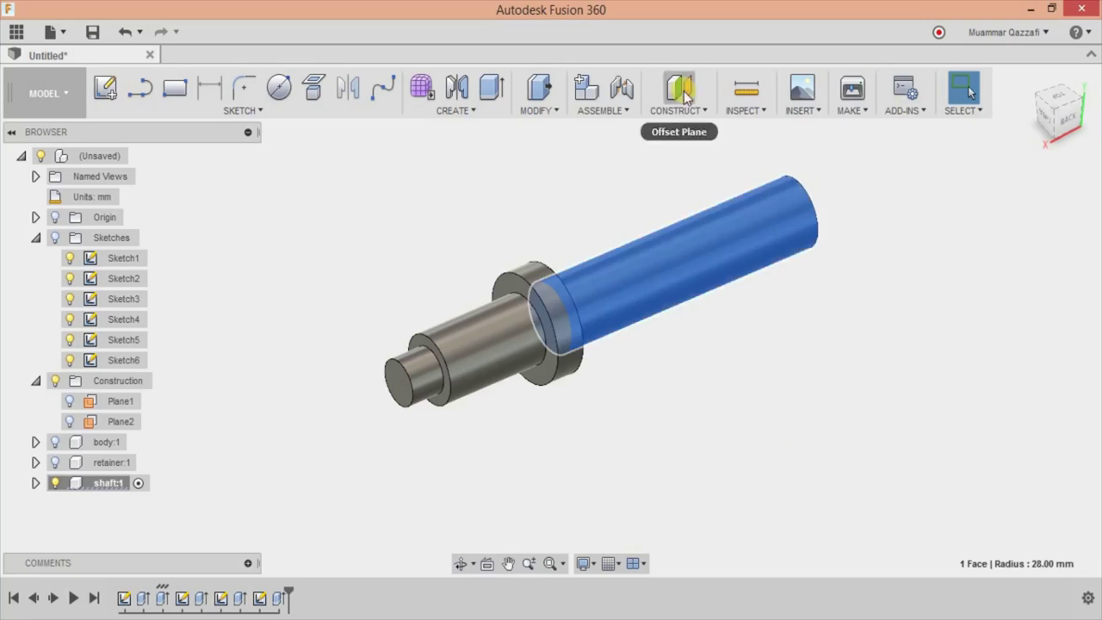
- Create a plane tangent to the shaft and start a sketch on it
click(682, 110)
click(676, 172)
click(981, 292)
right_click(837, 236)
click(832, 328)
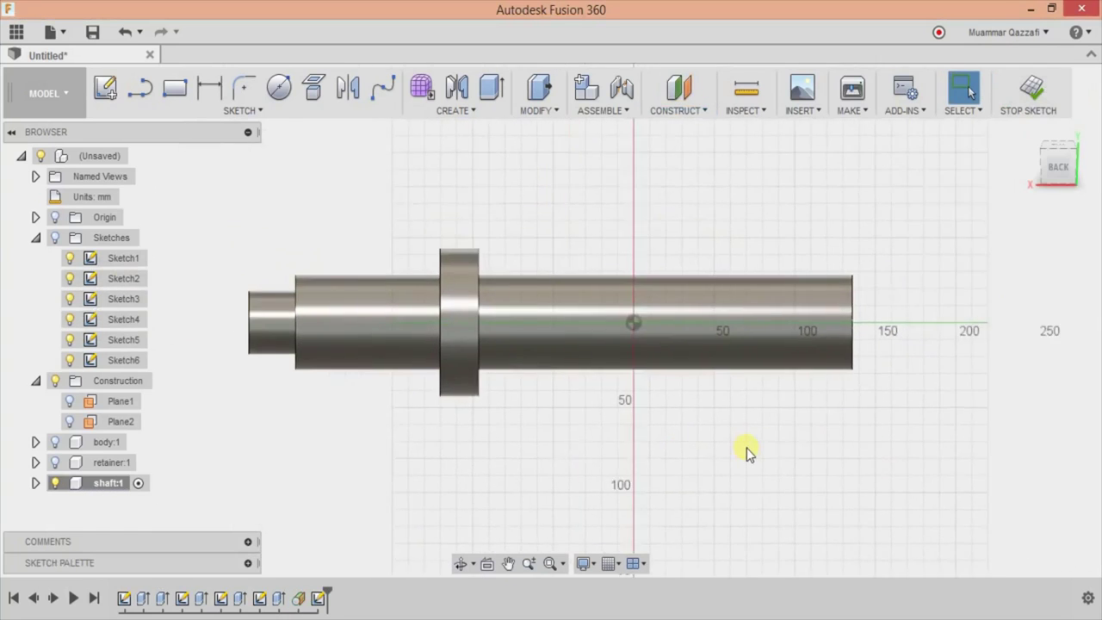
scroll(746, 447, up, 2)
- Draw a rectangle from the shaft's right corner to the collar's lower edge
click(174, 87)
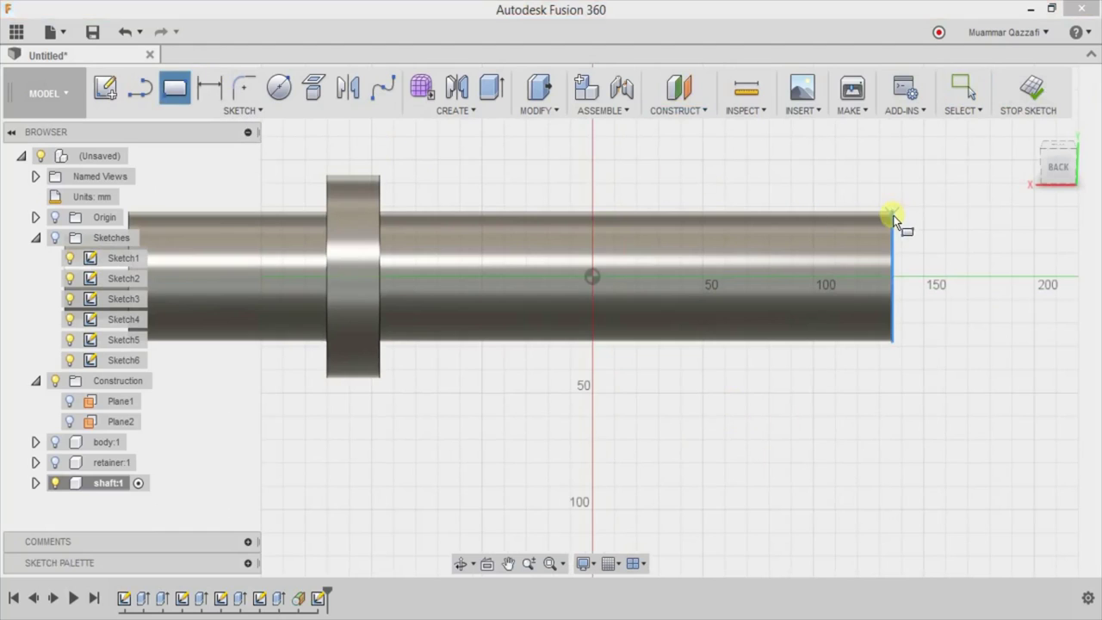
click(892, 214)
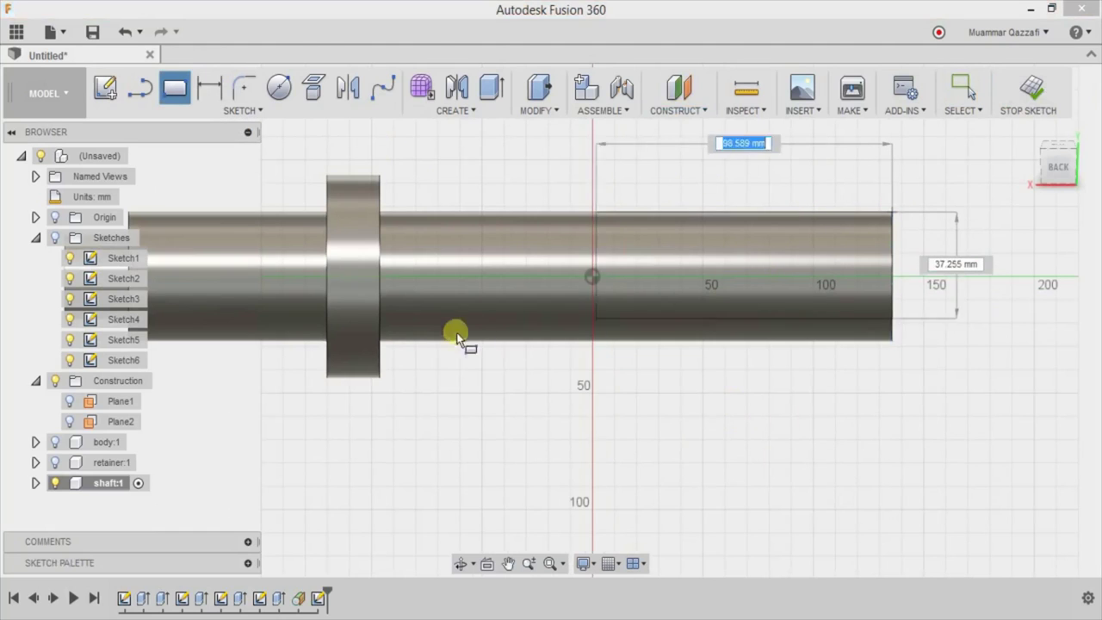
click(379, 379)
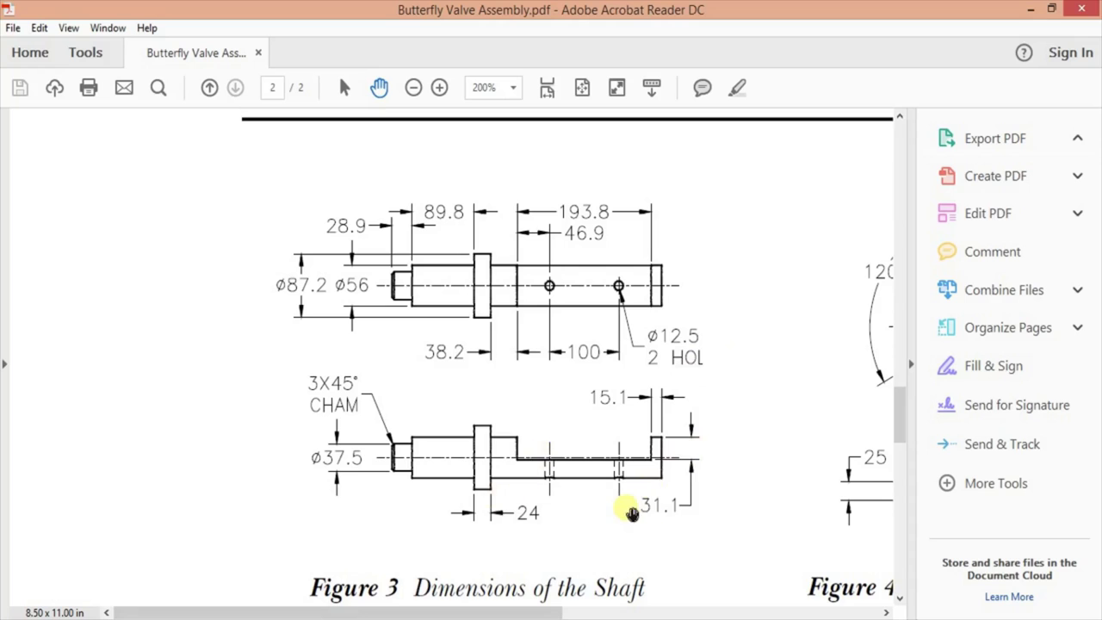
scroll(637, 503, up, 5)
scroll(632, 491, down, 5)
scroll(627, 491, down, 1)
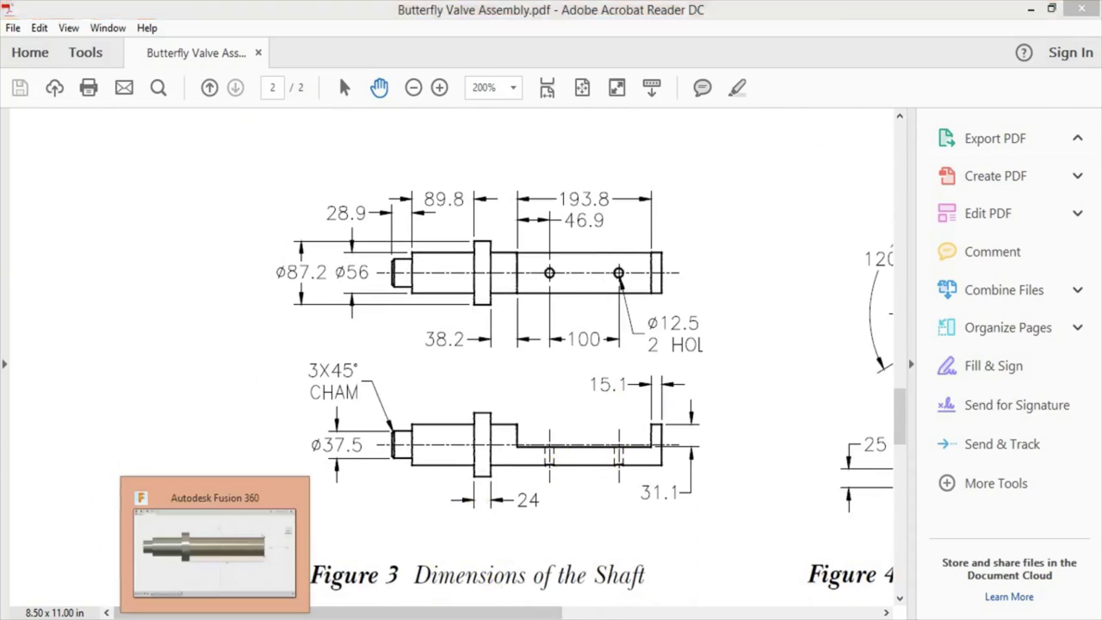
click(212, 551)
- Draw the 15.1 mm and 31.1 mm profile lines from the top-right corner
click(892, 211)
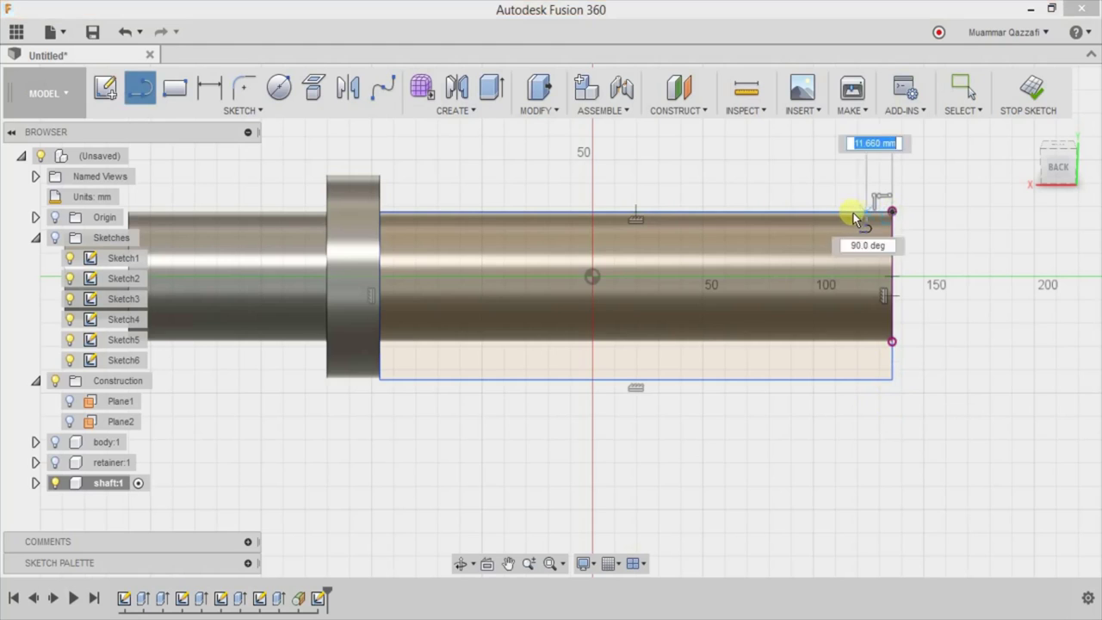
text(15.1)
key(Return)
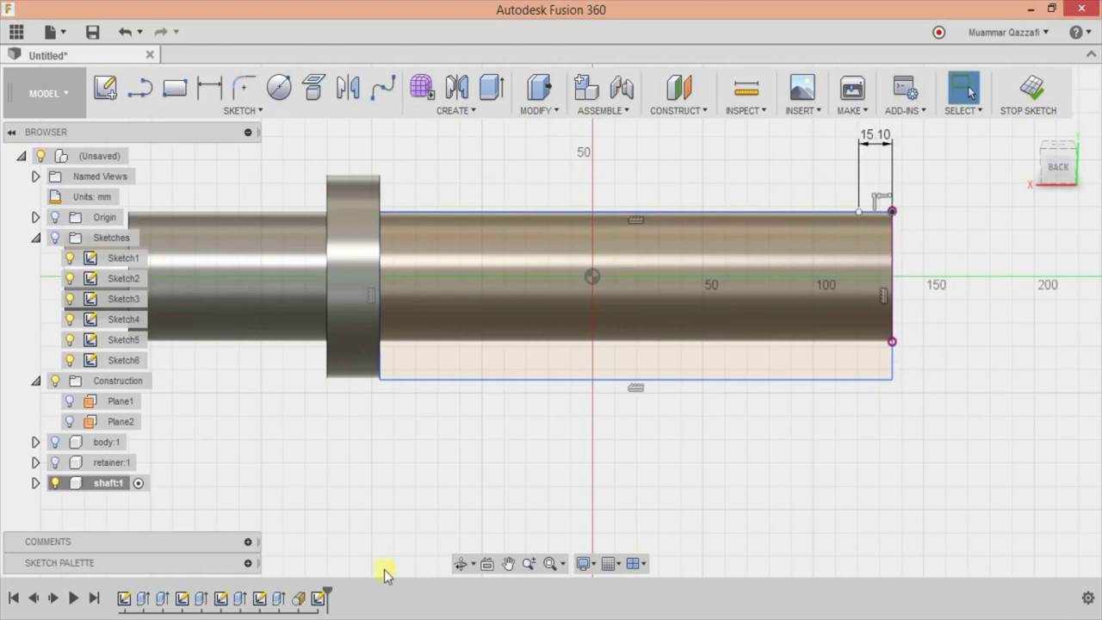
click(456, 551)
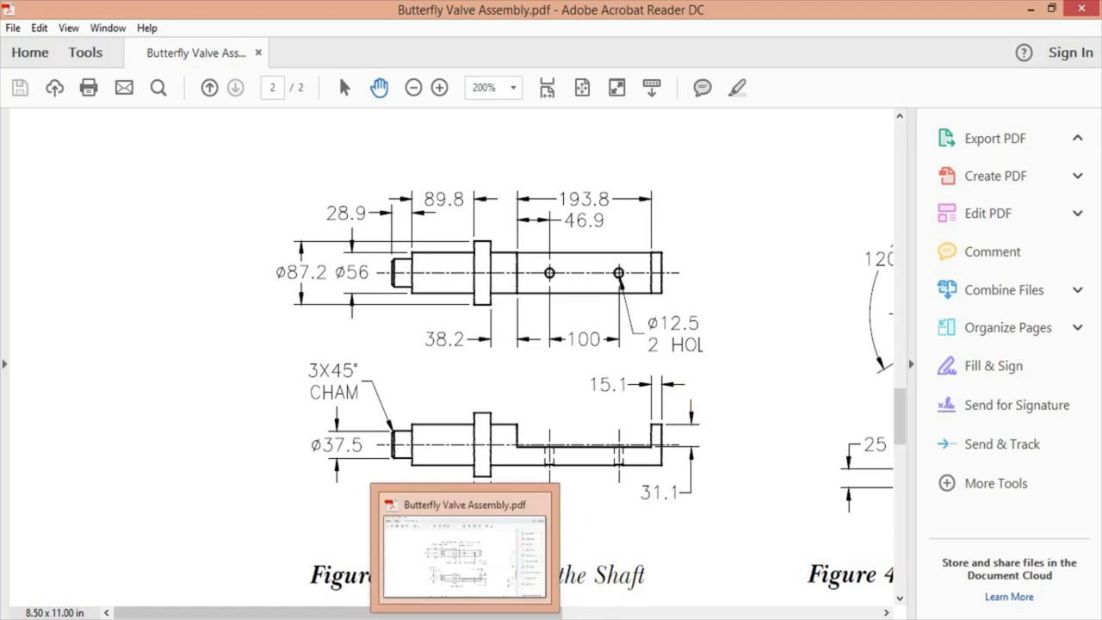
key(alt+Tab)
text(31.1)
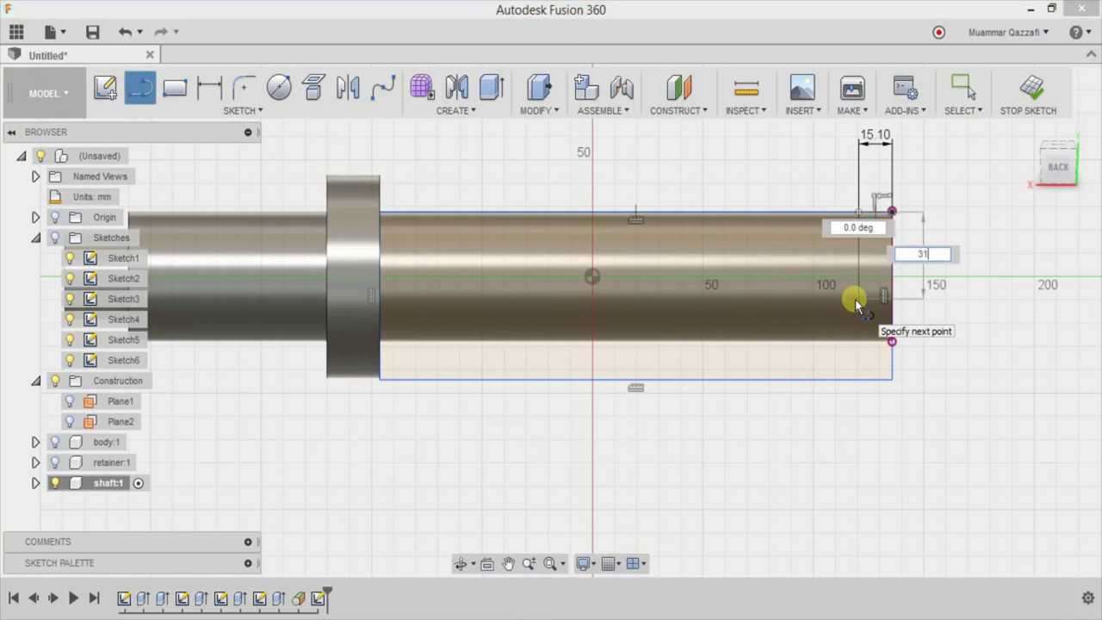
key(Return)
key(Escape)
- Check the drawing's dimensions, then add the 193.8 mm horizontal line
key(alt+Tab)
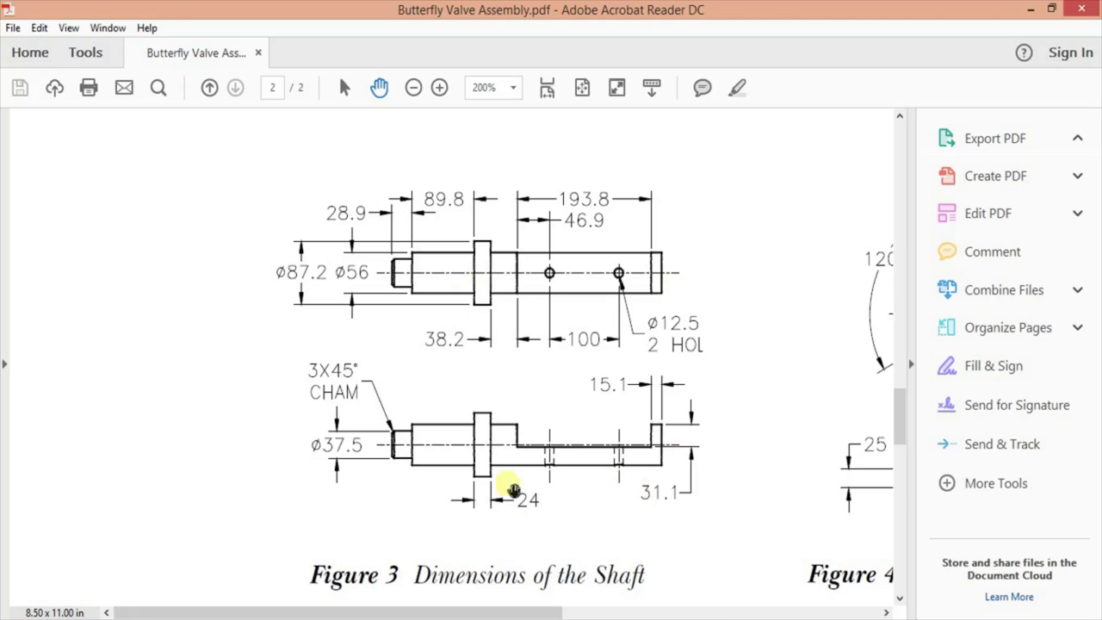
key(alt+Tab)
click(858, 284)
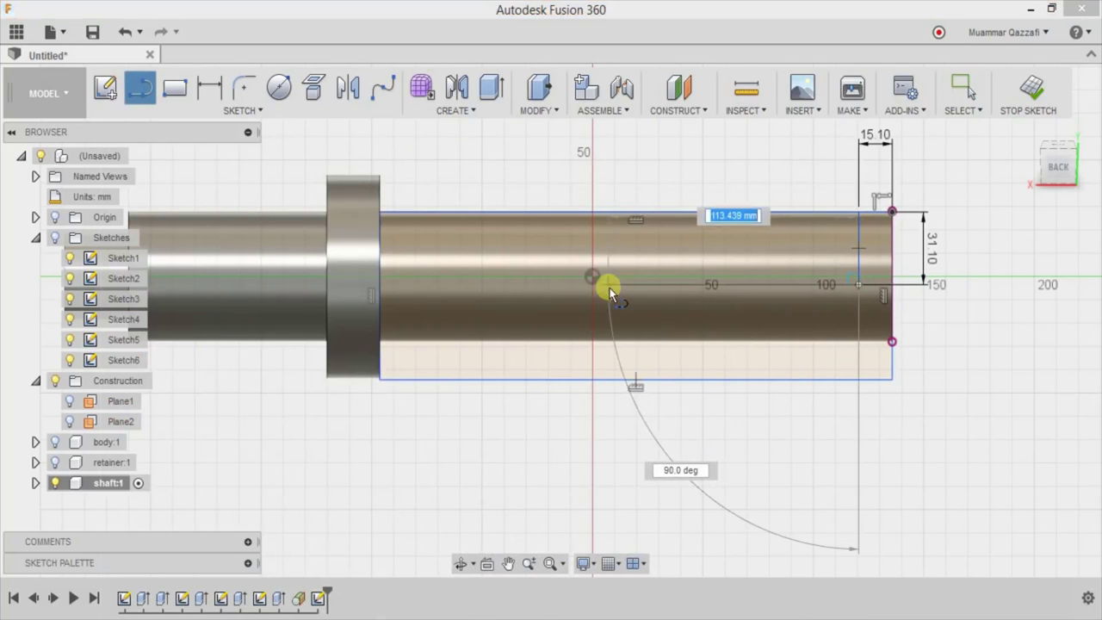
text(193.8)
key(Return)
key(Escape)
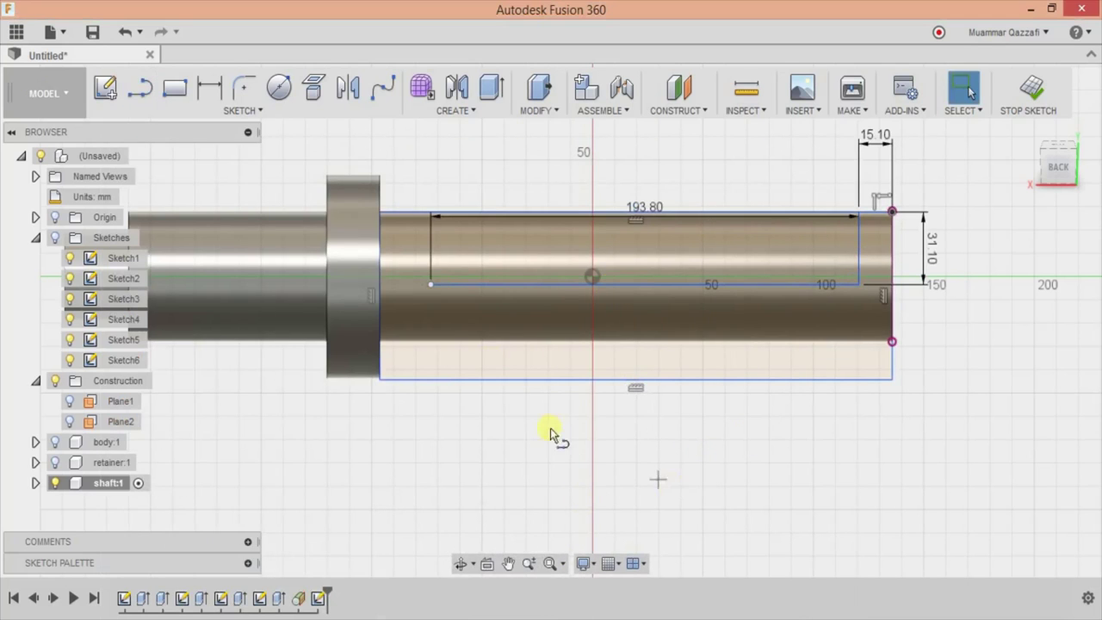
- Close the profile up to the shaft's top edge and preview a 170 mm cut
key(l)
click(430, 284)
click(430, 213)
key(Escape)
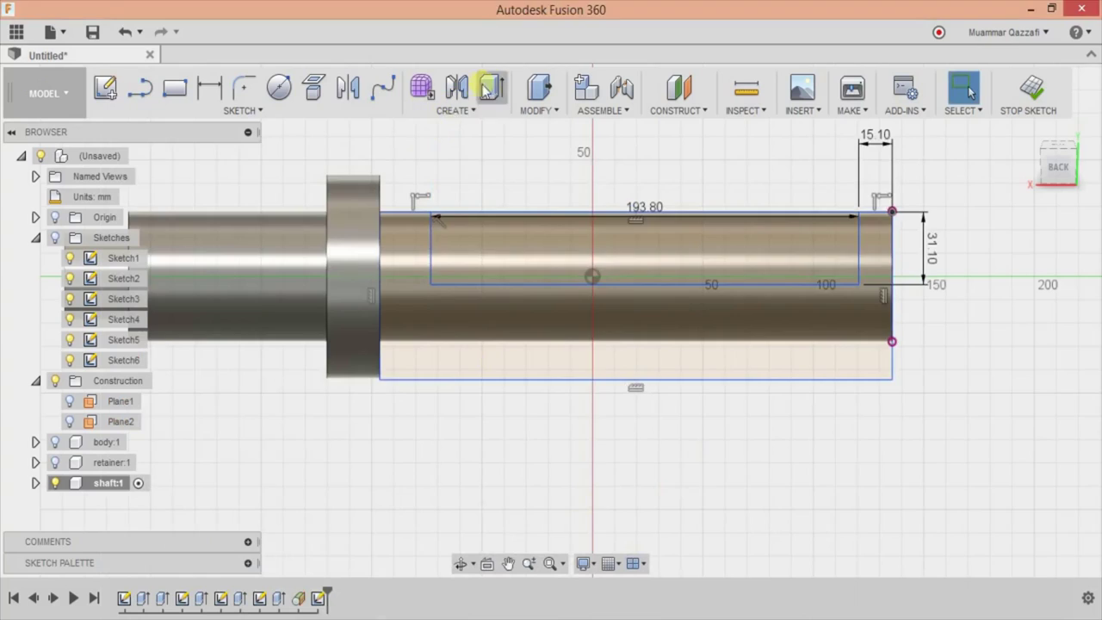
click(488, 89)
drag(381, 364, 912, 427)
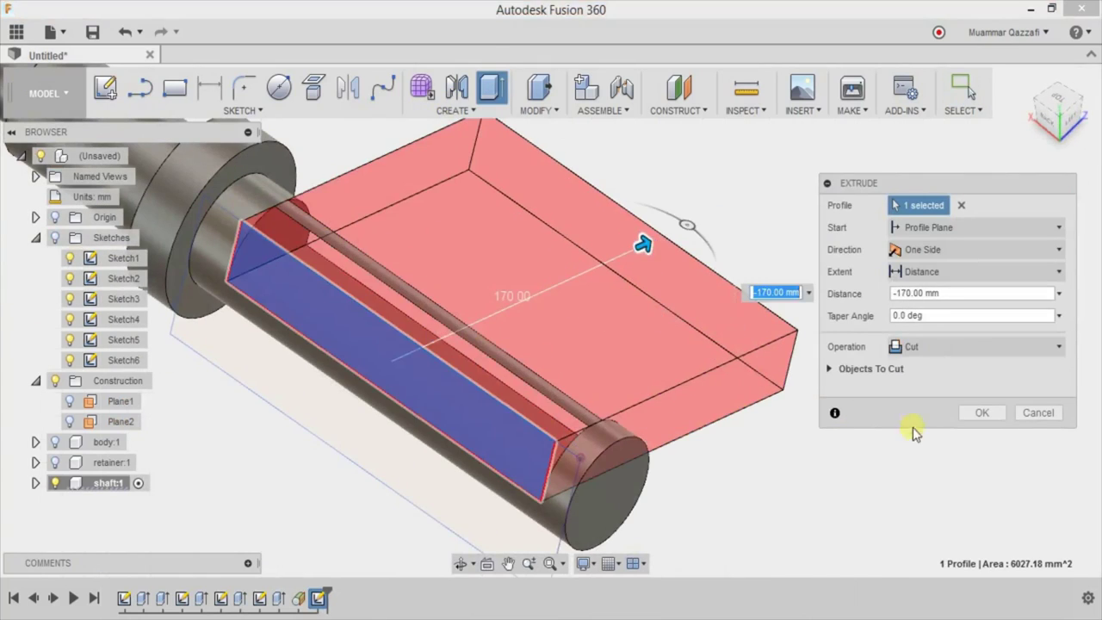
shift+middle_drag(912, 427, 988, 415)
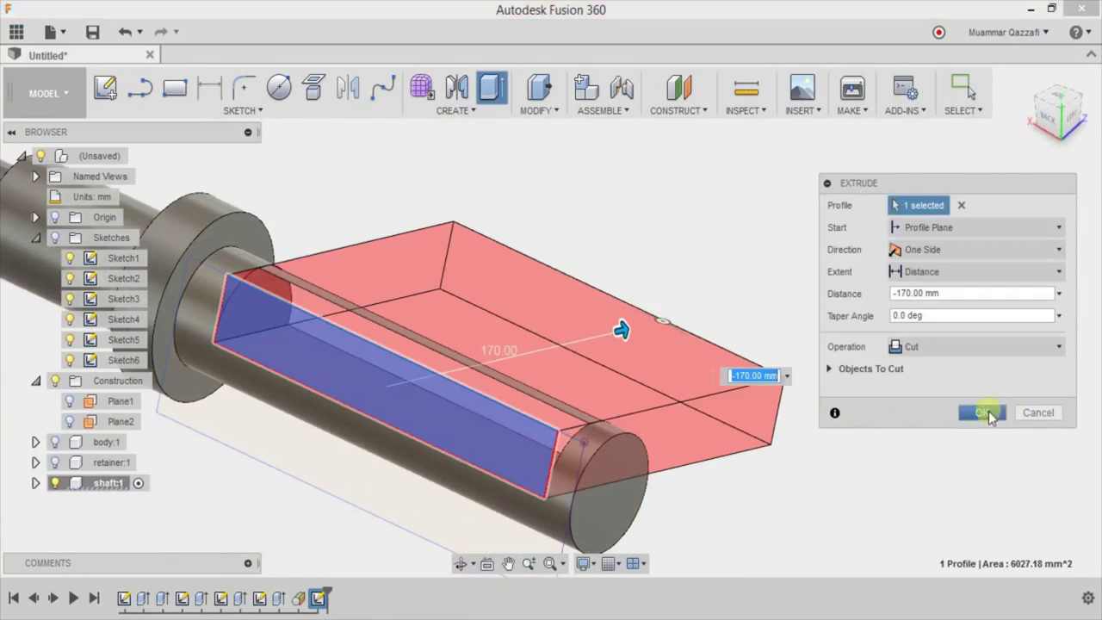
click(983, 413)
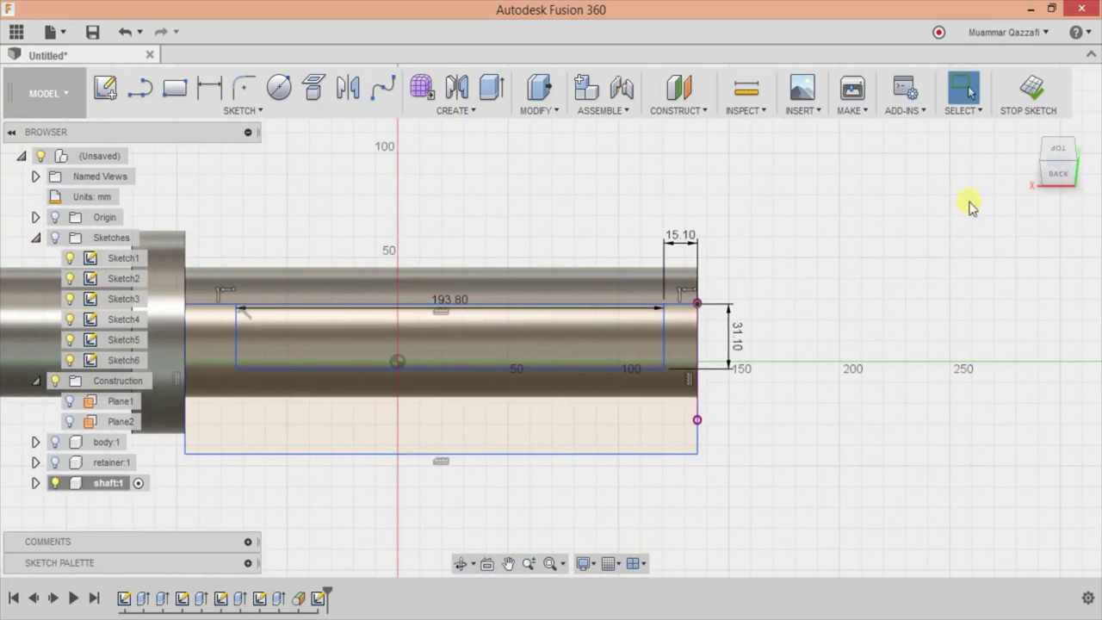
- Drag the top profile line upward, then discard the distorted lines
click(356, 305)
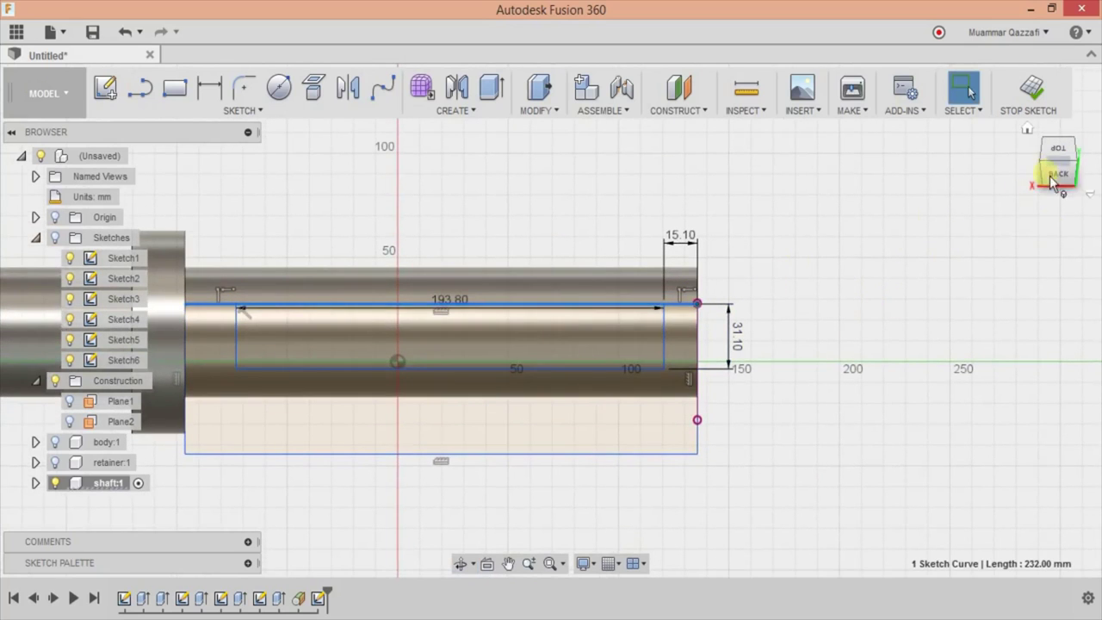
drag(616, 295, 930, 183)
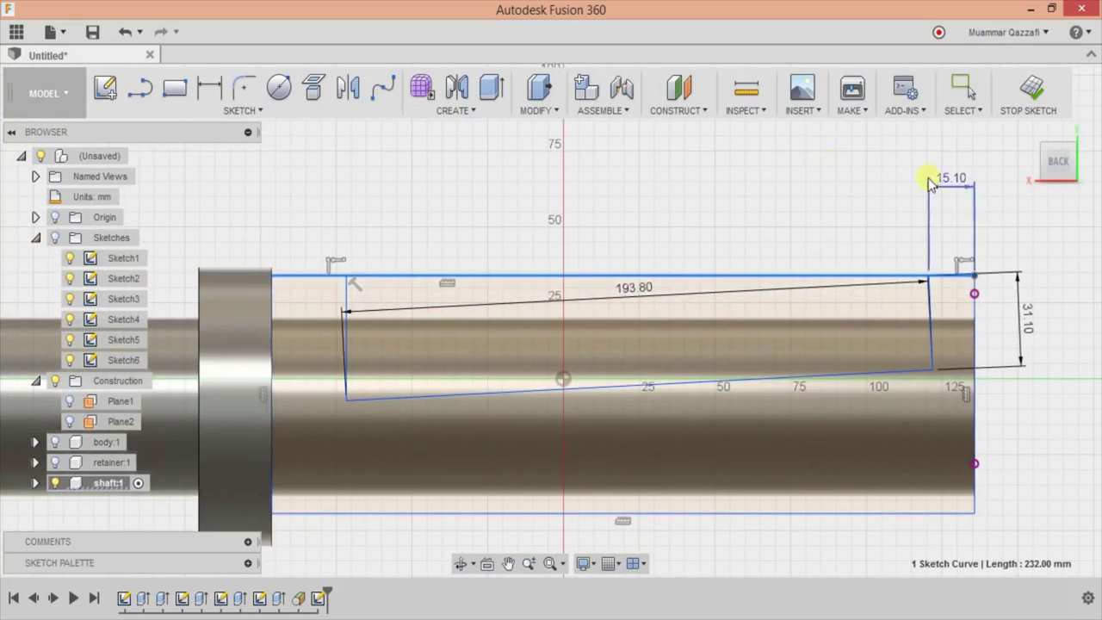
click(537, 89)
key(Escape)
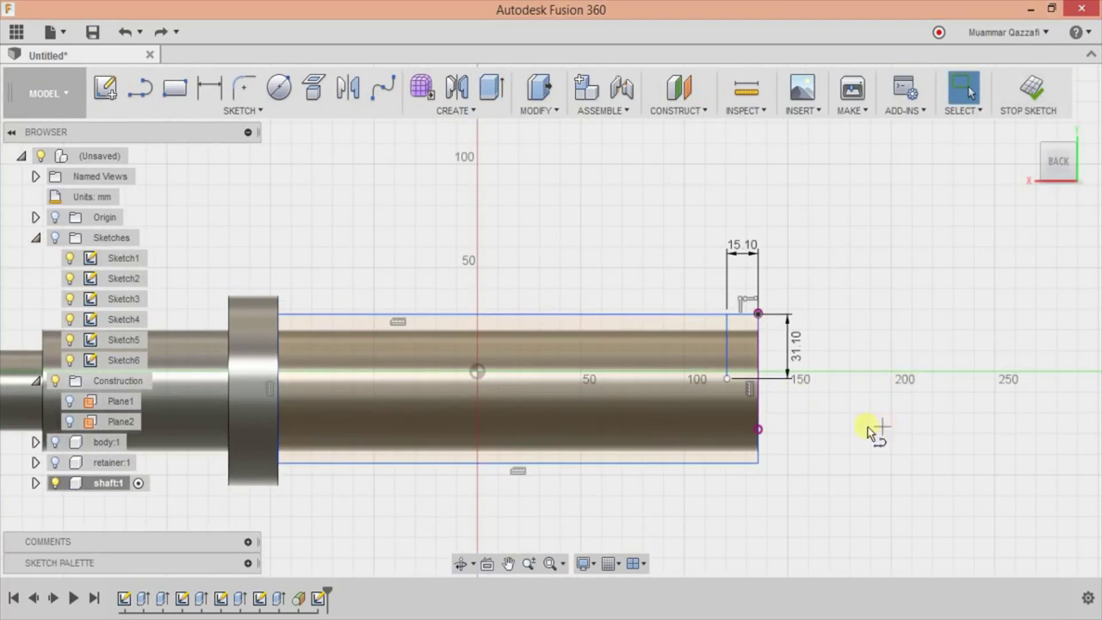
- Redraw the 193.8 mm line and the closing line along the shaft's top edge
key(l)
click(726, 379)
text(93.8)
key(Return)
key(Escape)
key(alt+Tab)
key(alt+Tab)
scroll(365, 502, up, 2)
key(l)
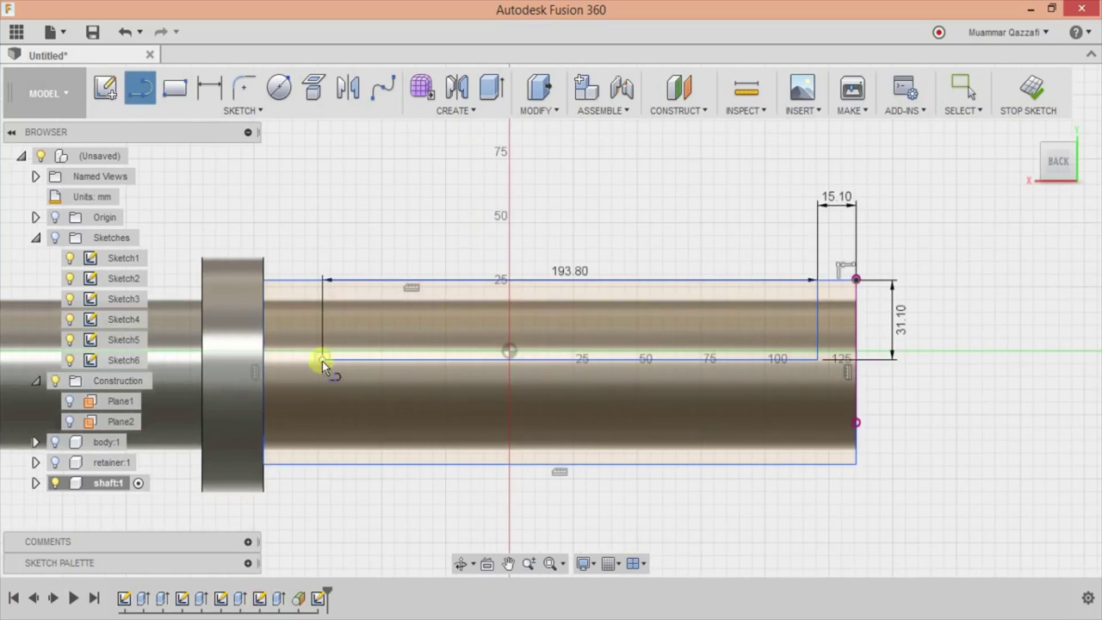
click(321, 359)
click(817, 251)
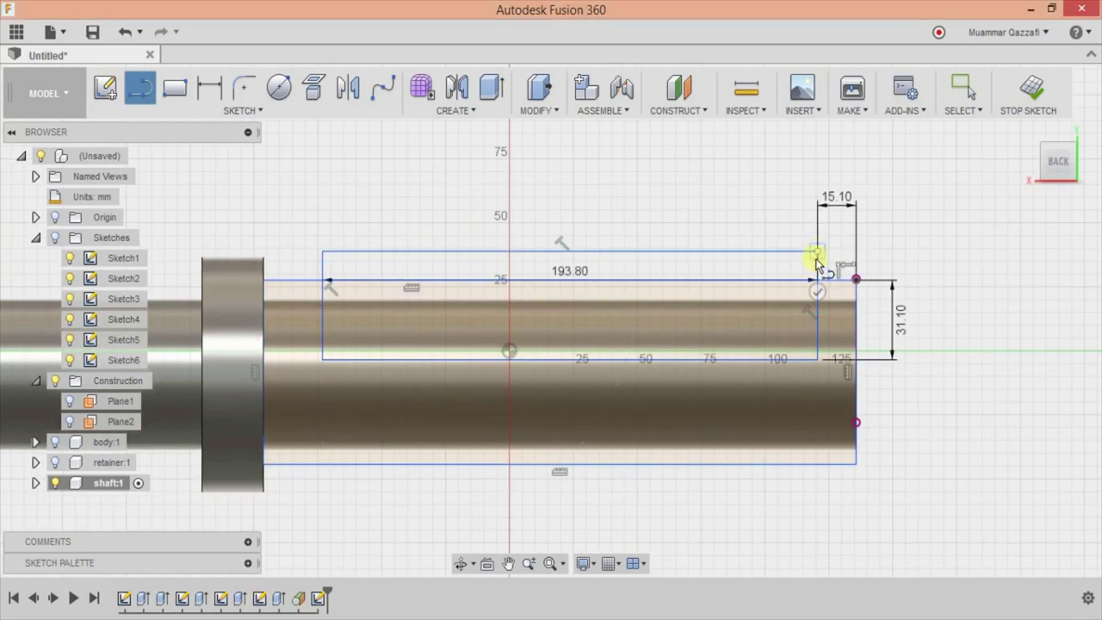
- Cut-extrude both profiles into the shaft to flatten its end
click(491, 89)
click(724, 293)
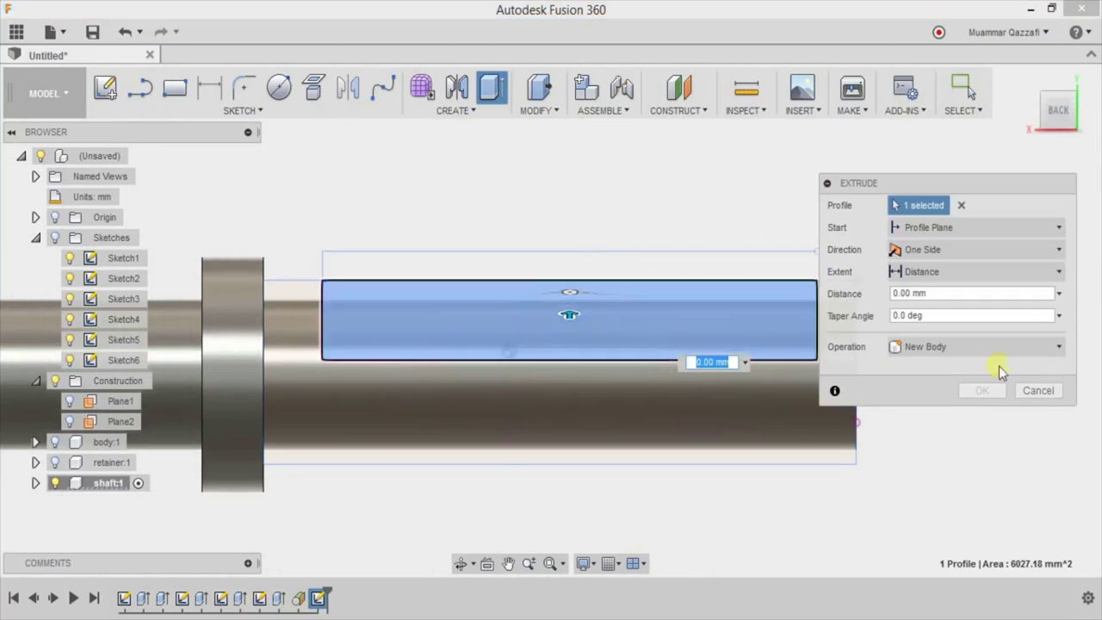
key(Escape)
key(e)
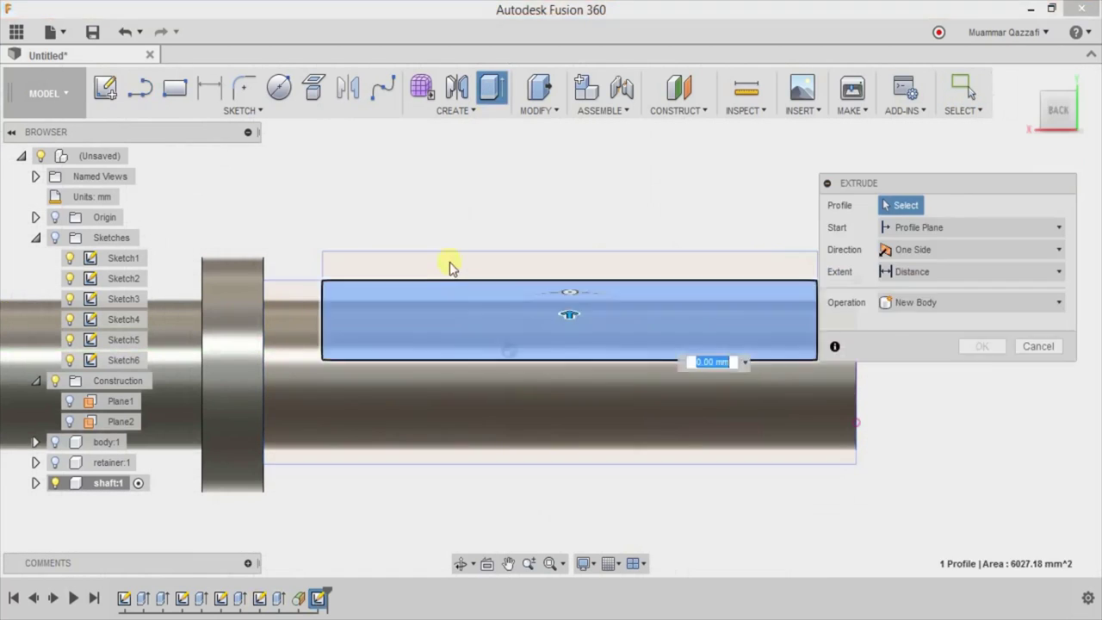
click(442, 278)
click(662, 300)
drag(541, 345, 753, 346)
click(984, 413)
- Start a new sketch on the flat shaft face
mouse_move(984, 413)
shift+middle_down()
mouse_move(964, 394)
mouse_move(950, 452)
shift+middle_up()
right_click(632, 354)
click(616, 88)
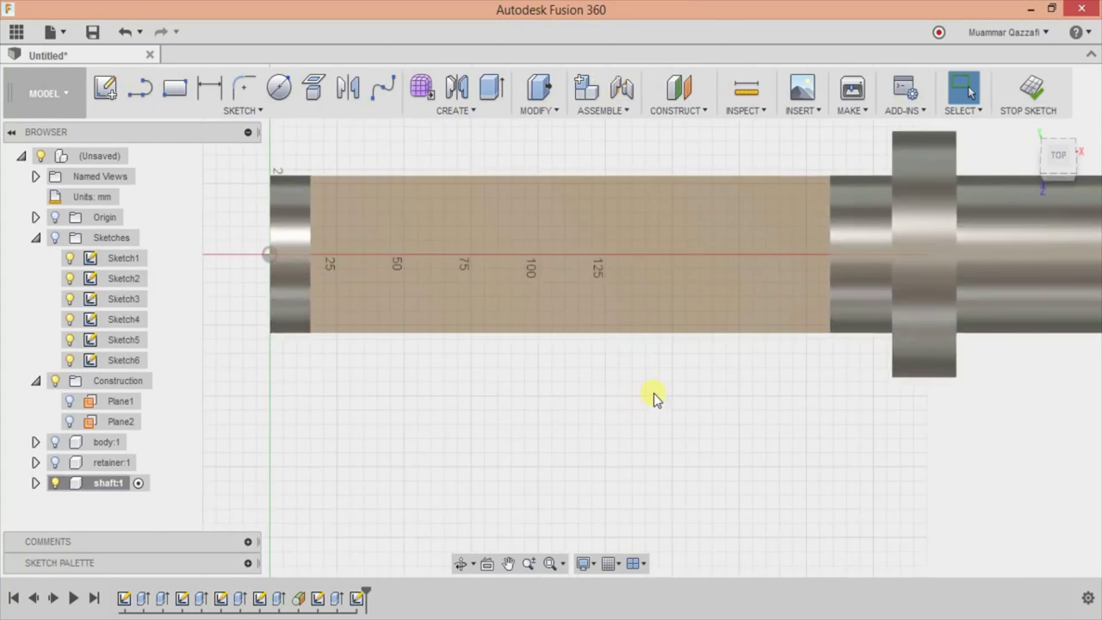
- Outline a rectangle over the shaft's flat face
key(r)
click(261, 233)
click(780, 390)
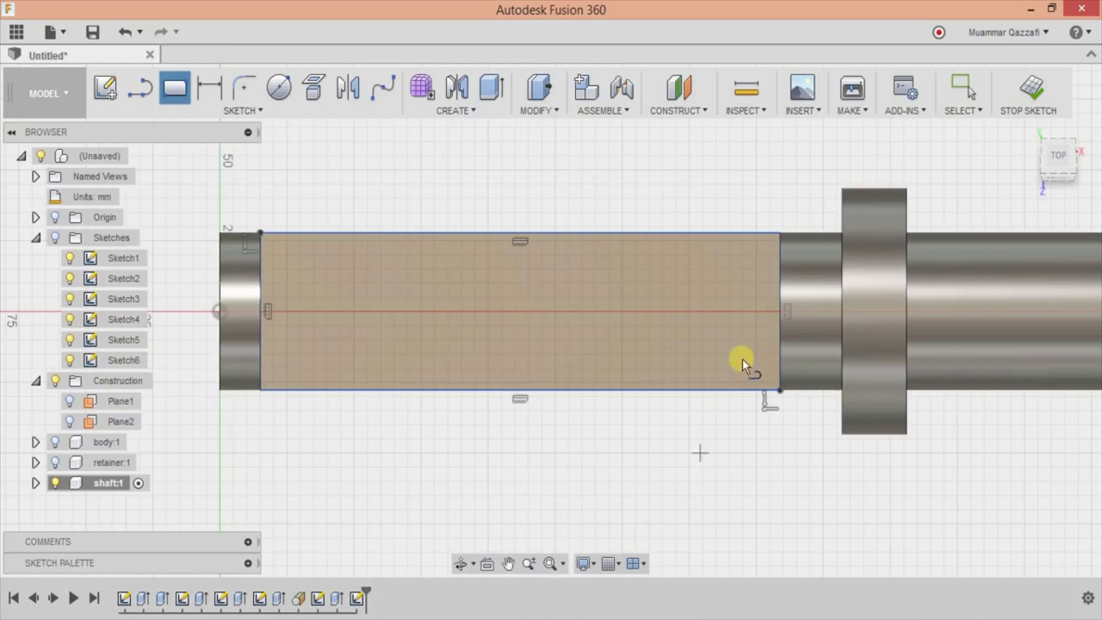
- Draw a 46.9 mm line from the edge midpoint and a Ø12.5 circle at its end
key(l)
click(780, 312)
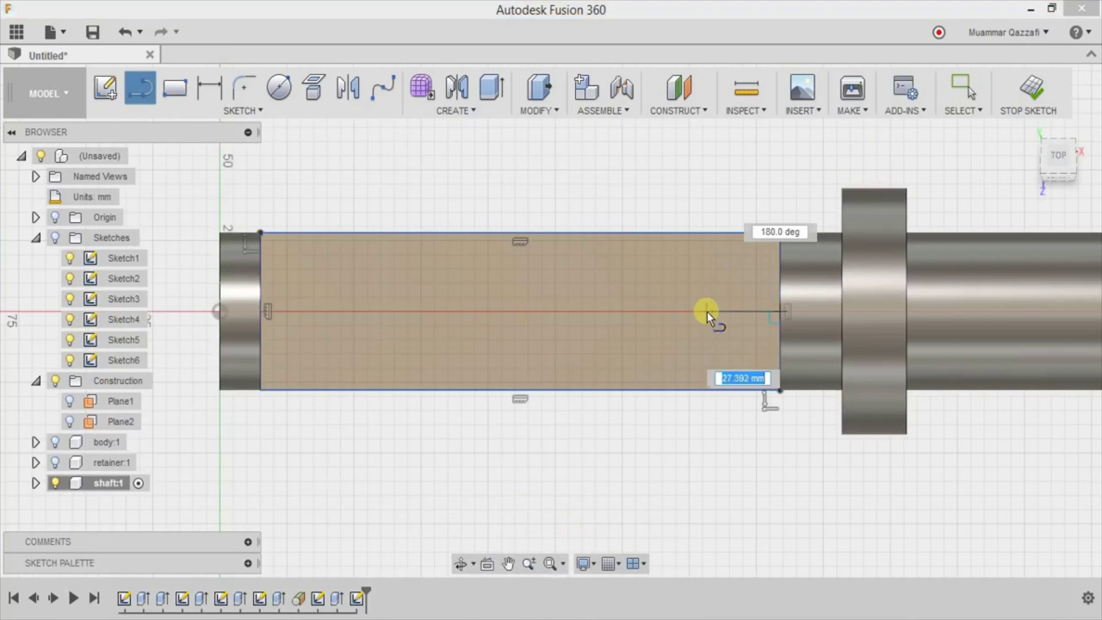
text(46.9)
key(Return)
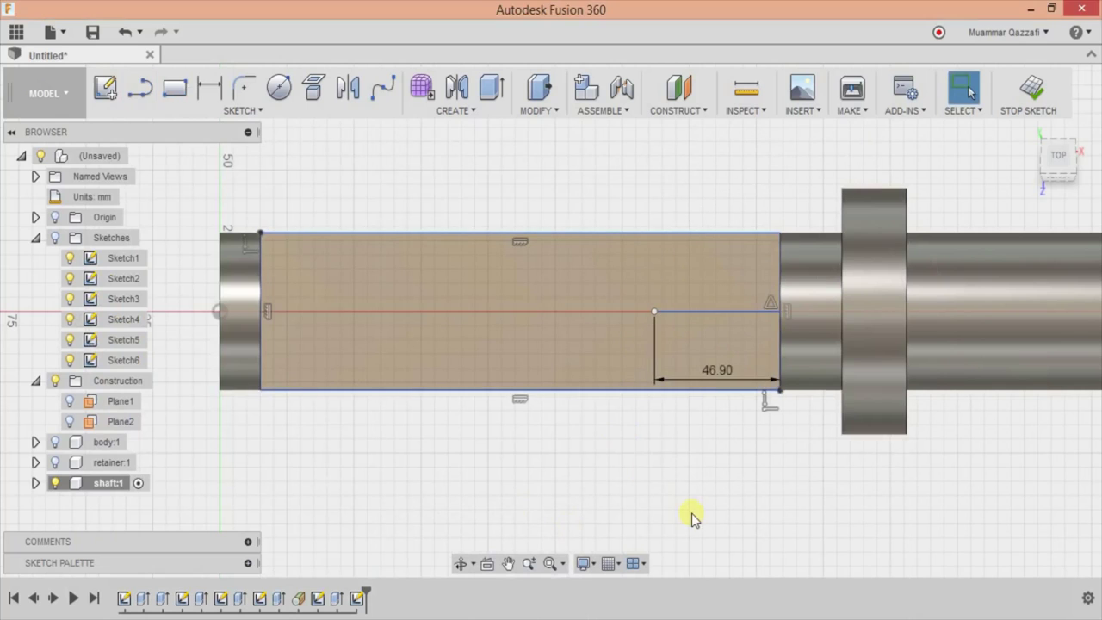
key(alt+Tab)
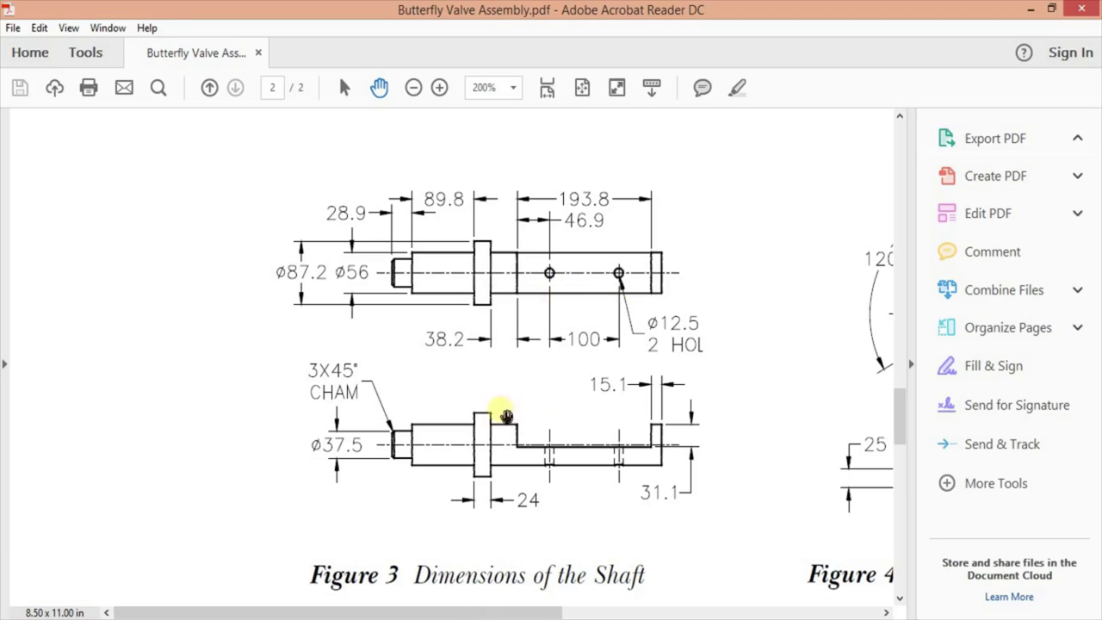
key(alt+Tab)
key(c)
click(654, 312)
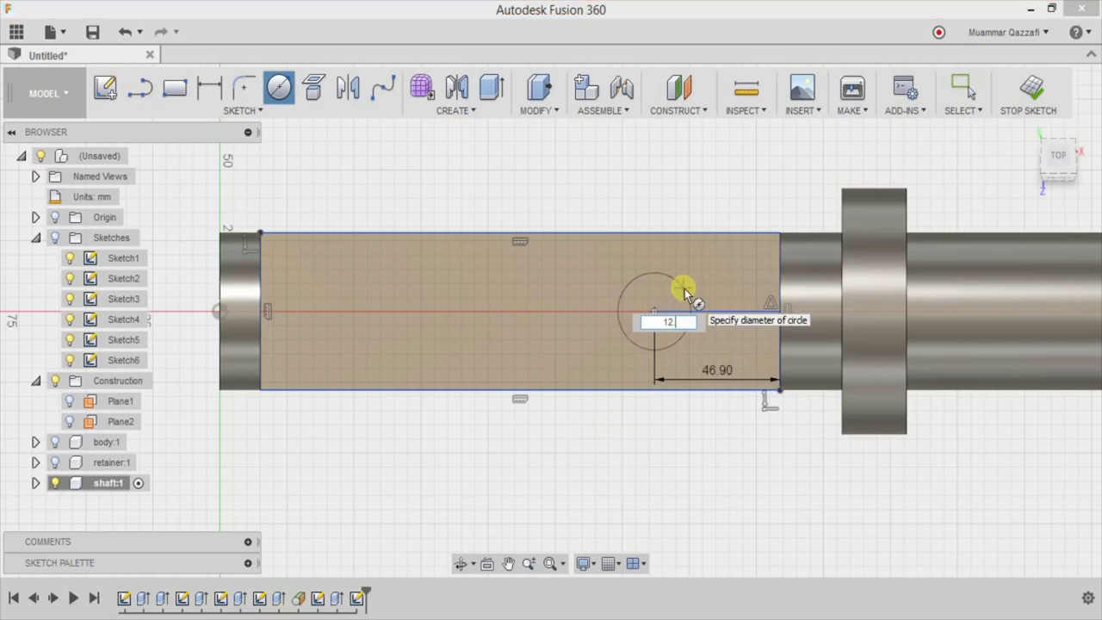
text(12.5)
key(Return)
- Add a 100 mm spacing line and a second Ø12.5 circle at its far end
scroll(617, 444, up, 2)
key(l)
click(663, 280)
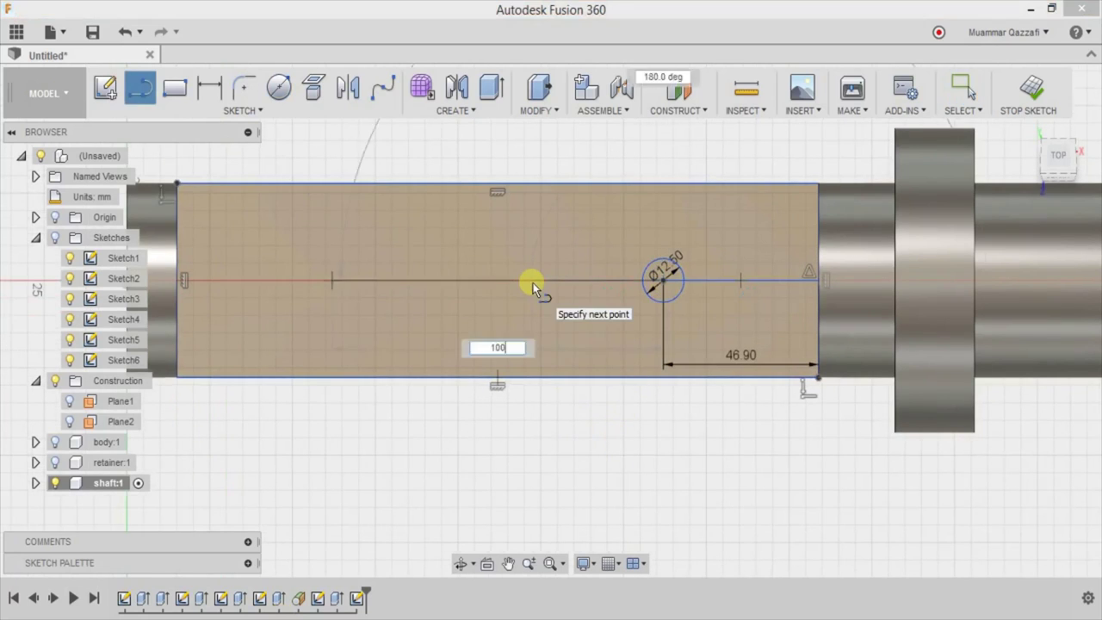
key(Return)
key(c)
click(332, 280)
text(2.5)
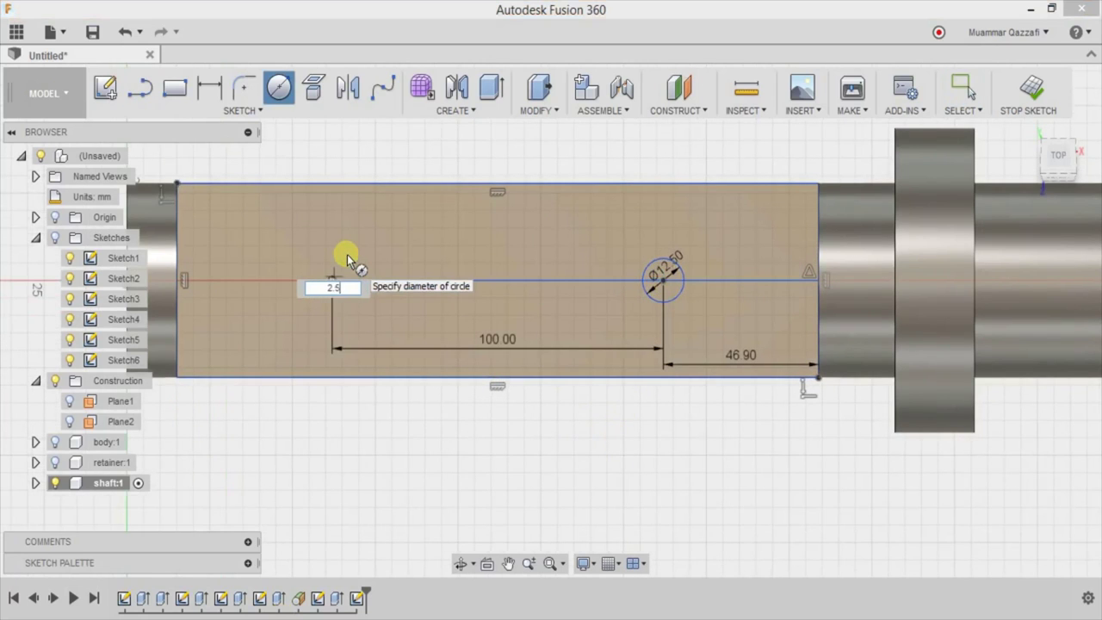
key(Return)
key(Escape)
scroll(705, 511, down, 3)
scroll(670, 496, down, 2)
shift+middle_drag(669, 495, 694, 442)
- Extrude-cut both hole circles -20 mm into the shaft flat
key(e)
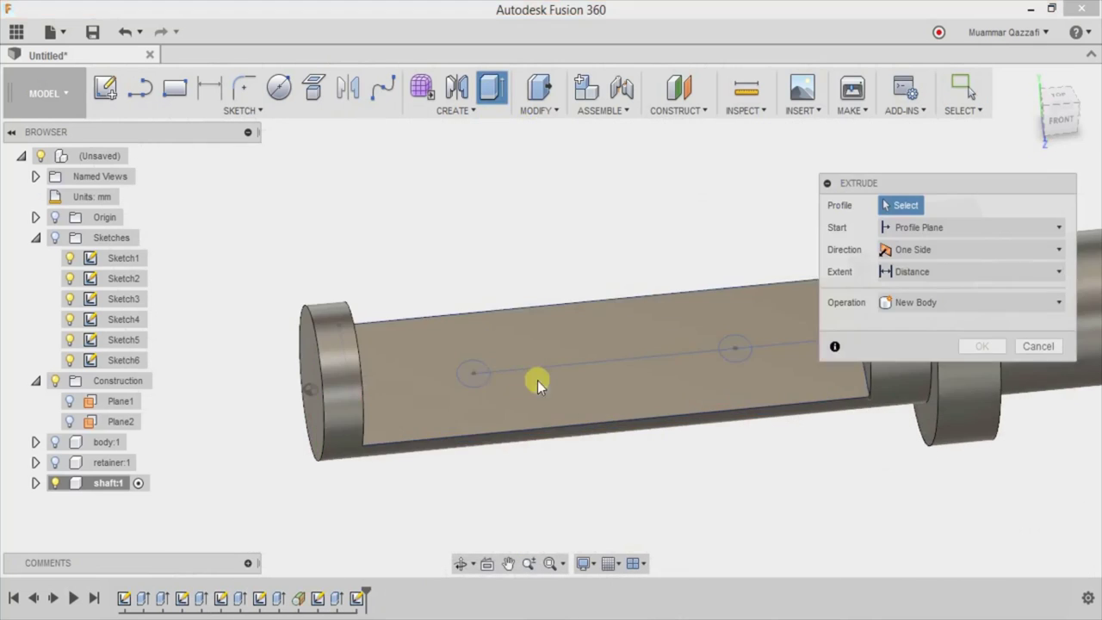
scroll(512, 380, up, 5)
click(489, 378)
scroll(689, 431, down, 2)
scroll(694, 393, up, 5)
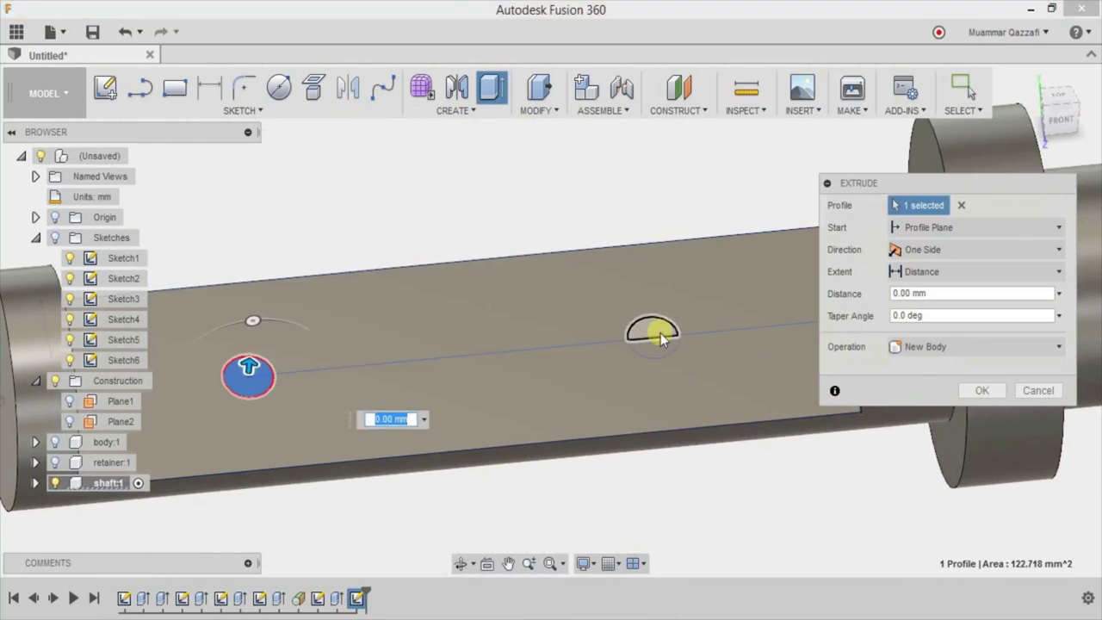
click(664, 331)
text(-20)
key(Return)
mouse_move(901, 430)
shift+middle_down()
mouse_move(766, 489)
mouse_move(800, 348)
mouse_move(856, 480)
mouse_move(443, 468)
shift+middle_up()
- Show the body and retainer again, activate the root assembly, and orbit to view all parts
click(55, 462)
click(55, 442)
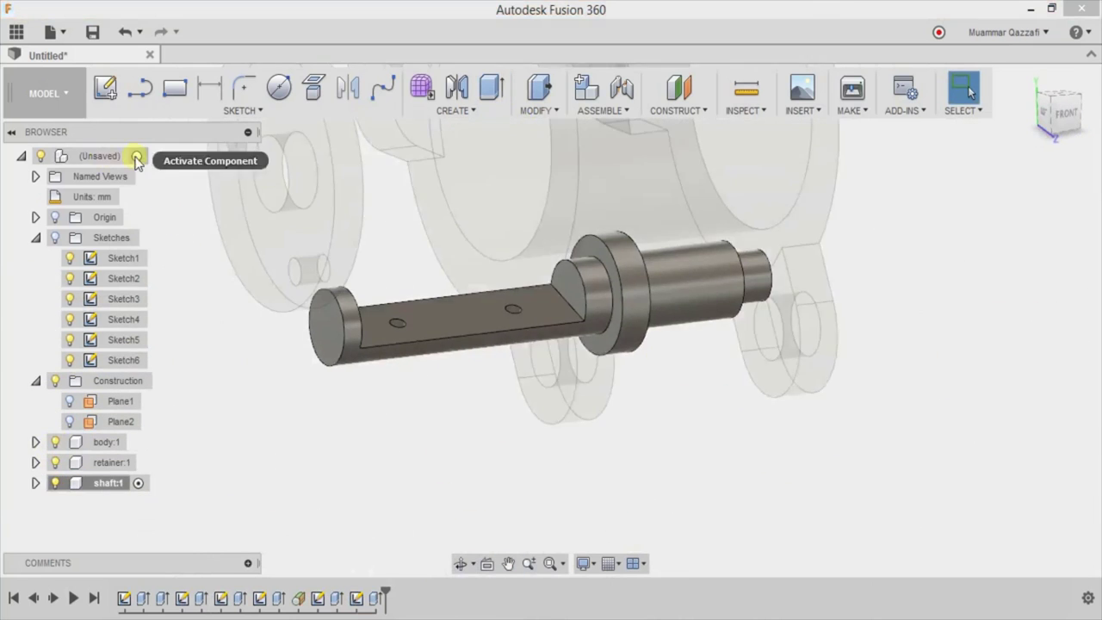
click(136, 156)
scroll(580, 450, down, 3)
mouse_move(580, 451)
shift+middle_down()
mouse_move(660, 487)
mouse_move(804, 519)
shift+middle_up()
mouse_move(905, 424)
shift+middle_down()
mouse_move(890, 433)
mouse_move(851, 423)
mouse_move(846, 435)
mouse_move(807, 408)
mouse_move(504, 457)
shift+middle_up()
click(290, 613)
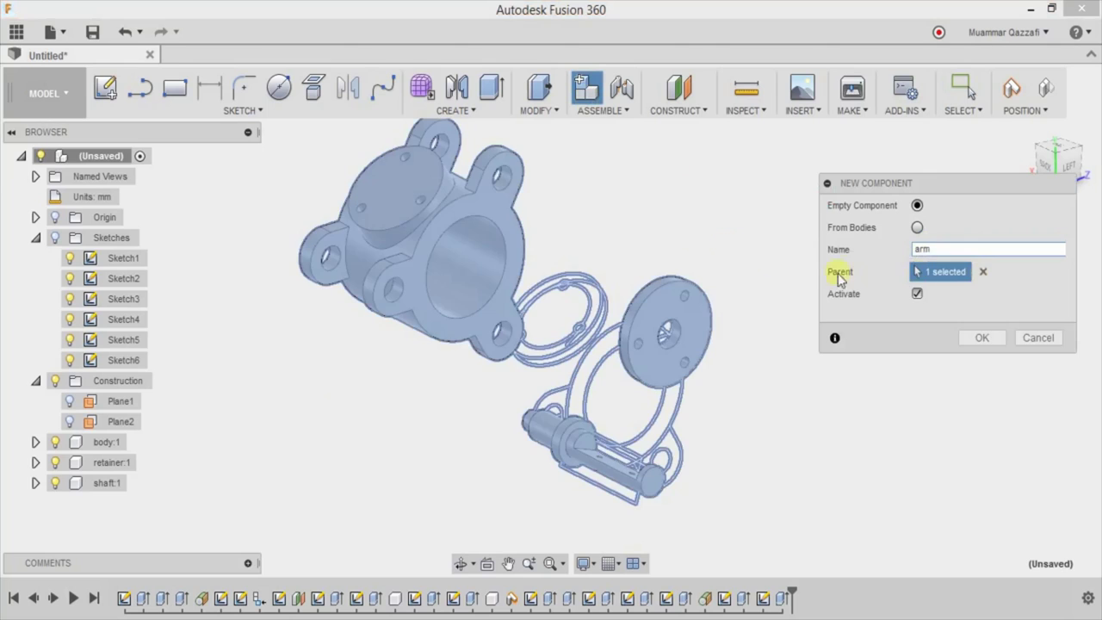
- Create the active arm component, hide body:1, and start a sketch on a plane
click(982, 337)
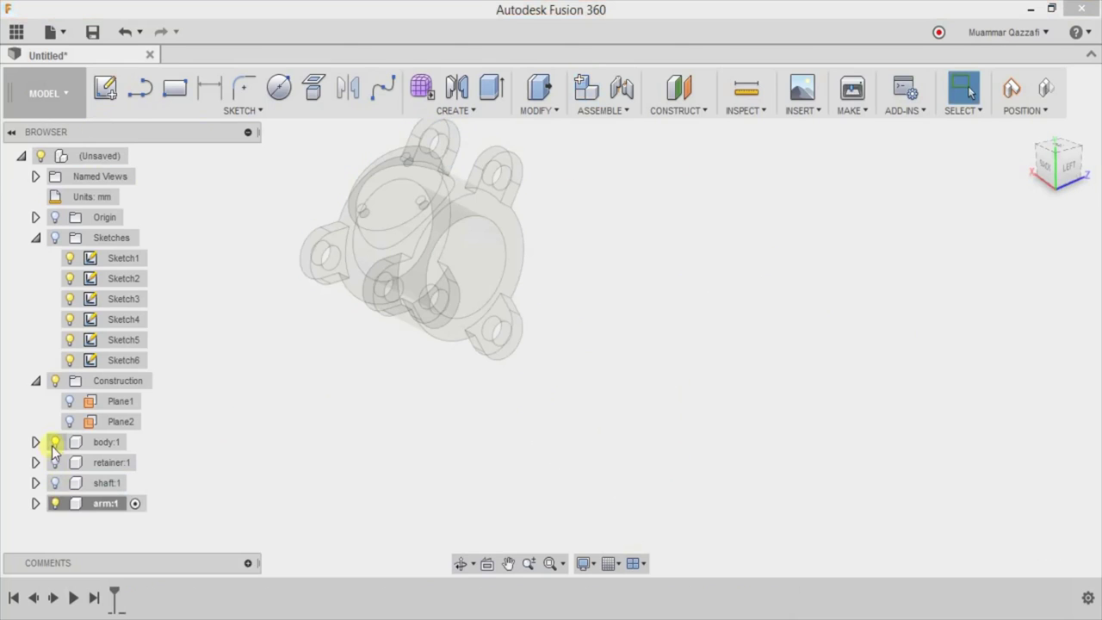
click(53, 442)
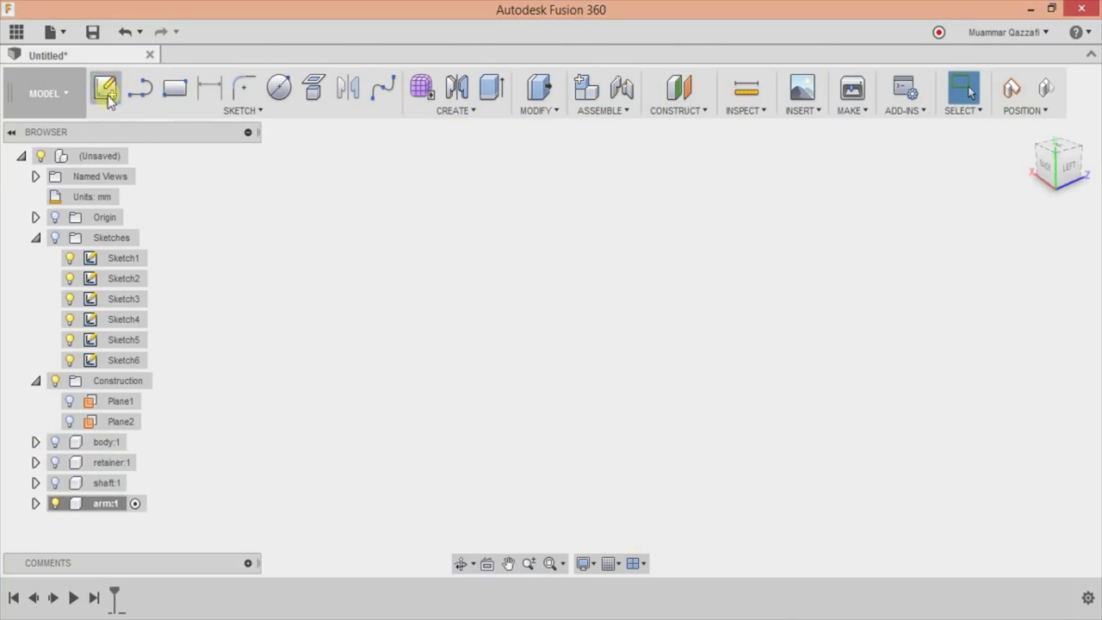
click(108, 97)
click(591, 374)
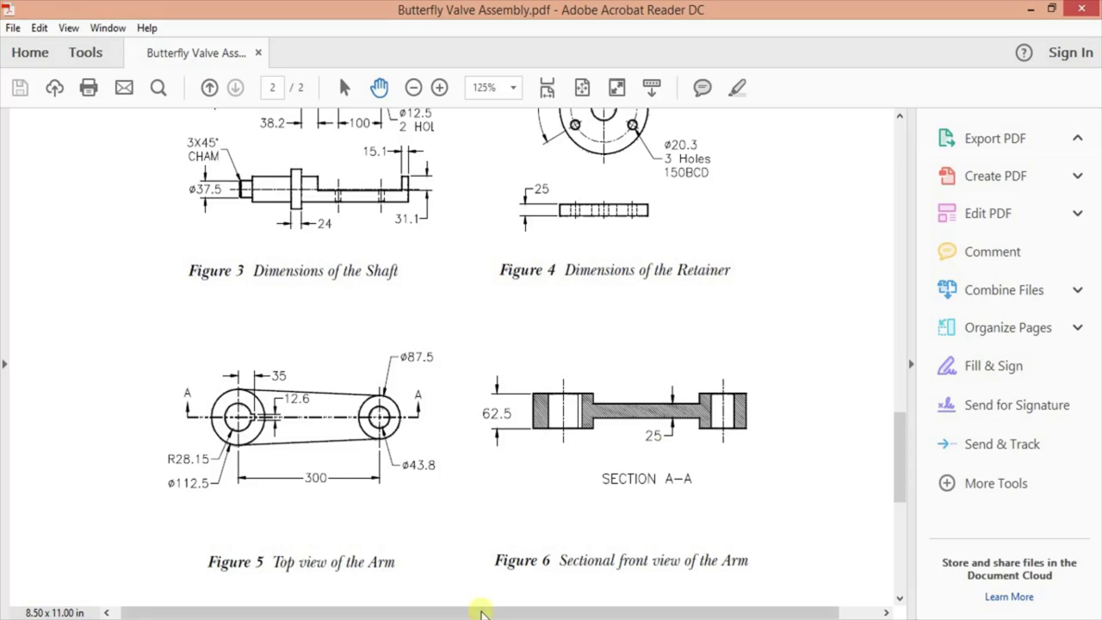
- Check the arm drawing, then draw a 56.3 mm circle at the sketch origin
click(436, 87)
click(436, 87)
scroll(439, 353, down, 3)
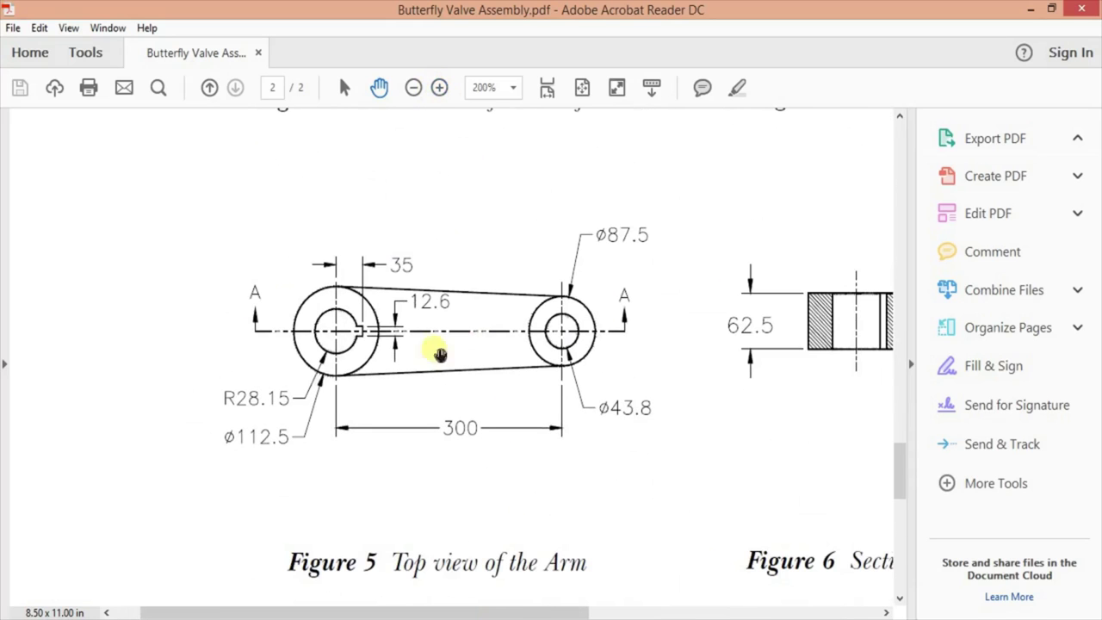
scroll(583, 459, down, 2)
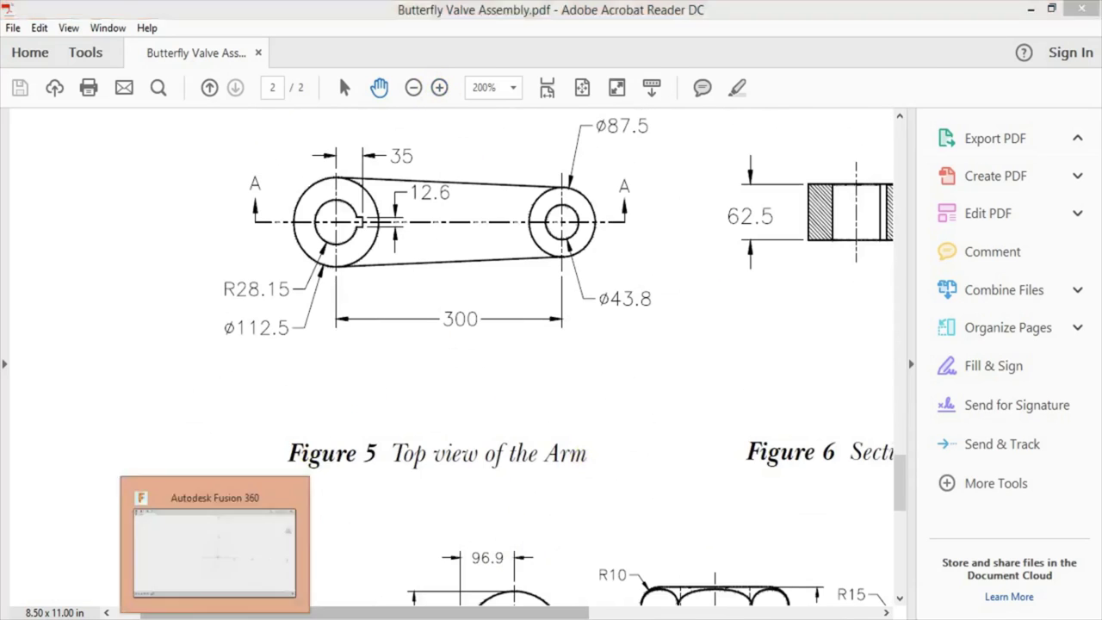
click(216, 551)
click(573, 347)
key(Return)
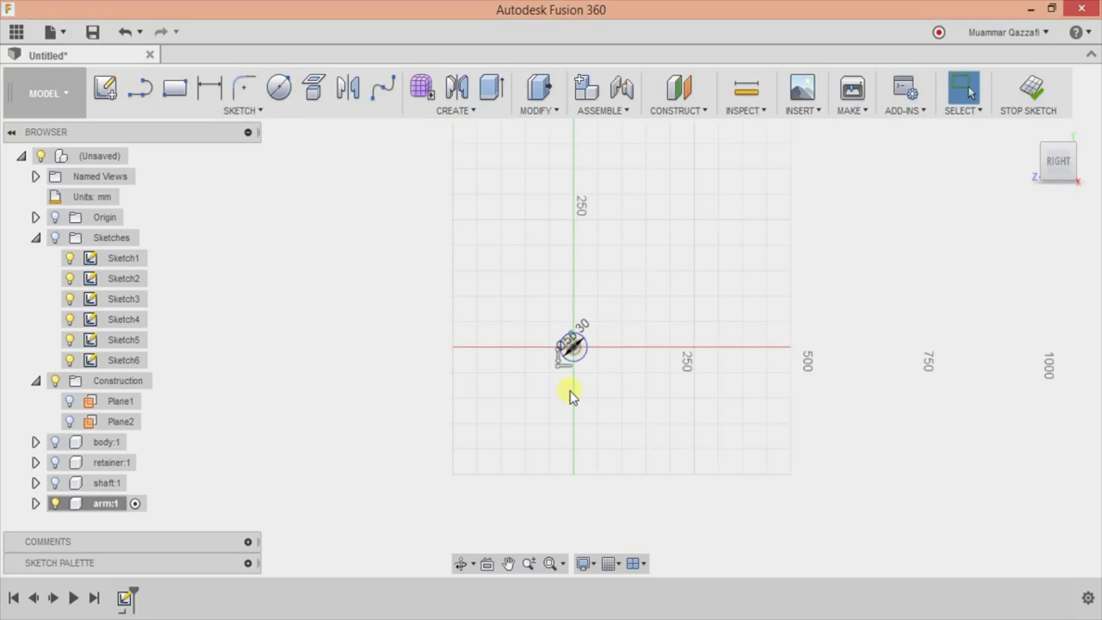
- Draw a concentric 112.5 mm outer circle at the origin
scroll(570, 356, up, 5)
click(278, 87)
click(429, 327)
key(alt+Tab)
key(alt+Tab)
key(Return)
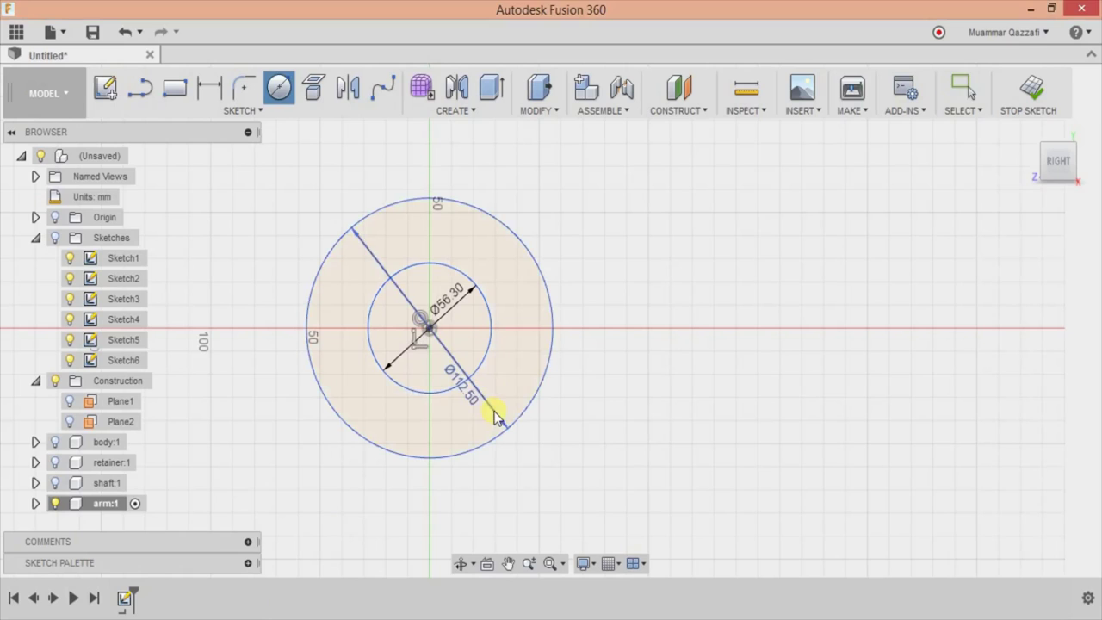
- Draw a 300 mm centre line to the second hub's position
click(460, 607)
key(alt+Tab)
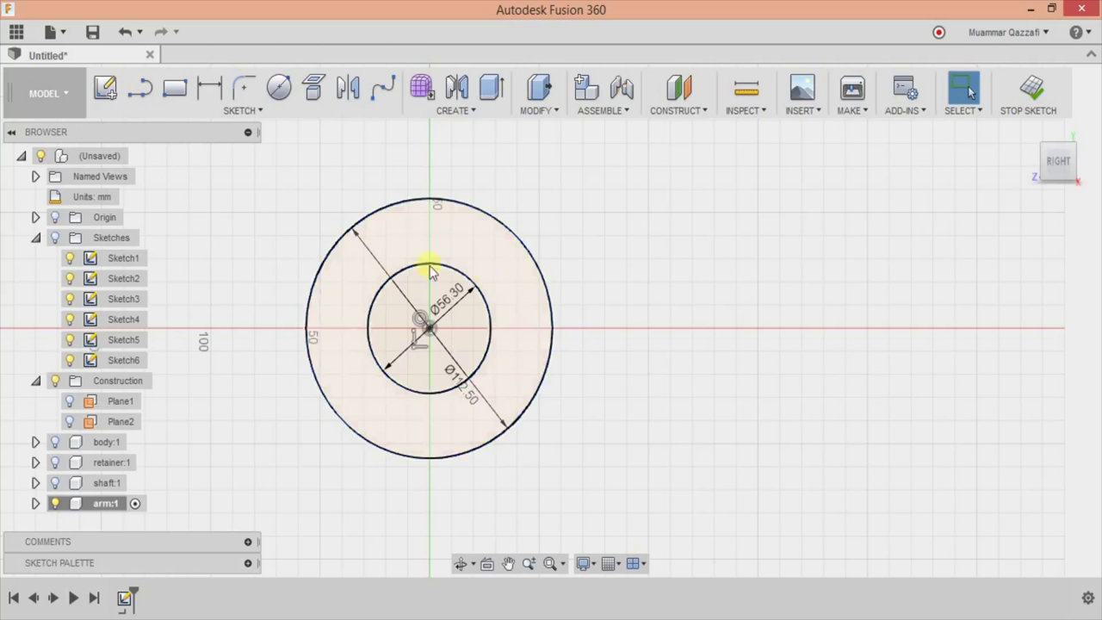
text(300)
key(Return)
scroll(691, 335, down, 2)
key(alt+Tab)
scroll(615, 387, down, 1)
scroll(632, 369, up, 2)
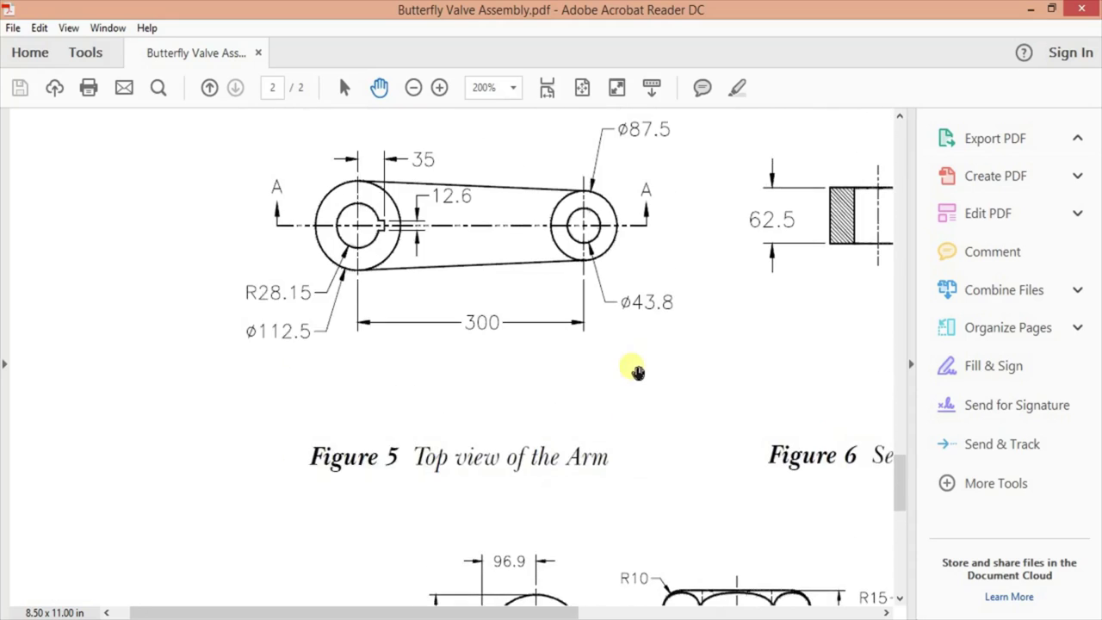
key(alt+Tab)
- Add the second hub's Ø43.8 and Ø87.5 circles at the line's end
click(288, 96)
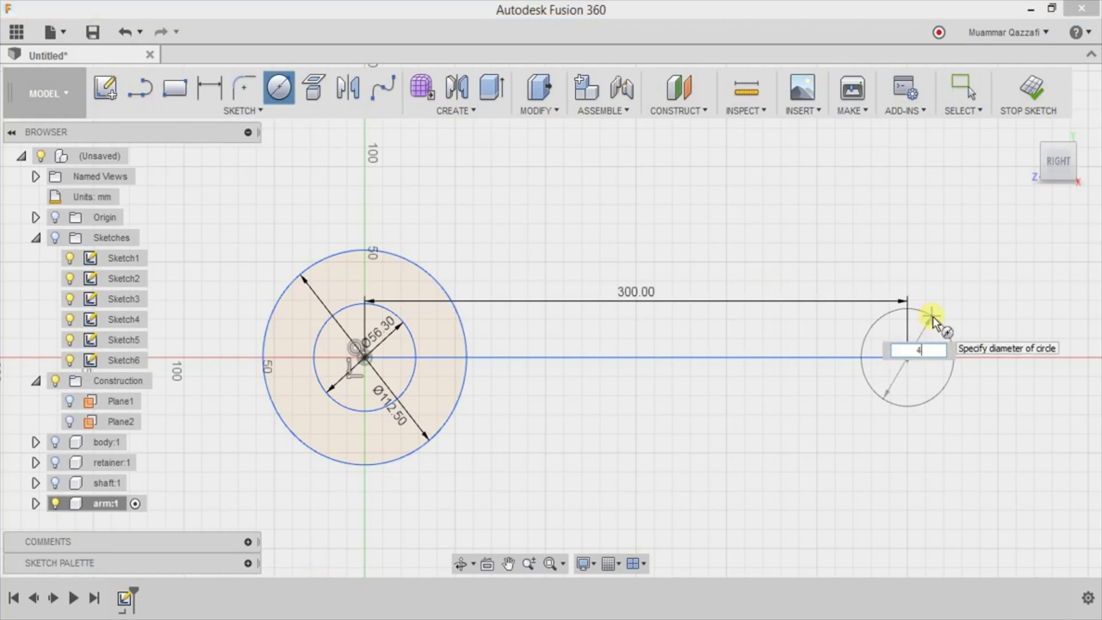
key(Escape)
key(alt+Tab)
key(alt+Tab)
right_drag(729, 551, 782, 236)
text(.5)
key(Return)
key(alt+Tab)
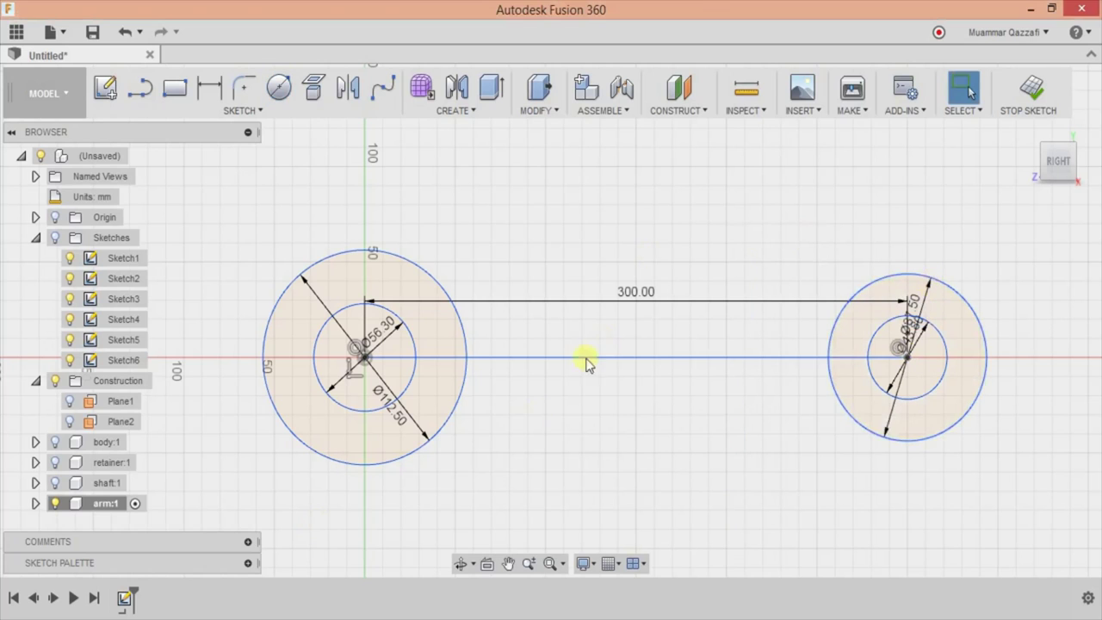
key(alt+Tab)
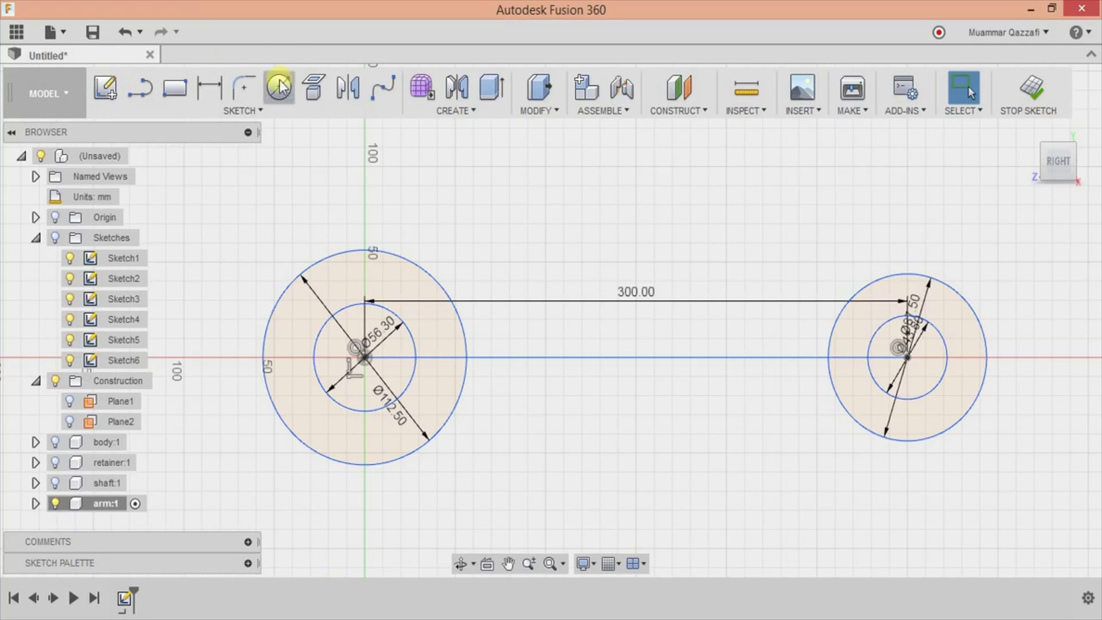
- Draw outline lines joining the tops and bottoms of both rings
key(l)
click(365, 252)
click(898, 274)
click(910, 439)
click(363, 463)
right_click(364, 467)
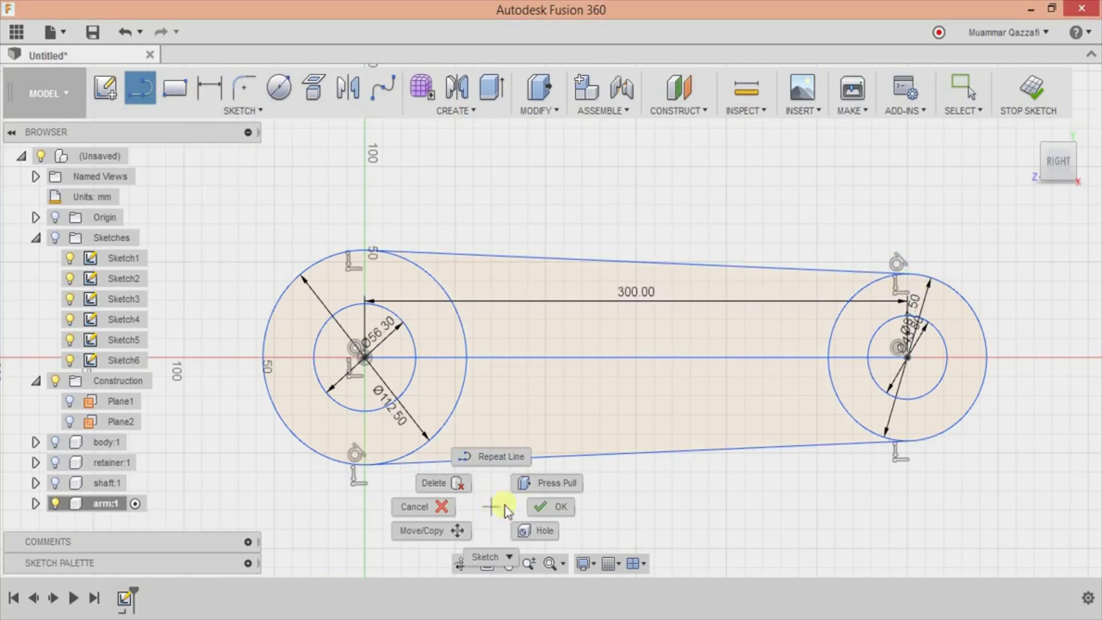
- Constrain the top outline line tangent to the left ring
click(551, 504)
scroll(788, 483, up, 1)
click(263, 566)
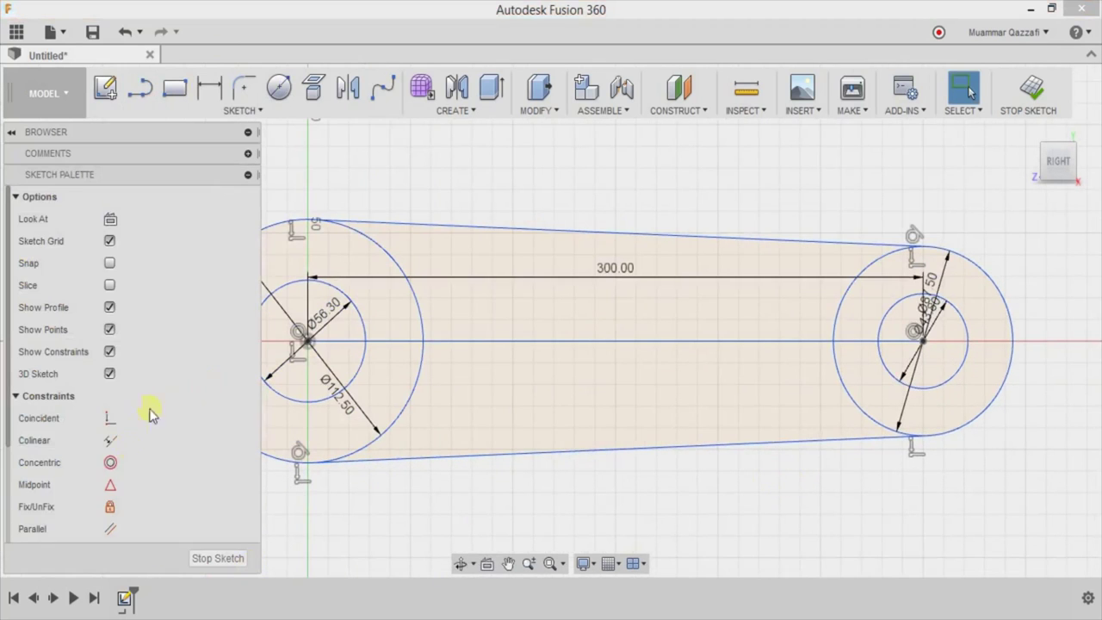
scroll(120, 491, down, 2)
scroll(117, 473, down, 3)
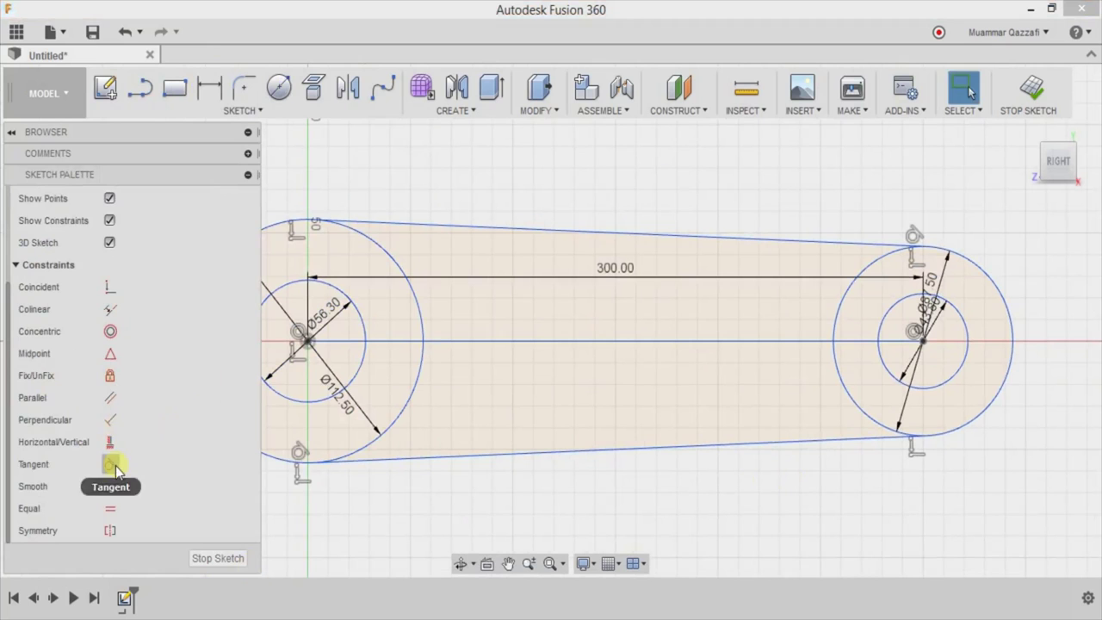
click(376, 221)
middle_drag(866, 424, 919, 413)
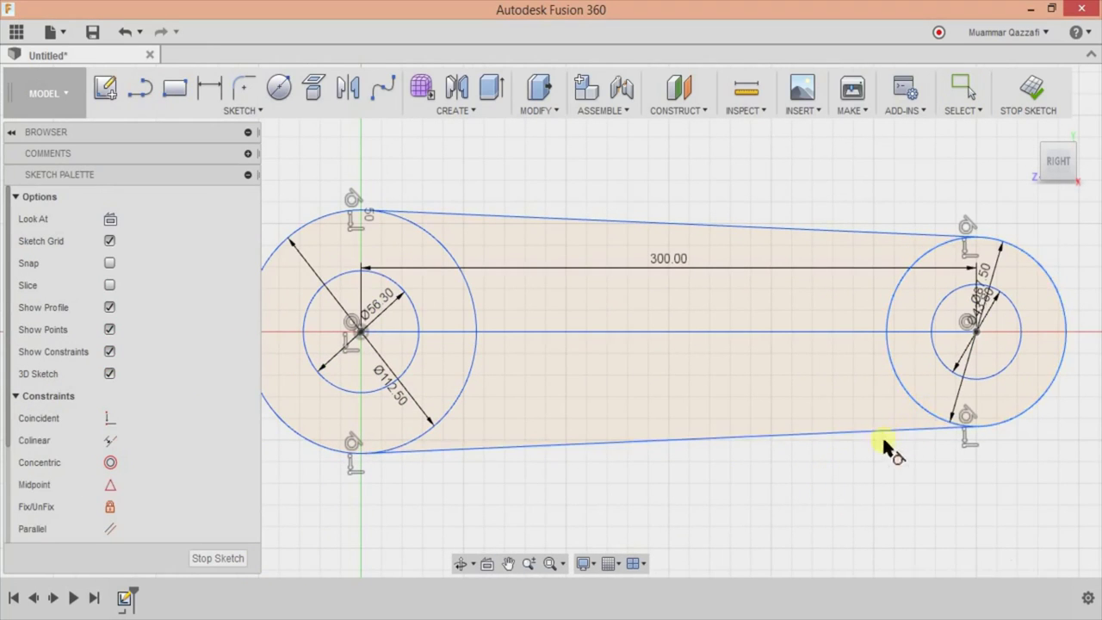
scroll(882, 443, down, 1)
click(248, 174)
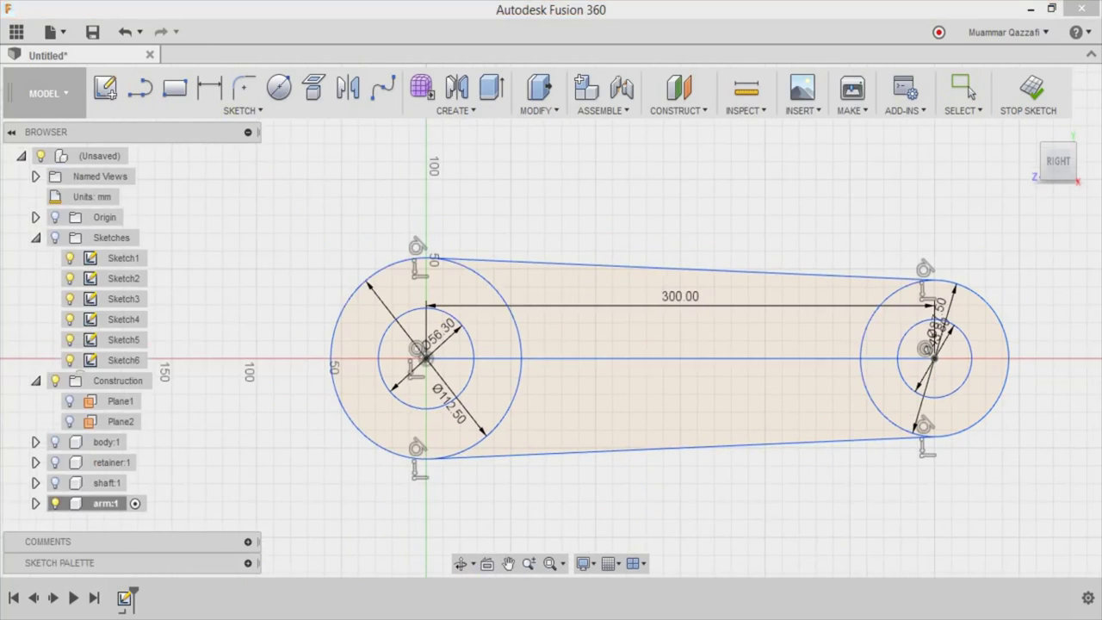
- Draw the keyway's 35 mm line and a 6.3 mm vertical segment, per Section A-A
key(alt+Tab)
click(438, 86)
click(438, 86)
scroll(520, 383, down, 5)
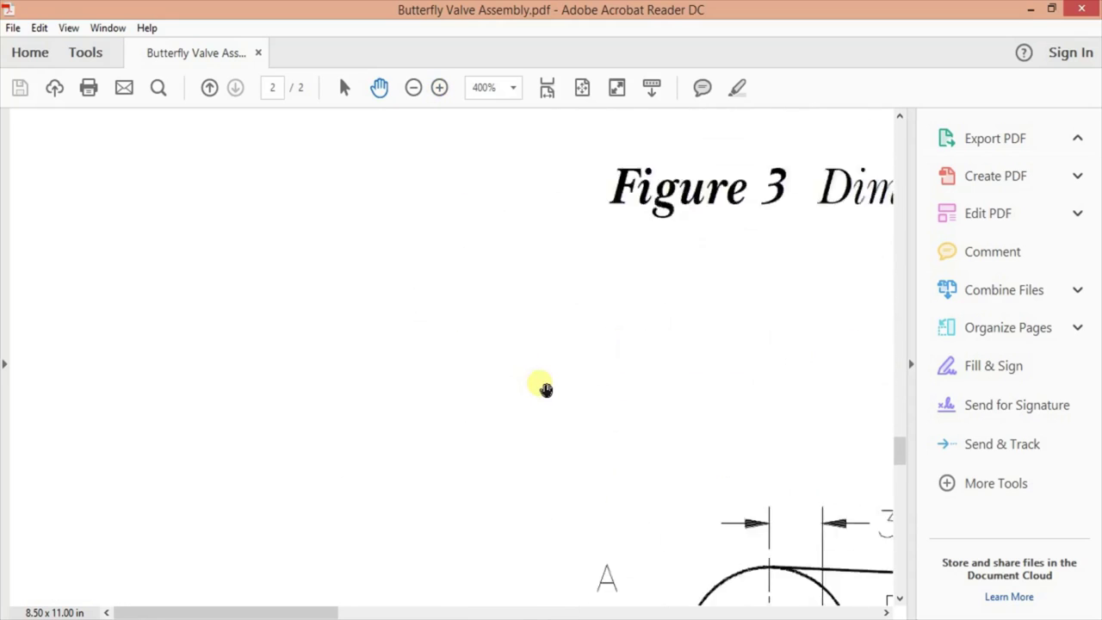
scroll(542, 386, down, 5)
scroll(462, 352, right, 2)
key(alt+Tab)
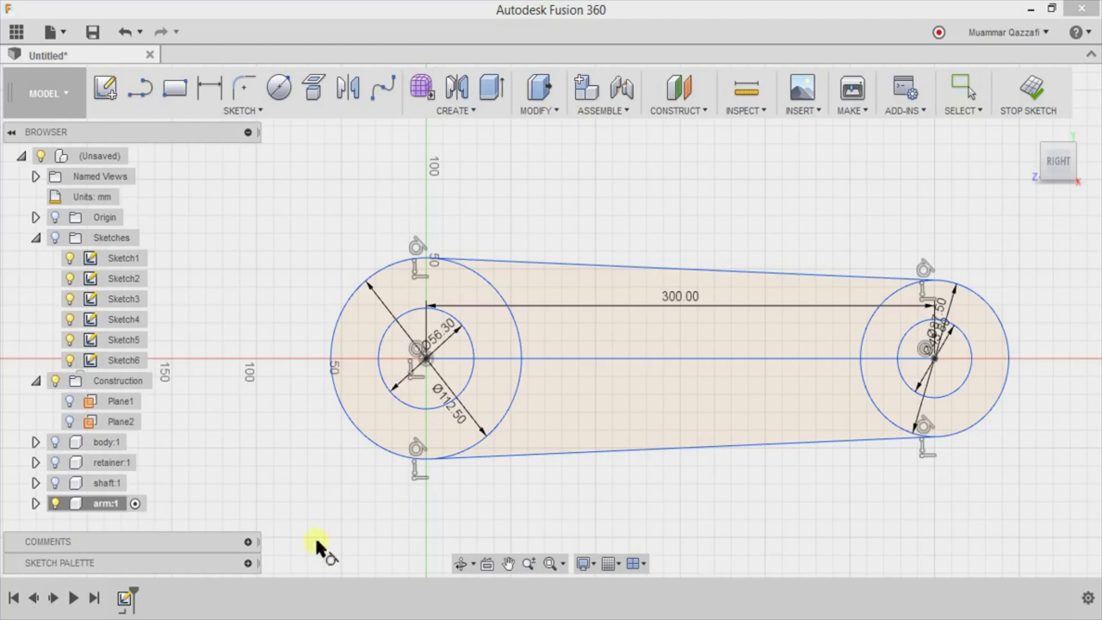
click(435, 362)
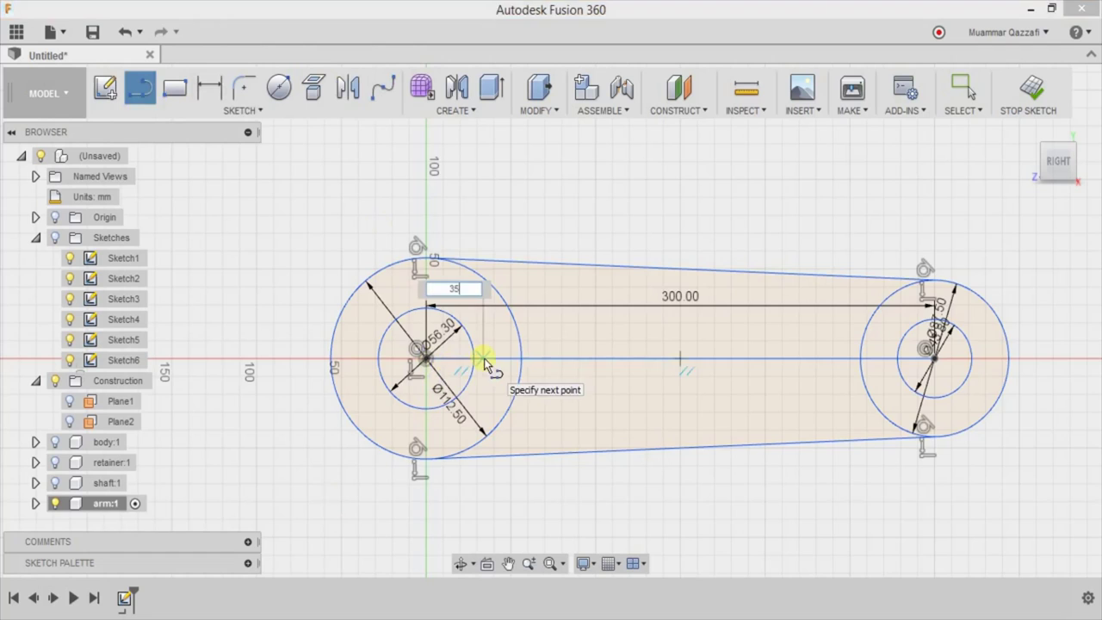
key(Return)
scroll(499, 370, up, 3)
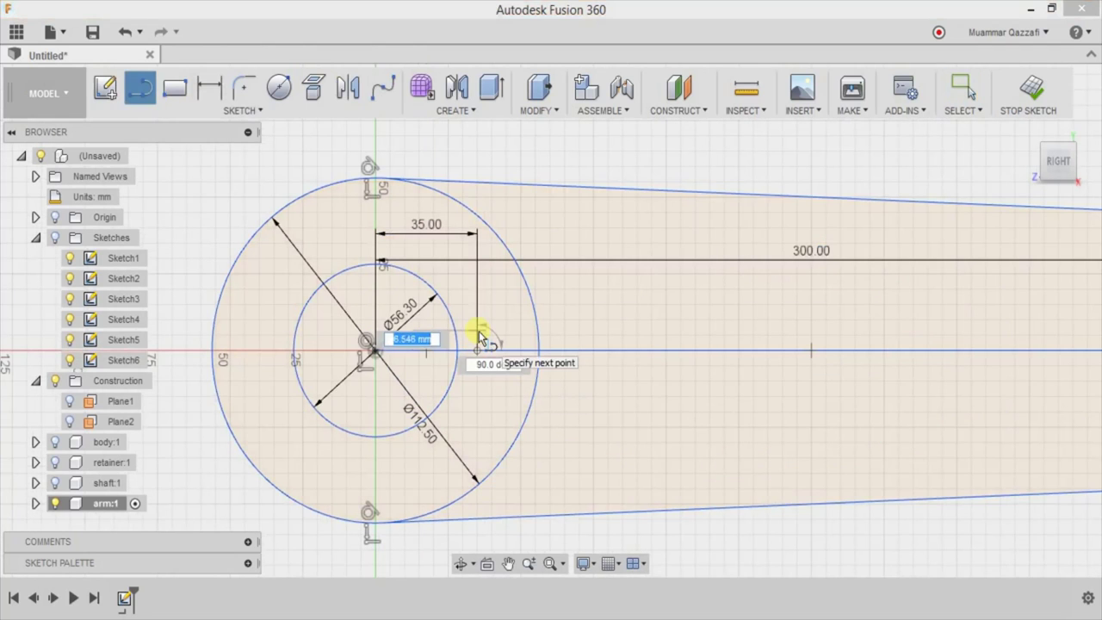
key(Return)
key(Escape)
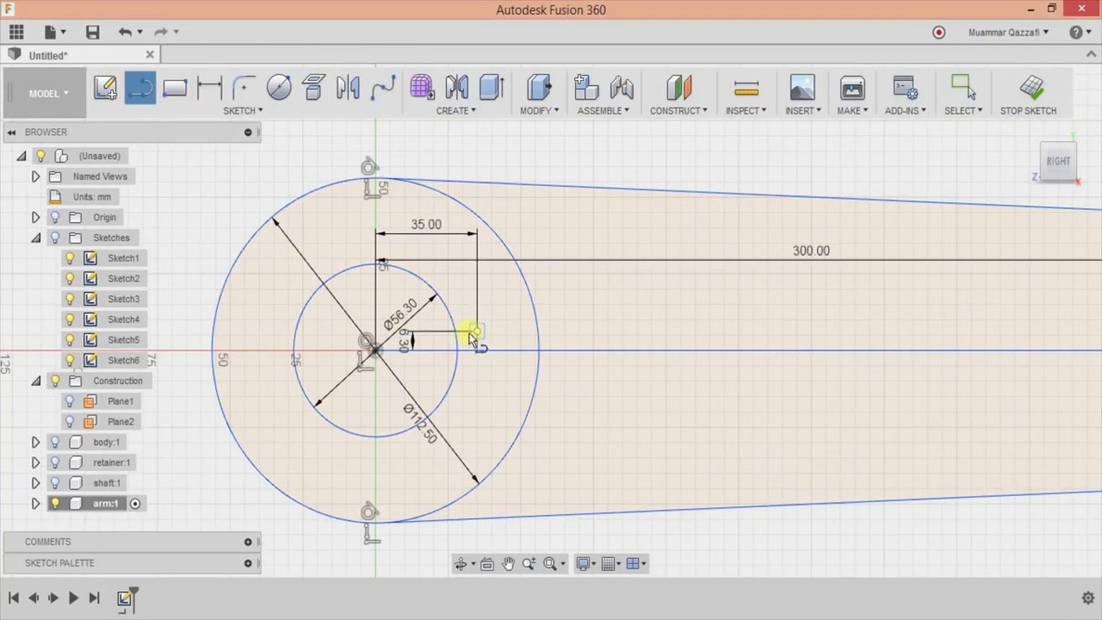
- Add the lower 6.3 mm keyway segment
click(471, 335)
text(6.3)
key(Return)
key(Escape)
key(l)
scroll(600, 432, down, 4)
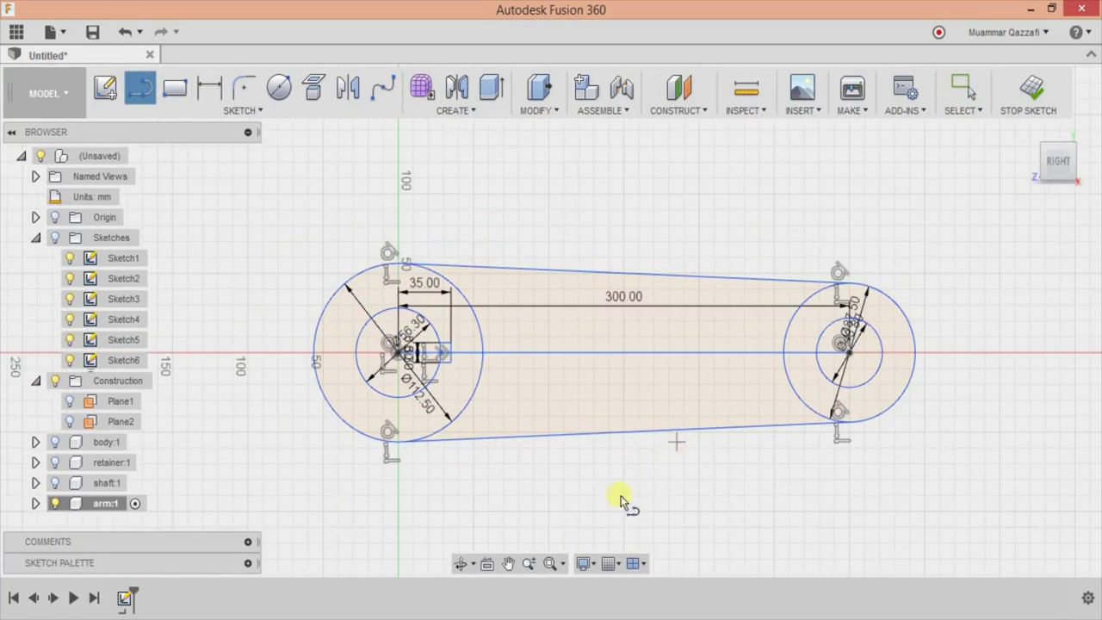
ctrl+scroll(504, 216, down, 3)
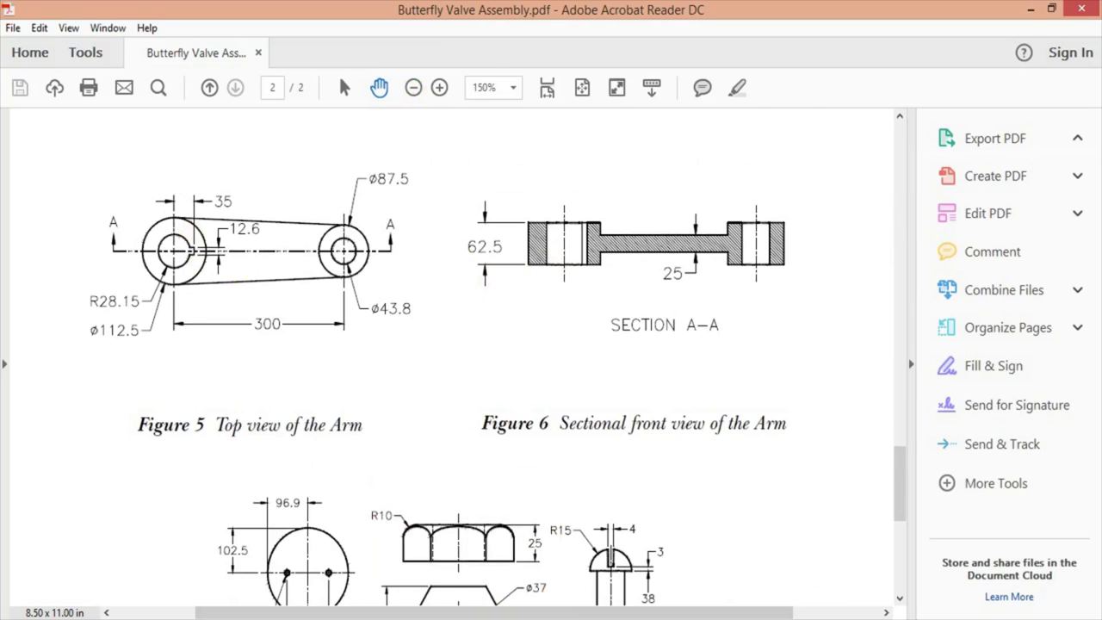
key(alt+Tab)
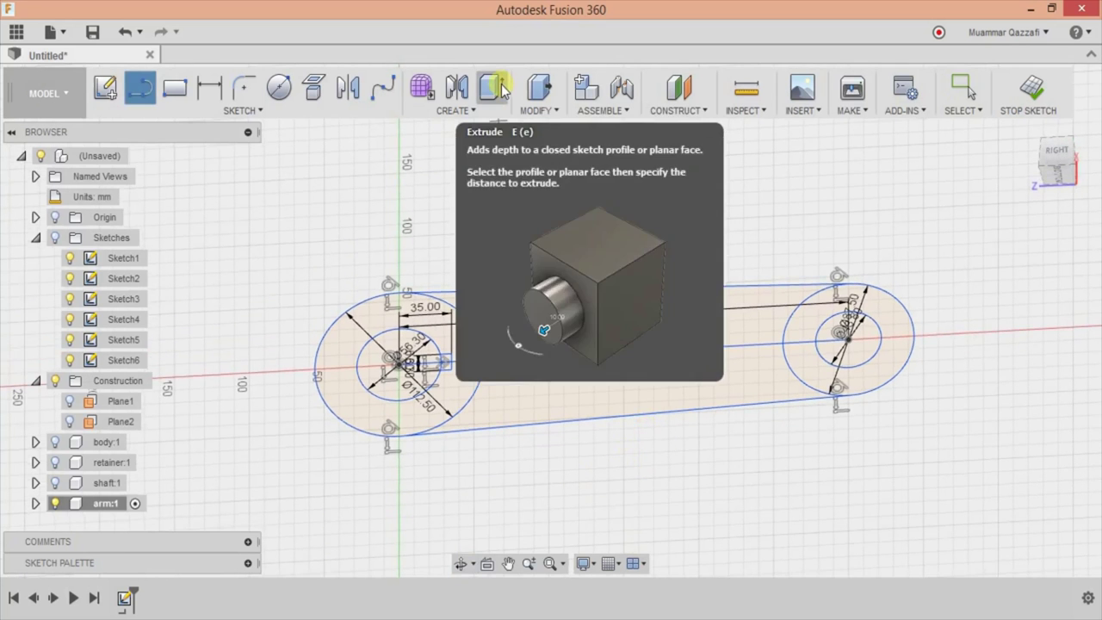
- Extrude both hub ring profiles symmetrically about the sketch plane
click(504, 89)
click(450, 319)
click(723, 310)
click(915, 249)
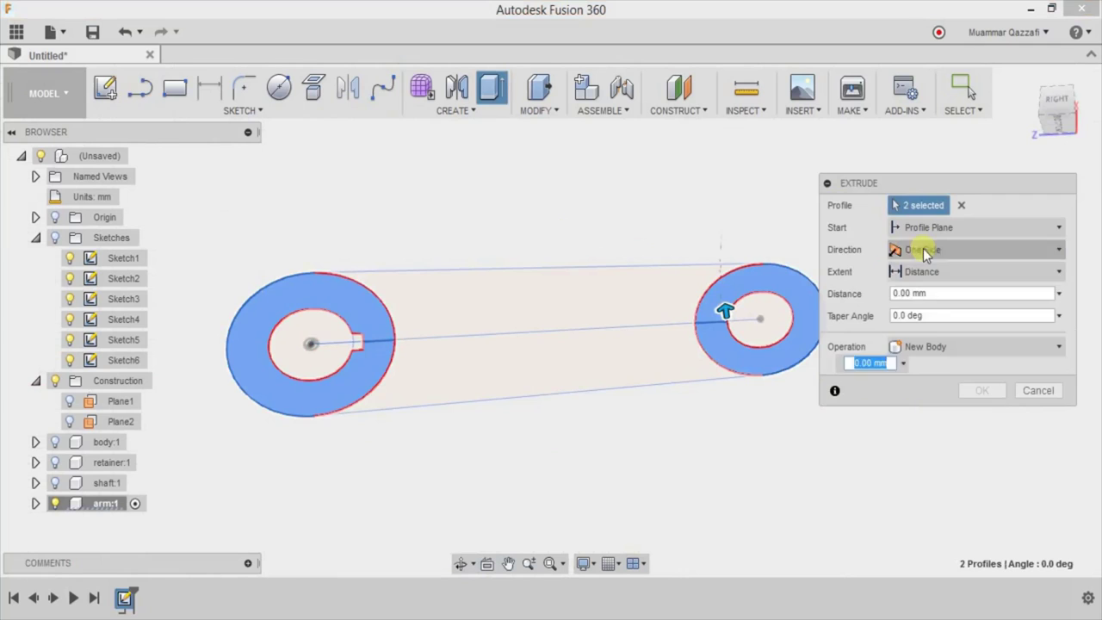
click(934, 294)
text(2.5/2)
click(982, 390)
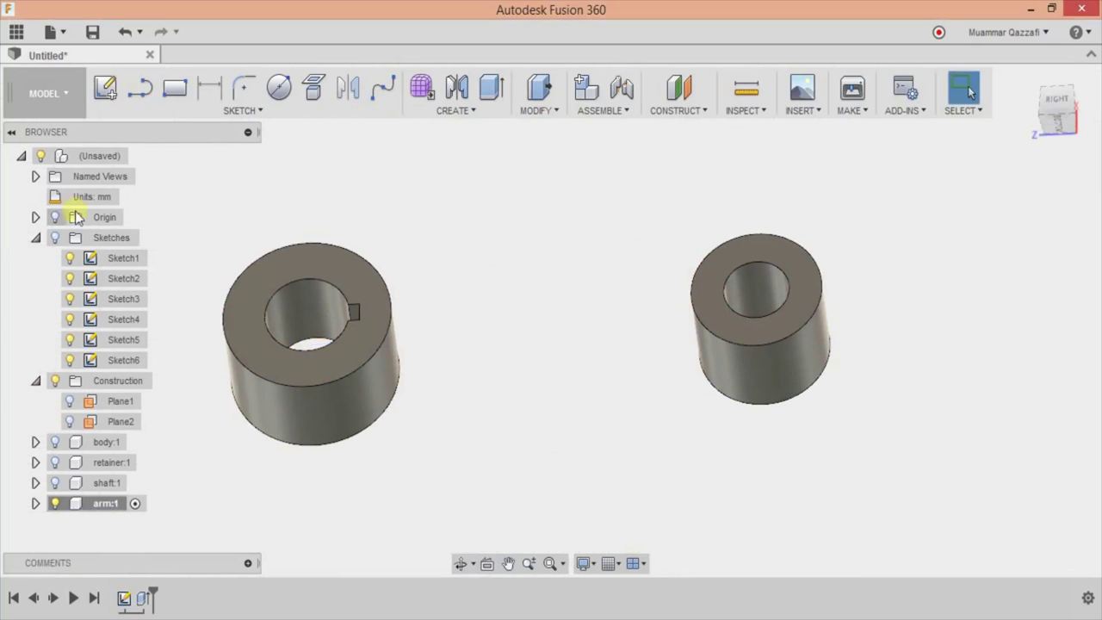
- Show Sketch1 again and extrude the web profiles 25 mm symmetric
click(70, 321)
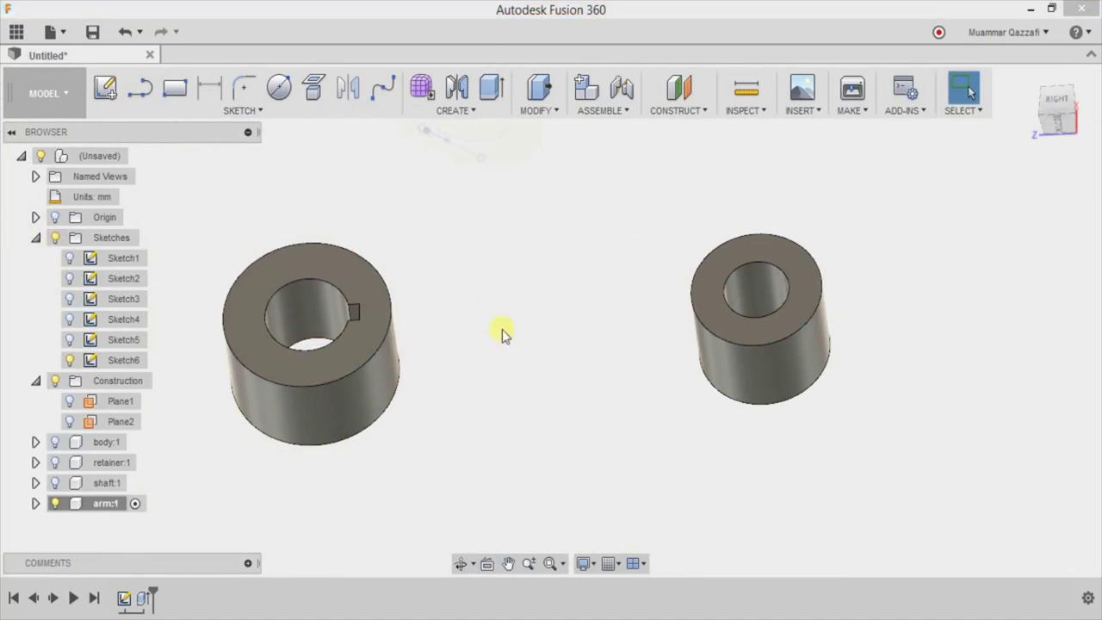
click(36, 503)
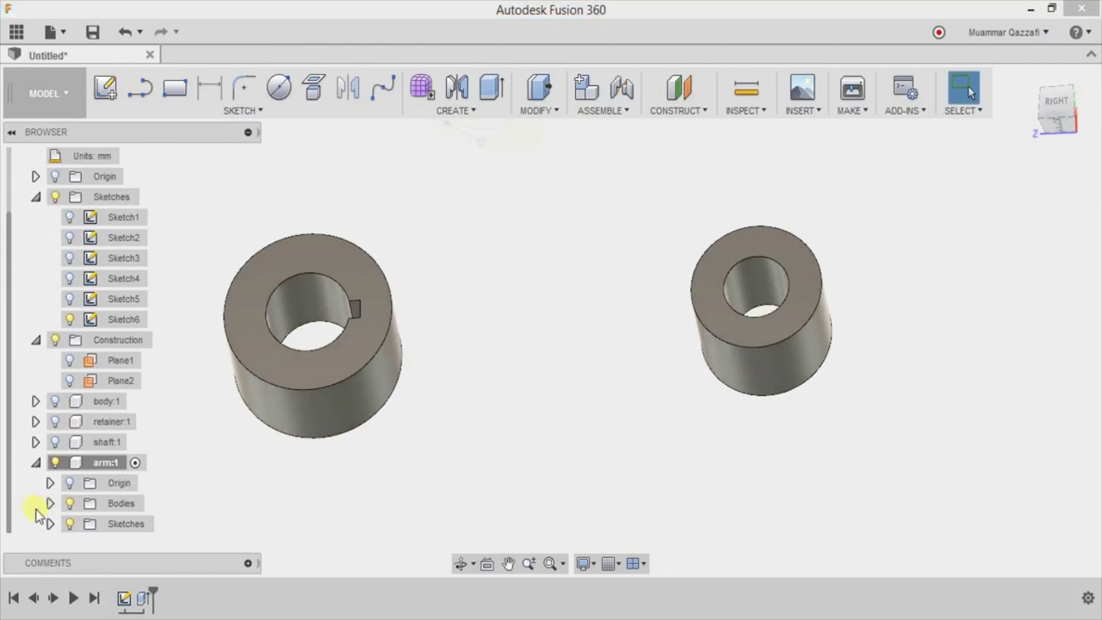
click(50, 502)
click(85, 524)
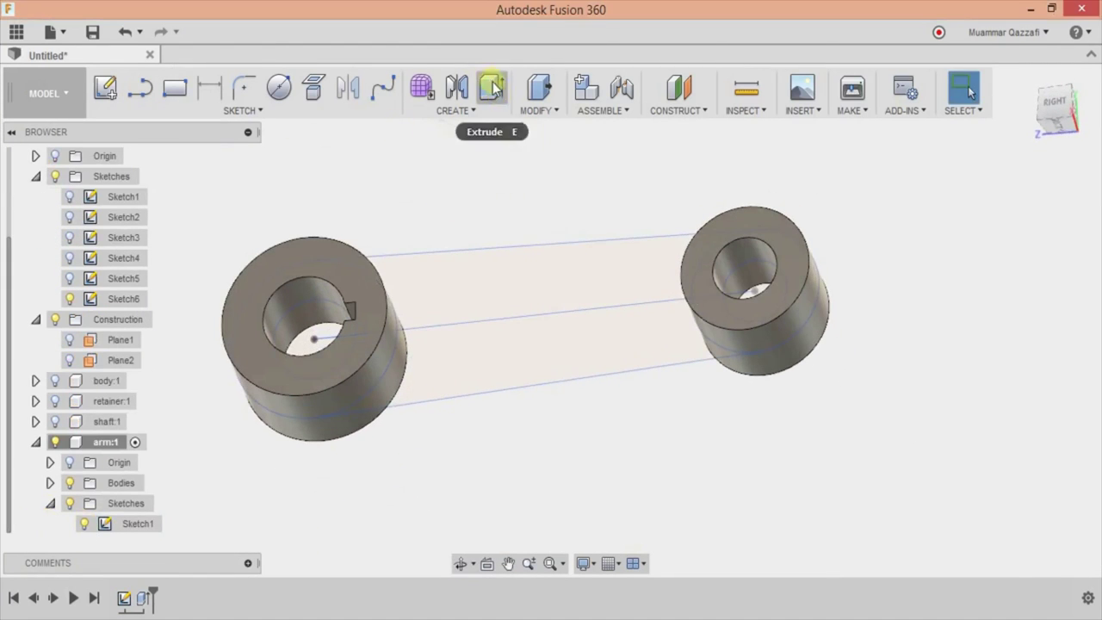
click(495, 87)
click(525, 261)
click(524, 344)
click(1001, 290)
key(alt+Tab)
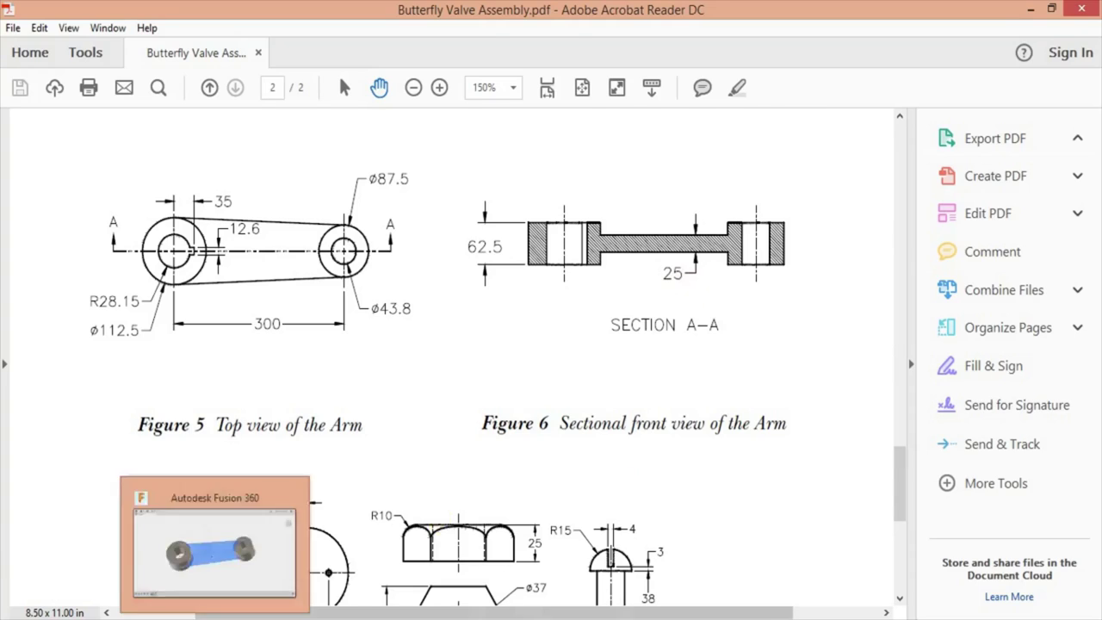
text(25)
key(Return)
- Fit the finished arm in view and collapse the browser nodes
mouse_move(817, 456)
shift+middle_down()
mouse_move(804, 307)
mouse_move(728, 305)
mouse_move(750, 442)
mouse_move(638, 445)
shift+middle_up()
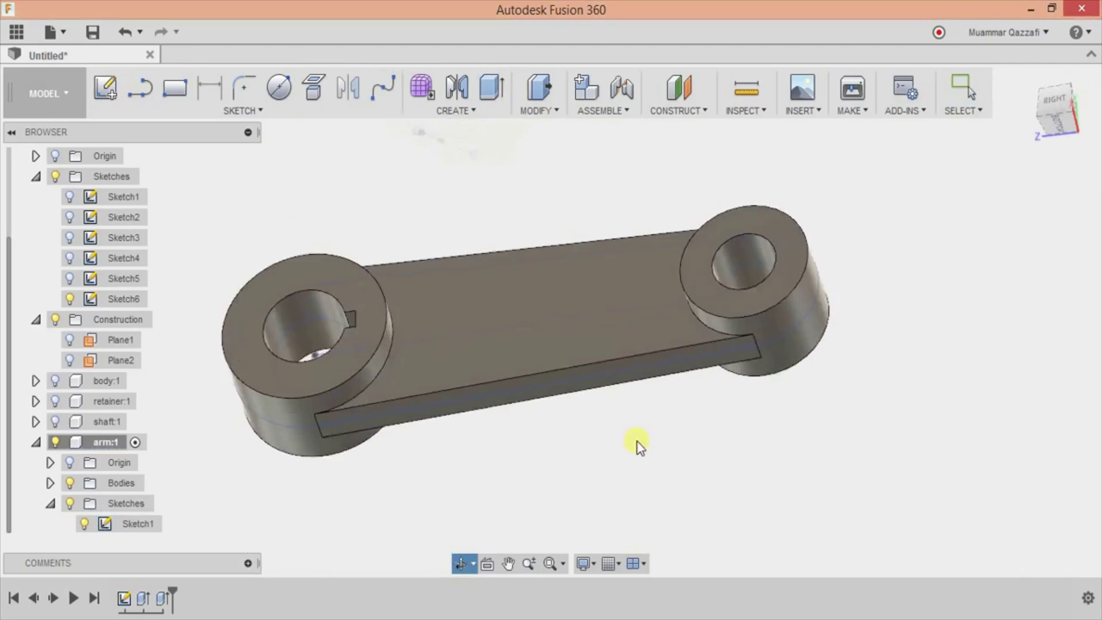
key(F6)
click(36, 442)
click(36, 379)
click(36, 238)
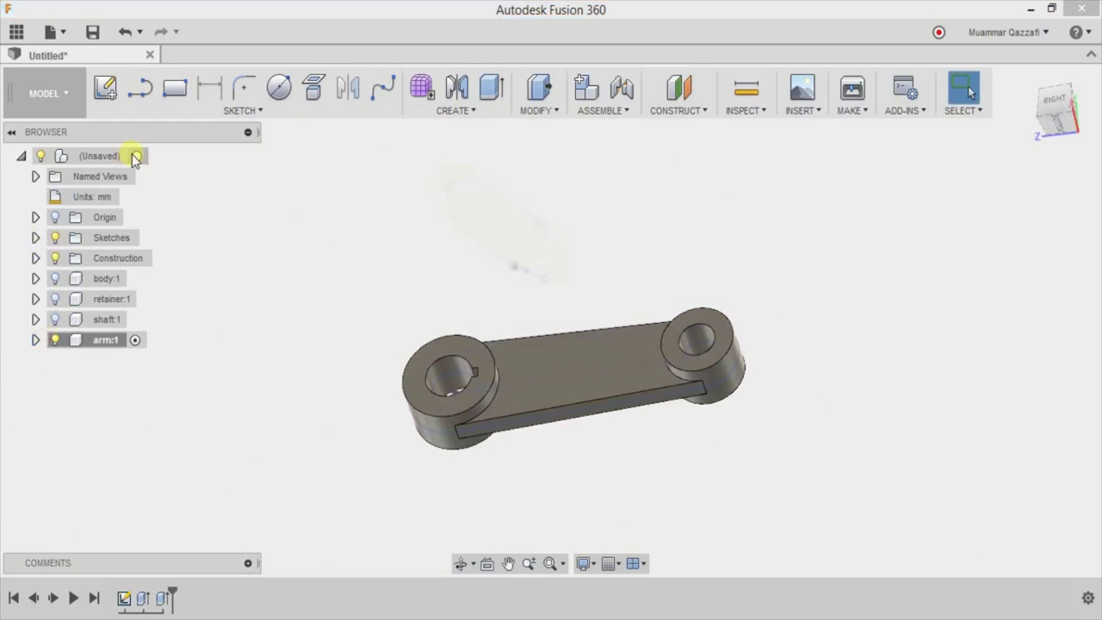
- Activate the root assembly and create a new component named plate
click(135, 156)
mouse_move(934, 447)
shift+middle_down()
mouse_move(603, 462)
mouse_move(523, 423)
mouse_move(733, 408)
mouse_move(829, 447)
mouse_move(698, 459)
mouse_move(782, 502)
shift+middle_up()
key(Escape)
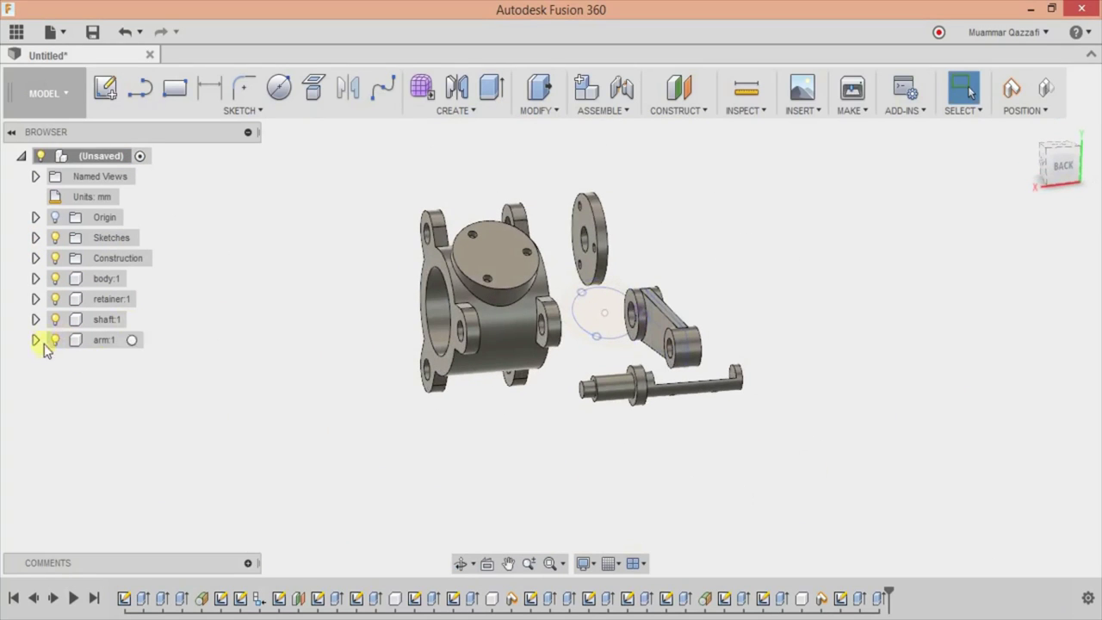
right_click(573, 311)
click(411, 488)
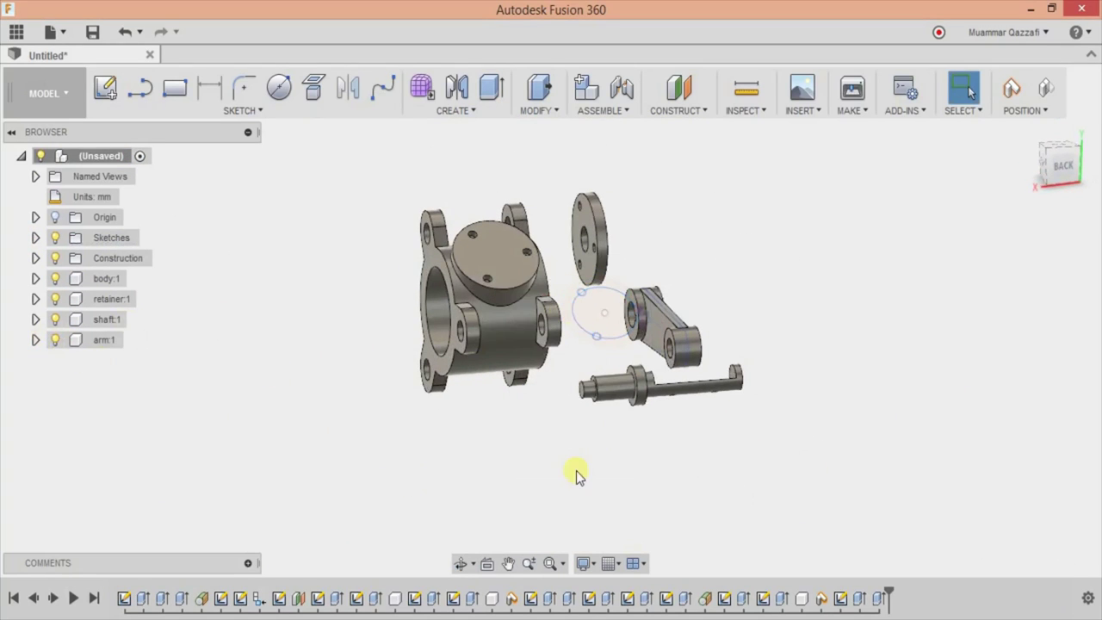
click(586, 92)
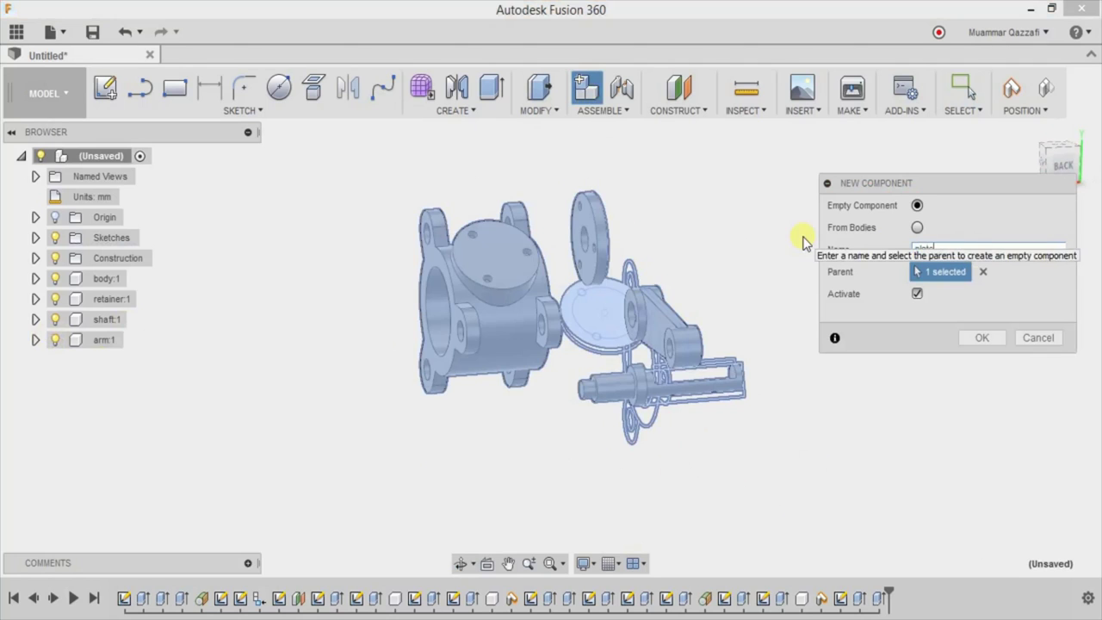
click(982, 337)
- Hide the retainer, shaft, arm and valve body components
click(55, 339)
click(55, 319)
click(55, 299)
click(55, 278)
- Sketch the plate's Ø193.8 mm circle centred on the origin
key(c)
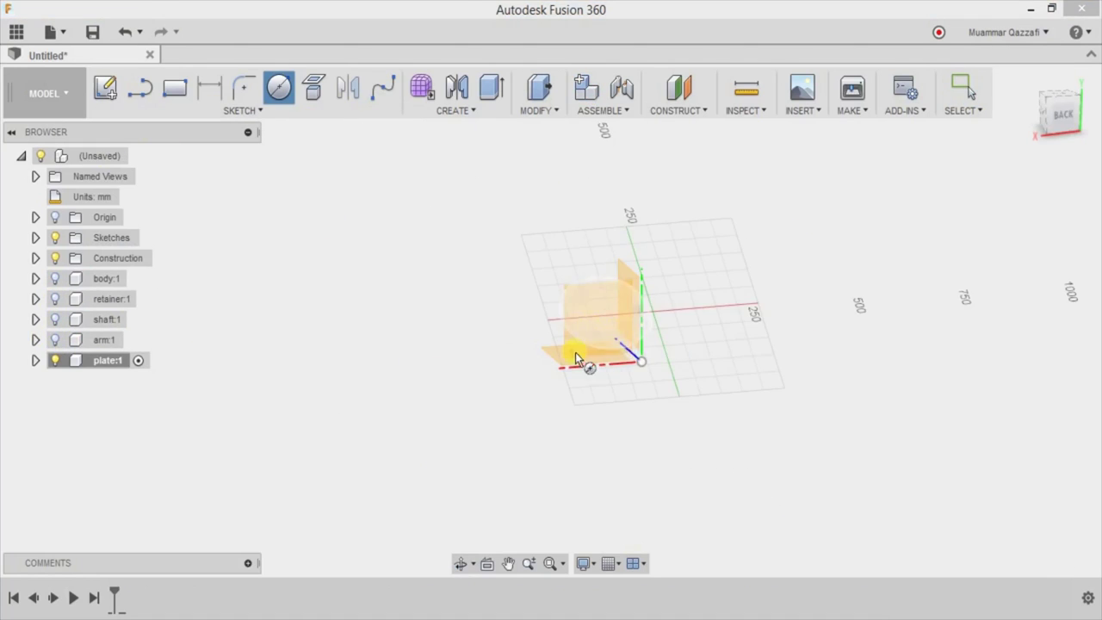
click(586, 335)
click(625, 336)
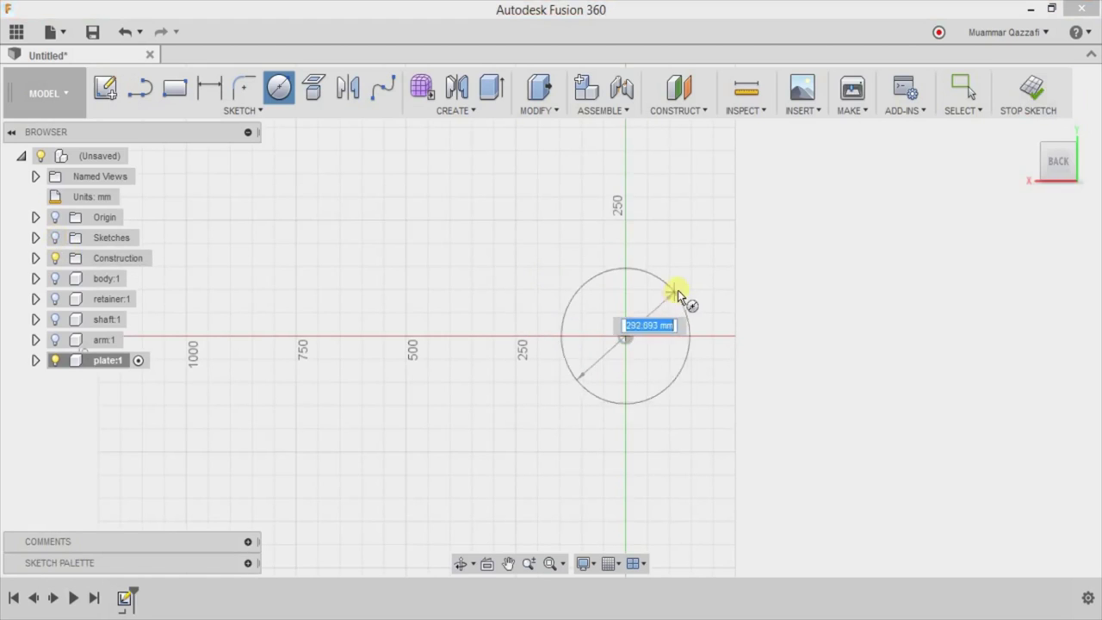
click(465, 551)
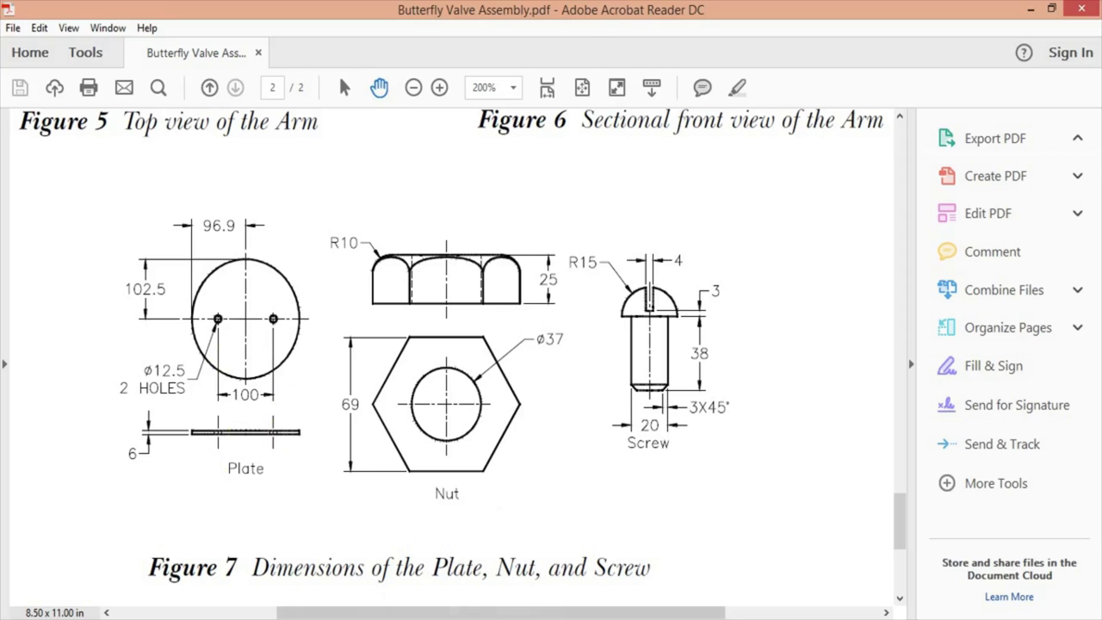
click(464, 551)
text(93.8)
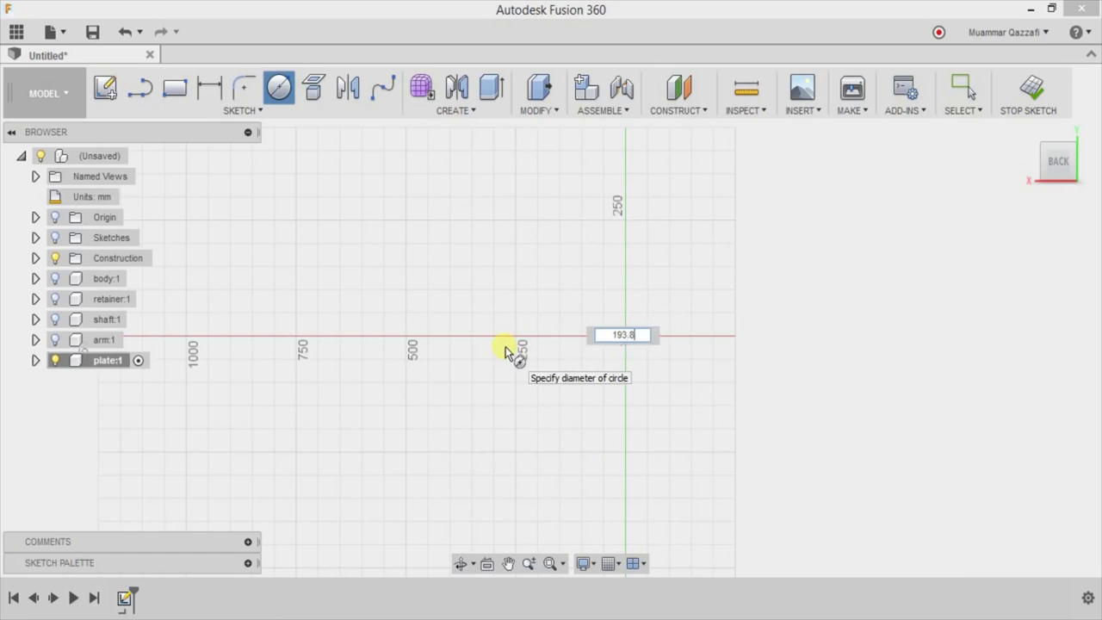
key(Return)
key(Escape)
scroll(697, 350, up, 3)
click(465, 551)
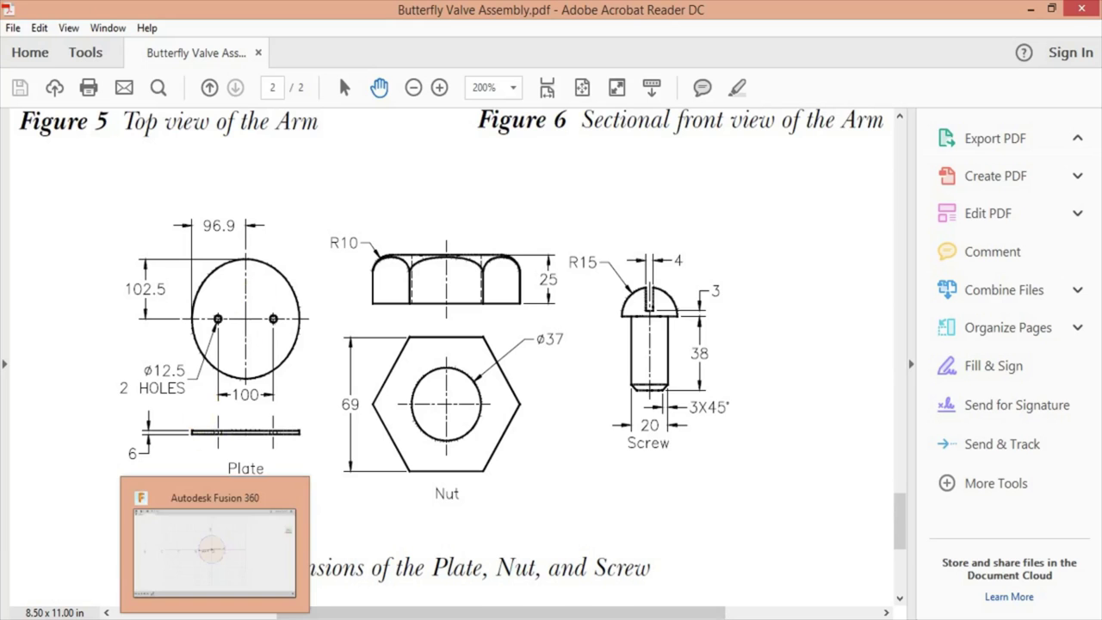
click(207, 551)
- Draw two 50 mm construction lines left and right from the circle centre
click(455, 282)
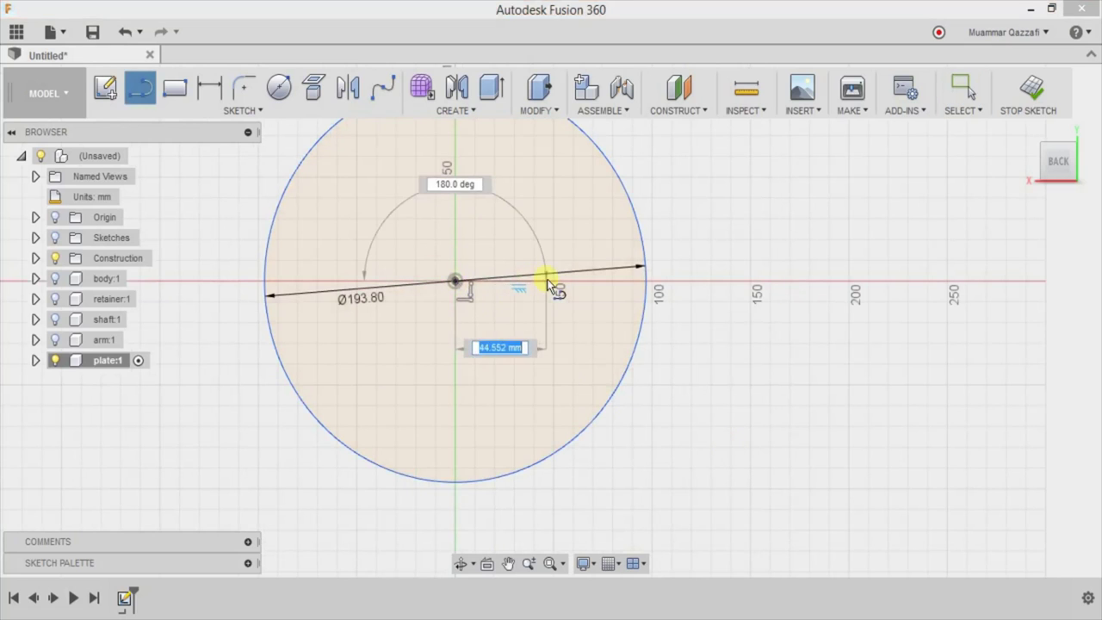
key(Return)
key(Escape)
key(l)
click(455, 282)
text(50)
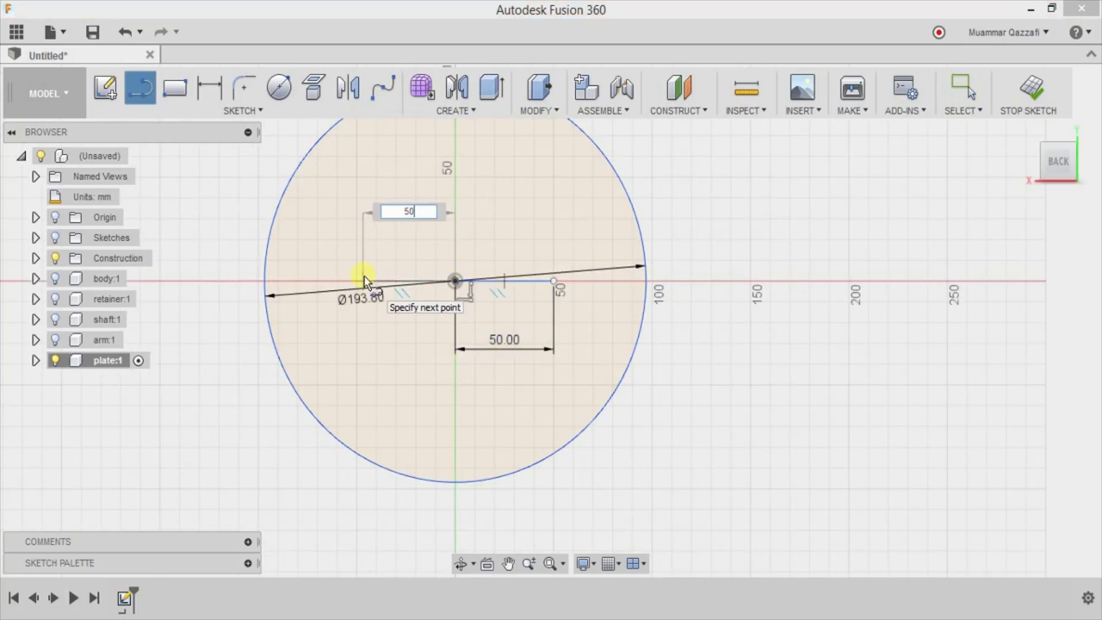
key(Return)
key(Escape)
- Add two Ø12.5 mm hole circles at the ends of the 50 mm lines
key(c)
click(554, 282)
text(12.5)
key(Return)
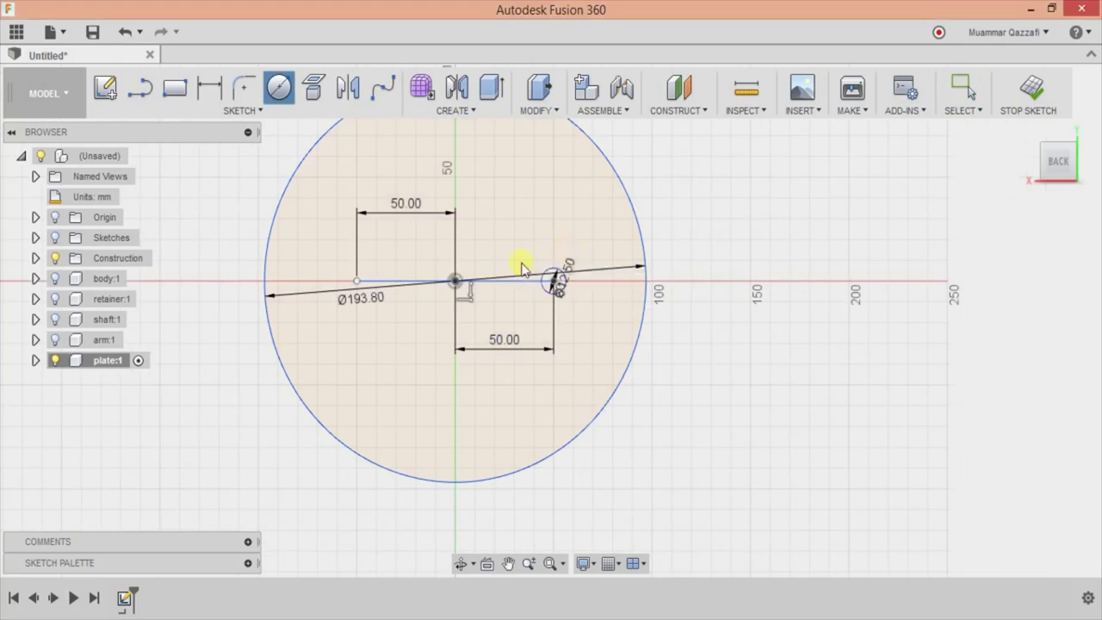
click(356, 281)
text(12.5)
key(Return)
key(alt+Tab)
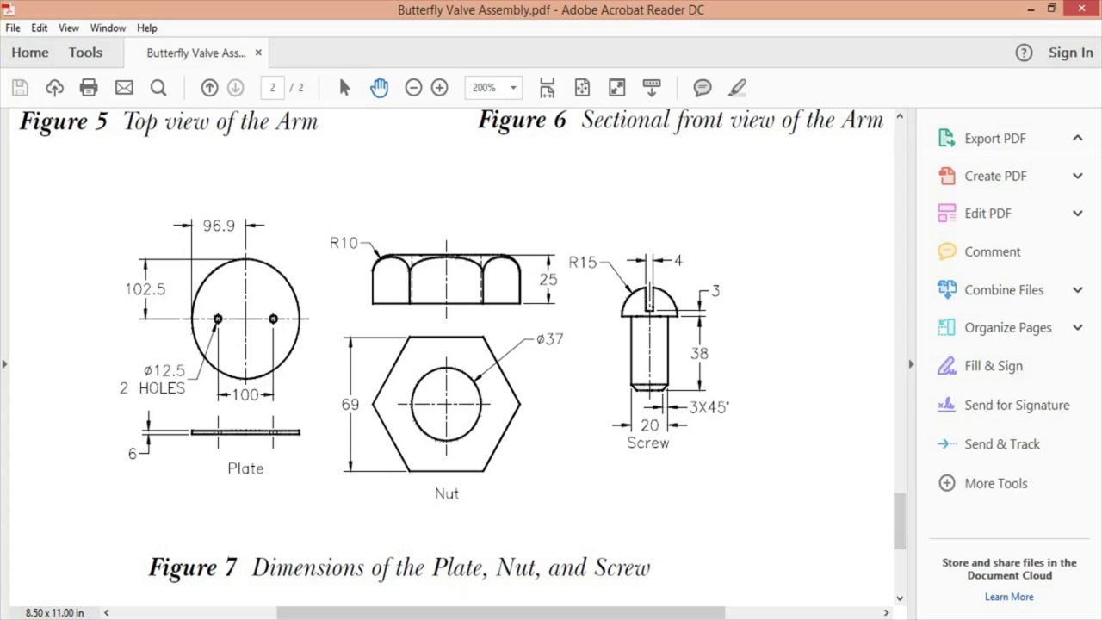
- Extrude the plate profile 3 mm thick and orbit to check its thickness
key(alt+Tab)
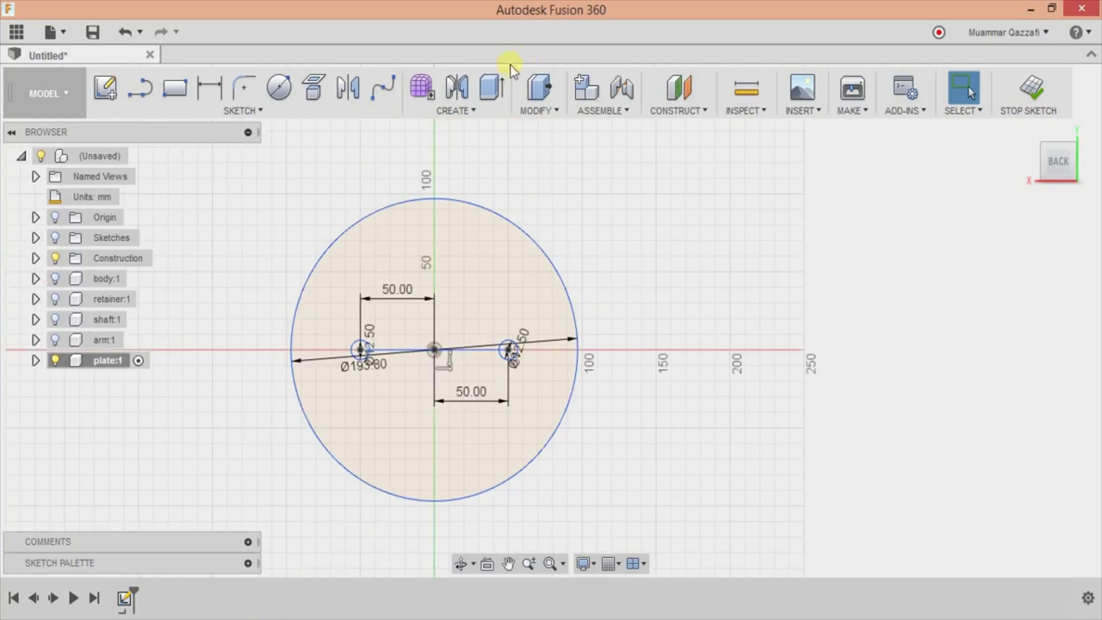
click(492, 87)
text(3)
click(990, 391)
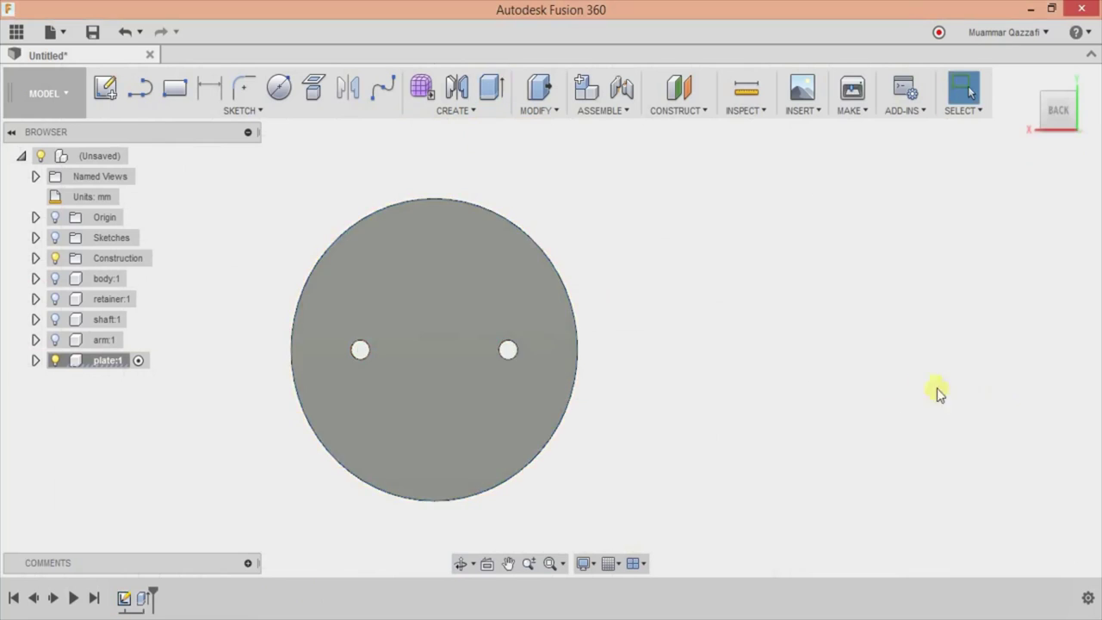
mouse_move(769, 374)
shift+middle_down()
mouse_move(606, 396)
mouse_move(318, 408)
shift+middle_up()
key(alt+Tab)
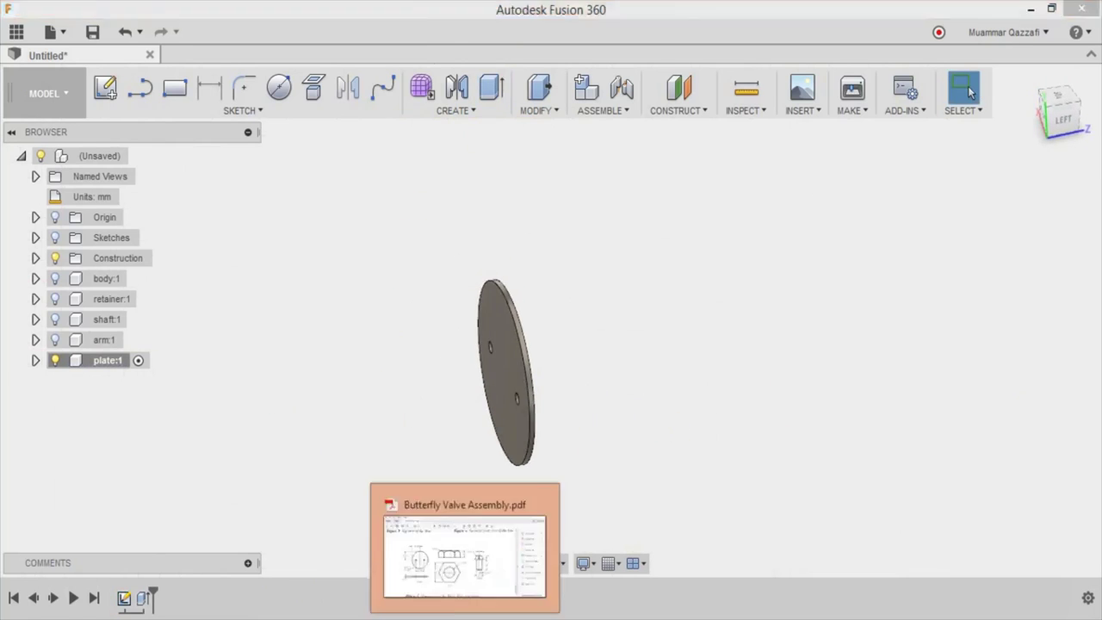
key(alt+Tab)
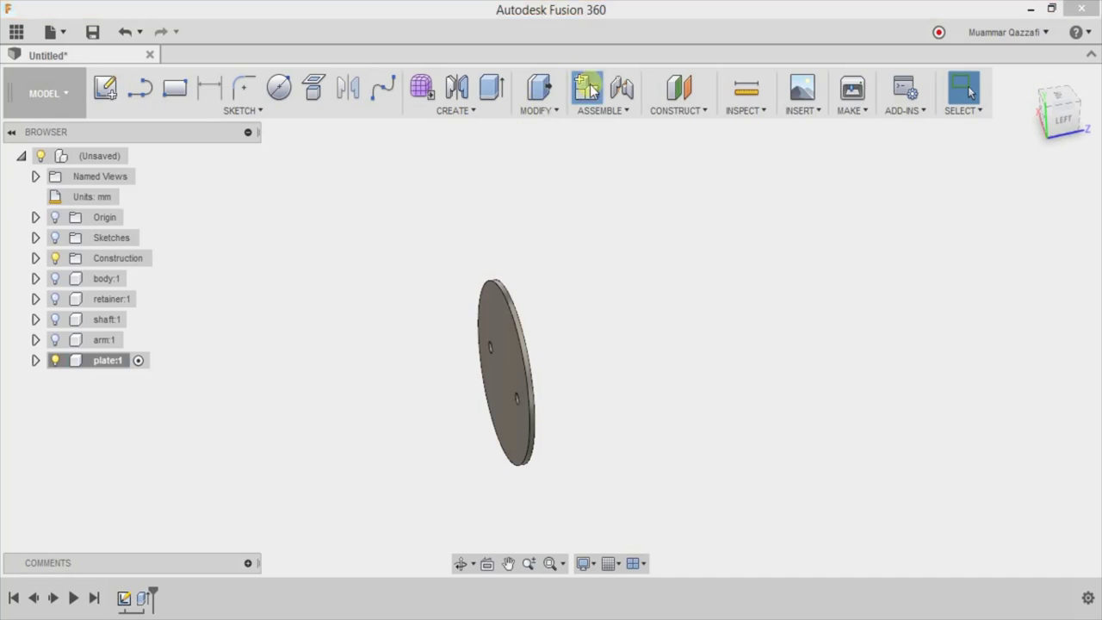
click(586, 87)
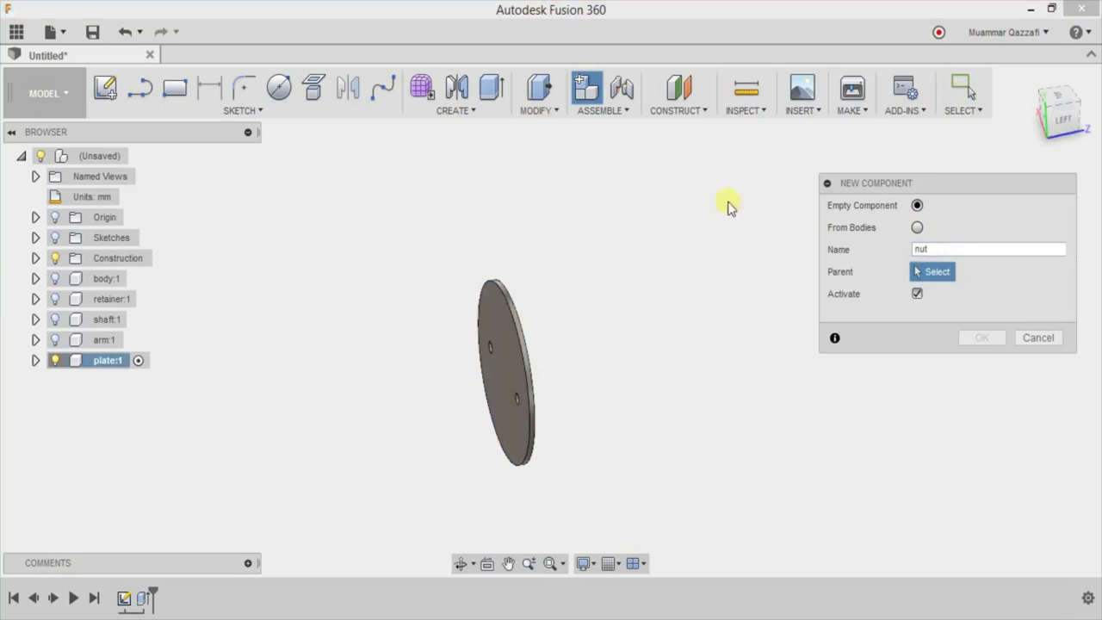
- Create the nut component and sketch a Ø37 mm hole circle at the origin
click(981, 338)
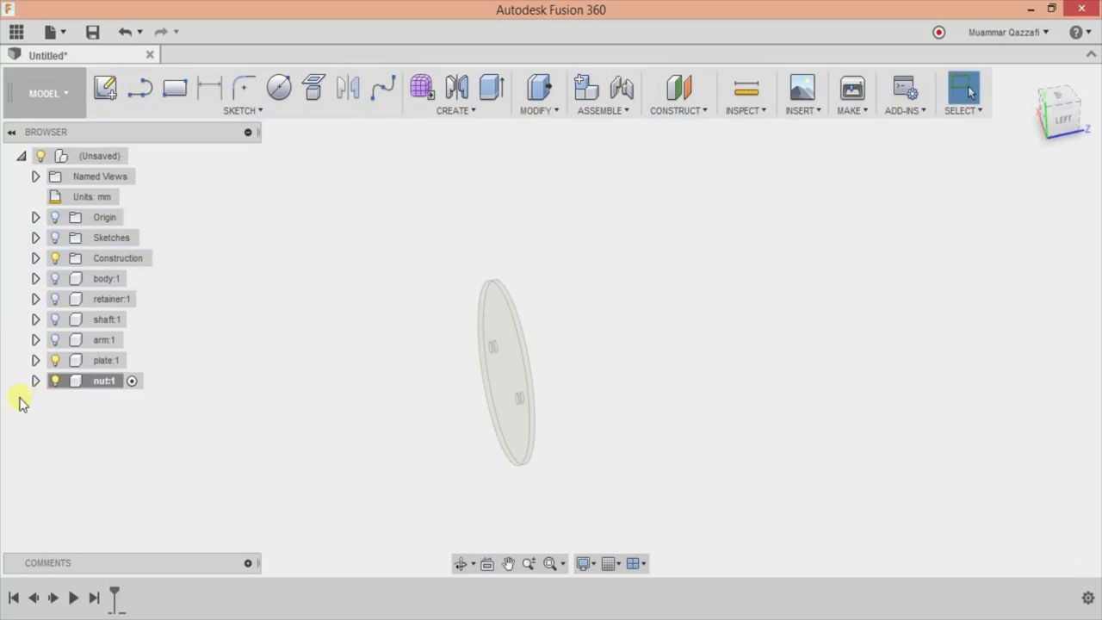
click(108, 86)
click(581, 327)
key(alt+Tab)
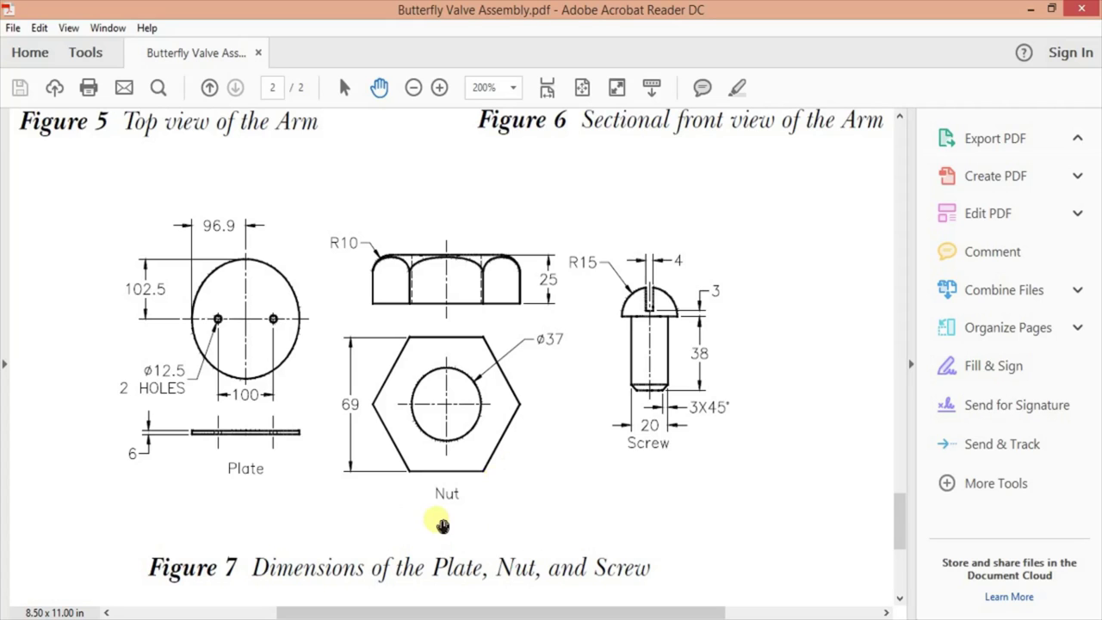
key(alt+Tab)
click(473, 356)
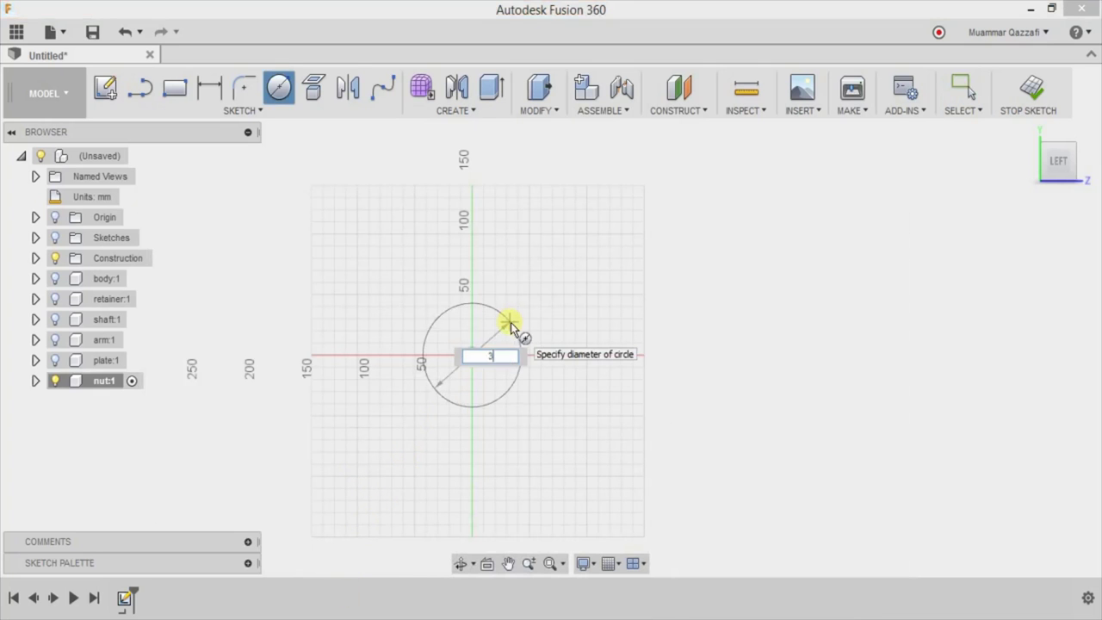
text(37)
key(Return)
- Draw a circumscribed hexagon at the origin and dimension it 69 mm across
click(243, 110)
mouse_move(121, 225)
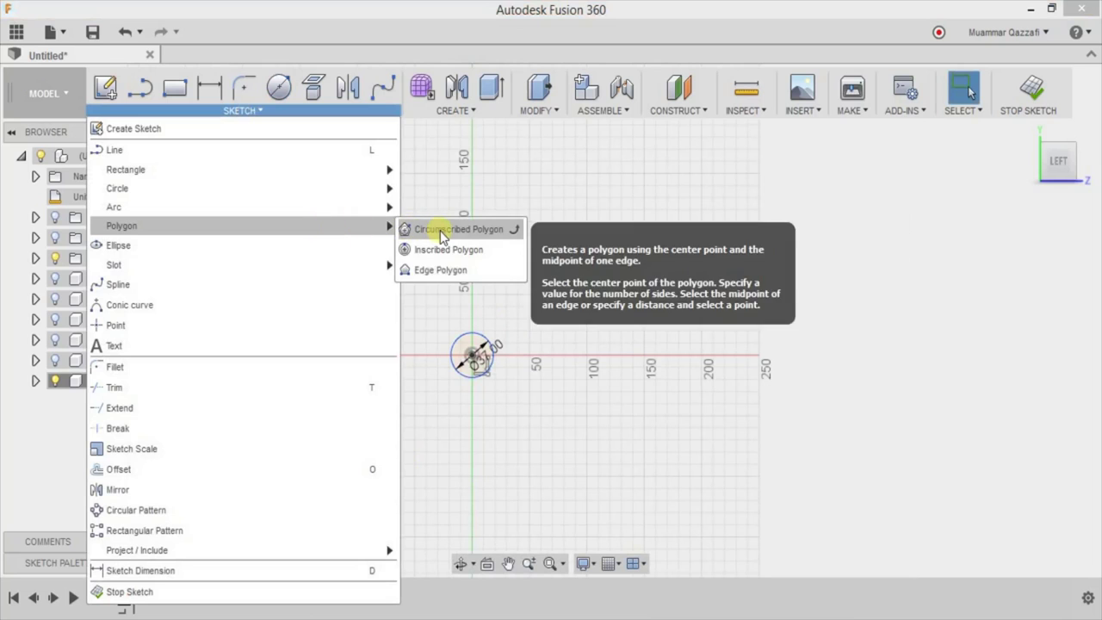
click(435, 226)
click(473, 355)
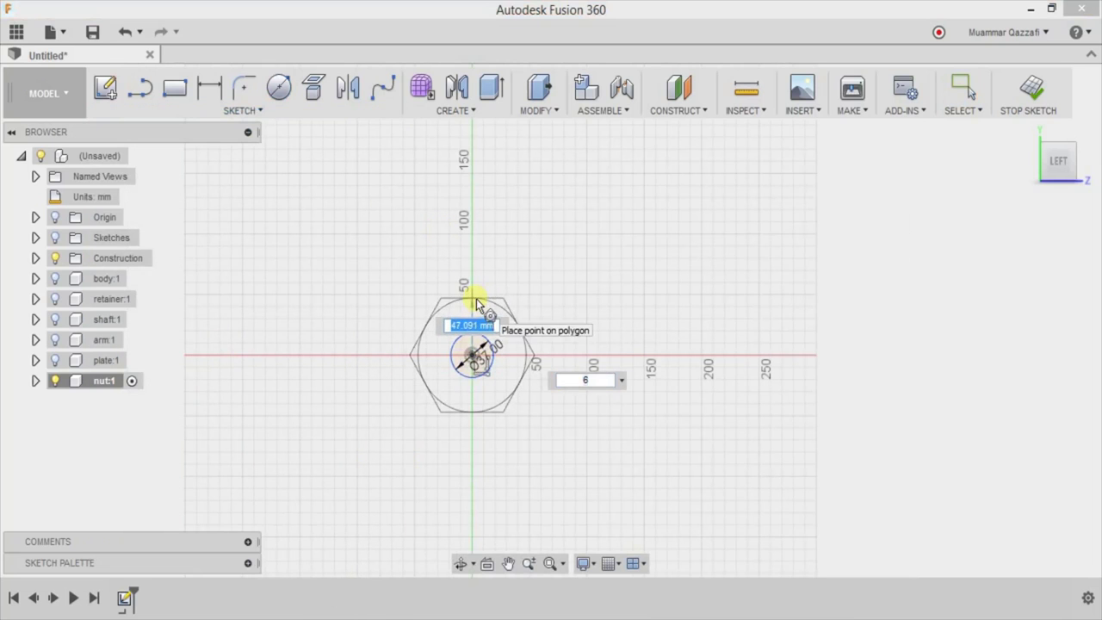
click(476, 302)
click(210, 88)
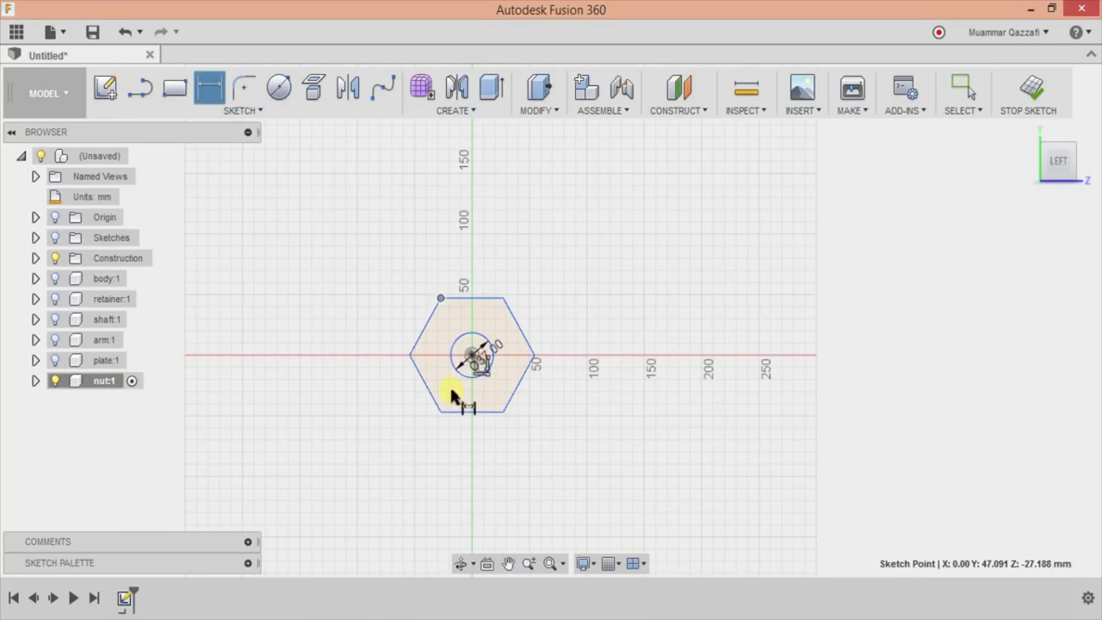
click(347, 360)
key(alt+Tab)
key(alt+Tab)
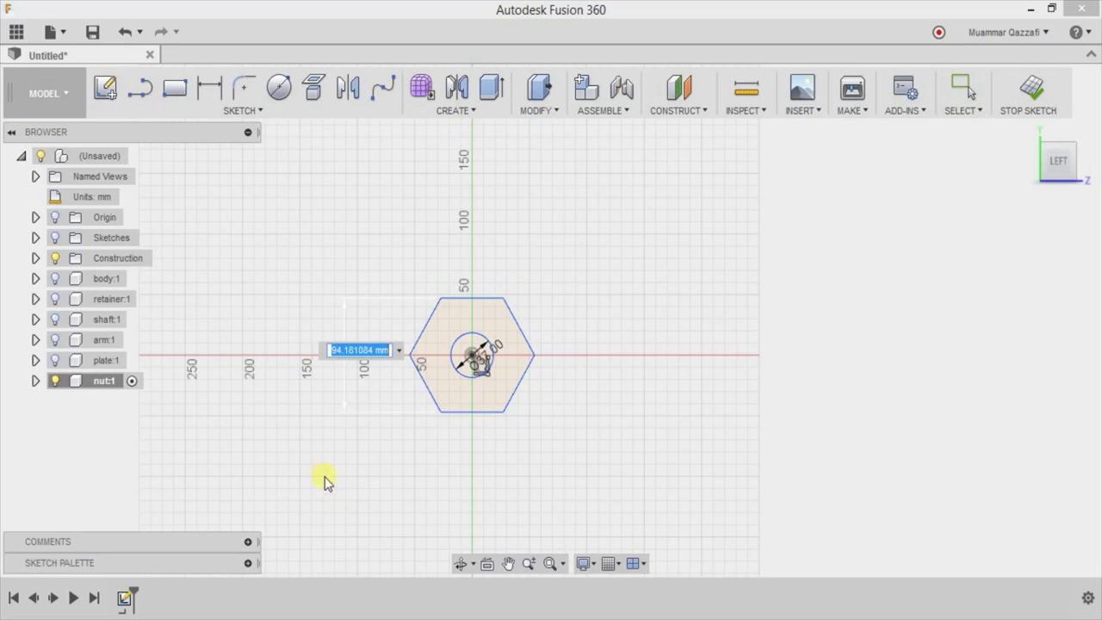
key(Return)
scroll(615, 413, up, 2)
scroll(615, 413, up, 1)
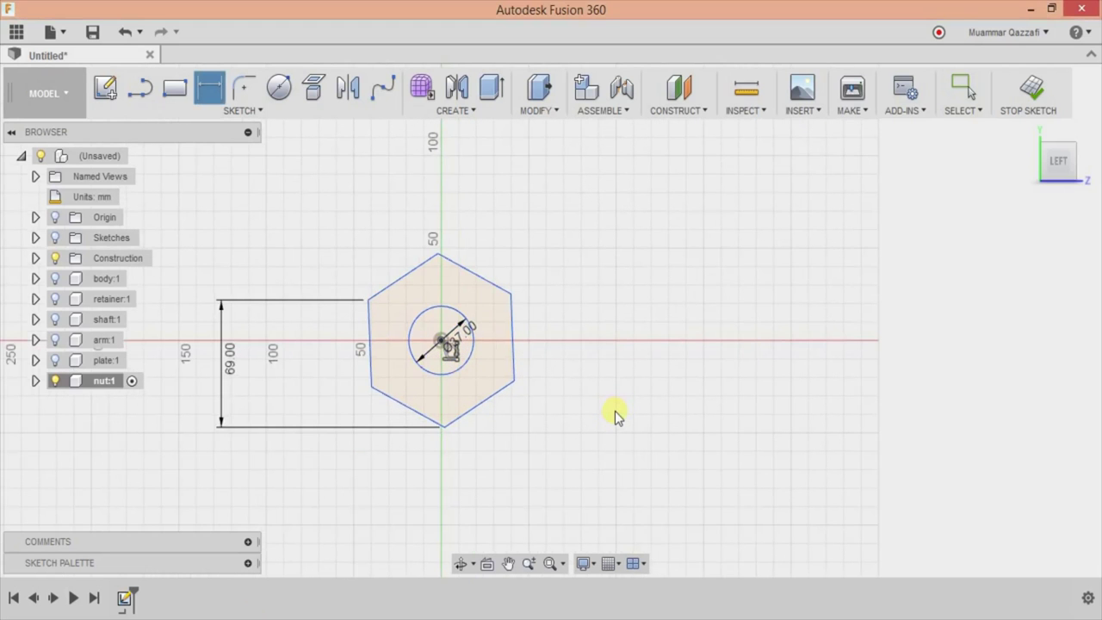
key(alt+Tab)
key(alt+Tab)
key(alt+Tab)
key(alt+Tab)
- Delete the 69 mm dimension and shrink the hexagon by dragging a corner
click(231, 362)
key(Delete)
drag(370, 301, 382, 306)
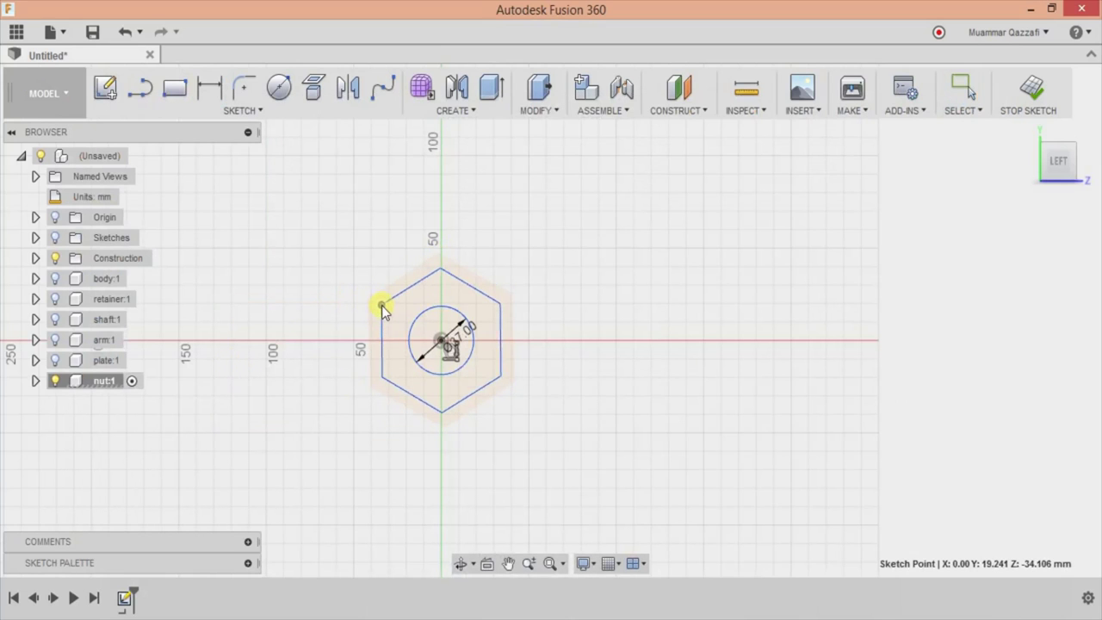
key(e)
key(alt+Tab)
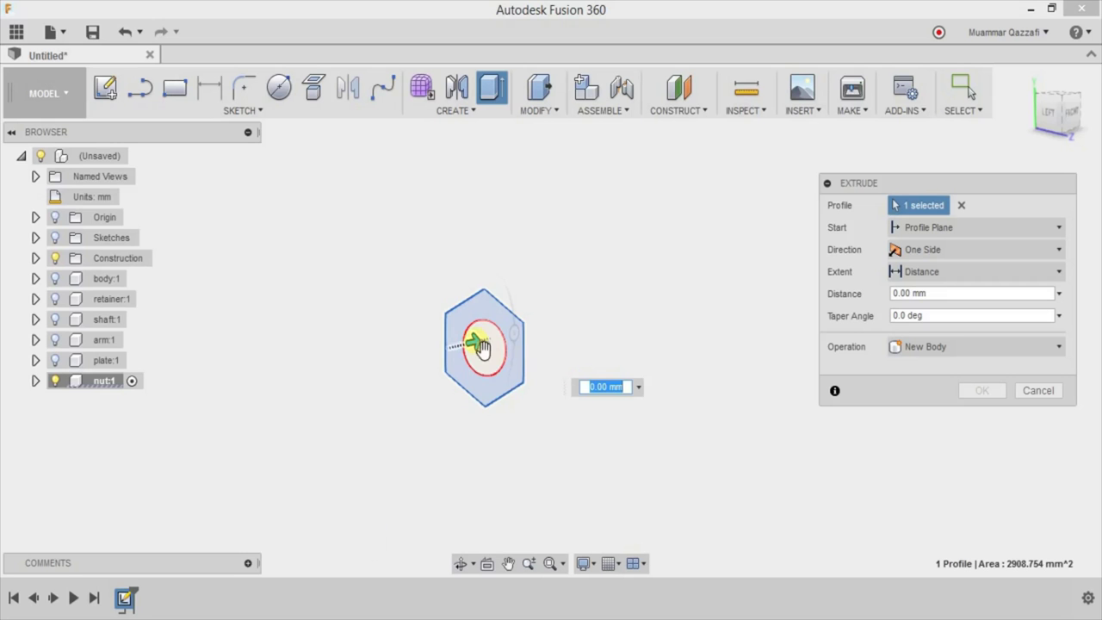
- Commit the nut extrusion and round its front face edges with a 5 mm rule fillet
key(Return)
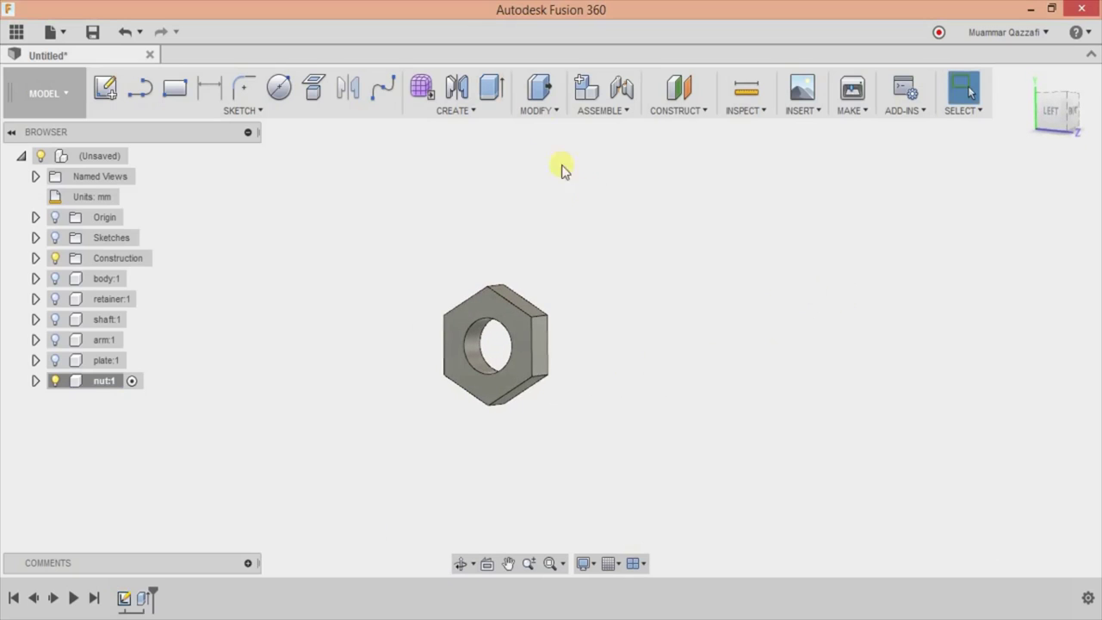
click(539, 94)
click(549, 170)
click(485, 357)
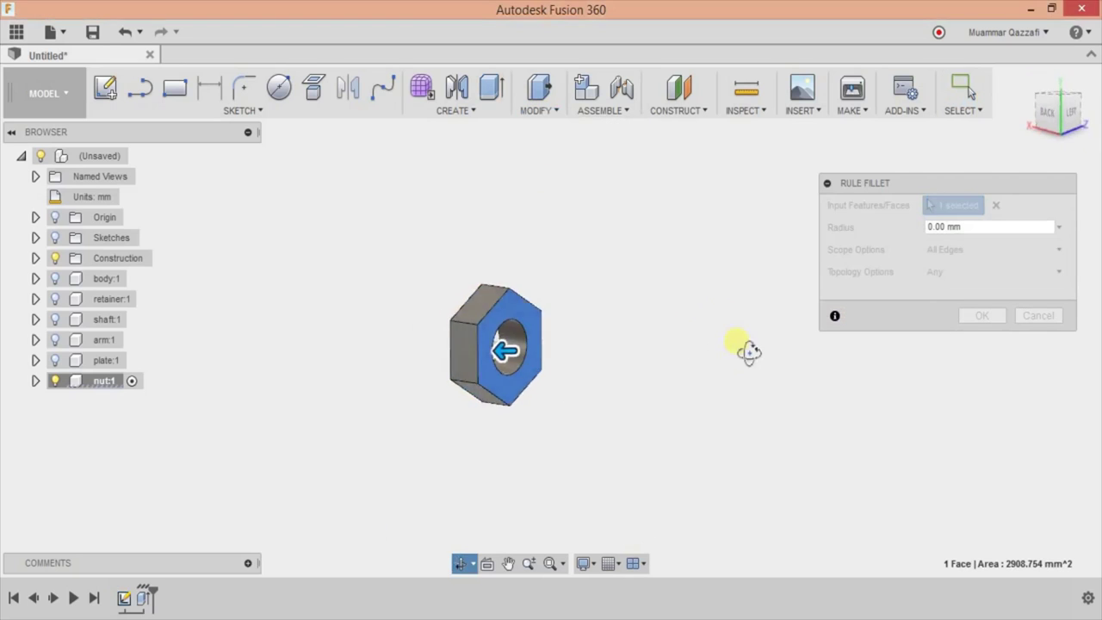
drag(747, 348, 973, 323)
mouse_move(972, 323)
shift+middle_down()
mouse_move(683, 247)
mouse_move(704, 293)
shift+middle_up()
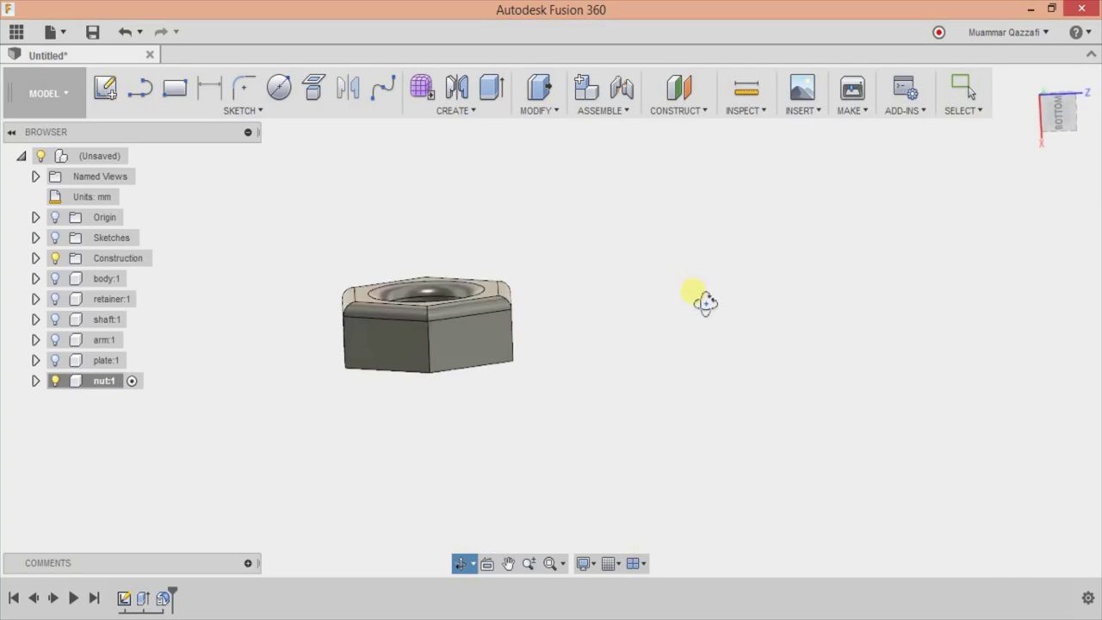
shift+middle_drag(700, 332, 702, 326)
key(alt+Tab)
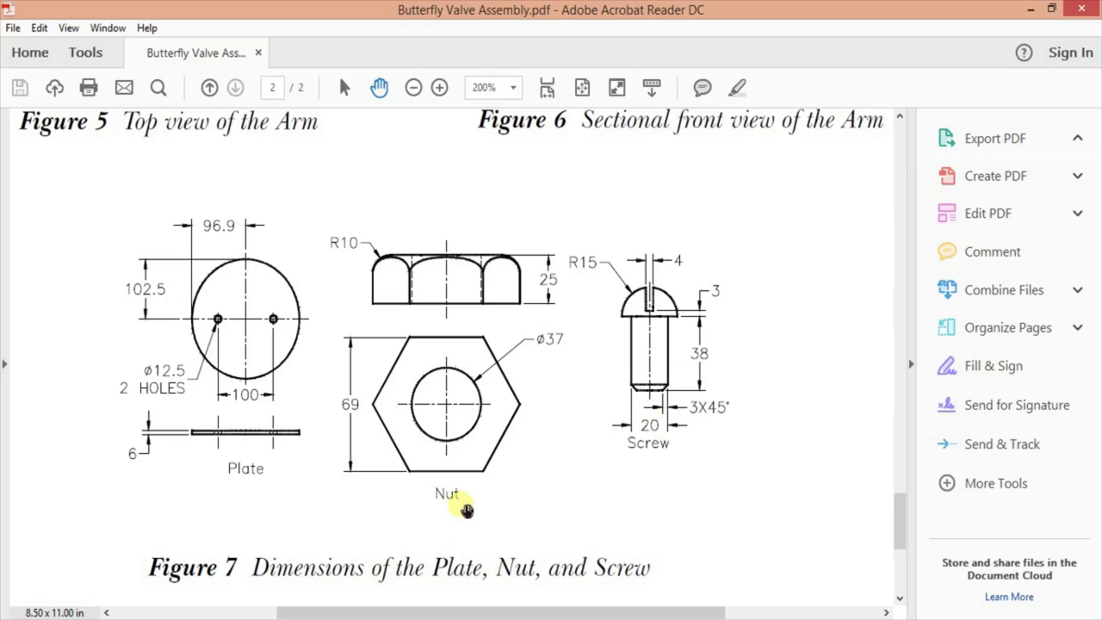
key(alt+Tab)
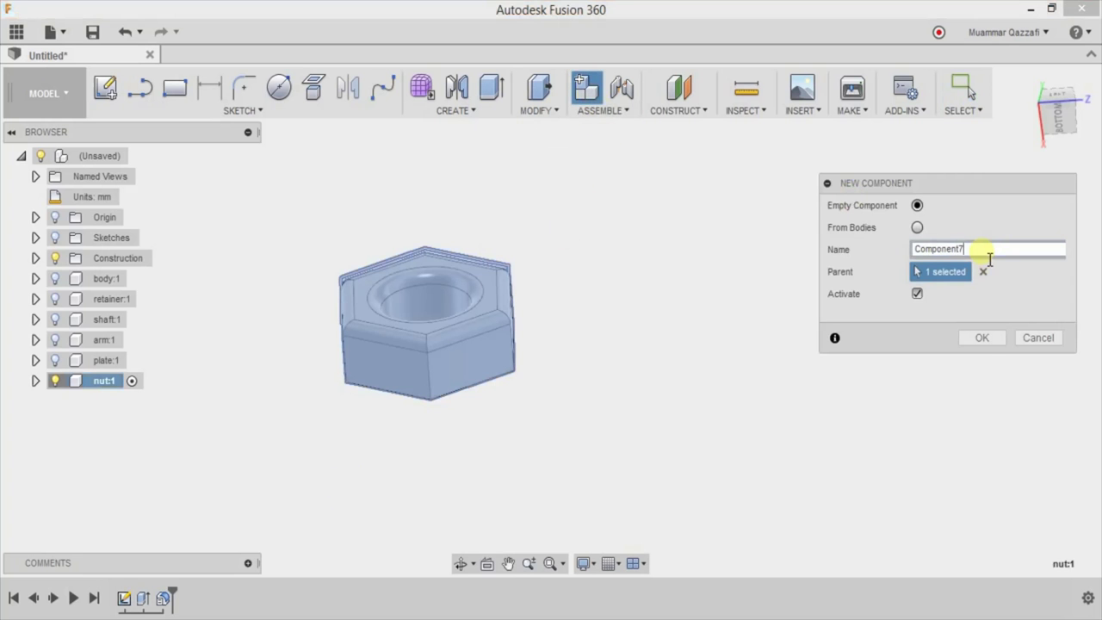
- Create the screw component under the root instead of the nut, and hide nut:1
click(990, 337)
key(ctrl+z)
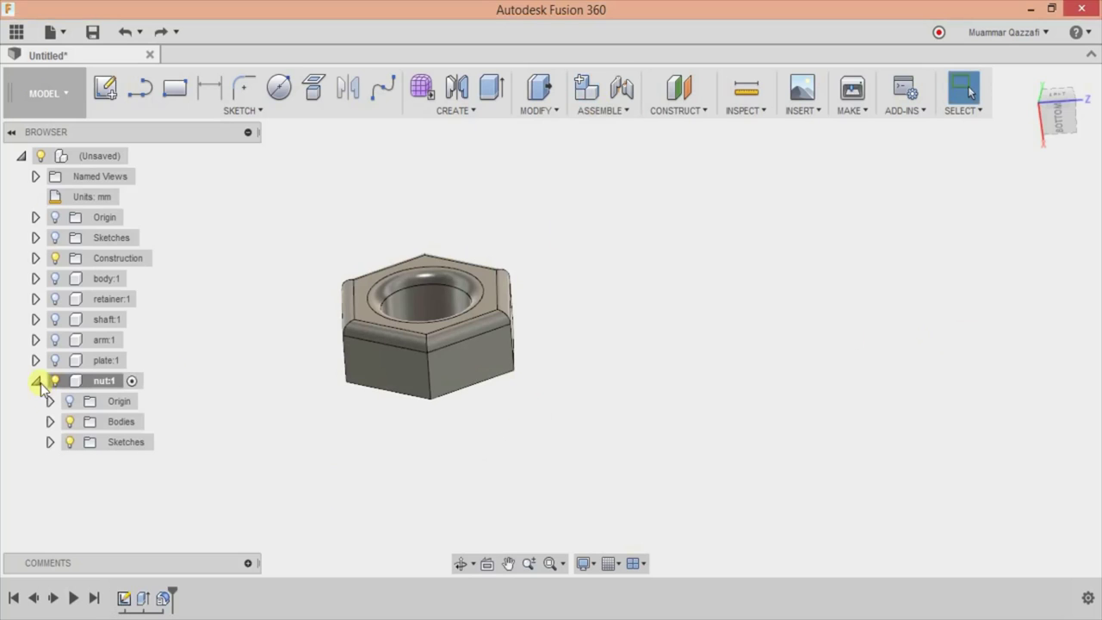
click(586, 92)
click(103, 155)
click(981, 338)
click(35, 381)
click(55, 381)
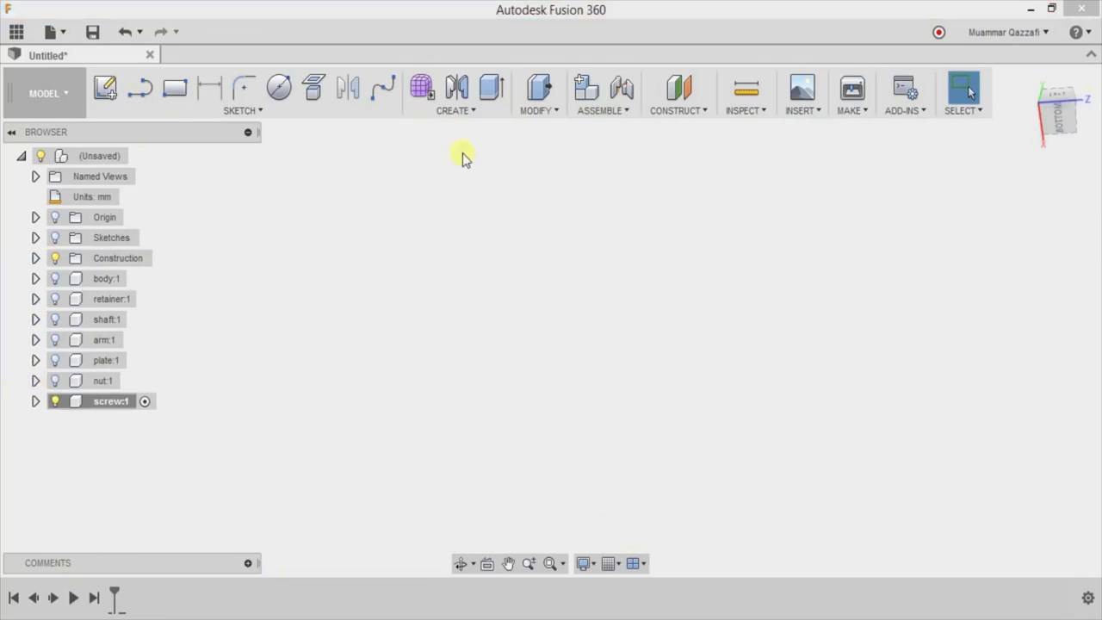
- Start the screw sketch with a Ø30 mm circle at the origin
click(1029, 82)
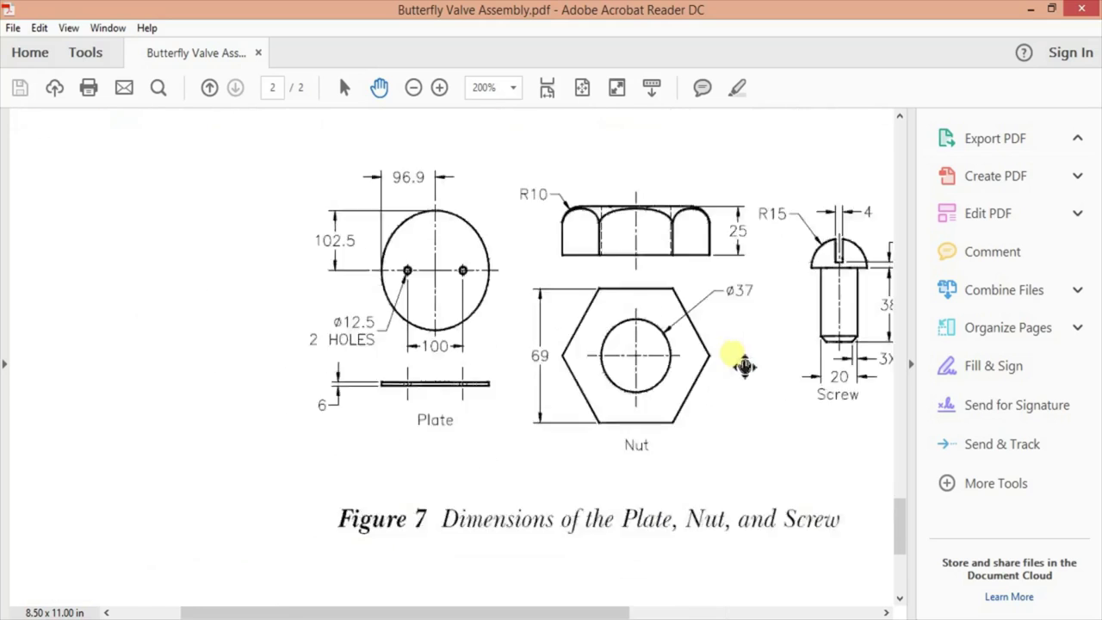
drag(744, 366, 499, 334)
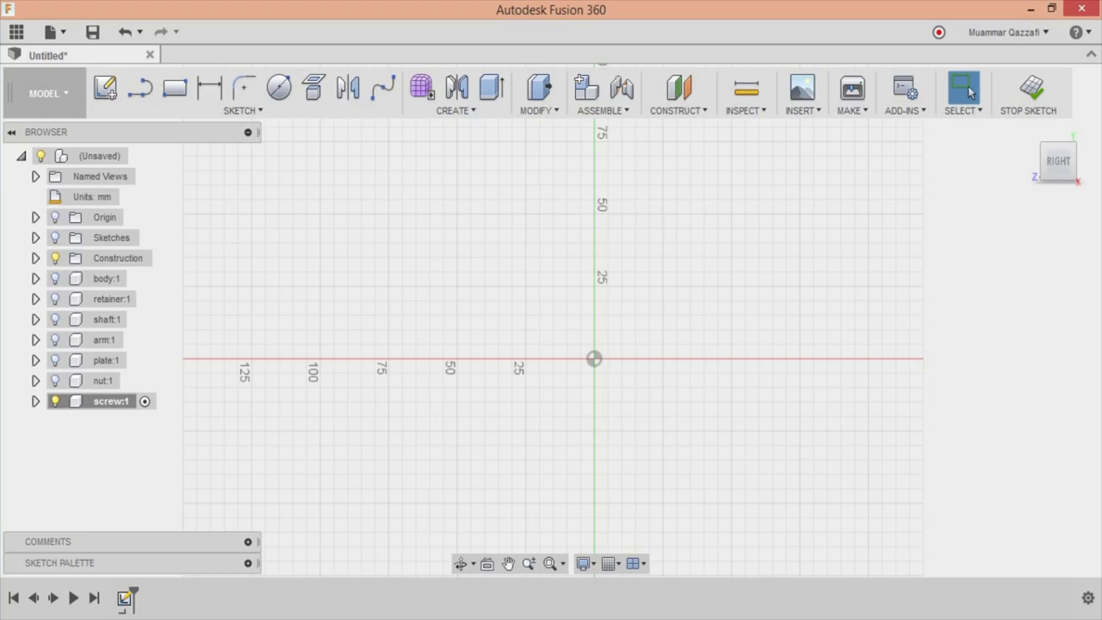
key(c)
key(Escape)
right_drag(679, 393, 652, 241)
click(594, 359)
text(30)
key(Return)
scroll(642, 272, up, 2)
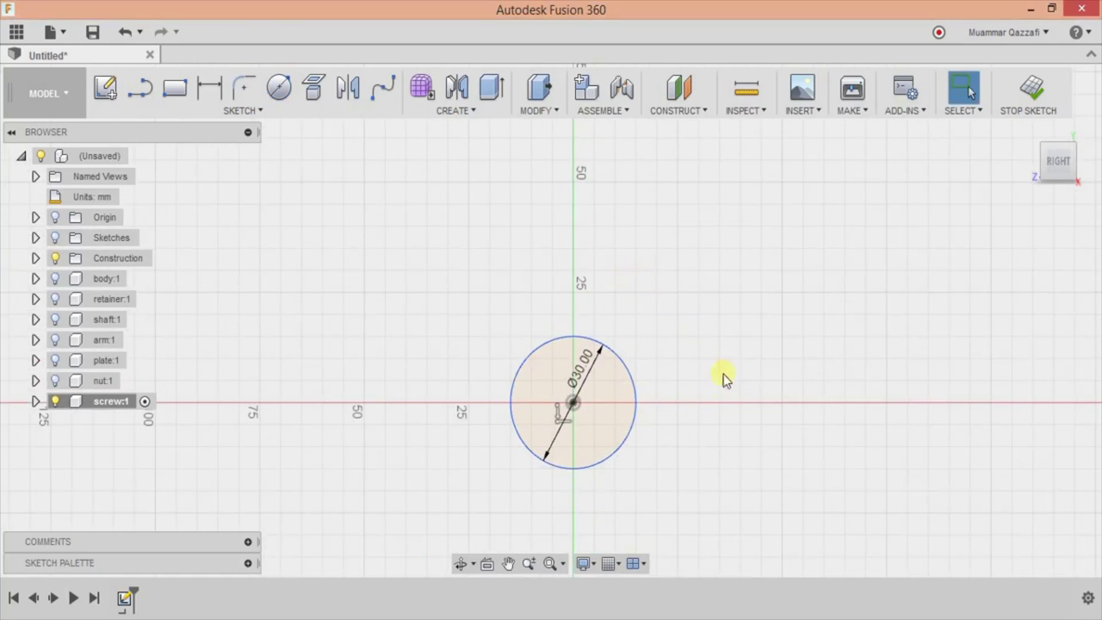
- Draw a line through the circle centre and trim away its lower half
key(l)
click(636, 402)
click(573, 402)
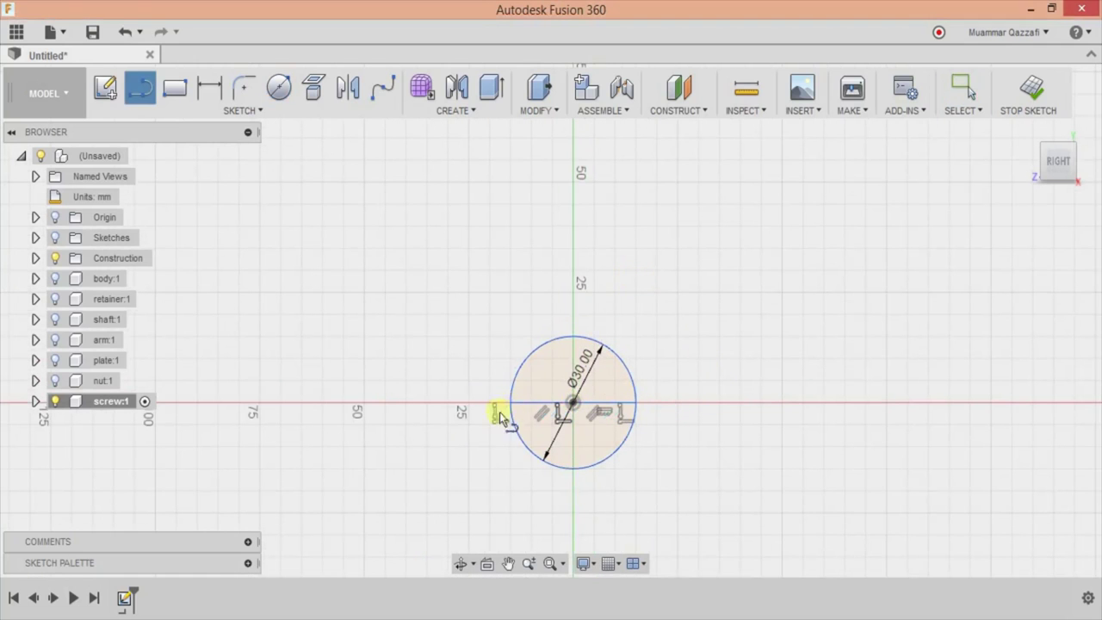
key(t)
click(534, 462)
key(alt+Tab)
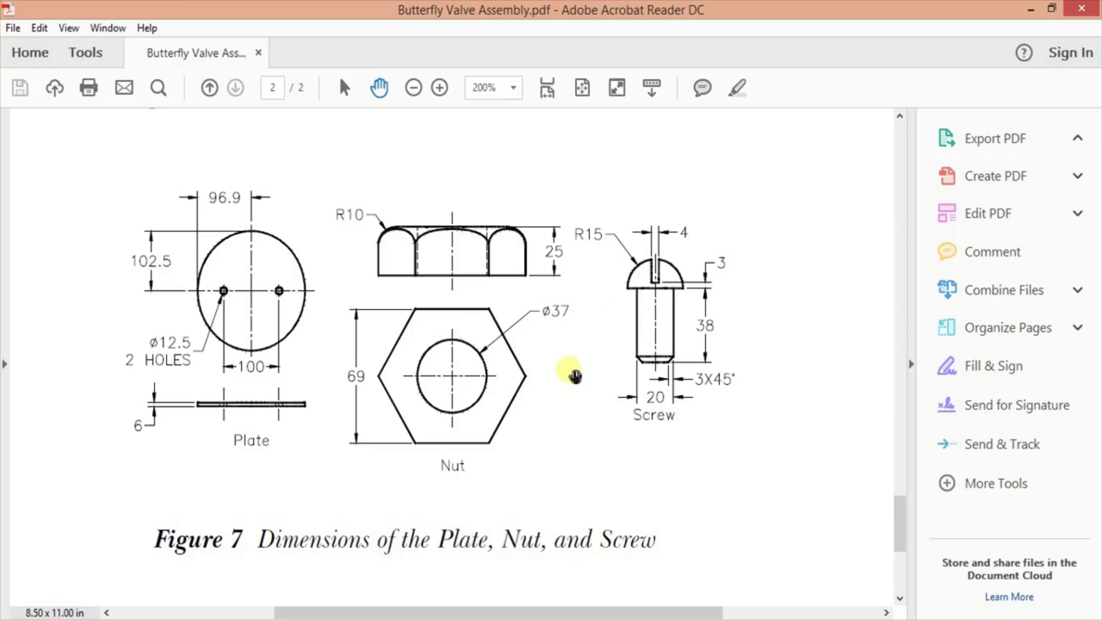
click(220, 546)
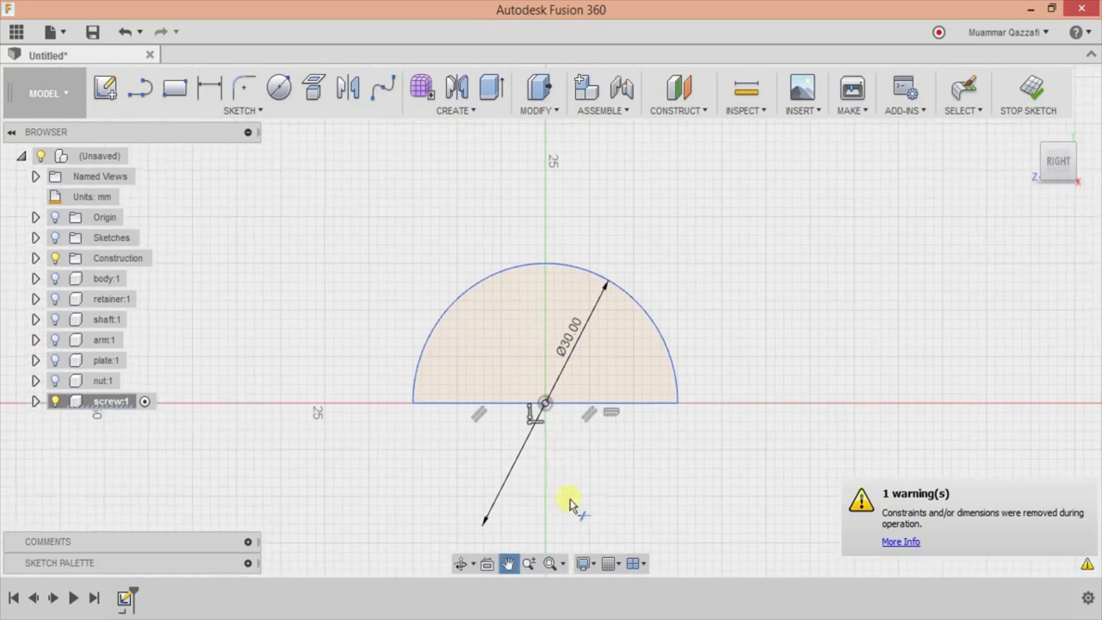
- Draw the head slot outline with 3 mm and 2 mm line segments
click(546, 403)
text(3.416)
key(Return)
key(Escape)
scroll(573, 389, up, 2)
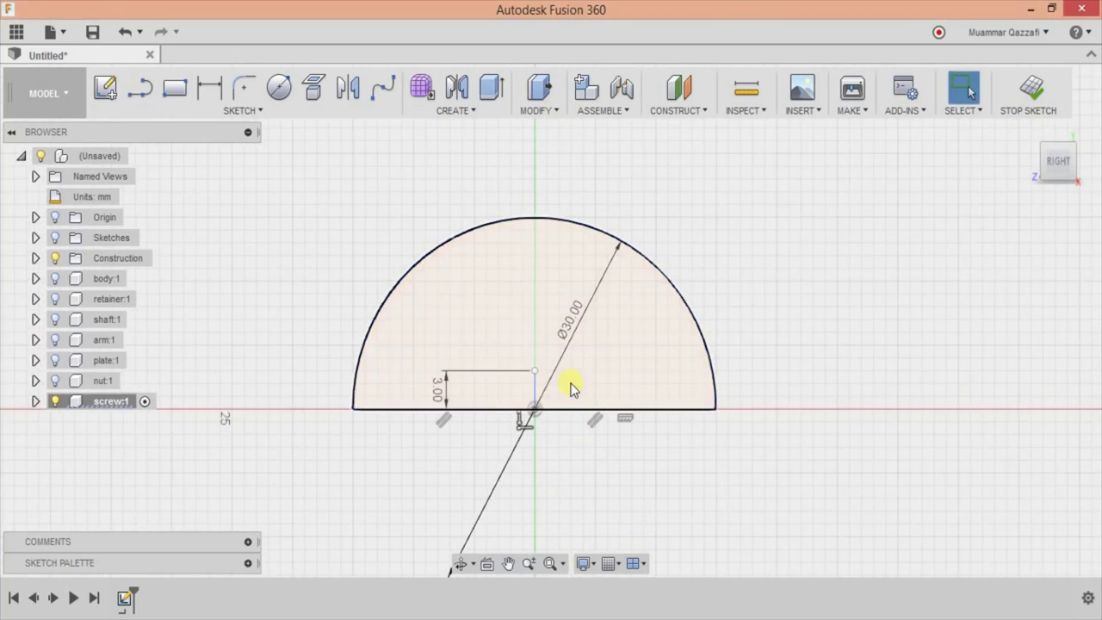
click(535, 372)
text(2)
key(Return)
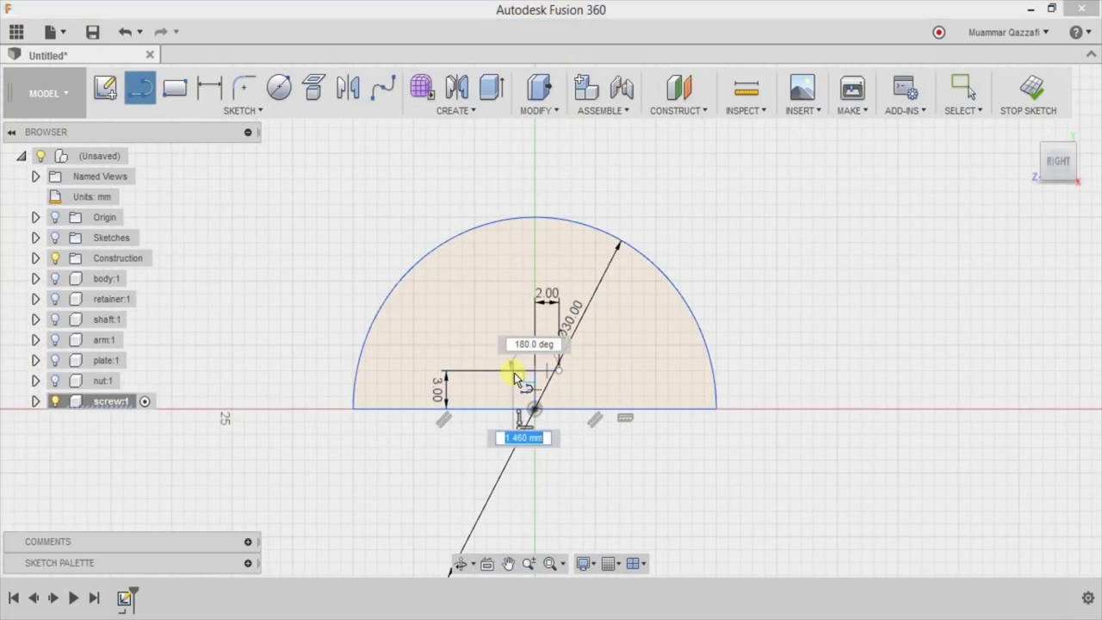
key(Return)
key(Escape)
click(511, 176)
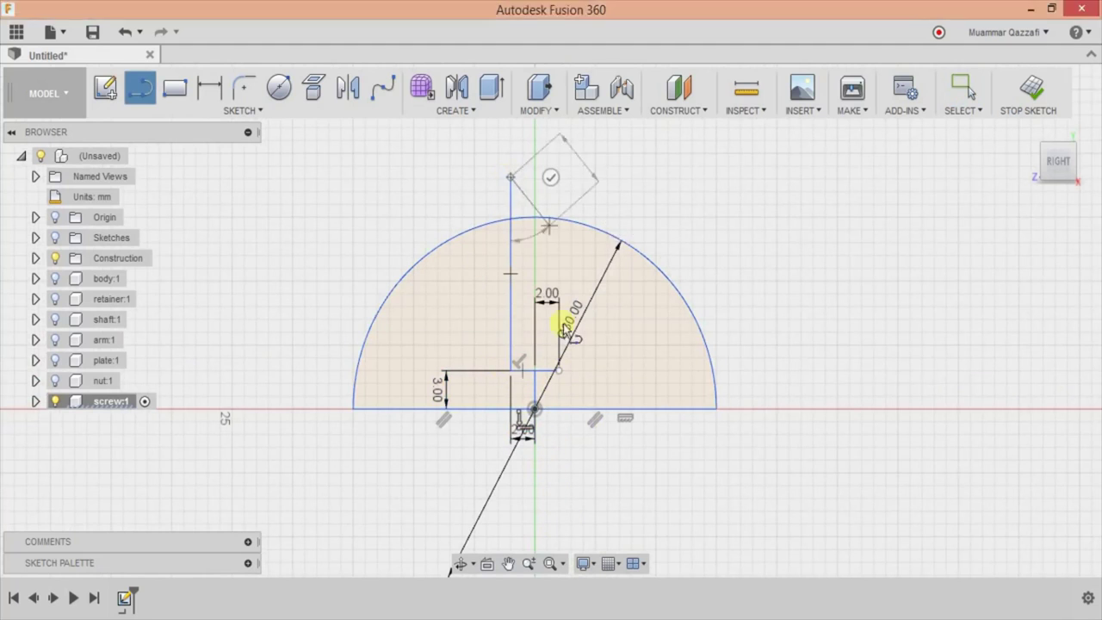
click(560, 176)
key(Escape)
scroll(435, 284, down, 5)
shift+middle_drag(735, 466, 726, 511)
- Draw the 38 mm long shank rectangle starting 10 mm from the centre
key(alt+Tab)
scroll(703, 391, down, 1)
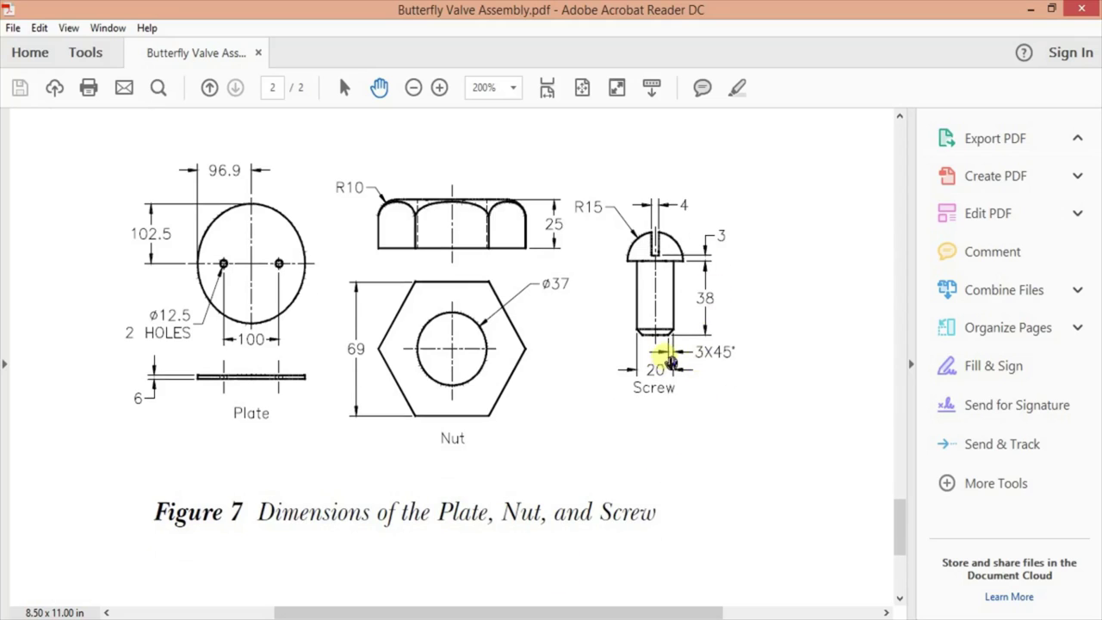
scroll(670, 361, down, 1)
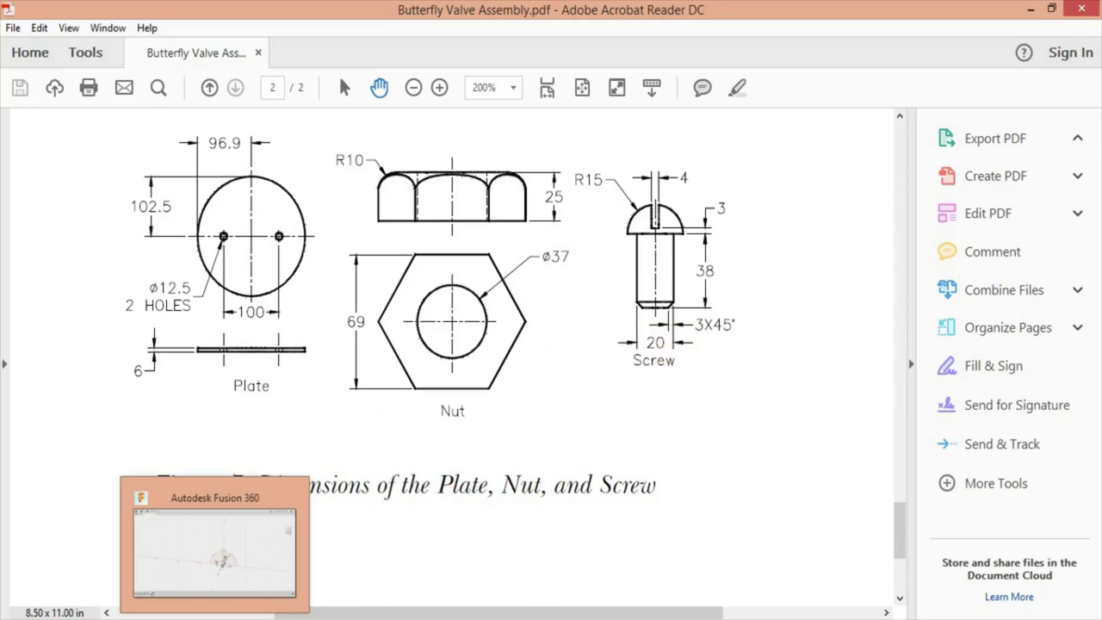
click(215, 550)
click(682, 393)
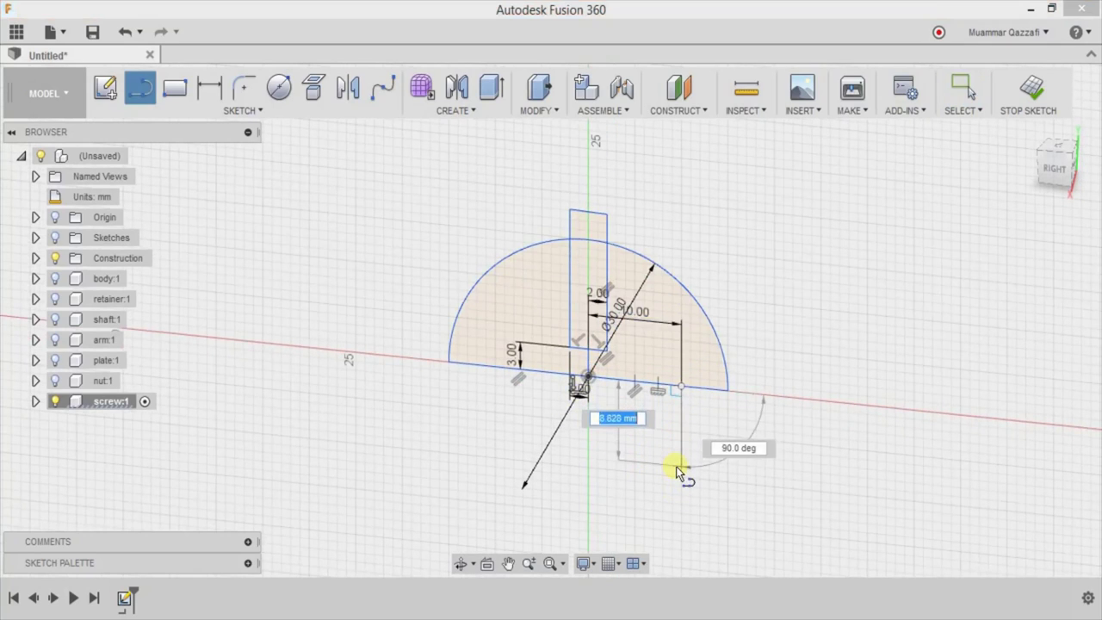
key(Return)
key(Escape)
scroll(748, 453, down, 2)
scroll(734, 359, down, 1)
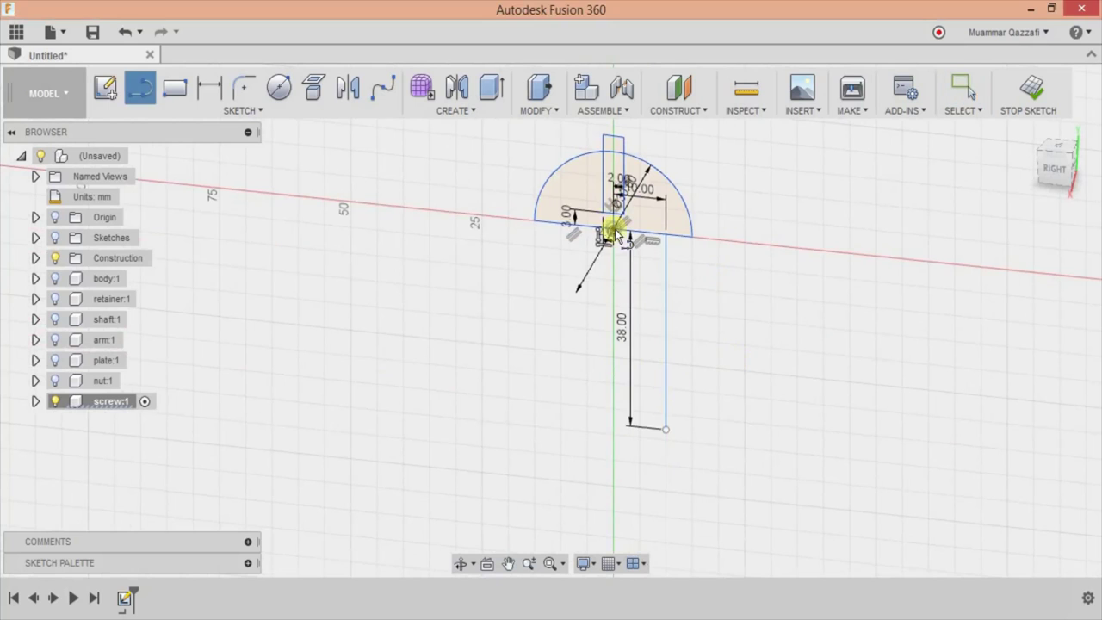
click(615, 231)
click(615, 425)
key(Escape)
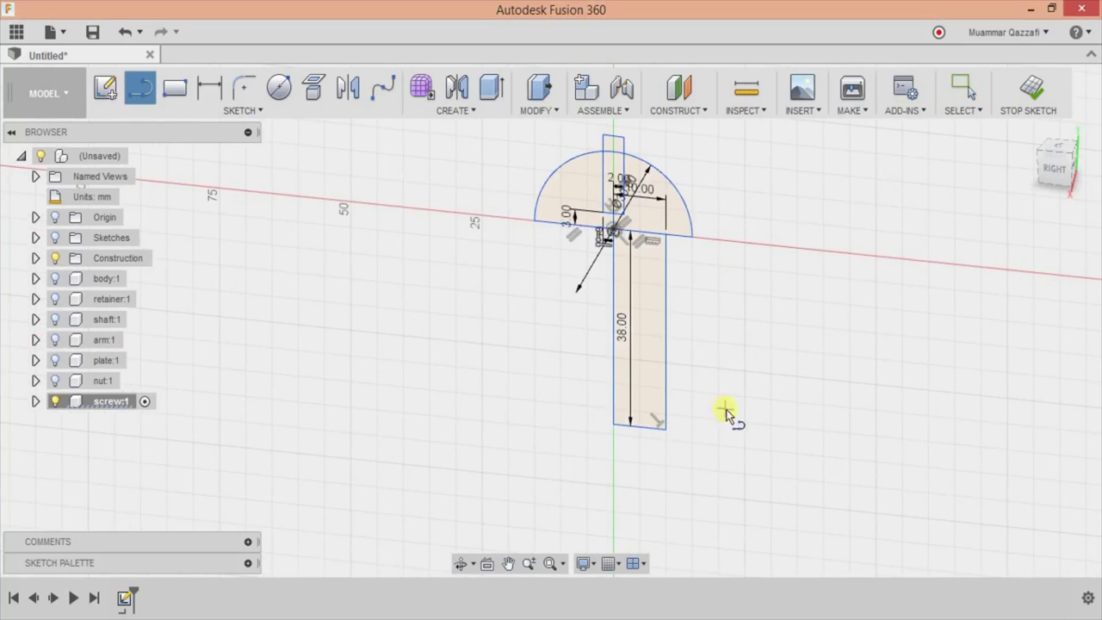
key(Escape)
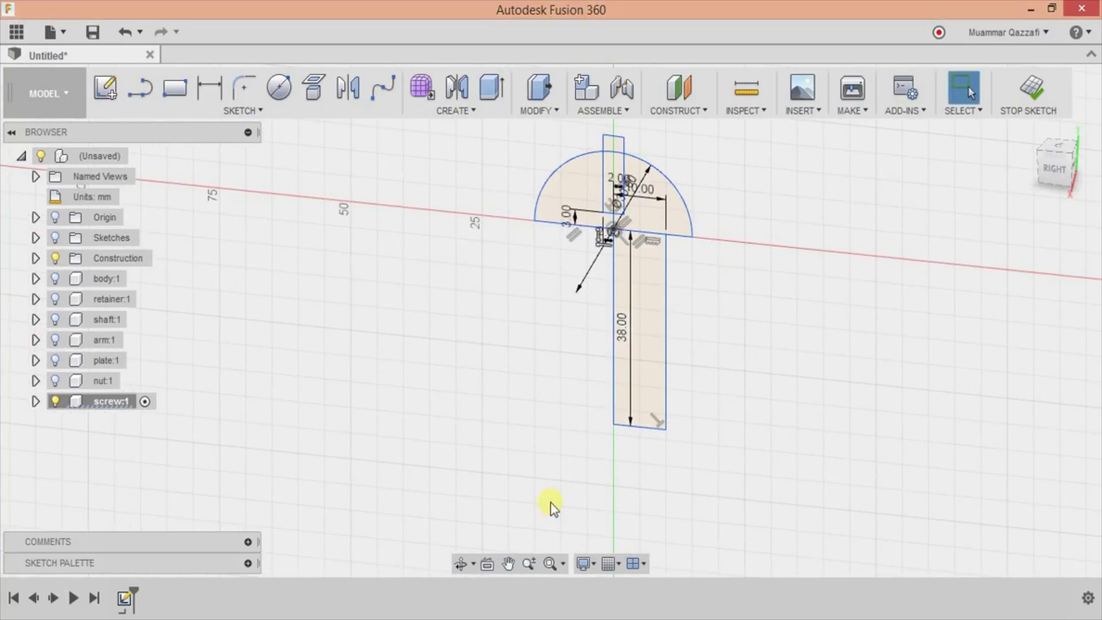
- Compare the screw sketch with the drawing and cancel a stray line
key(alt+Tab)
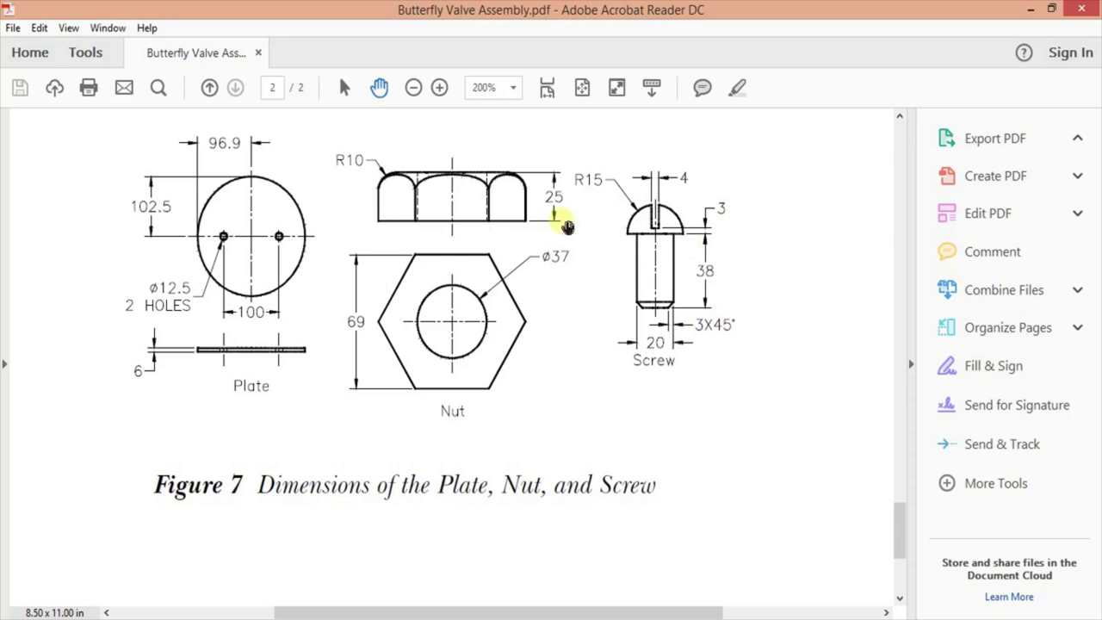
key(alt+Tab)
click(531, 323)
key(Escape)
scroll(737, 278, down, 3)
click(454, 110)
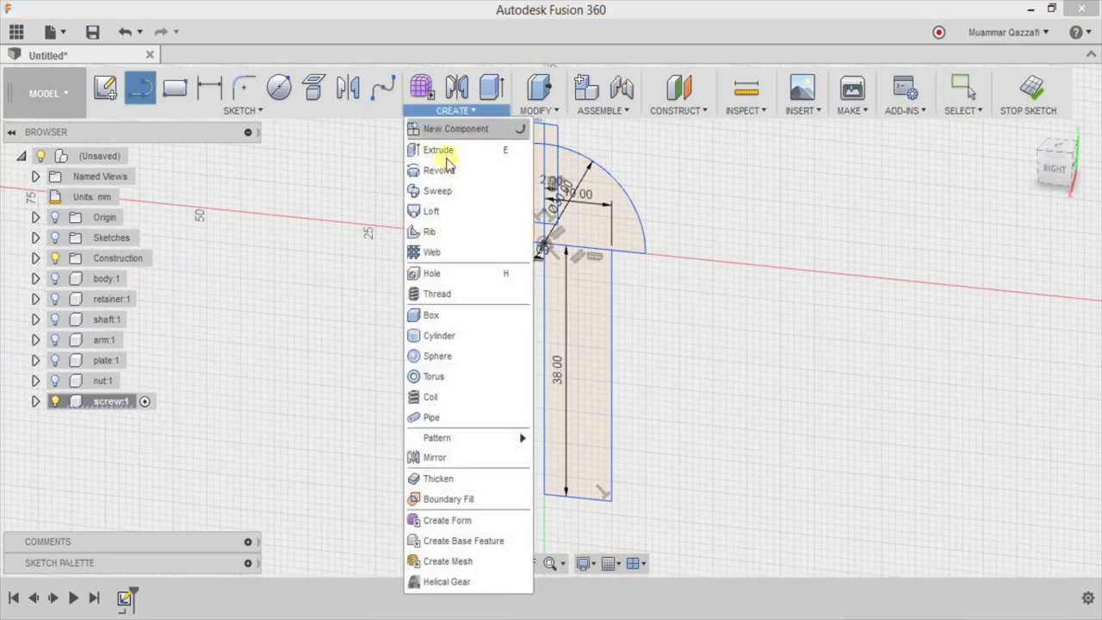
- Revolve the head, shank and rectangle profiles around the vertical centre line into a solid screw
click(439, 170)
click(602, 211)
click(551, 189)
click(577, 371)
click(900, 228)
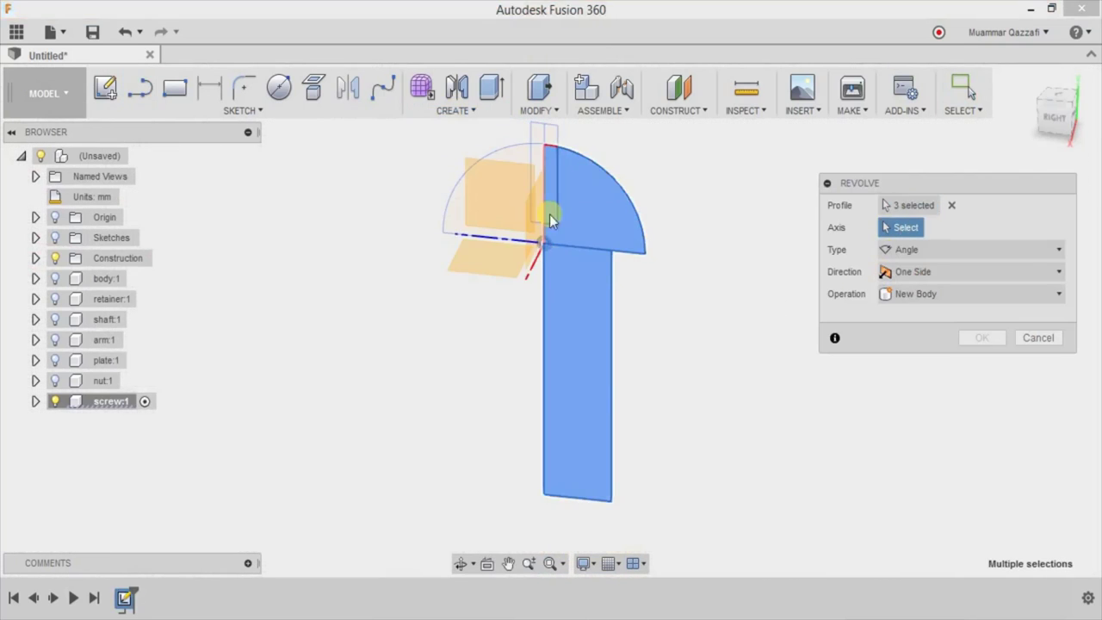
click(551, 219)
click(982, 357)
- Show Sketch1 again and cut the slot across the head with a two-sided 54 mm extrude
click(36, 401)
click(50, 462)
click(89, 484)
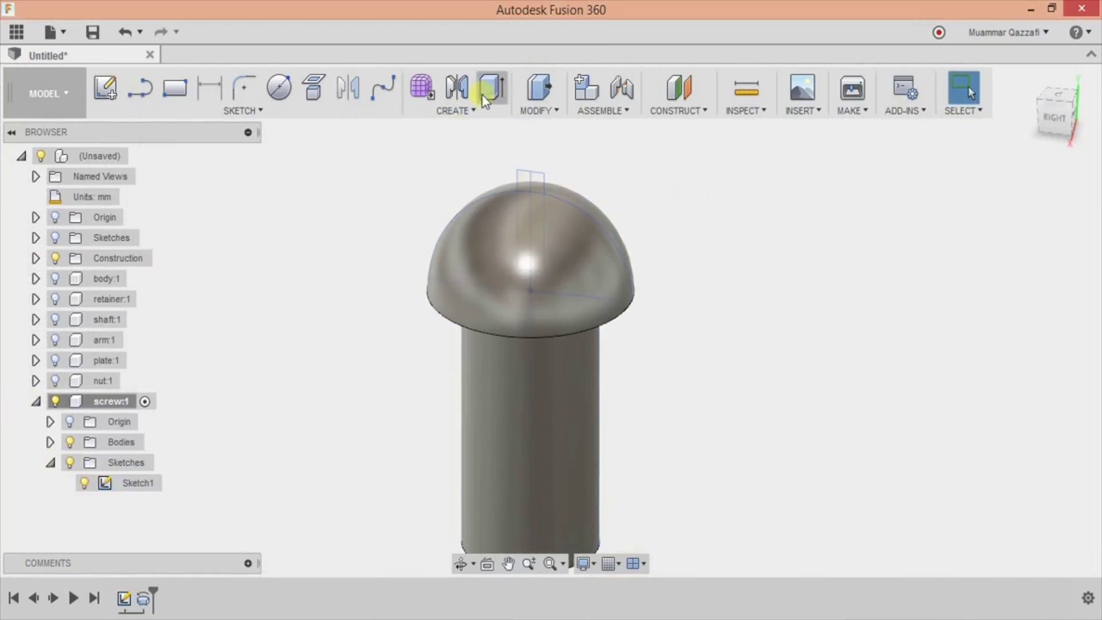
click(491, 87)
click(527, 178)
click(522, 226)
click(536, 231)
click(529, 228)
drag(524, 245, 436, 402)
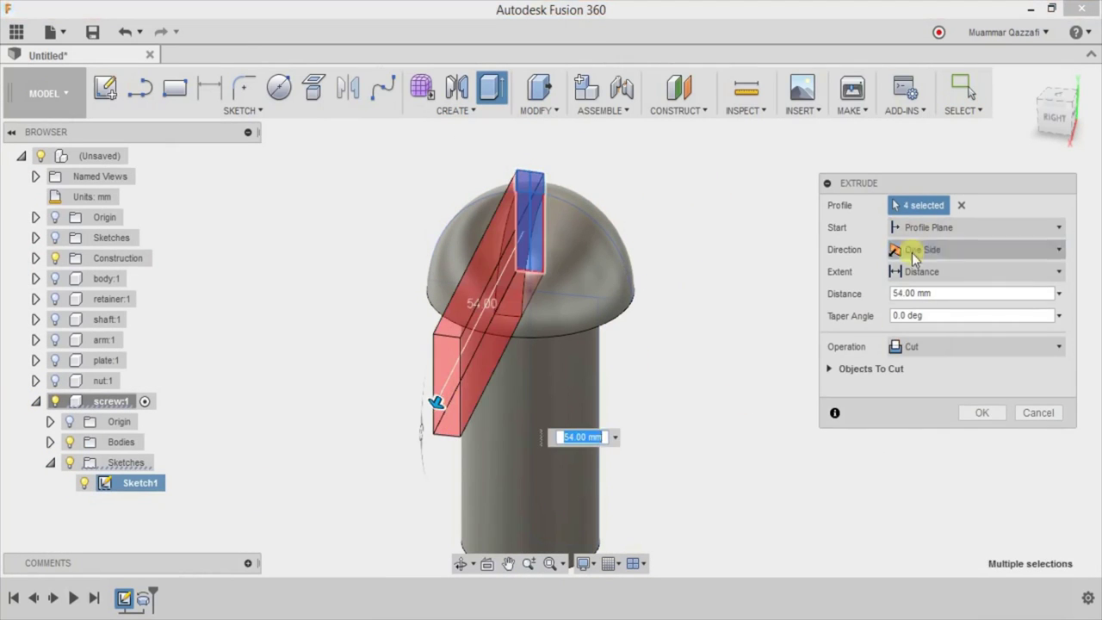
click(977, 249)
click(913, 286)
key(Return)
- Round the screw's bottom edge with a 2.5 mm rule fillet and collapse the screw component
shift+middle_drag(745, 373, 749, 344)
click(535, 110)
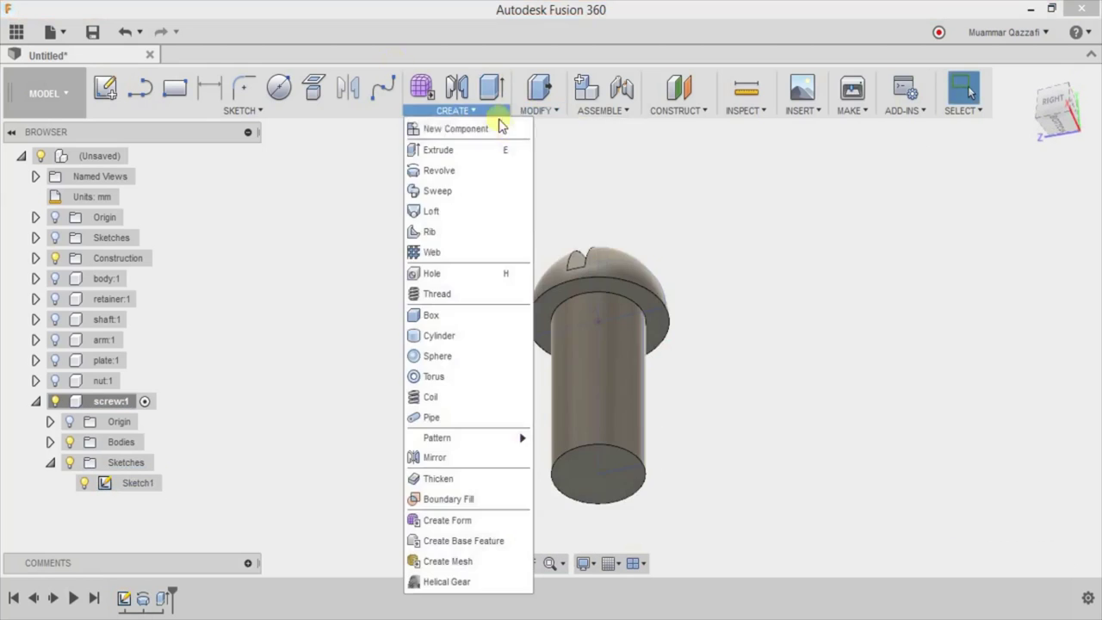
click(550, 169)
click(558, 488)
drag(558, 491, 553, 492)
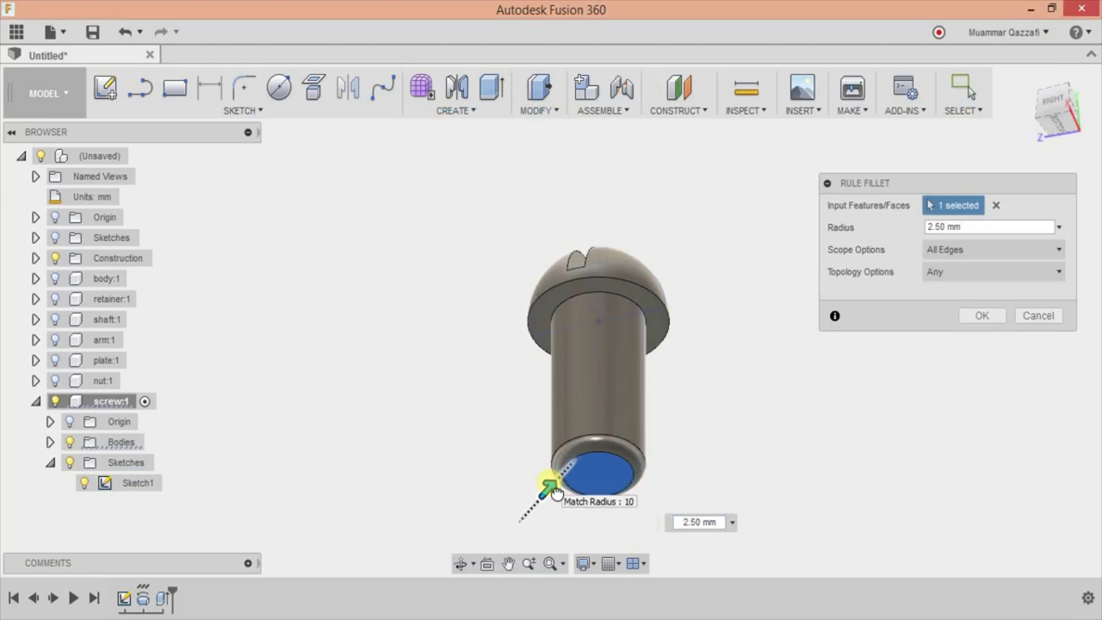
key(Return)
shift+middle_drag(858, 342, 659, 418)
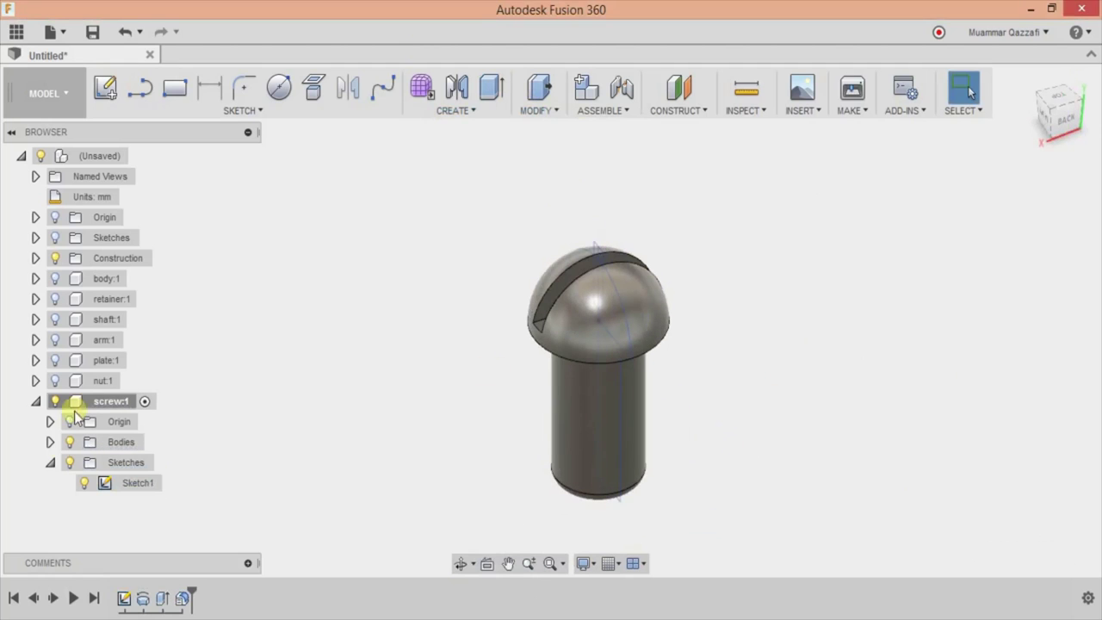
click(35, 401)
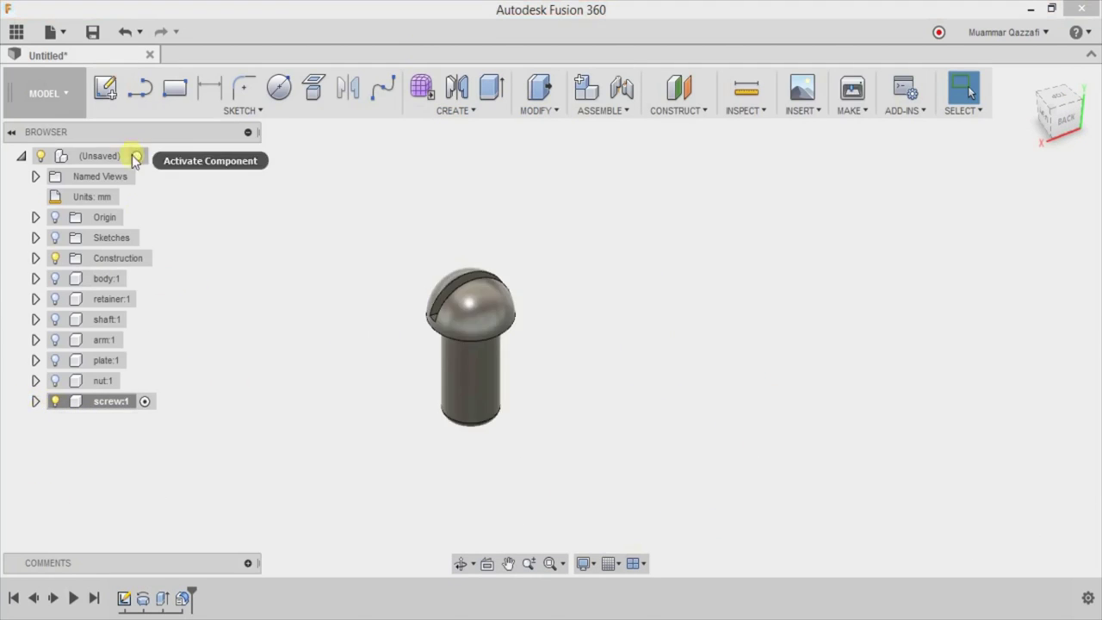
- Activate the root assembly and show the nut, plate, arm, shaft, retainer and body again
click(139, 156)
click(54, 381)
click(54, 360)
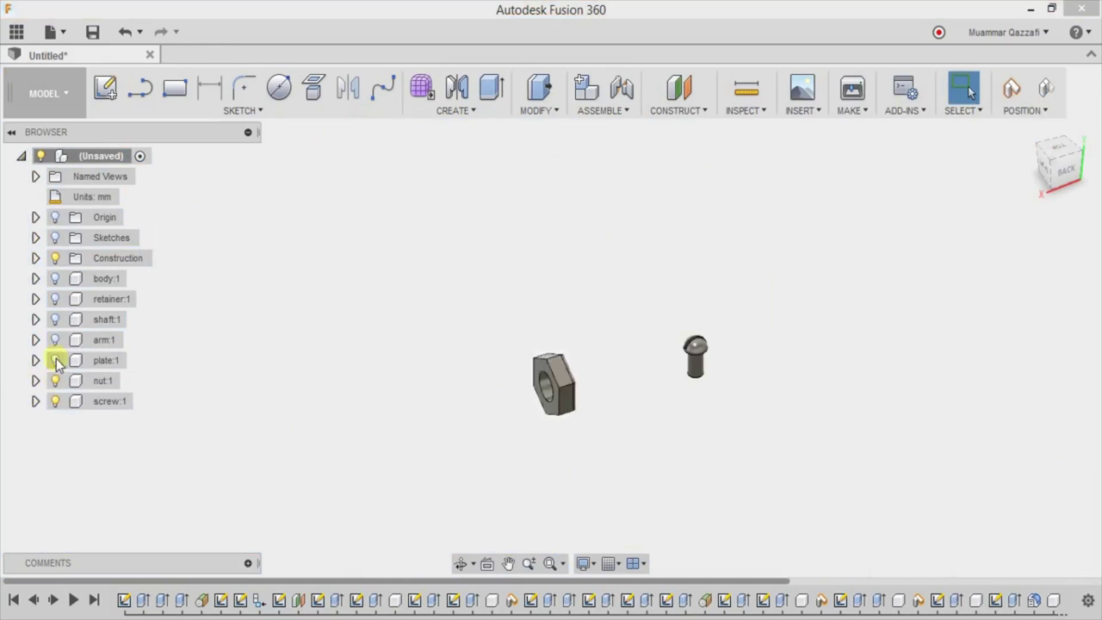
click(55, 339)
click(55, 320)
click(54, 299)
click(54, 278)
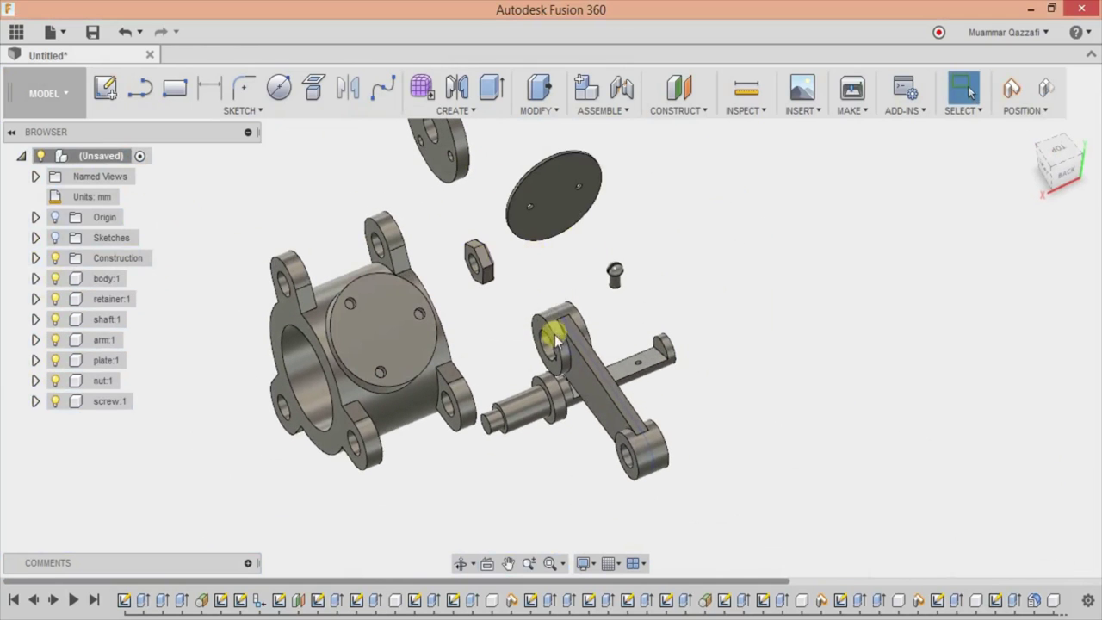
mouse_move(731, 333)
shift+middle_down()
mouse_move(561, 270)
mouse_move(528, 295)
mouse_move(714, 258)
mouse_move(715, 295)
shift+middle_up()
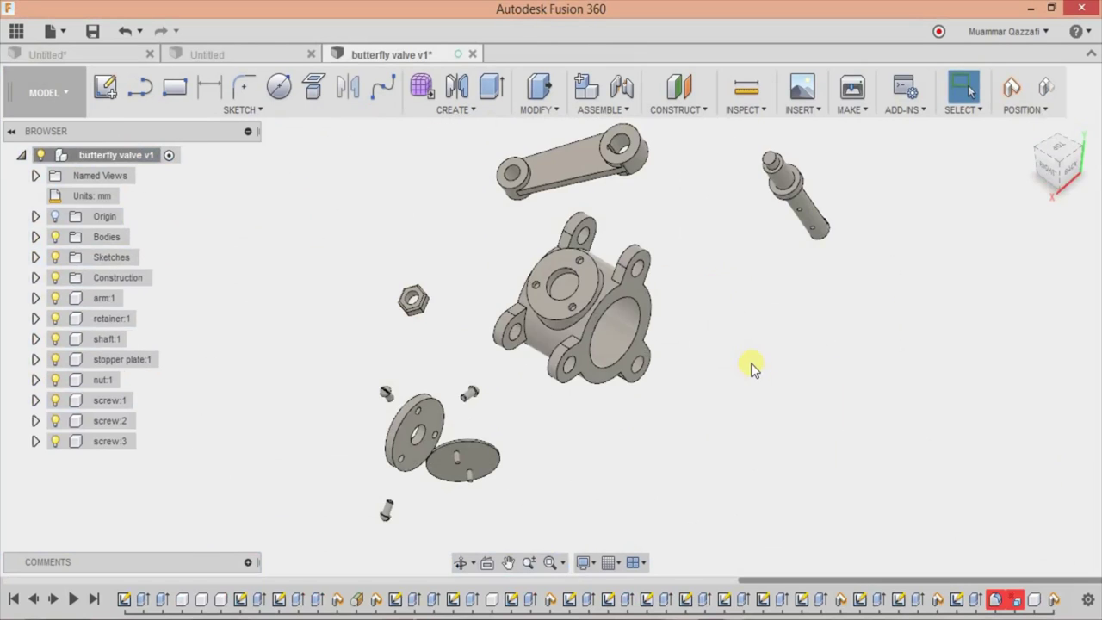
mouse_move(751, 369)
shift+middle_down()
mouse_move(733, 352)
mouse_move(836, 393)
mouse_move(691, 317)
mouse_move(721, 326)
mouse_move(775, 388)
mouse_move(788, 452)
shift+middle_up()
- Turn on component colour cycling and start a new joint, capturing the moved positions
click(740, 109)
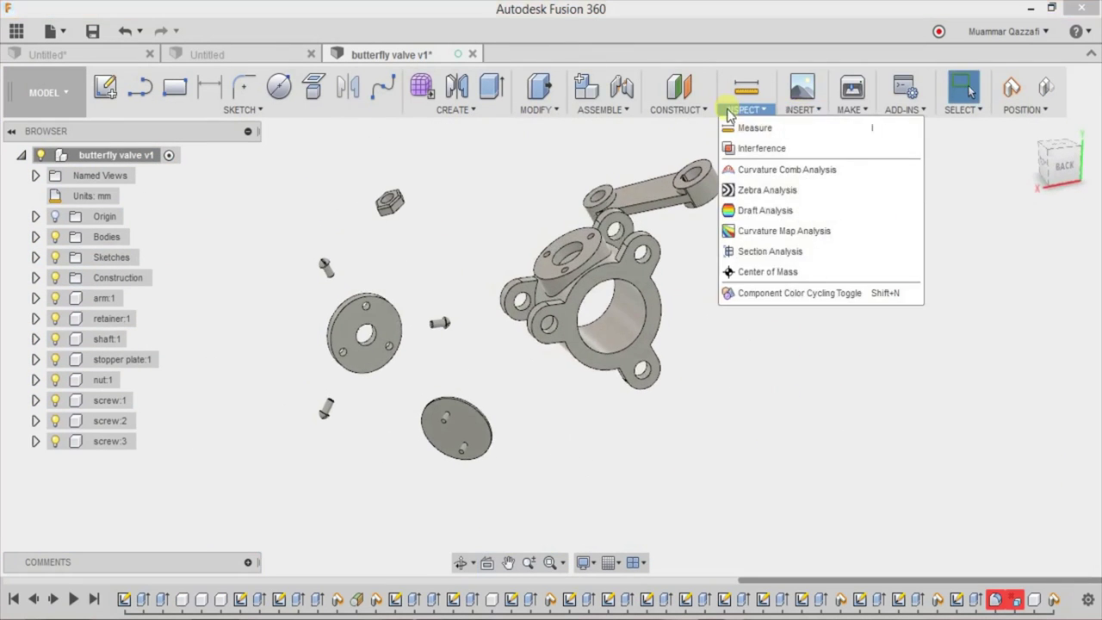
click(758, 292)
drag(783, 372, 792, 353)
key(Escape)
key(j)
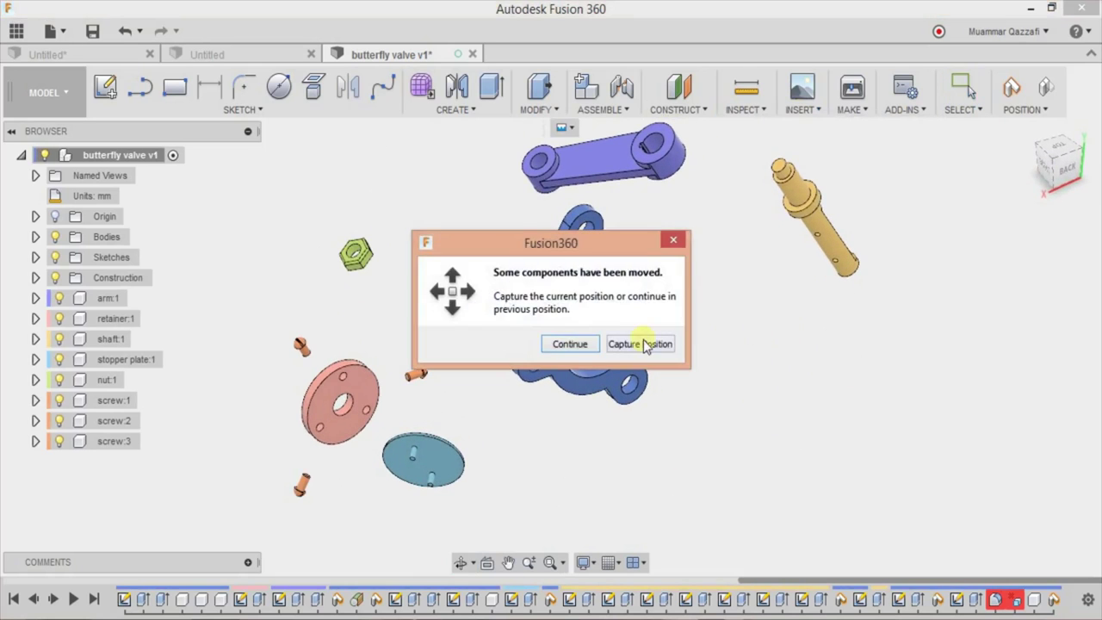
click(642, 342)
mouse_move(757, 388)
shift+middle_down()
mouse_move(644, 389)
mouse_move(694, 450)
mouse_move(551, 444)
shift+middle_up()
- Fix the stopper plate to the shaft's flat with a Rigid joint, adjusting its offset
scroll(510, 268, up, 5)
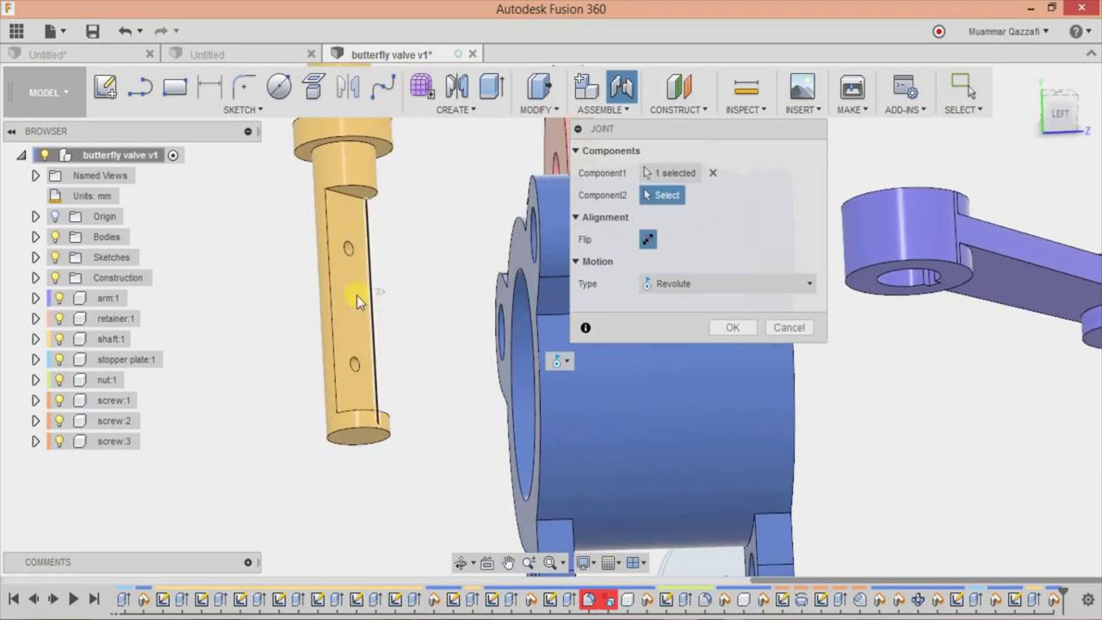
click(368, 290)
click(732, 372)
click(672, 396)
mouse_move(376, 303)
mouse_down()
mouse_move(356, 315)
mouse_move(390, 327)
mouse_move(384, 304)
mouse_up()
shift+middle_drag(384, 305, 491, 361)
click(732, 439)
- Join the shaft to the valve body bore with a Revolute joint
mouse_move(751, 404)
shift+middle_down()
mouse_move(664, 418)
mouse_move(669, 468)
mouse_move(703, 406)
shift+middle_up()
key(j)
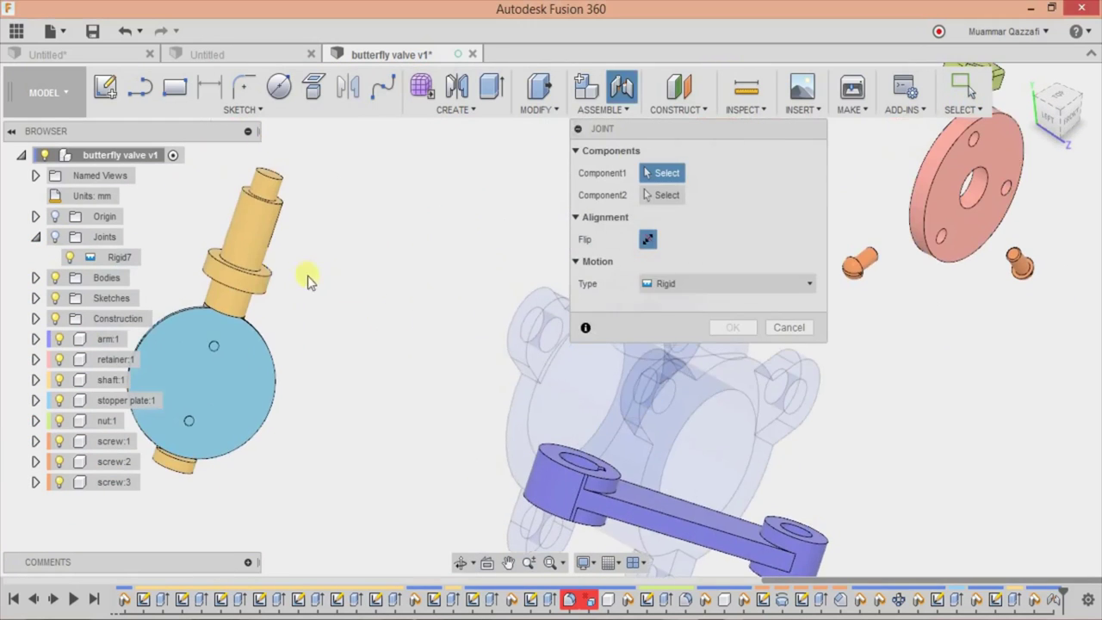
click(284, 361)
click(515, 454)
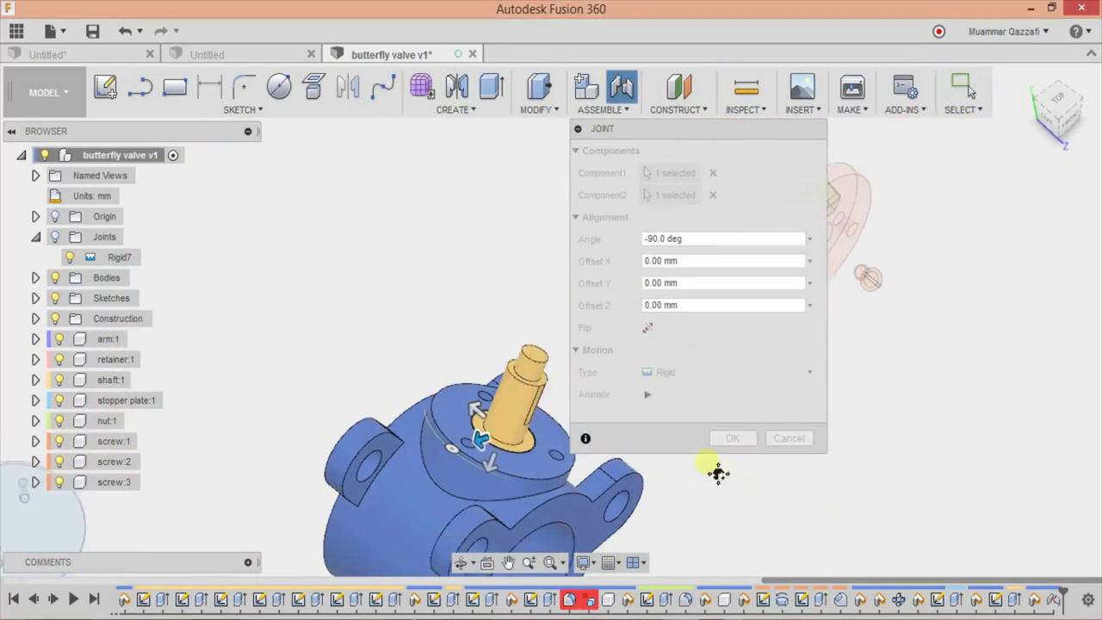
click(679, 372)
click(679, 411)
click(713, 460)
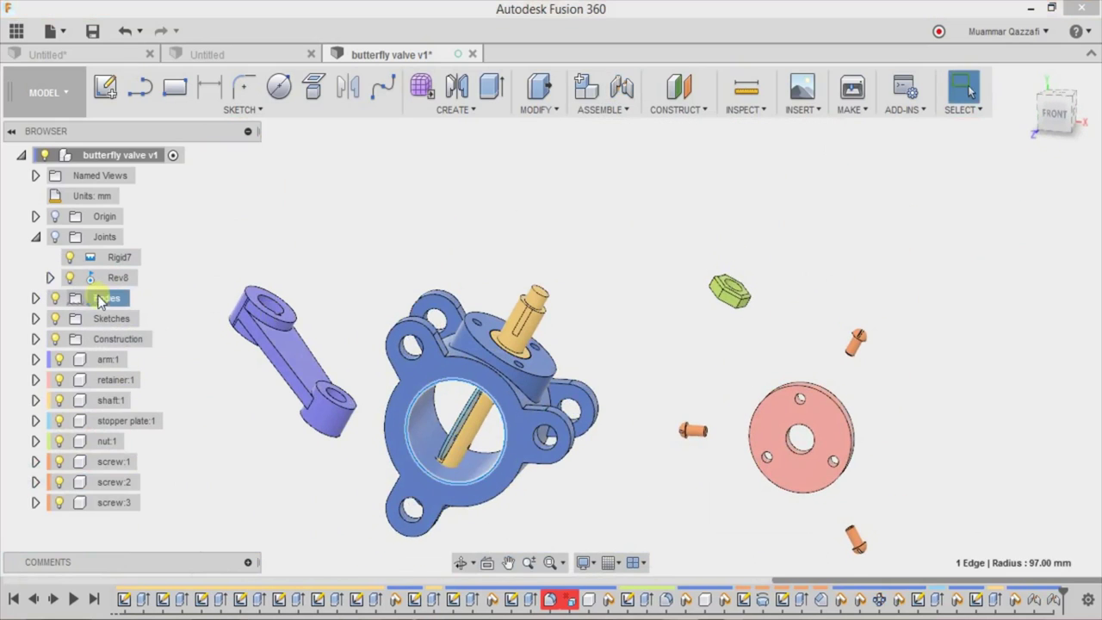
- Convert the loose Body1 into a new component and rename it 'body'
click(110, 304)
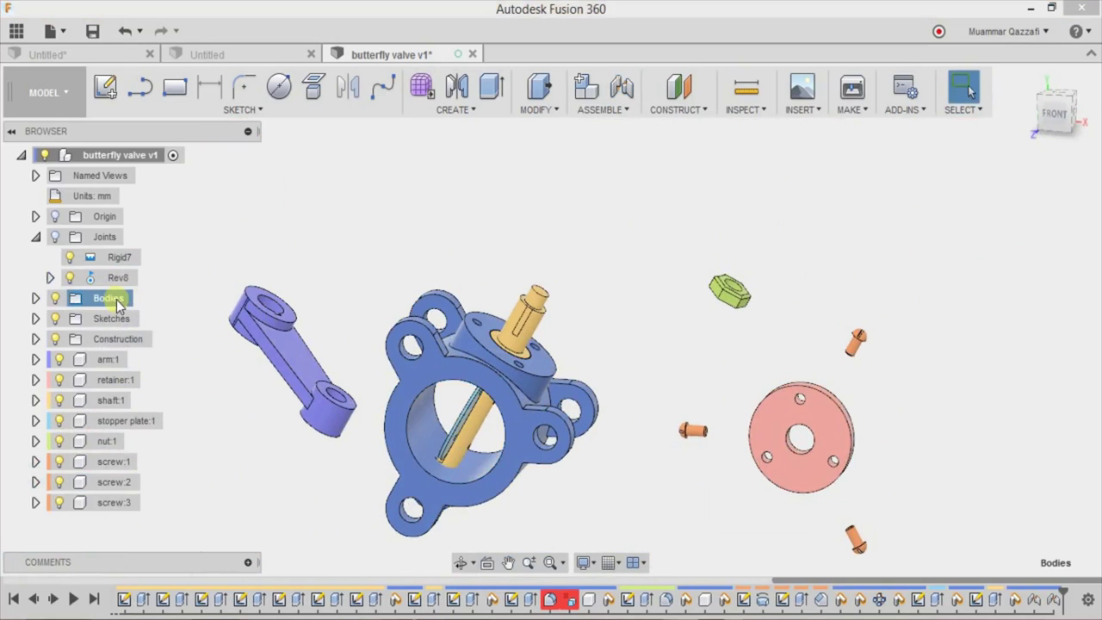
click(35, 298)
right_click(113, 320)
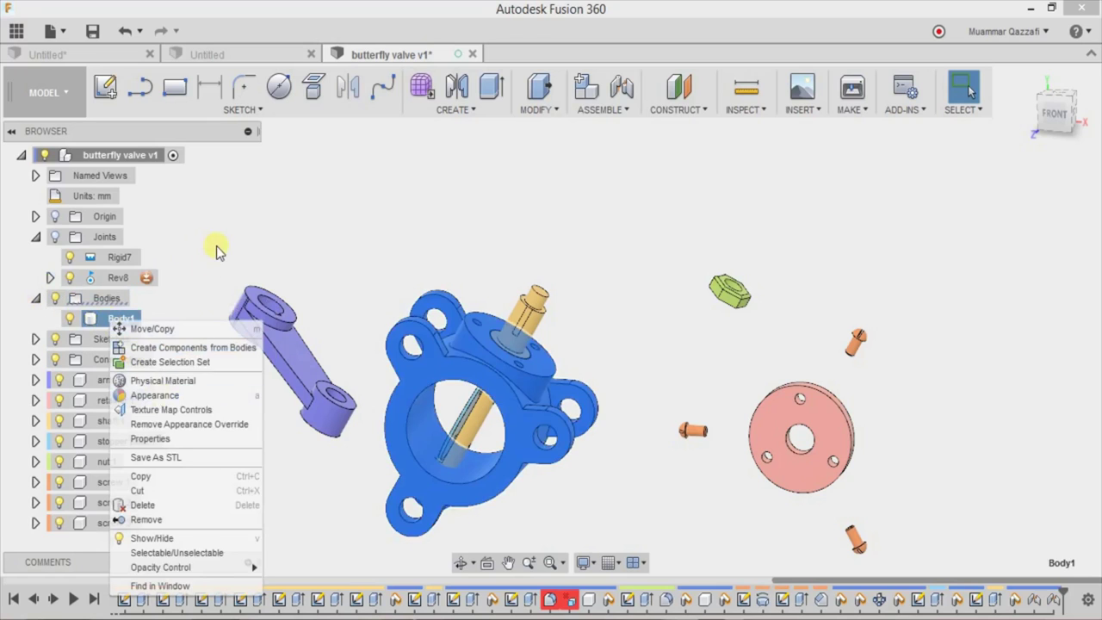
click(171, 347)
double_click(139, 503)
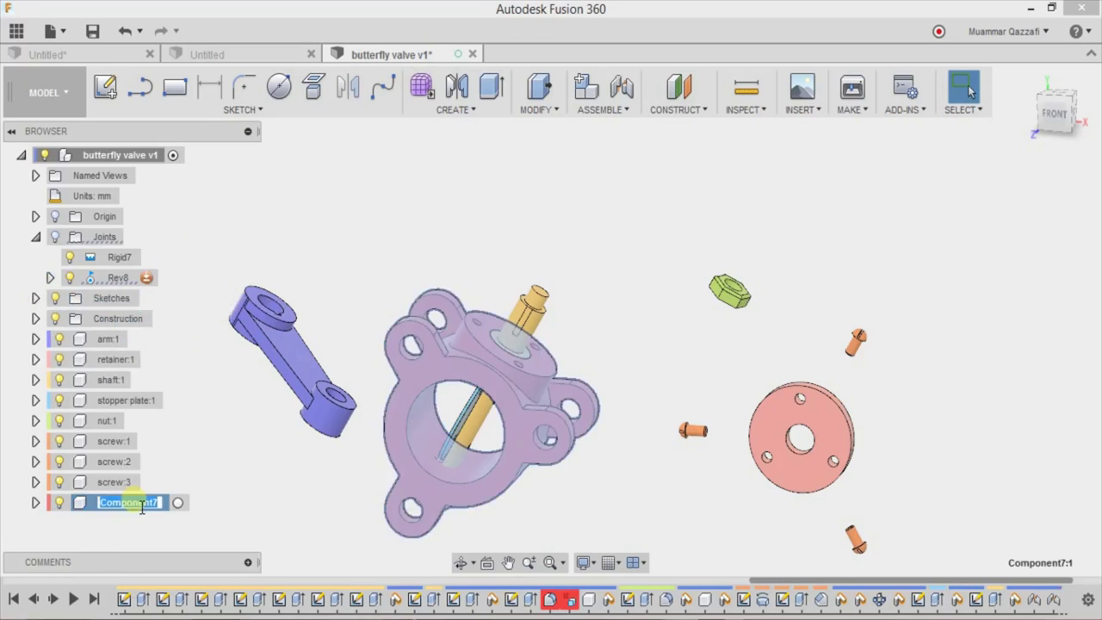
text(body)
key(Return)
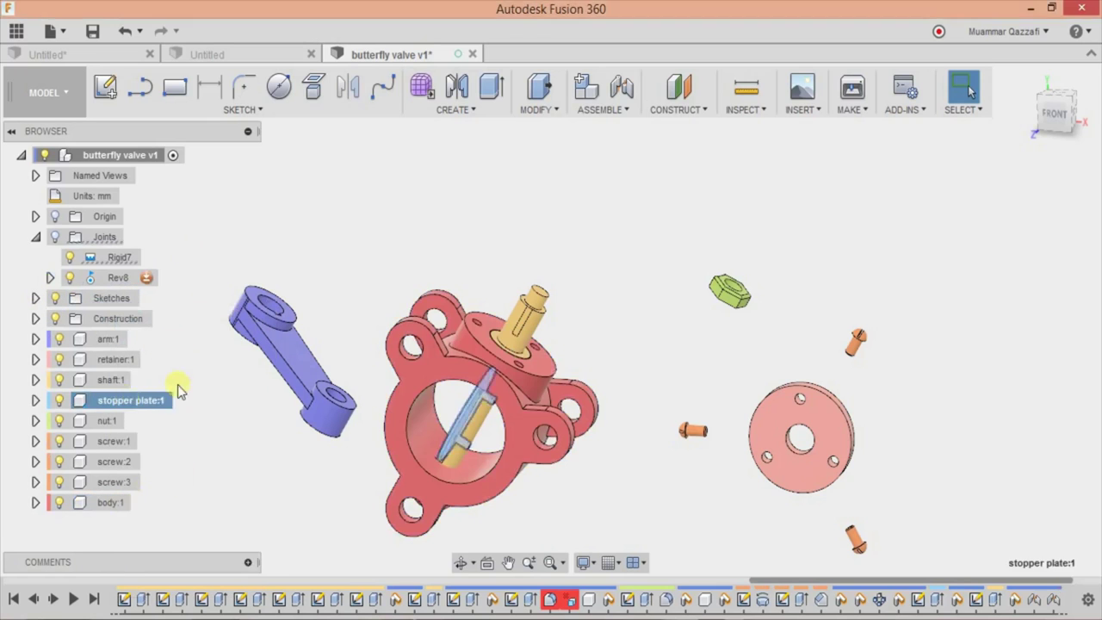
click(119, 362)
right_click(110, 502)
key(Escape)
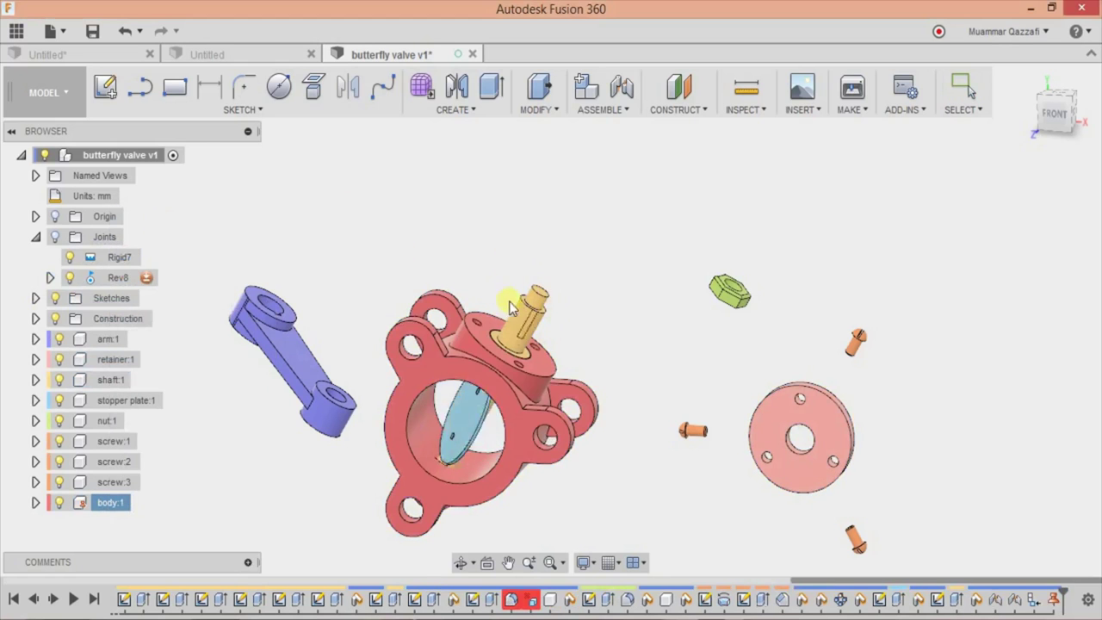
shift+middle_drag(511, 323, 431, 295)
- Join the retainer's centre hole to the valve body's top with a Rigid joint
key(j)
click(621, 345)
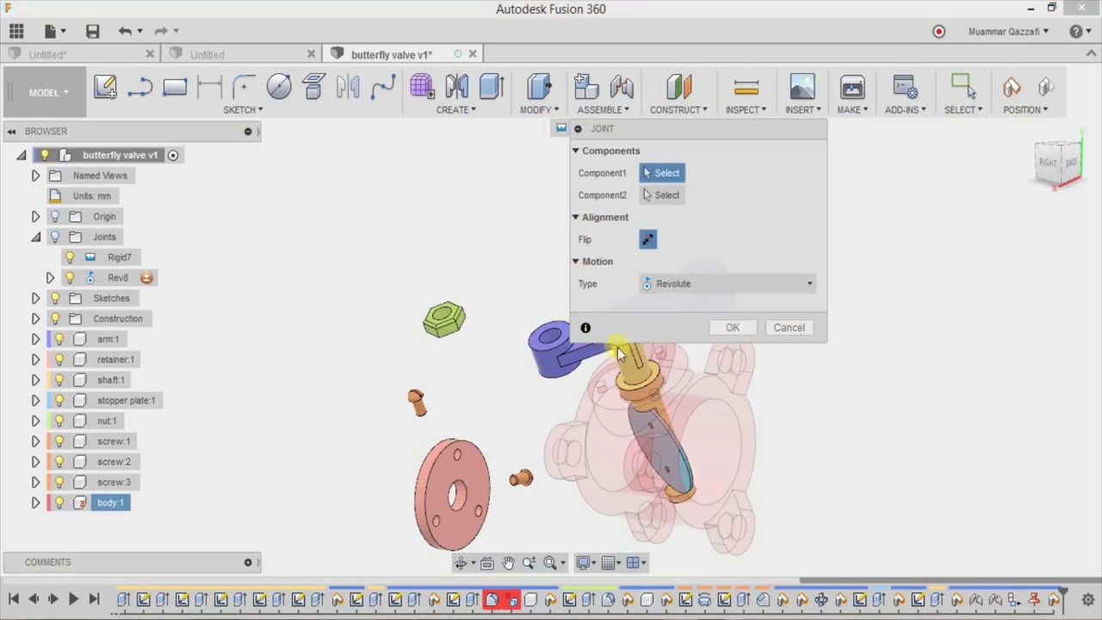
click(714, 173)
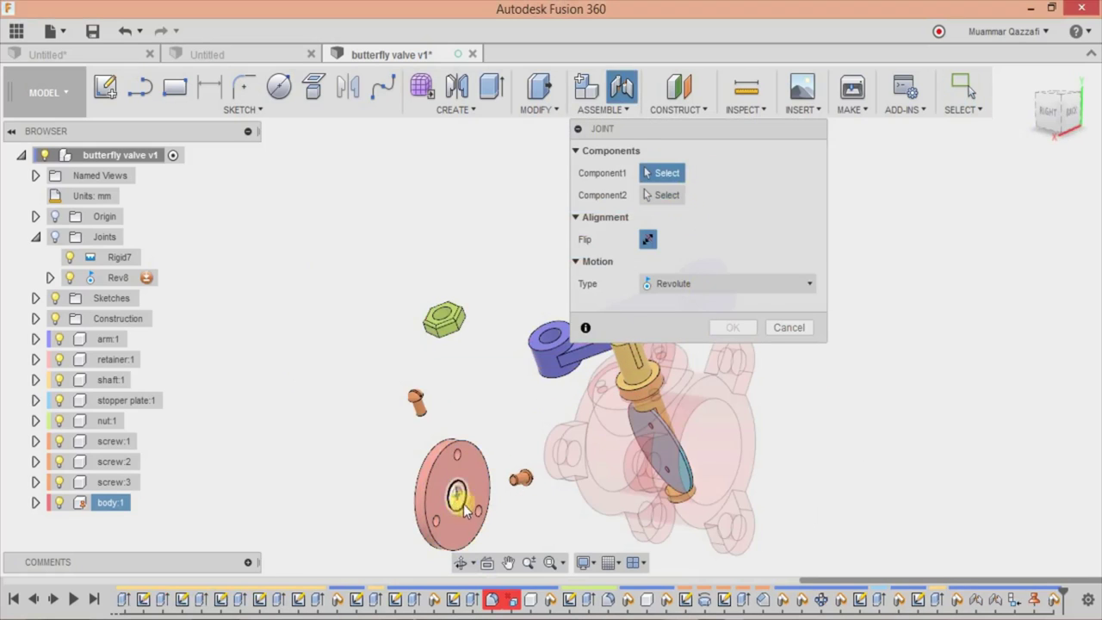
click(459, 511)
click(620, 422)
click(689, 372)
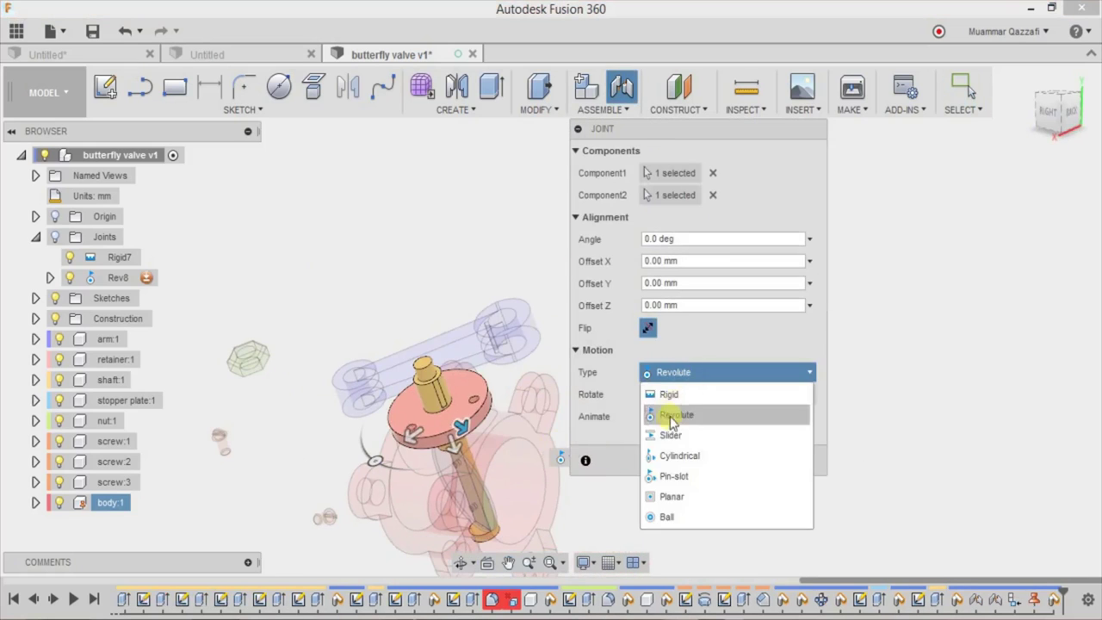
click(670, 395)
click(714, 436)
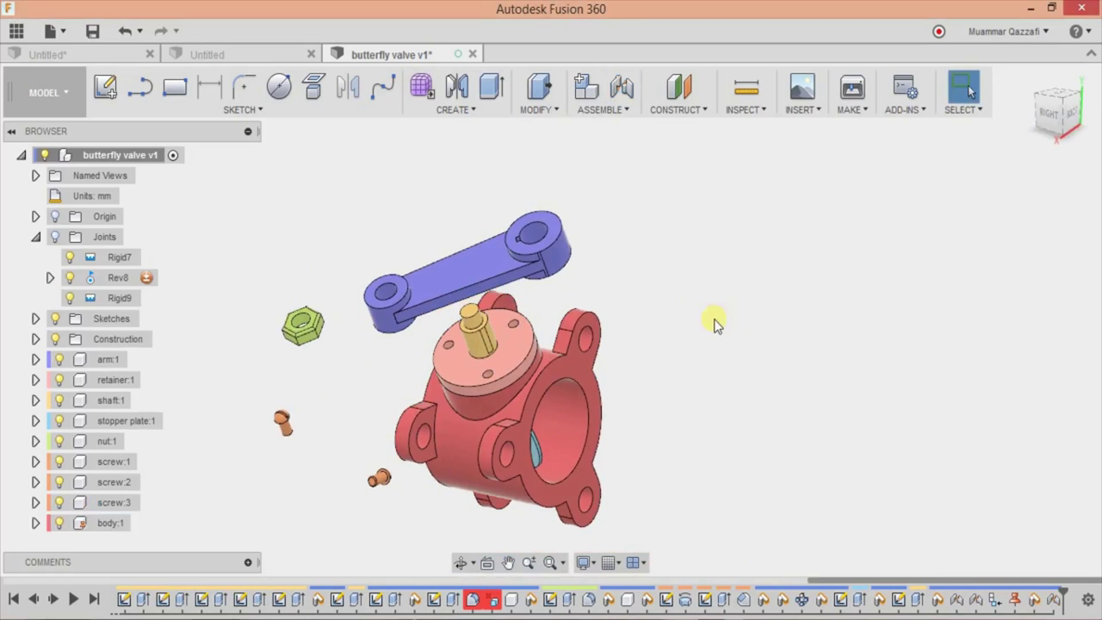
- Fix the arm rigidly onto the shaft top at a 65 mm offset and swing it to test
key(j)
click(549, 235)
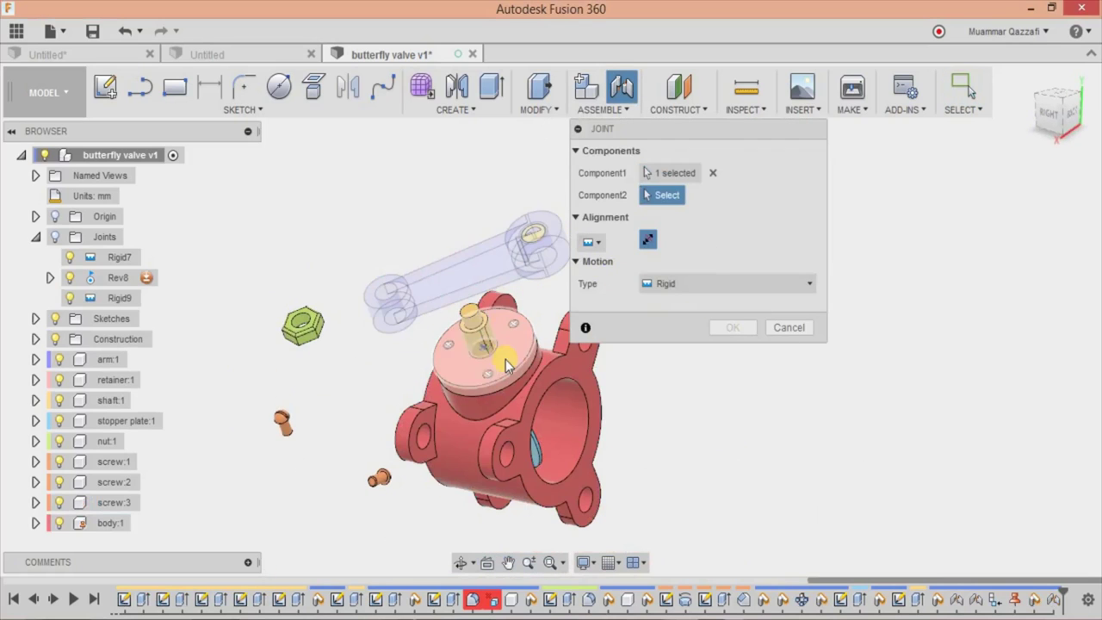
click(503, 347)
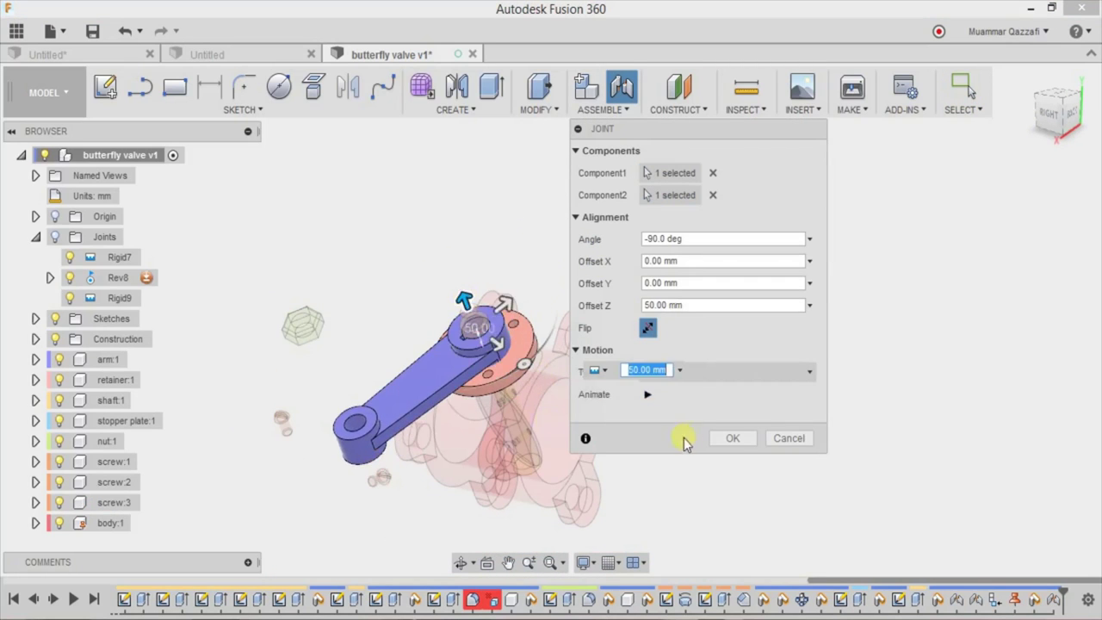
shift+middle_drag(685, 442, 480, 329)
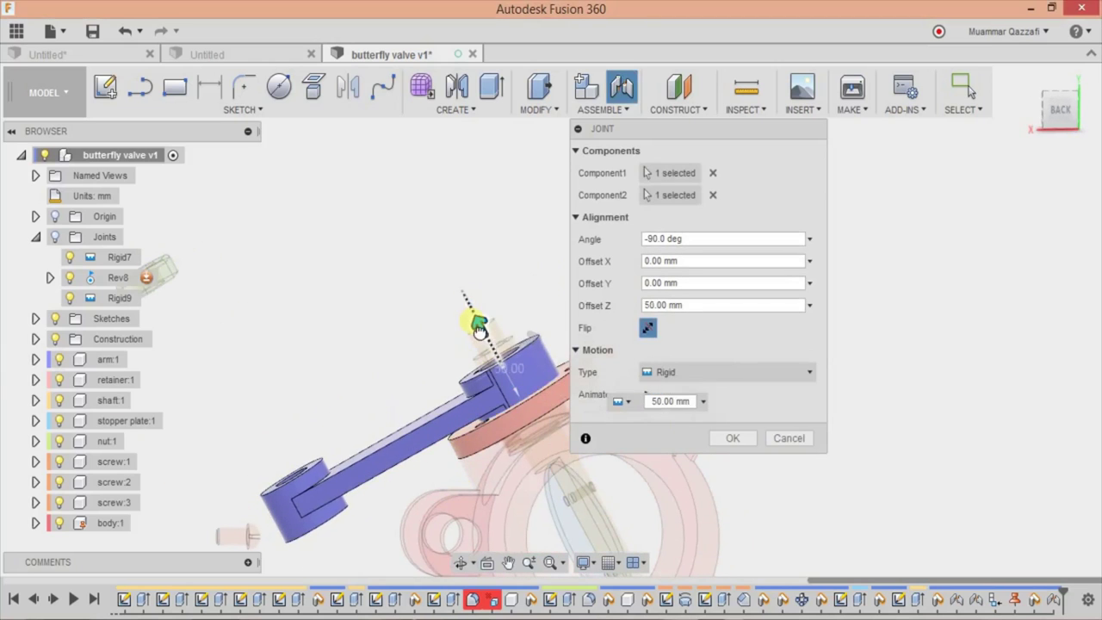
drag(480, 329, 439, 247)
scroll(438, 246, up, 5)
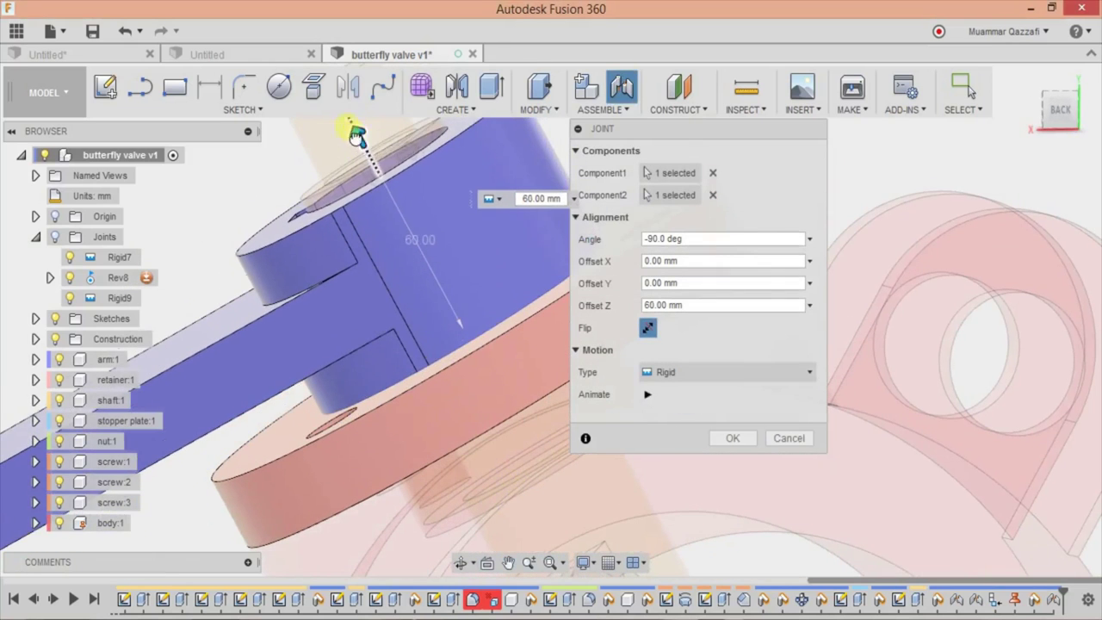
drag(355, 136, 347, 143)
click(680, 378)
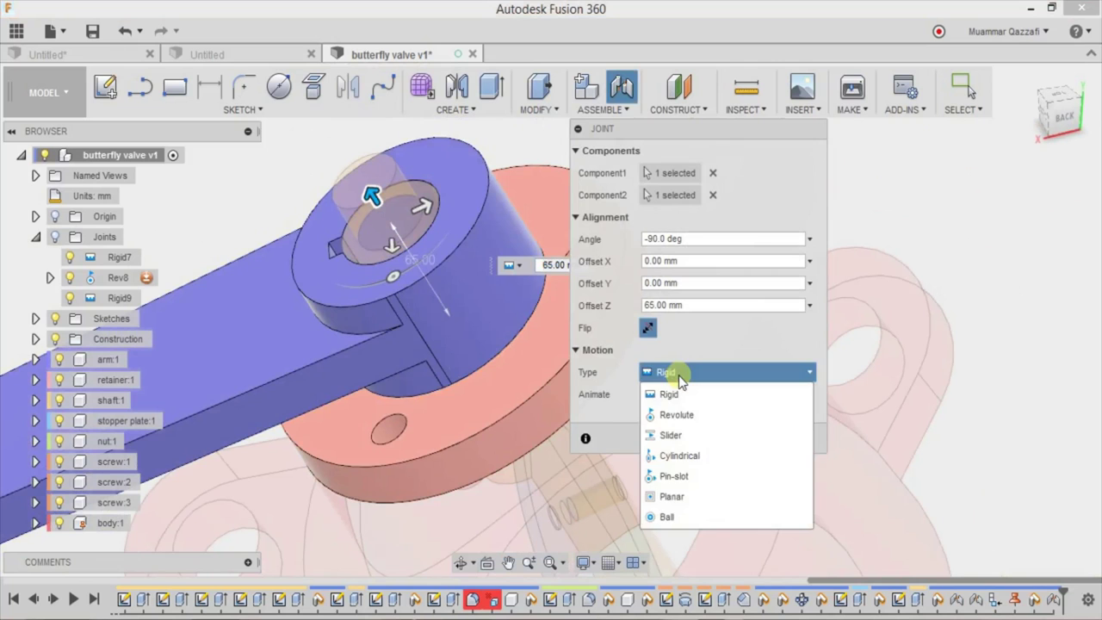
click(672, 401)
click(718, 436)
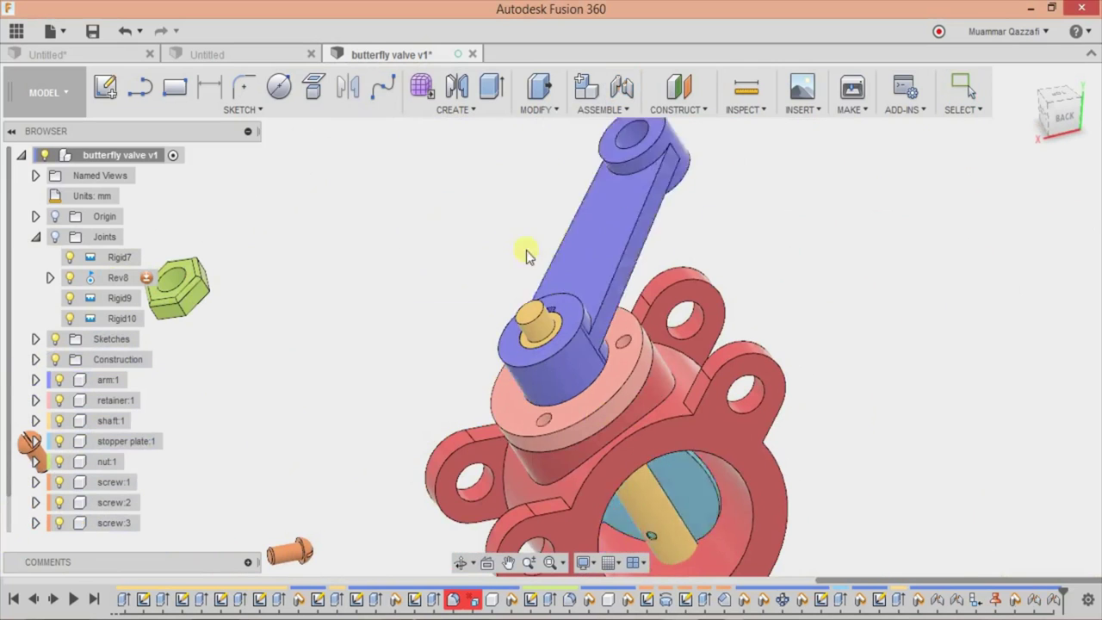
mouse_move(529, 311)
mouse_down()
mouse_move(574, 376)
mouse_move(545, 278)
mouse_move(499, 344)
mouse_move(520, 238)
mouse_move(502, 247)
mouse_up()
right_click(119, 305)
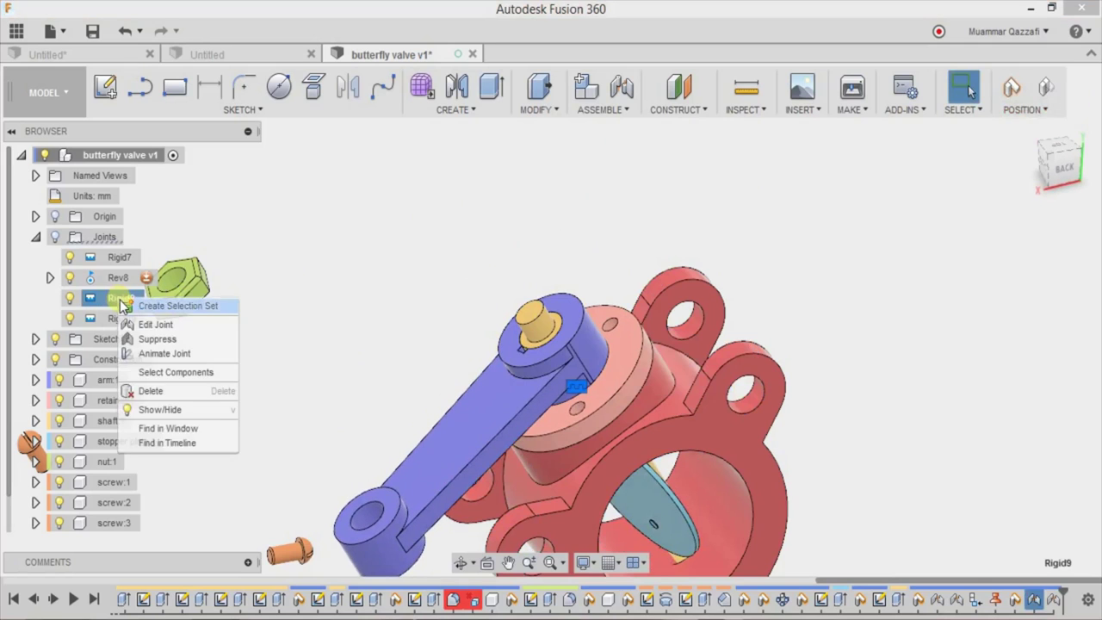
- Pull the arm and retainer off the shaft and delete the arm's Rigid10 joint
drag(612, 408, 519, 243)
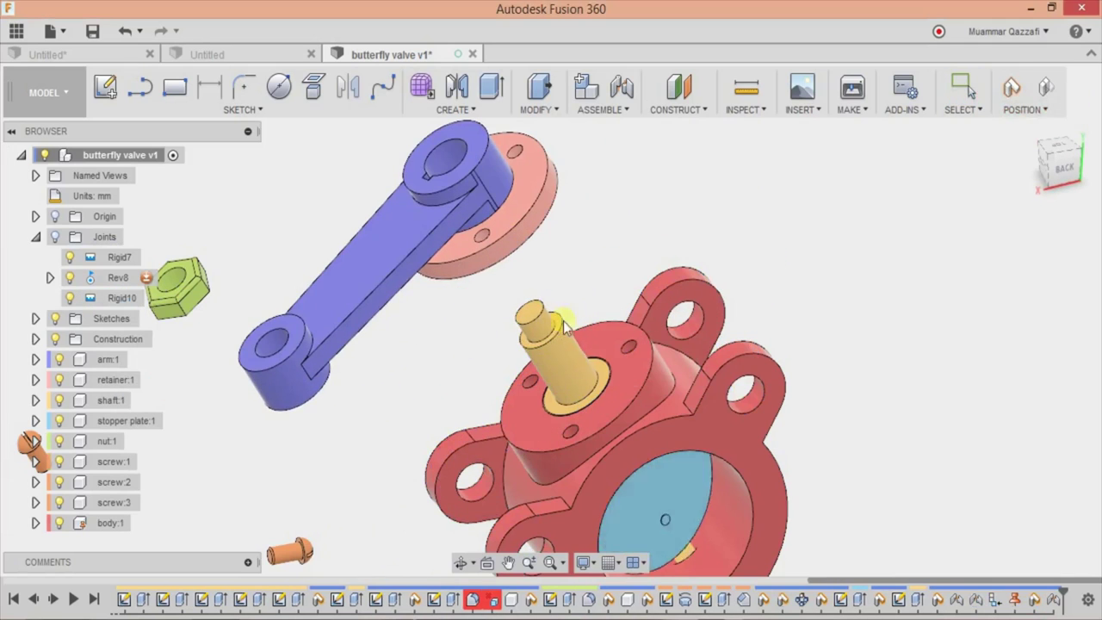
click(94, 299)
key(Delete)
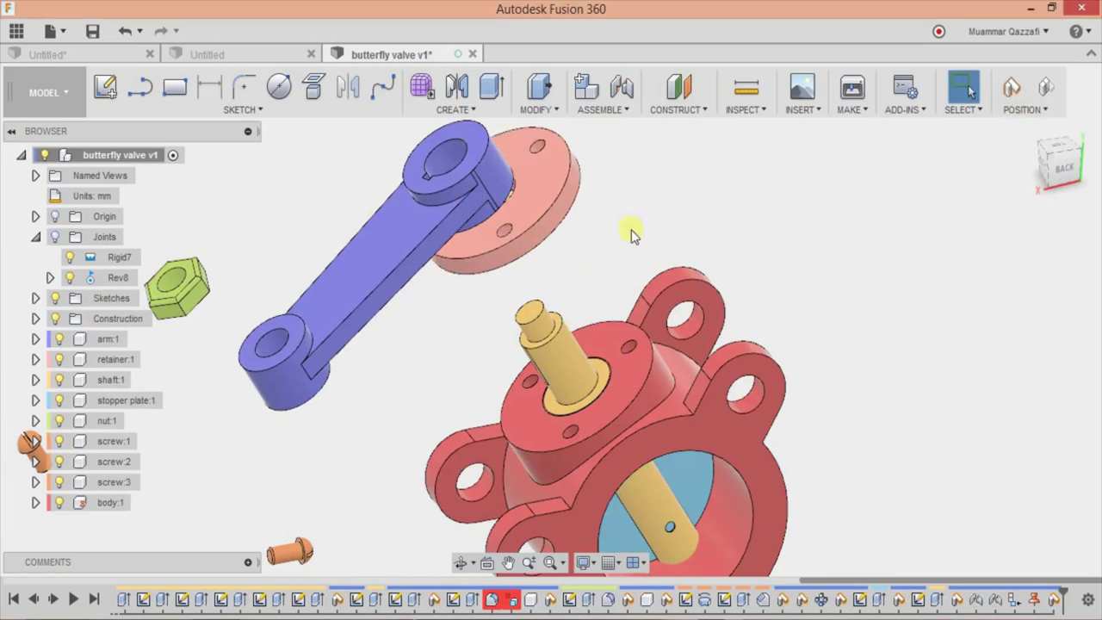
drag(536, 239, 743, 221)
click(647, 343)
- Re-fix the retainer rigidly onto the valve body's top face, then begin another joint
key(j)
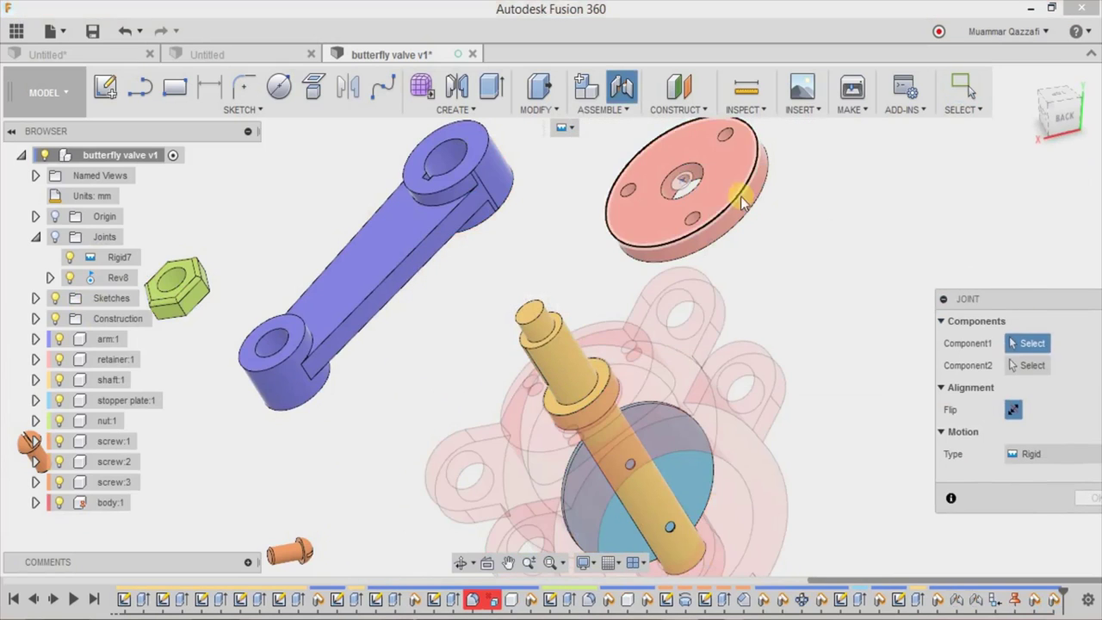
click(734, 194)
click(646, 385)
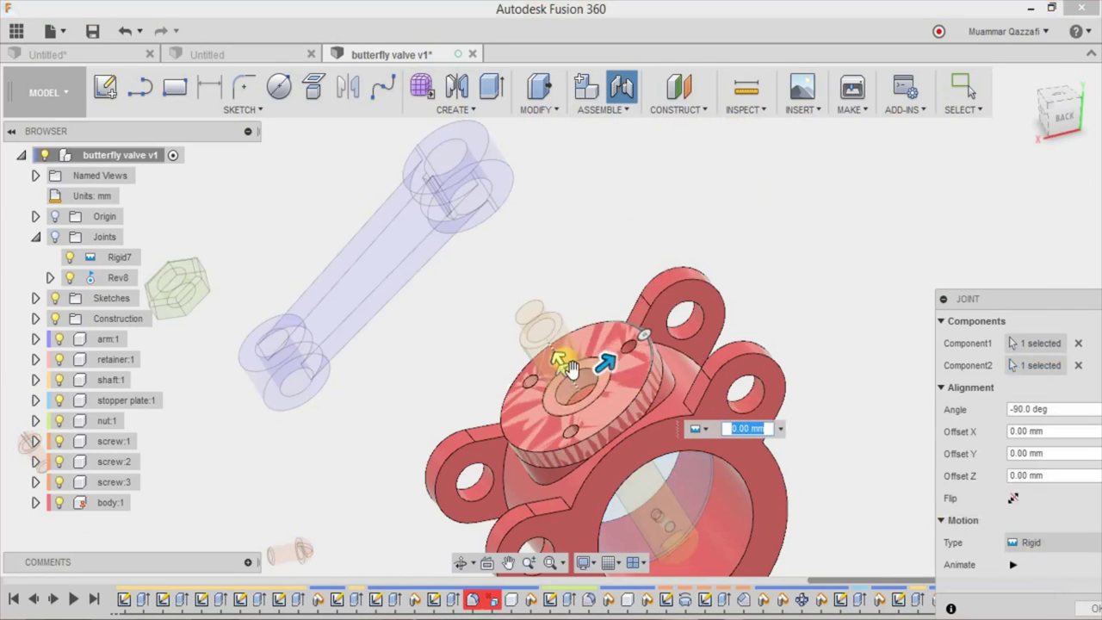
key(Return)
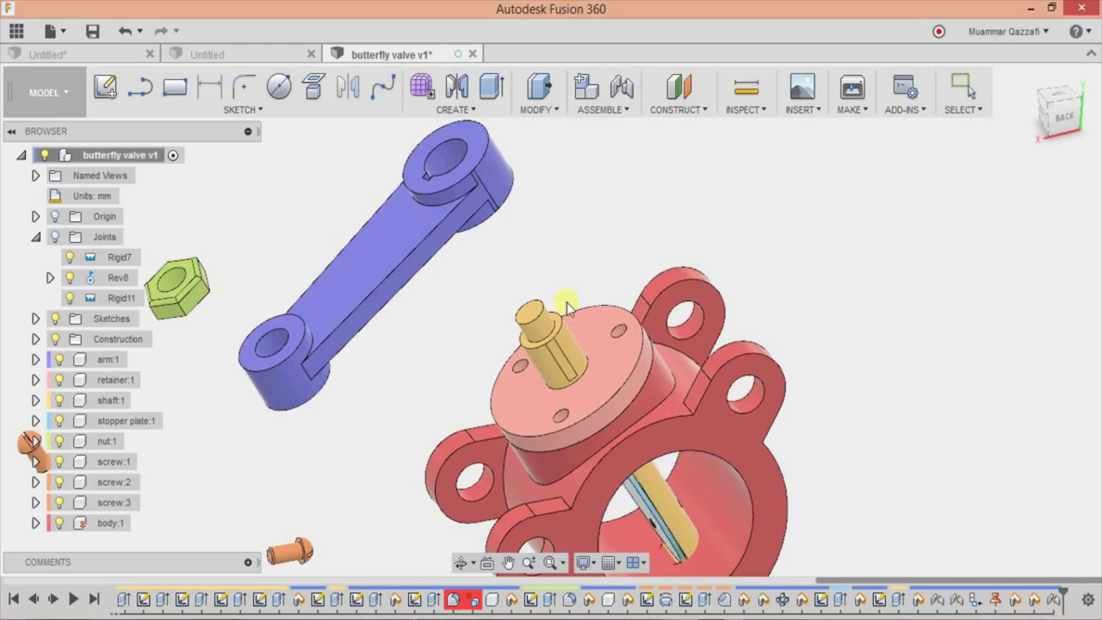
key(j)
click(570, 341)
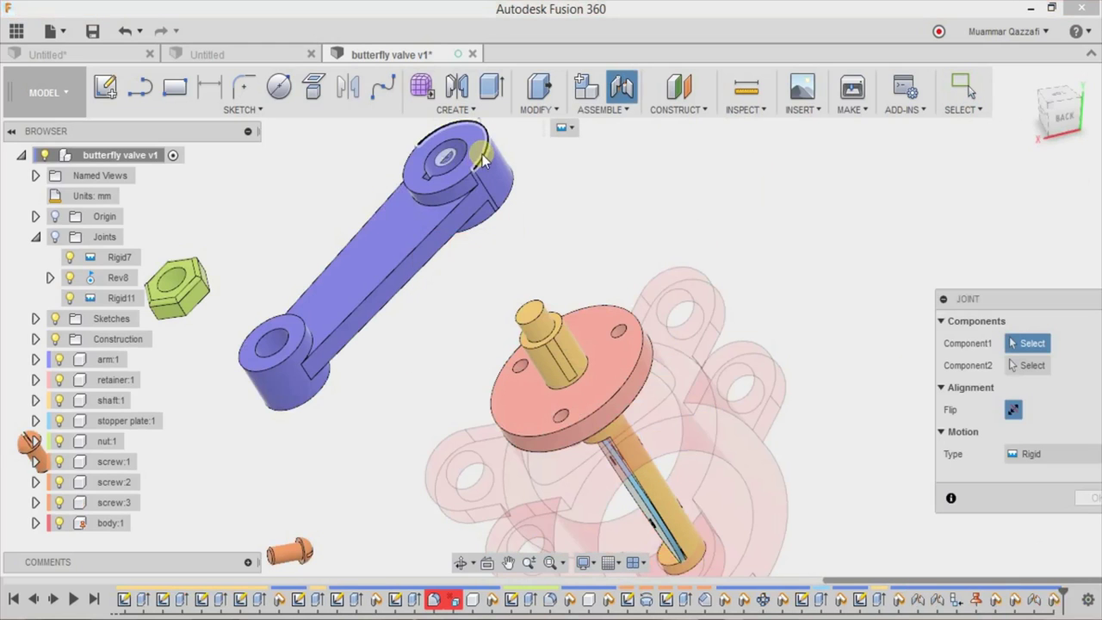
- Try a first arm-to-shaft joint with a -20 offset, then leave it
click(480, 162)
click(559, 329)
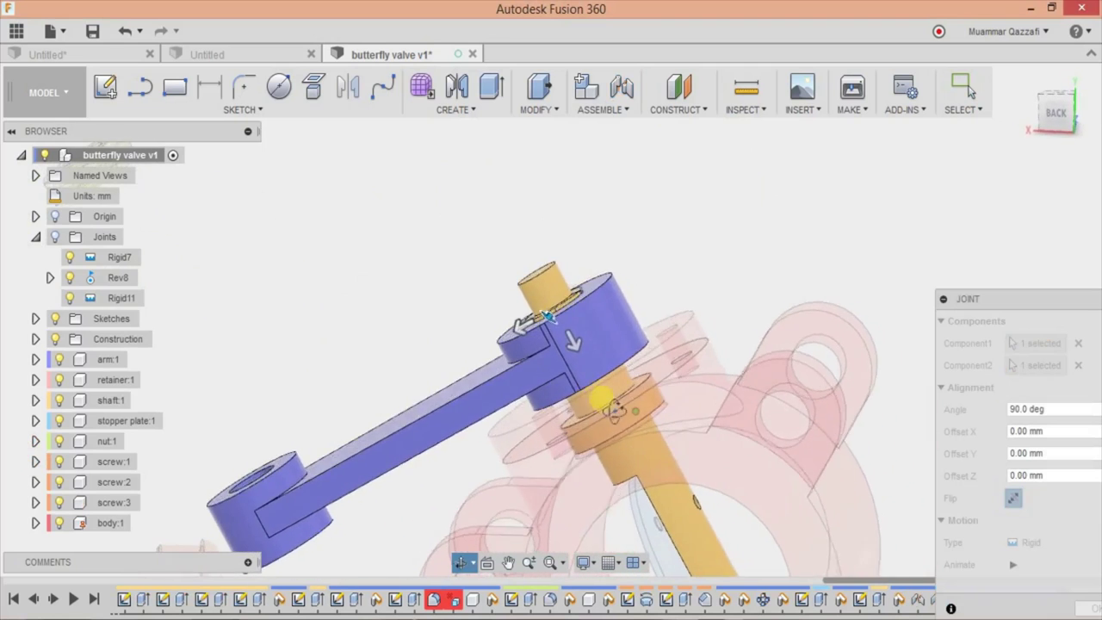
shift+middle_drag(714, 460, 783, 407)
text(-20)
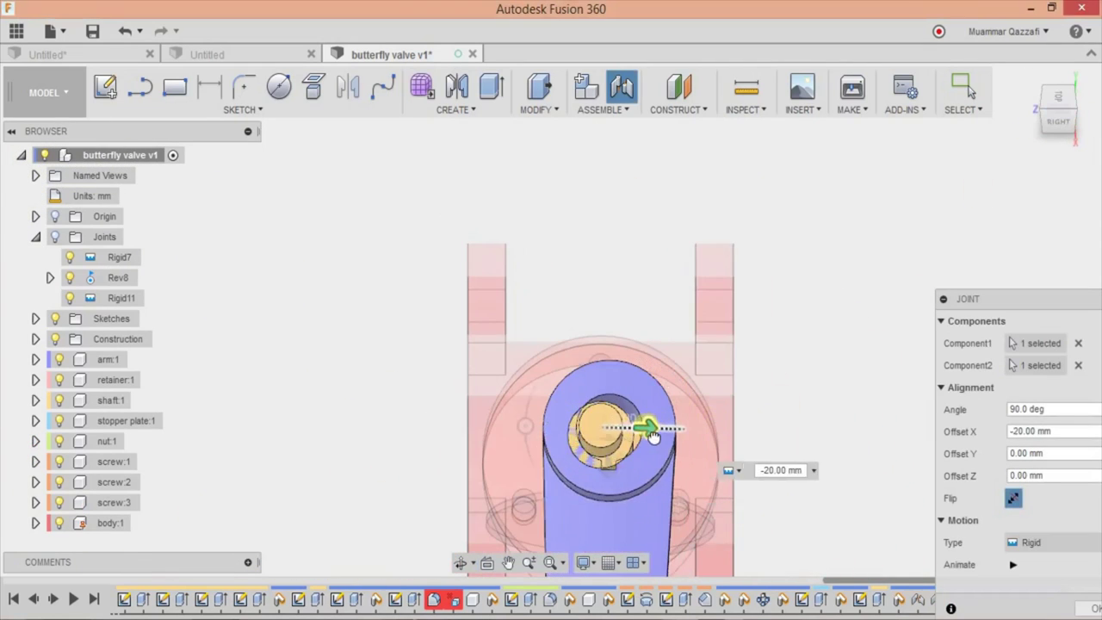
key(Return)
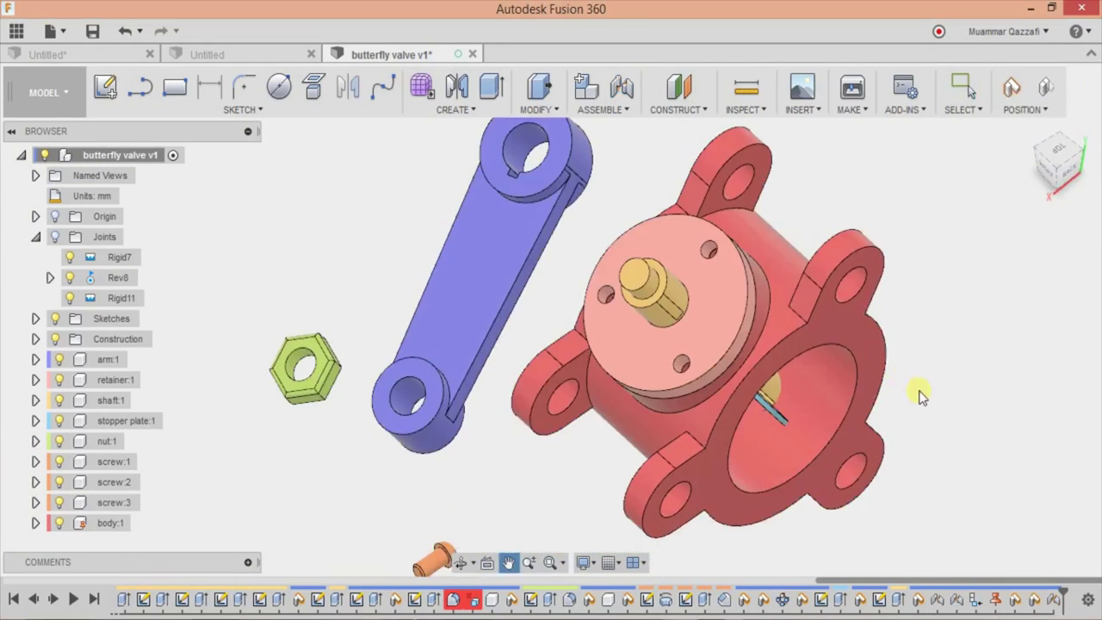
- Fix the arm hub rigidly to the shaft top at a -93 mm Z offset
key(j)
click(639, 347)
click(543, 215)
click(605, 358)
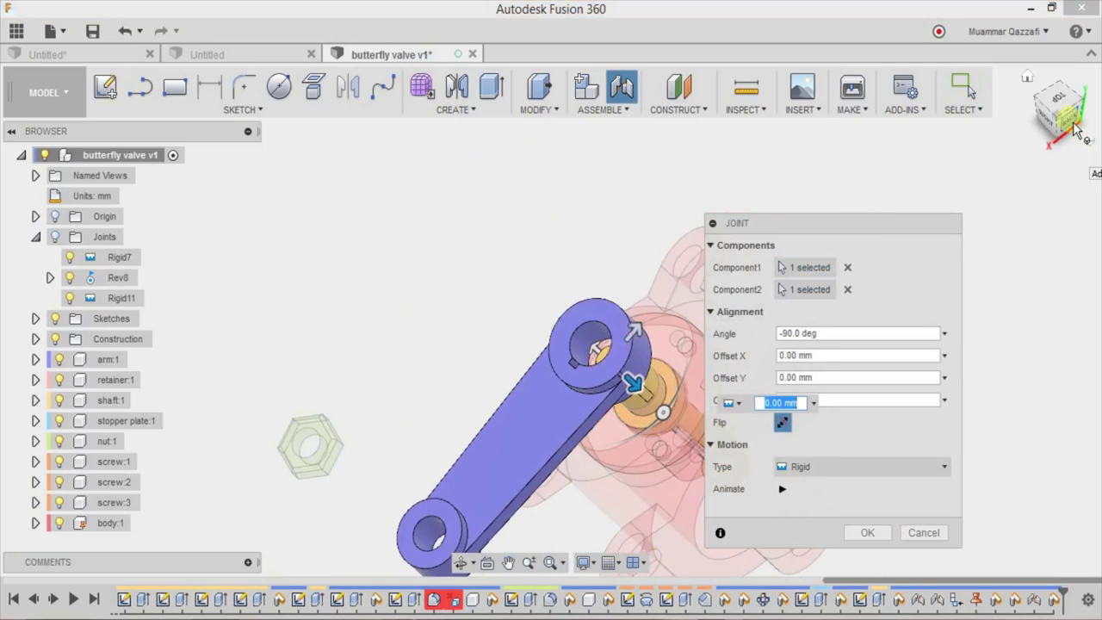
click(1074, 128)
drag(561, 270, 603, 339)
scroll(551, 334, up, 5)
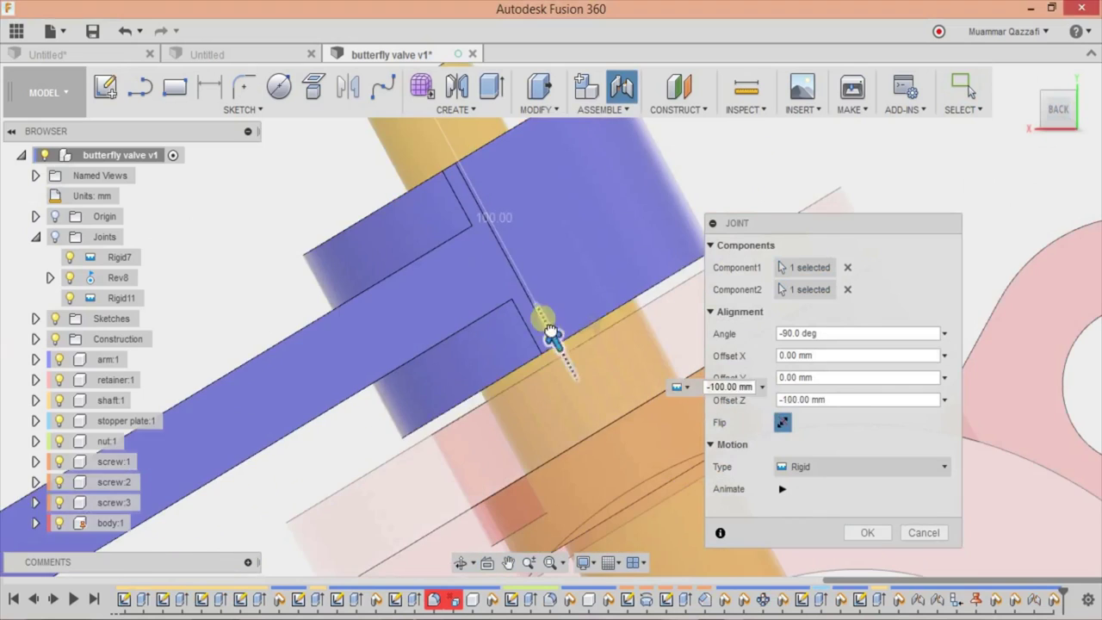
scroll(551, 334, up, 3)
drag(517, 290, 504, 284)
click(788, 465)
click(792, 342)
click(823, 467)
click(811, 327)
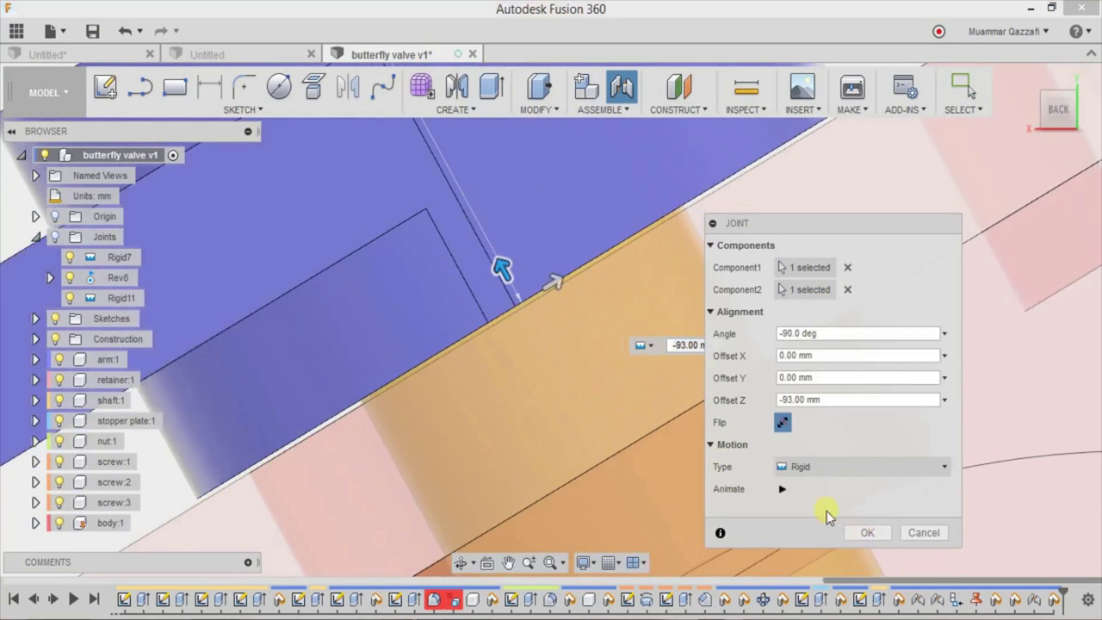
key(Return)
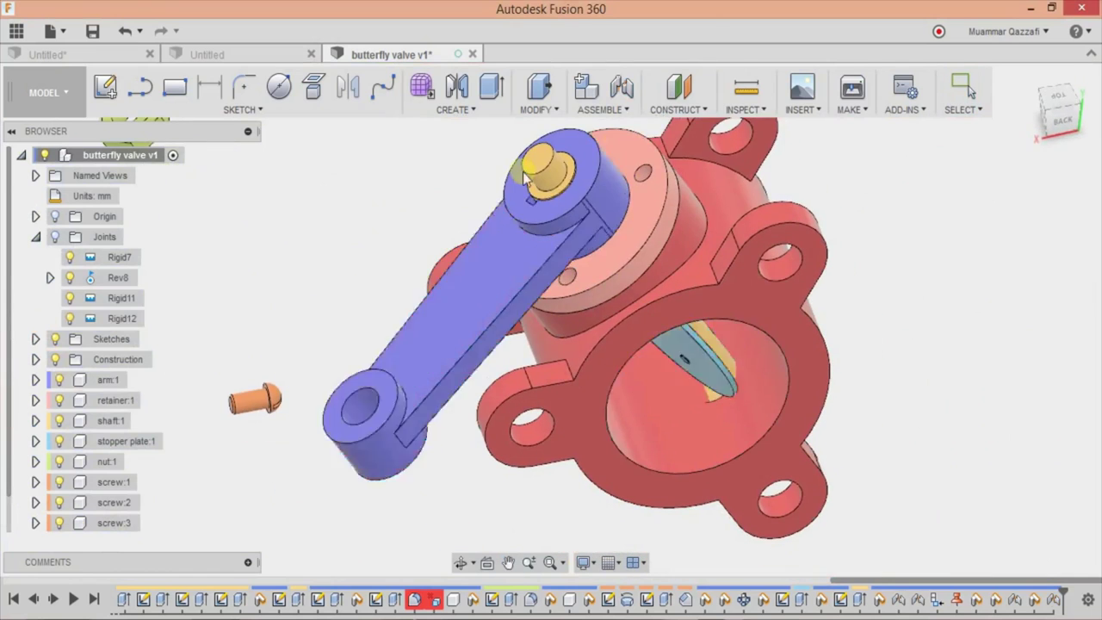
- Swing the arm to test its rotation and pick the nut as the next joint part
drag(525, 176, 350, 319)
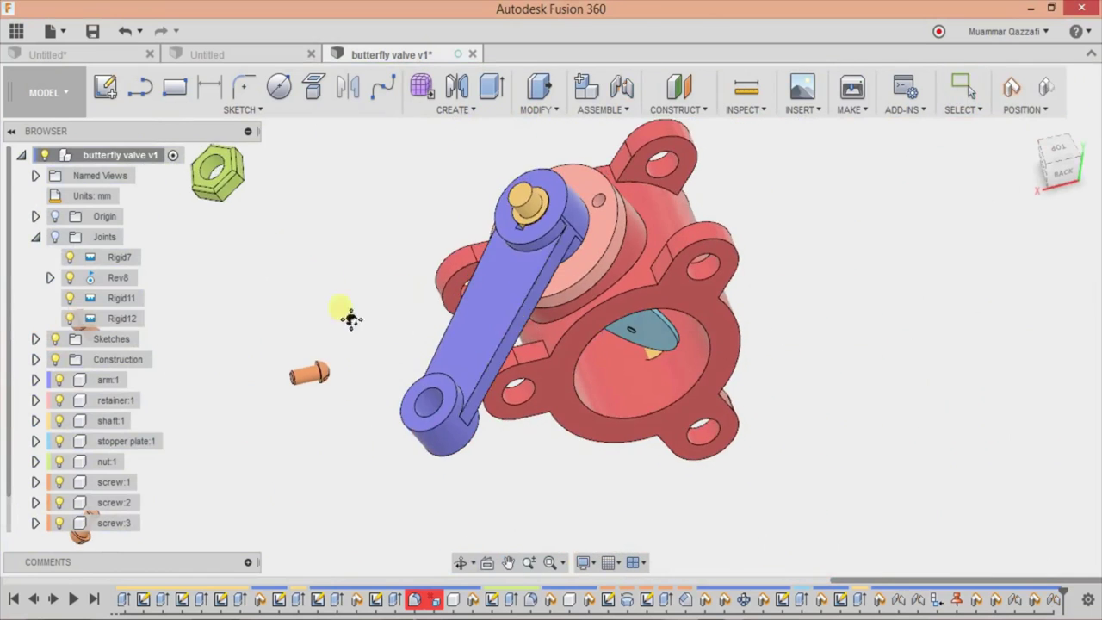
scroll(340, 302, up, 3)
click(230, 261)
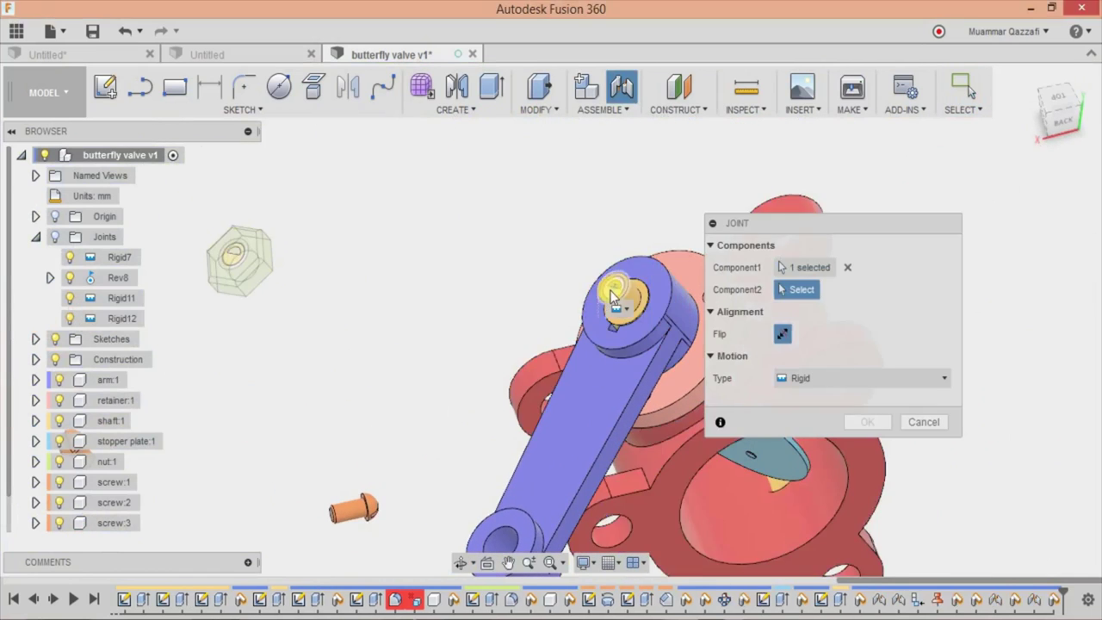
- Fix the nut rigidly onto the shaft top, adjusting its height above the arm
click(615, 288)
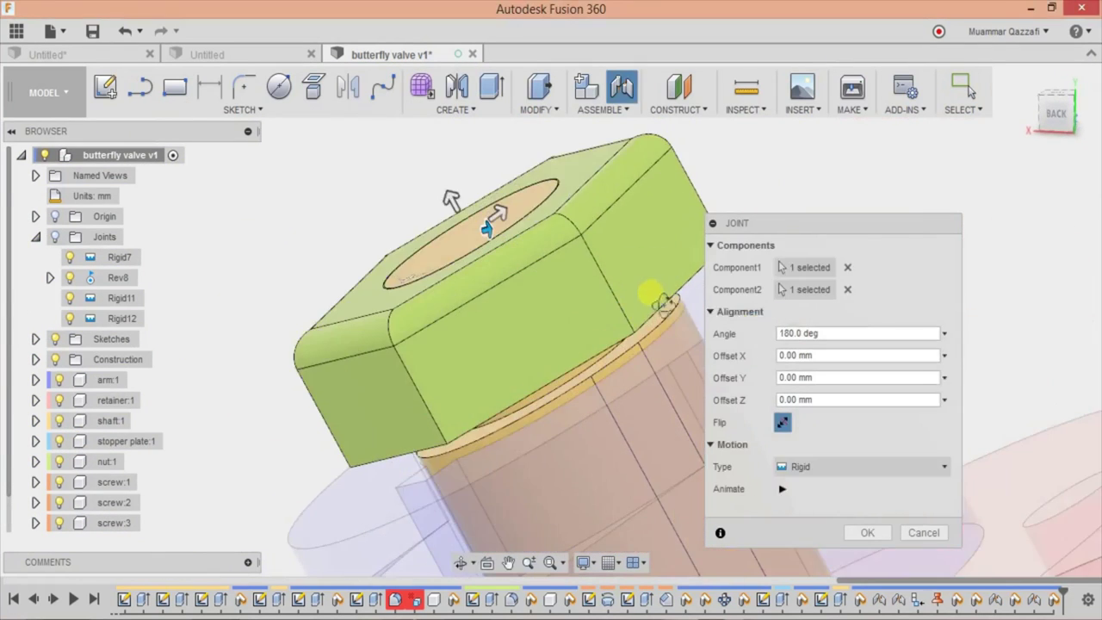
drag(505, 238, 486, 237)
click(870, 533)
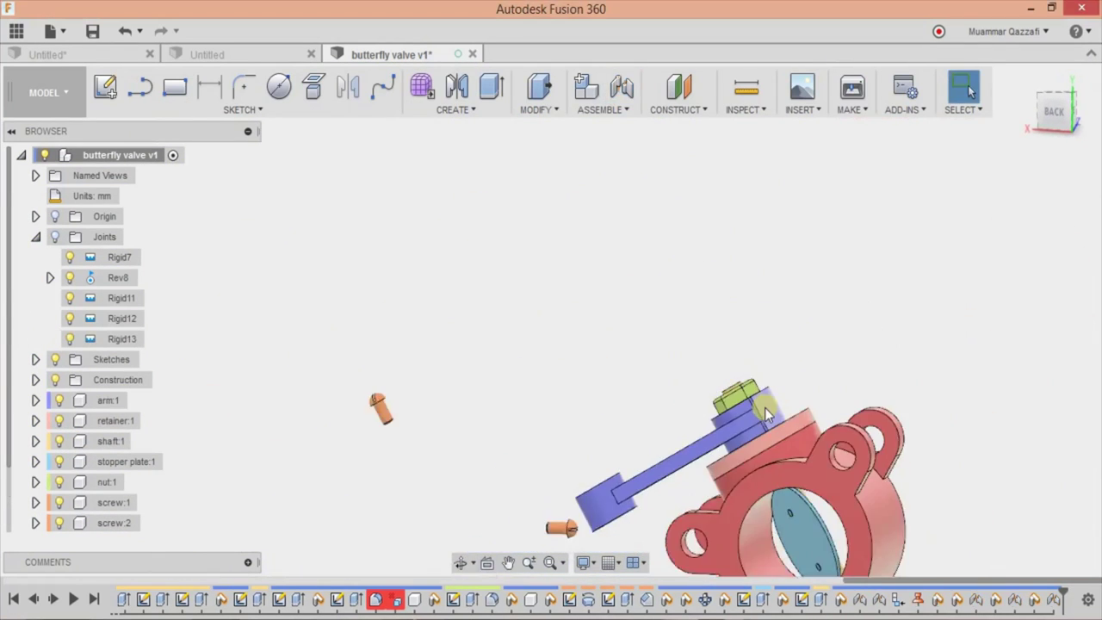
- Seat each of the three screws in a retainer hole with rigid joints
key(j)
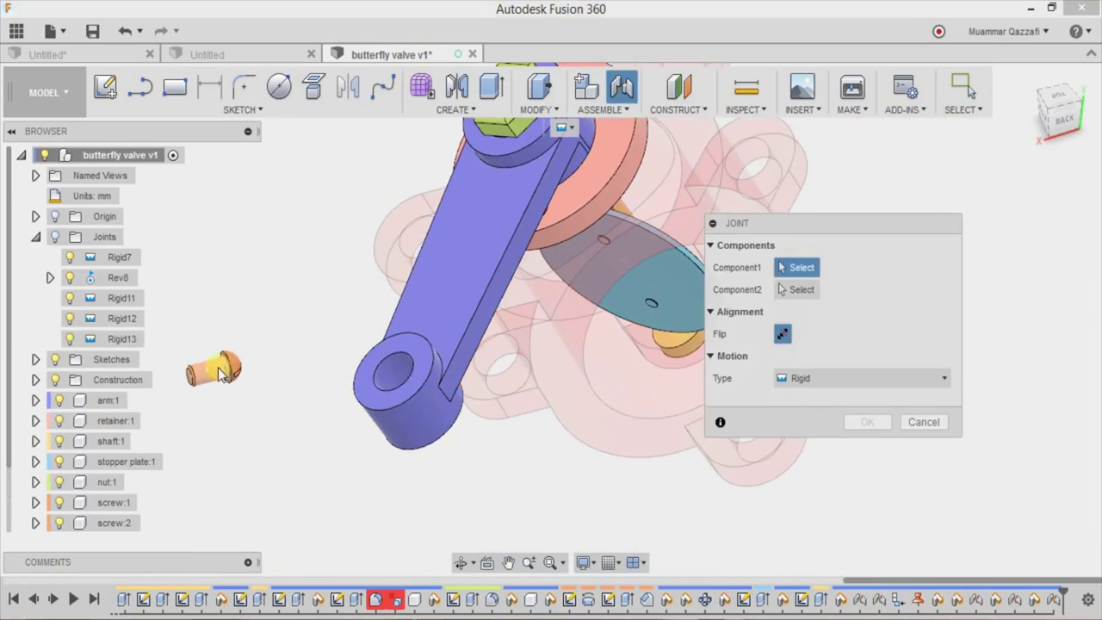
click(396, 370)
click(561, 289)
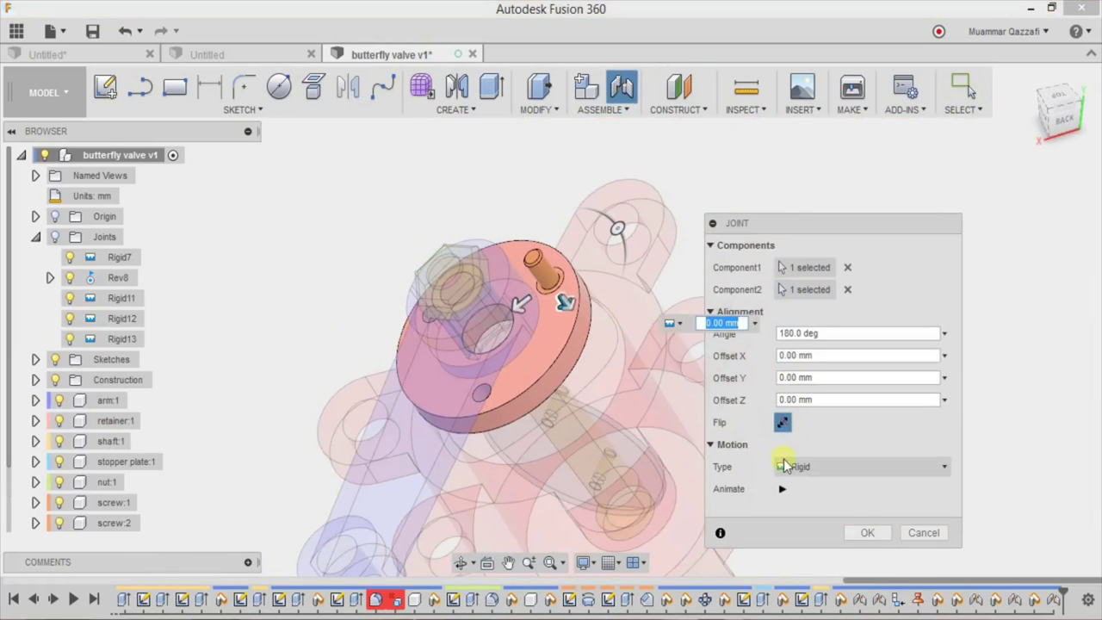
click(867, 532)
key(j)
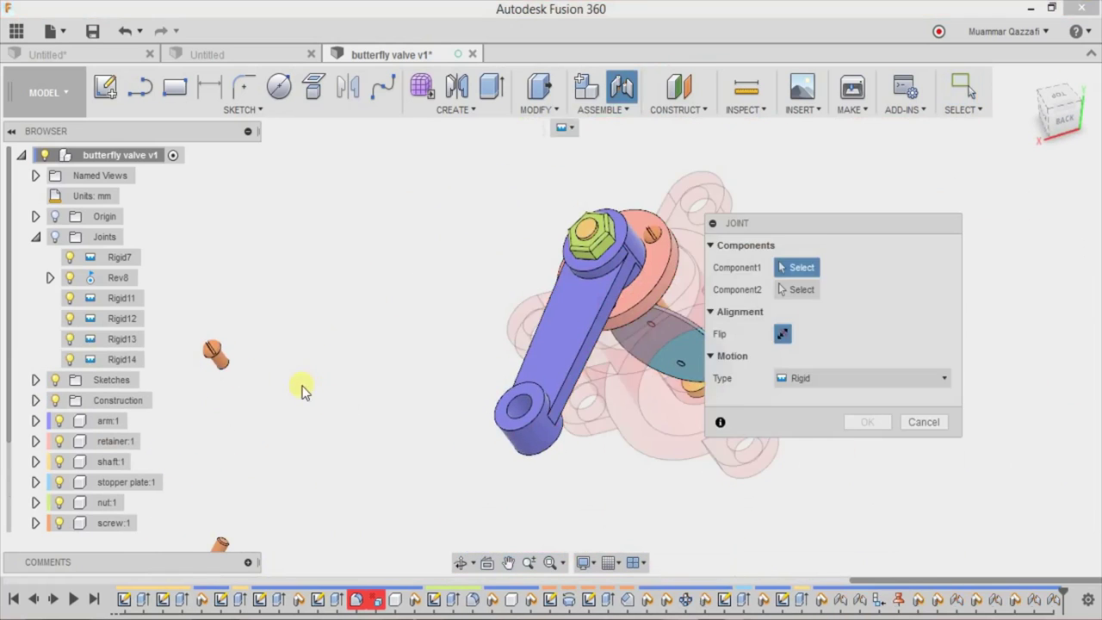
click(164, 270)
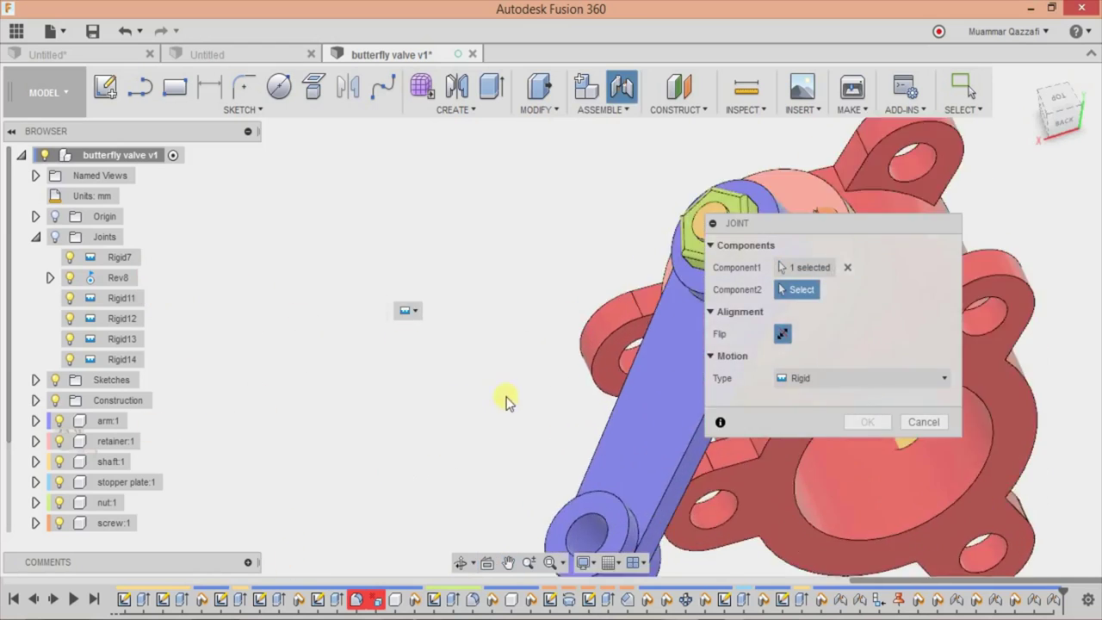
click(464, 281)
key(Return)
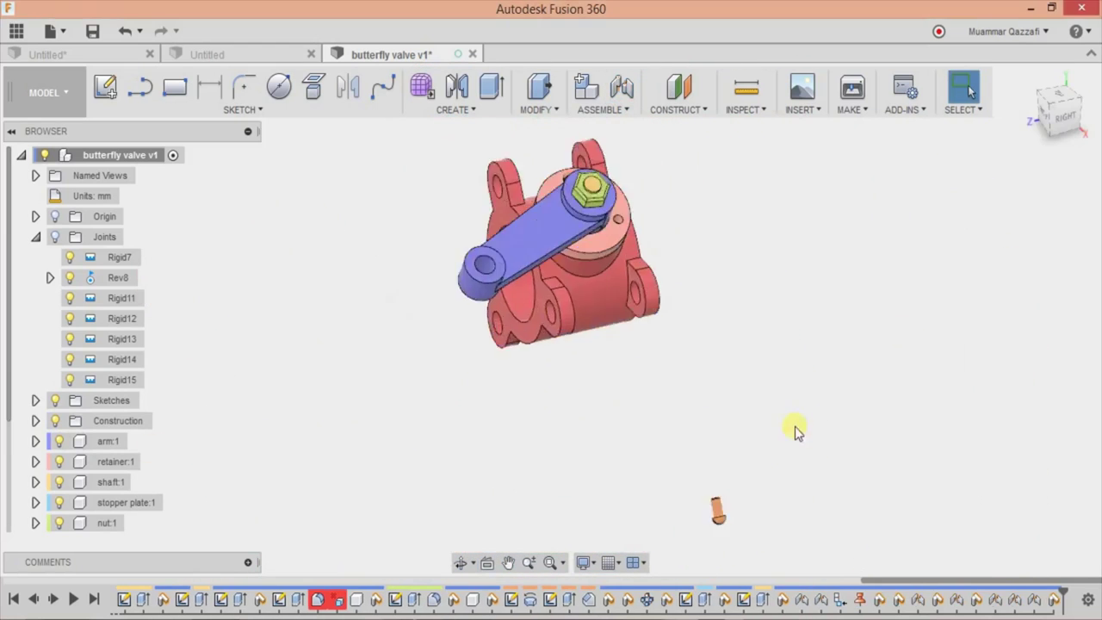
key(j)
click(635, 452)
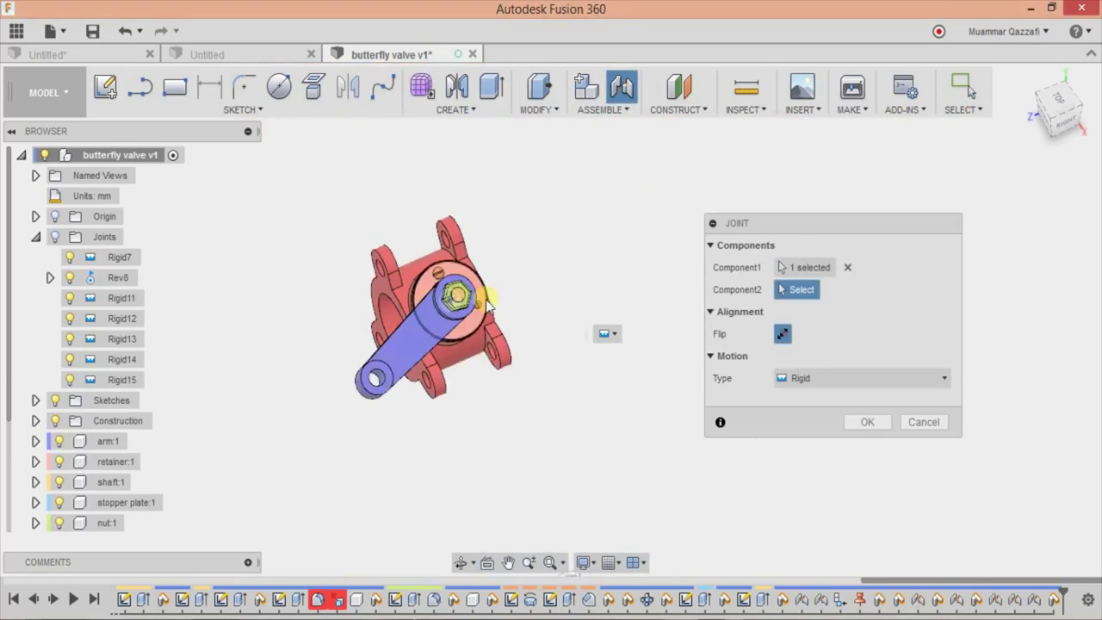
click(474, 275)
click(865, 532)
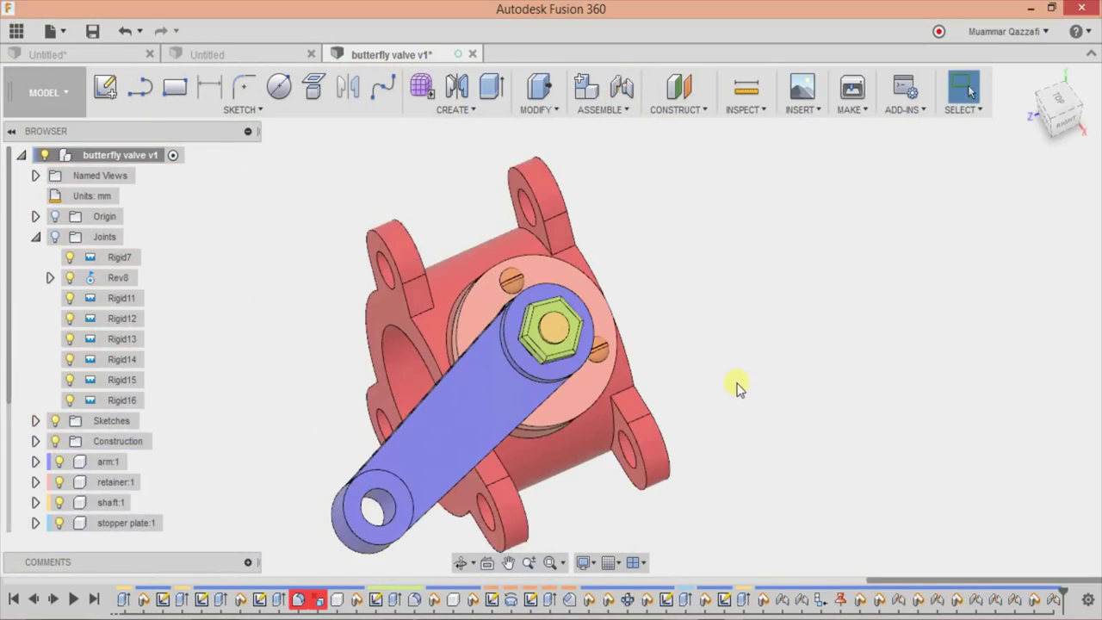
- Turn off component colour cycling and bring up the quick-command menu
shift+middle_drag(735, 386, 639, 166)
click(745, 110)
click(758, 290)
right_click(356, 248)
- Open the Appearance library, collapse Aluminum and expand Paint > Glossy
key(a)
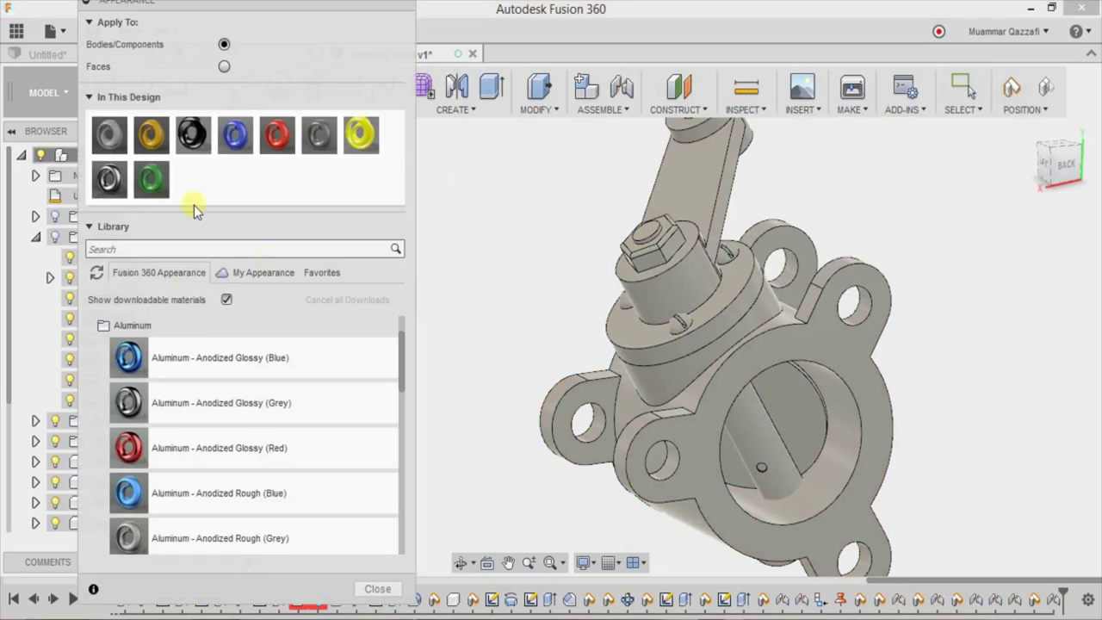
click(131, 325)
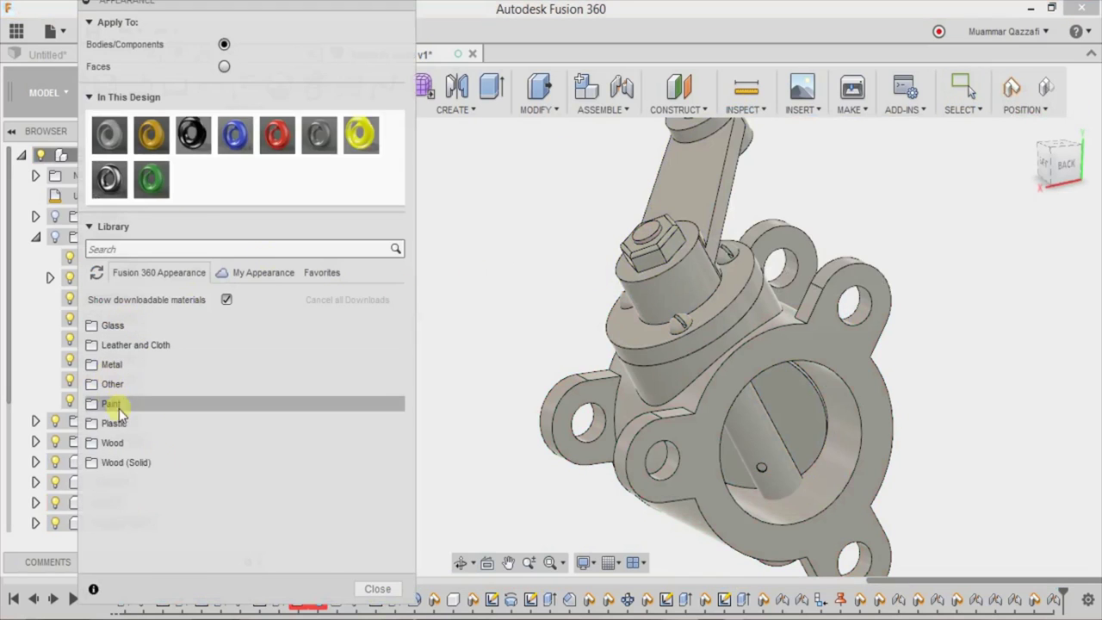
click(119, 406)
click(134, 424)
scroll(220, 481, down, 3)
scroll(216, 423, down, 3)
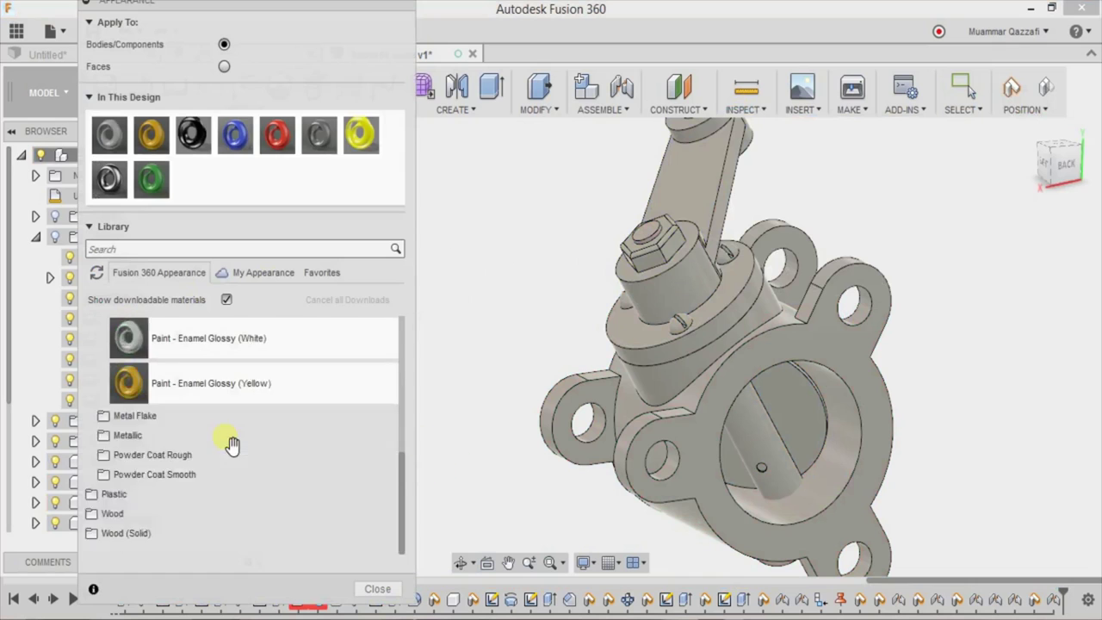
scroll(224, 440, up, 6)
- Drag Enamel Glossy paints onto the valve parts, painting the arm and hub red
drag(207, 383, 622, 422)
drag(701, 481, 706, 482)
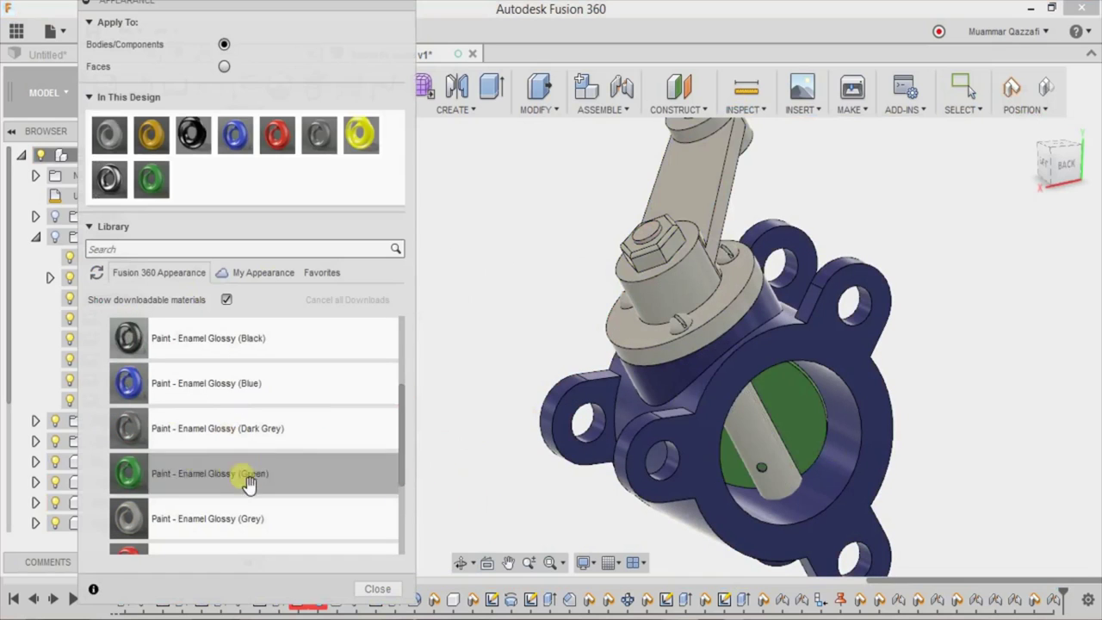
scroll(247, 485, down, 3)
drag(207, 518, 741, 429)
drag(664, 228, 666, 229)
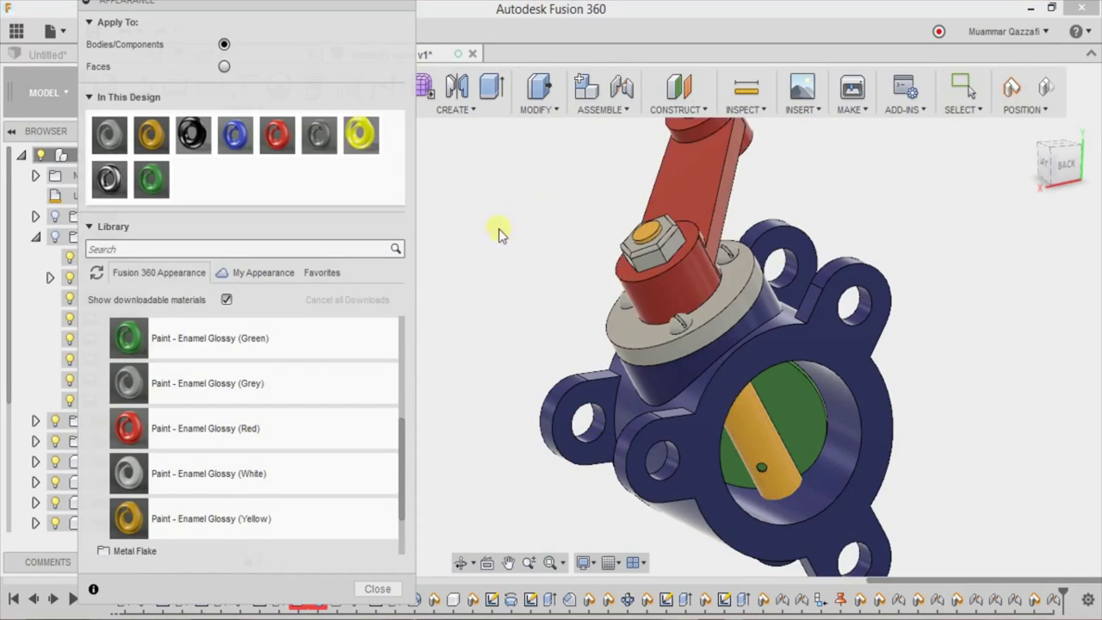
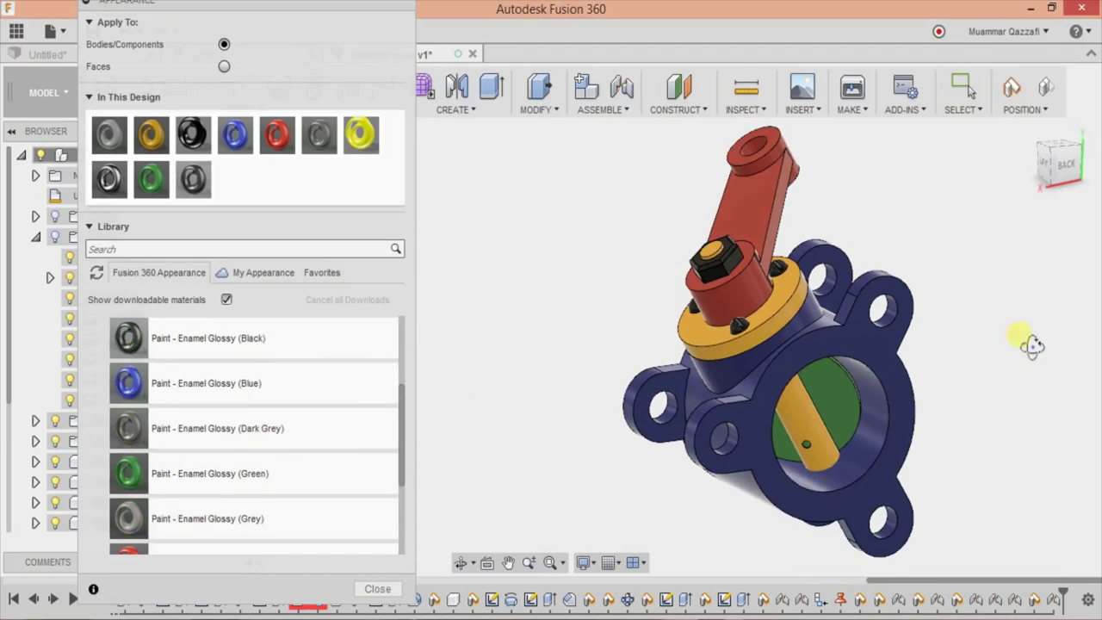
- Move the painted valve assembly into the Render workspace, where the gallery shows four v1 thumbnails
mouse_move(600, 392)
shift+middle_down()
mouse_move(855, 422)
mouse_move(1077, 413)
mouse_move(966, 430)
mouse_move(642, 274)
shift+middle_up()
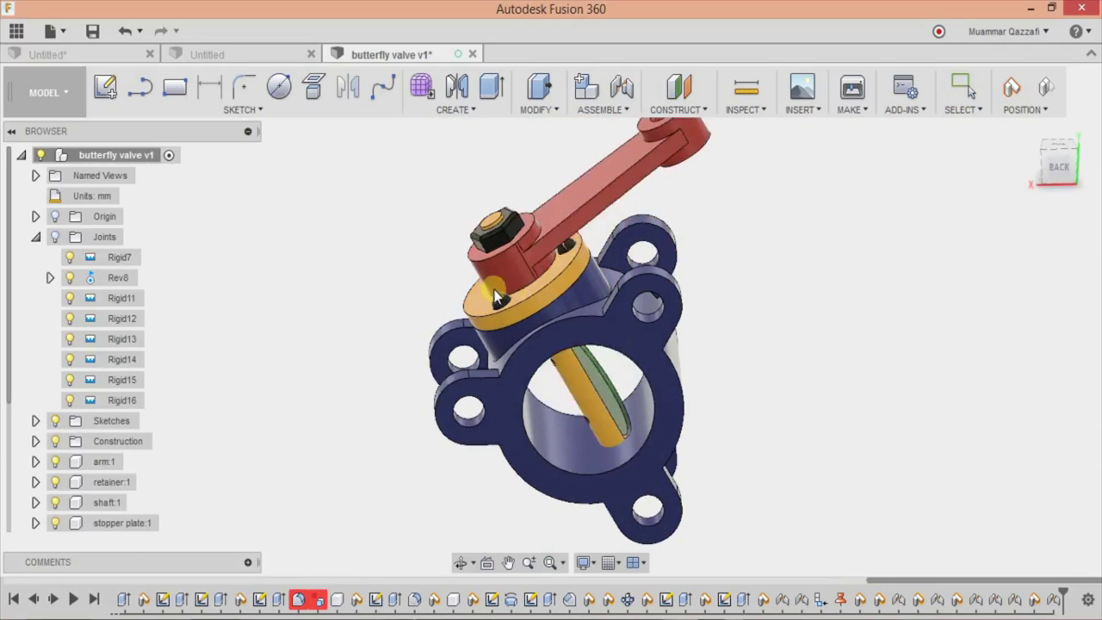
drag(1046, 170, 857, 318)
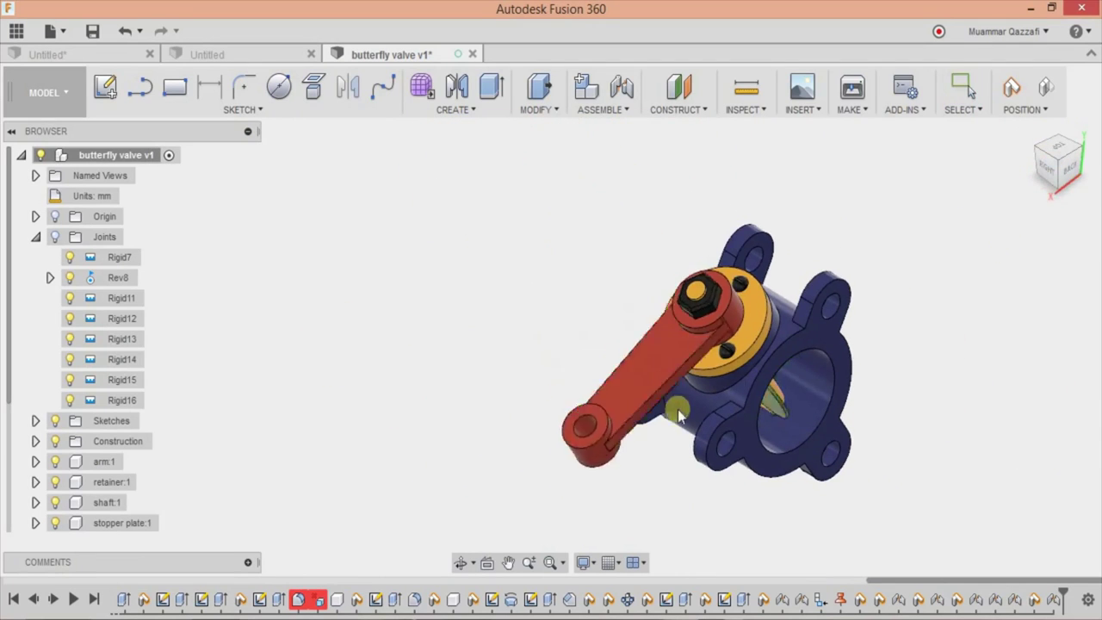
mouse_move(708, 366)
shift+middle_down()
mouse_move(1058, 364)
mouse_move(1013, 373)
mouse_move(835, 349)
shift+middle_up()
click(66, 96)
click(35, 216)
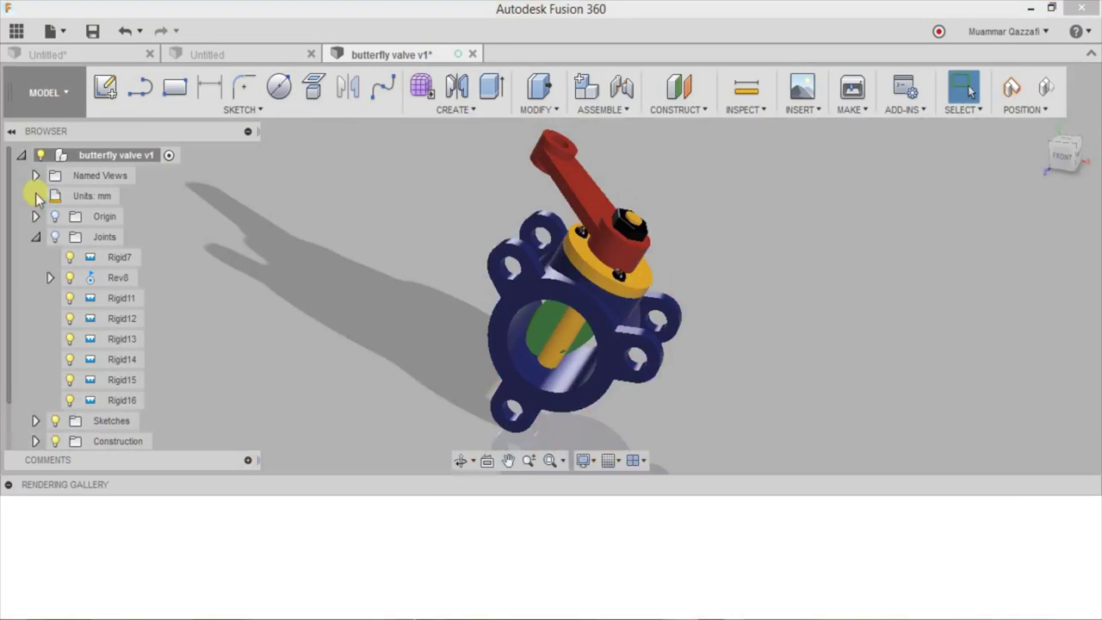
shift+middle_drag(620, 207, 644, 204)
mouse_move(531, 187)
shift+middle_down()
mouse_move(836, 369)
mouse_move(518, 211)
shift+middle_up()
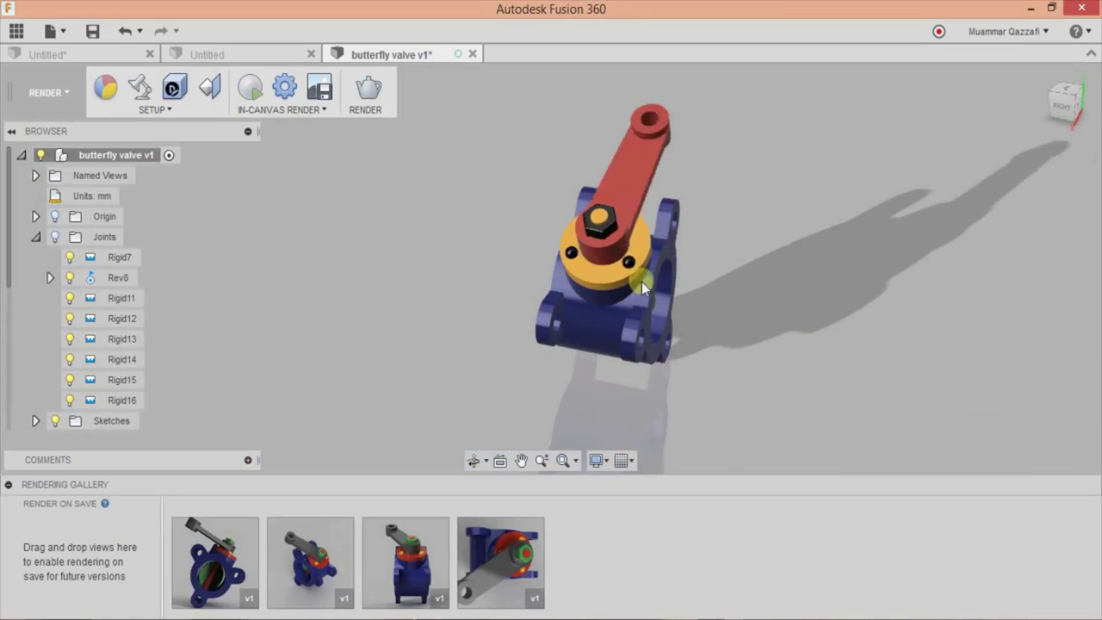
- View the first and second valve renders enlarged in the gallery viewer, then close it
click(215, 559)
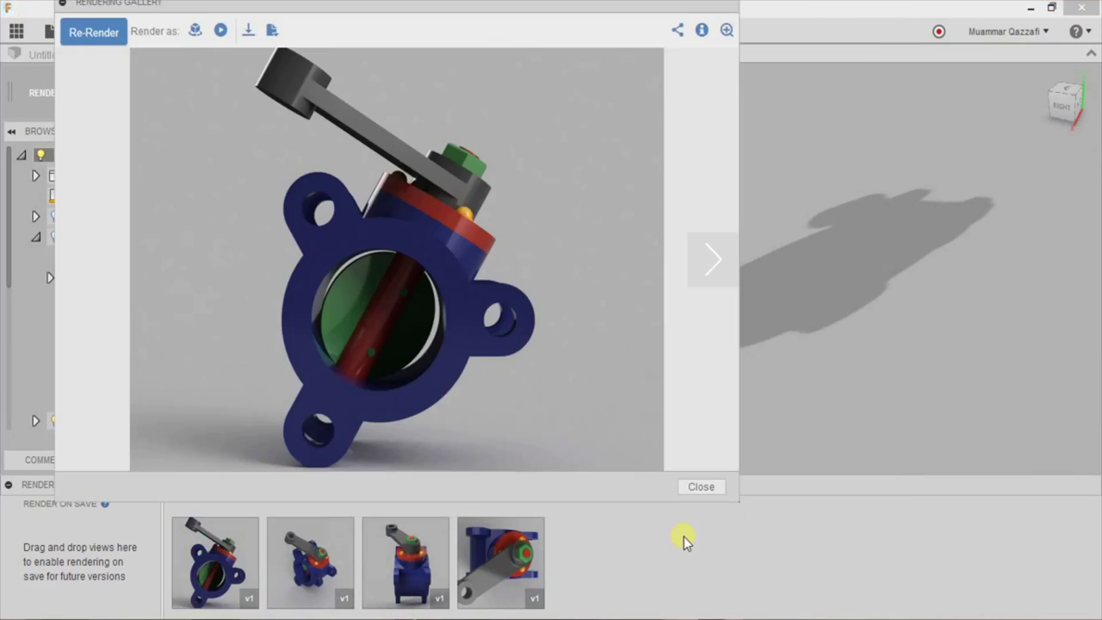
click(714, 258)
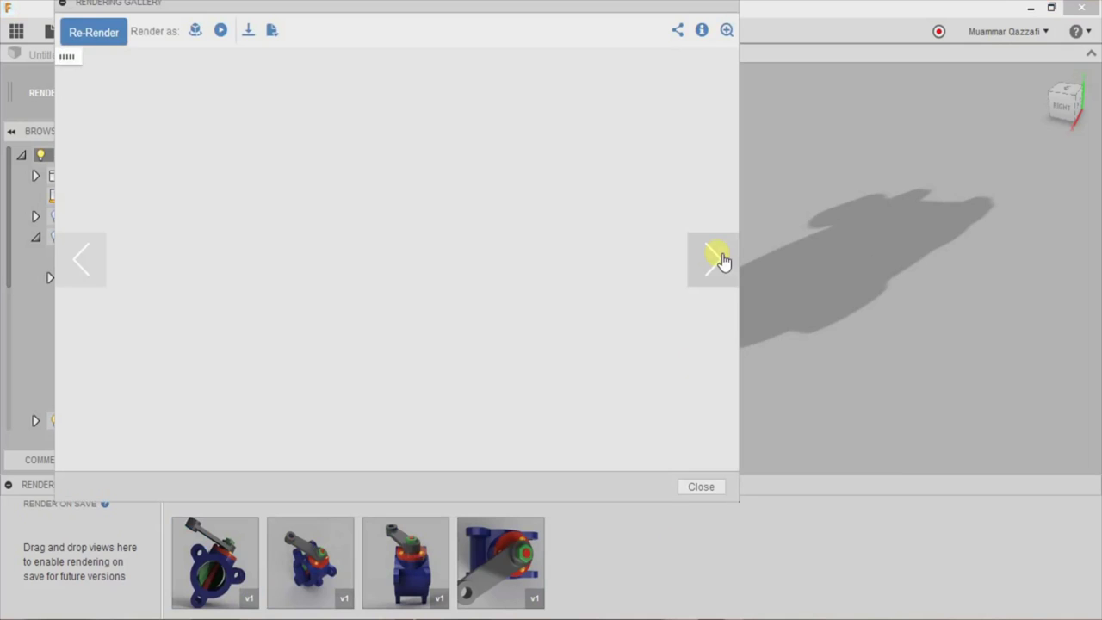
drag(387, 4, 620, 57)
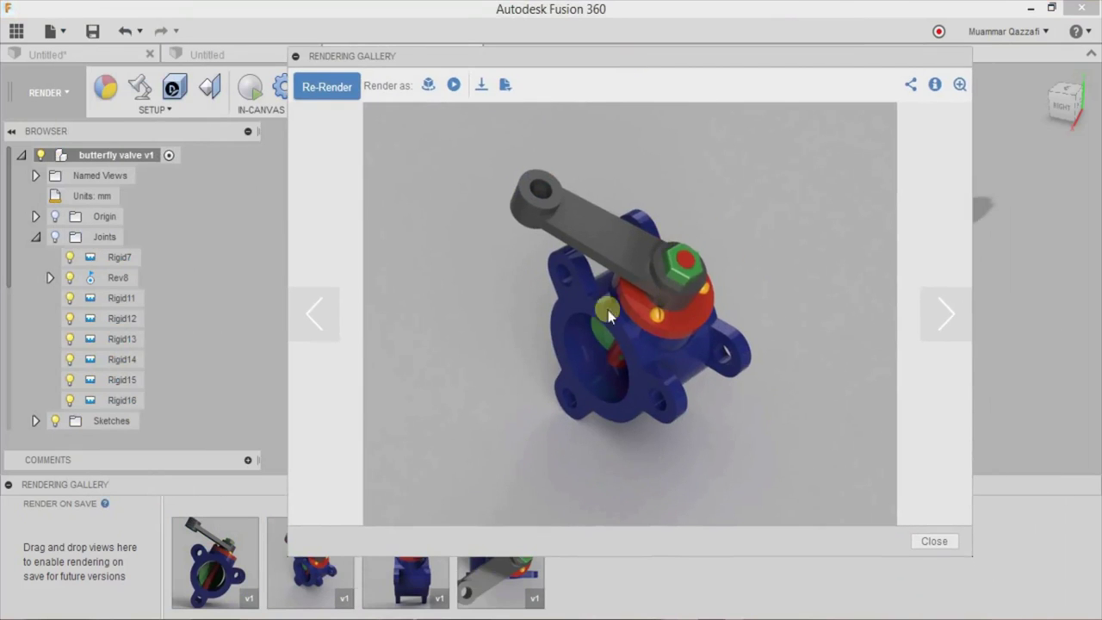
click(934, 541)
- Return to the Model workspace with the valve in front view and minimise Fusion 360
click(49, 92)
click(34, 129)
mouse_move(799, 282)
shift+middle_down()
mouse_move(485, 291)
mouse_move(673, 348)
shift+middle_up()
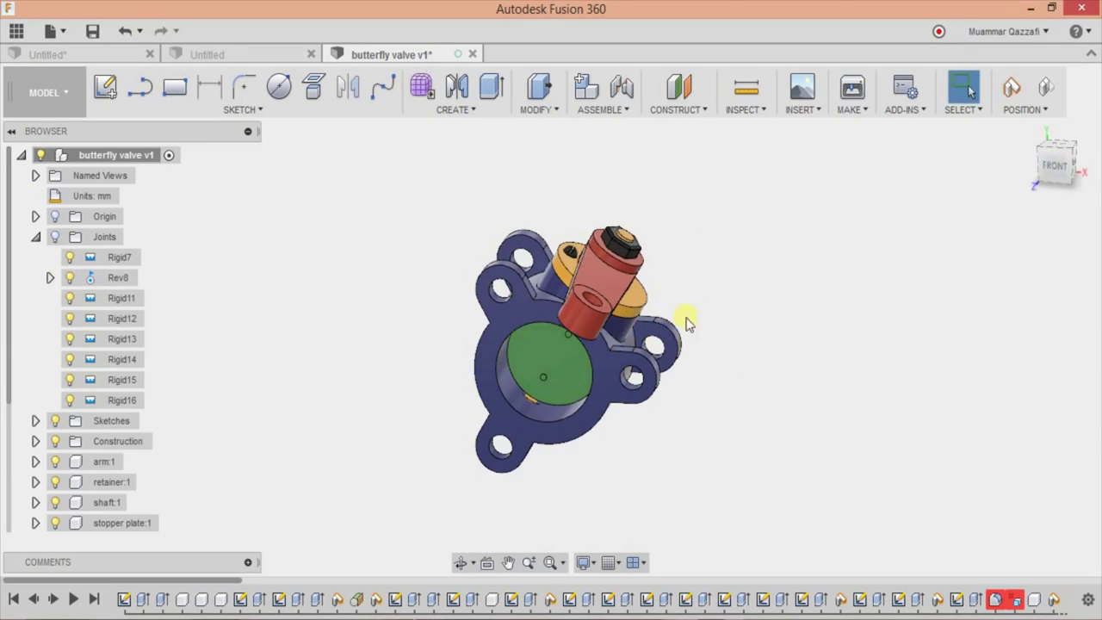
click(1030, 7)
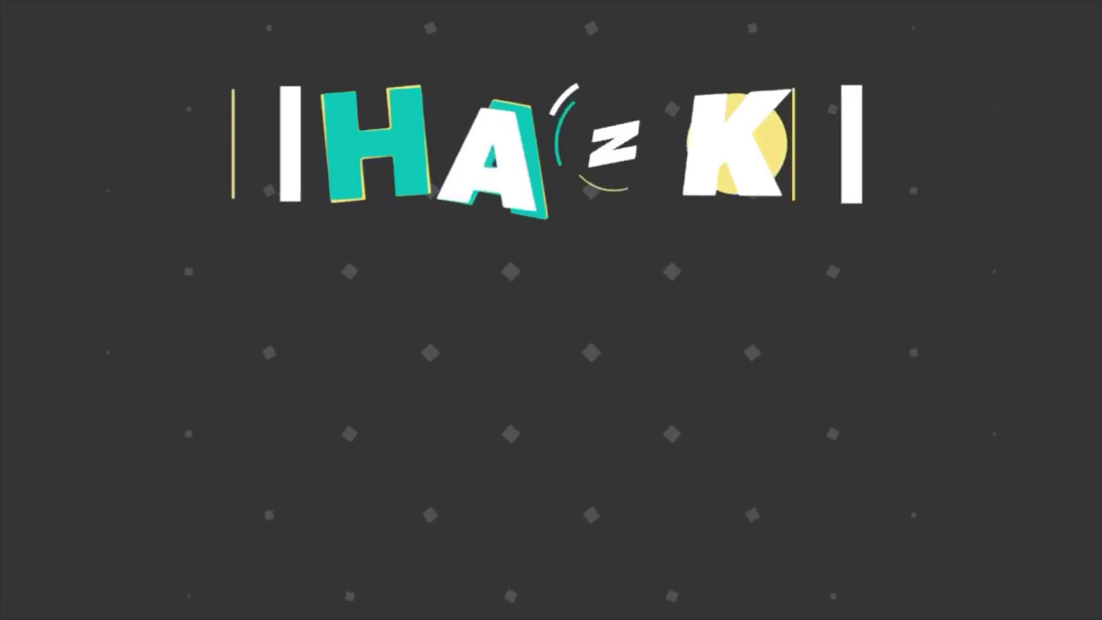